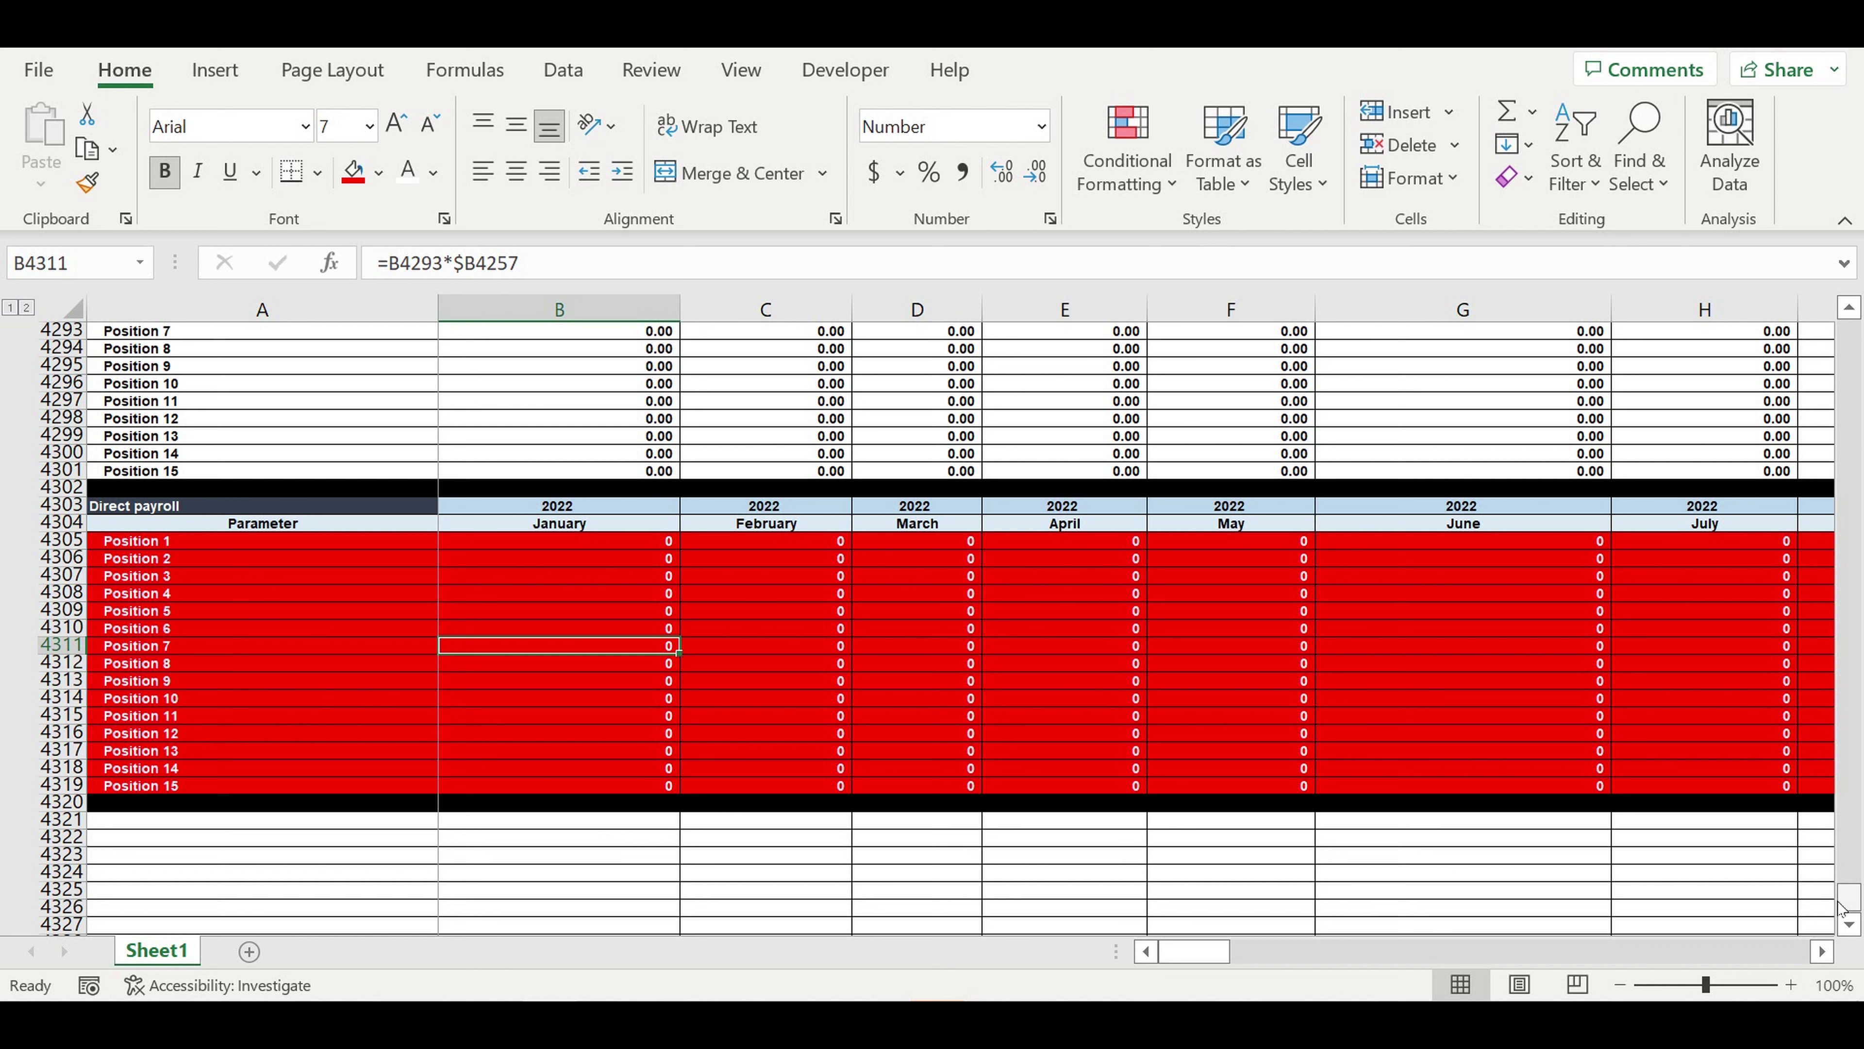
Step: Review the square footage, price per sq ft, deposit, grace period, operating start and investment duration inputs
{"action": "left_click", "coordinate": [176, 513]}
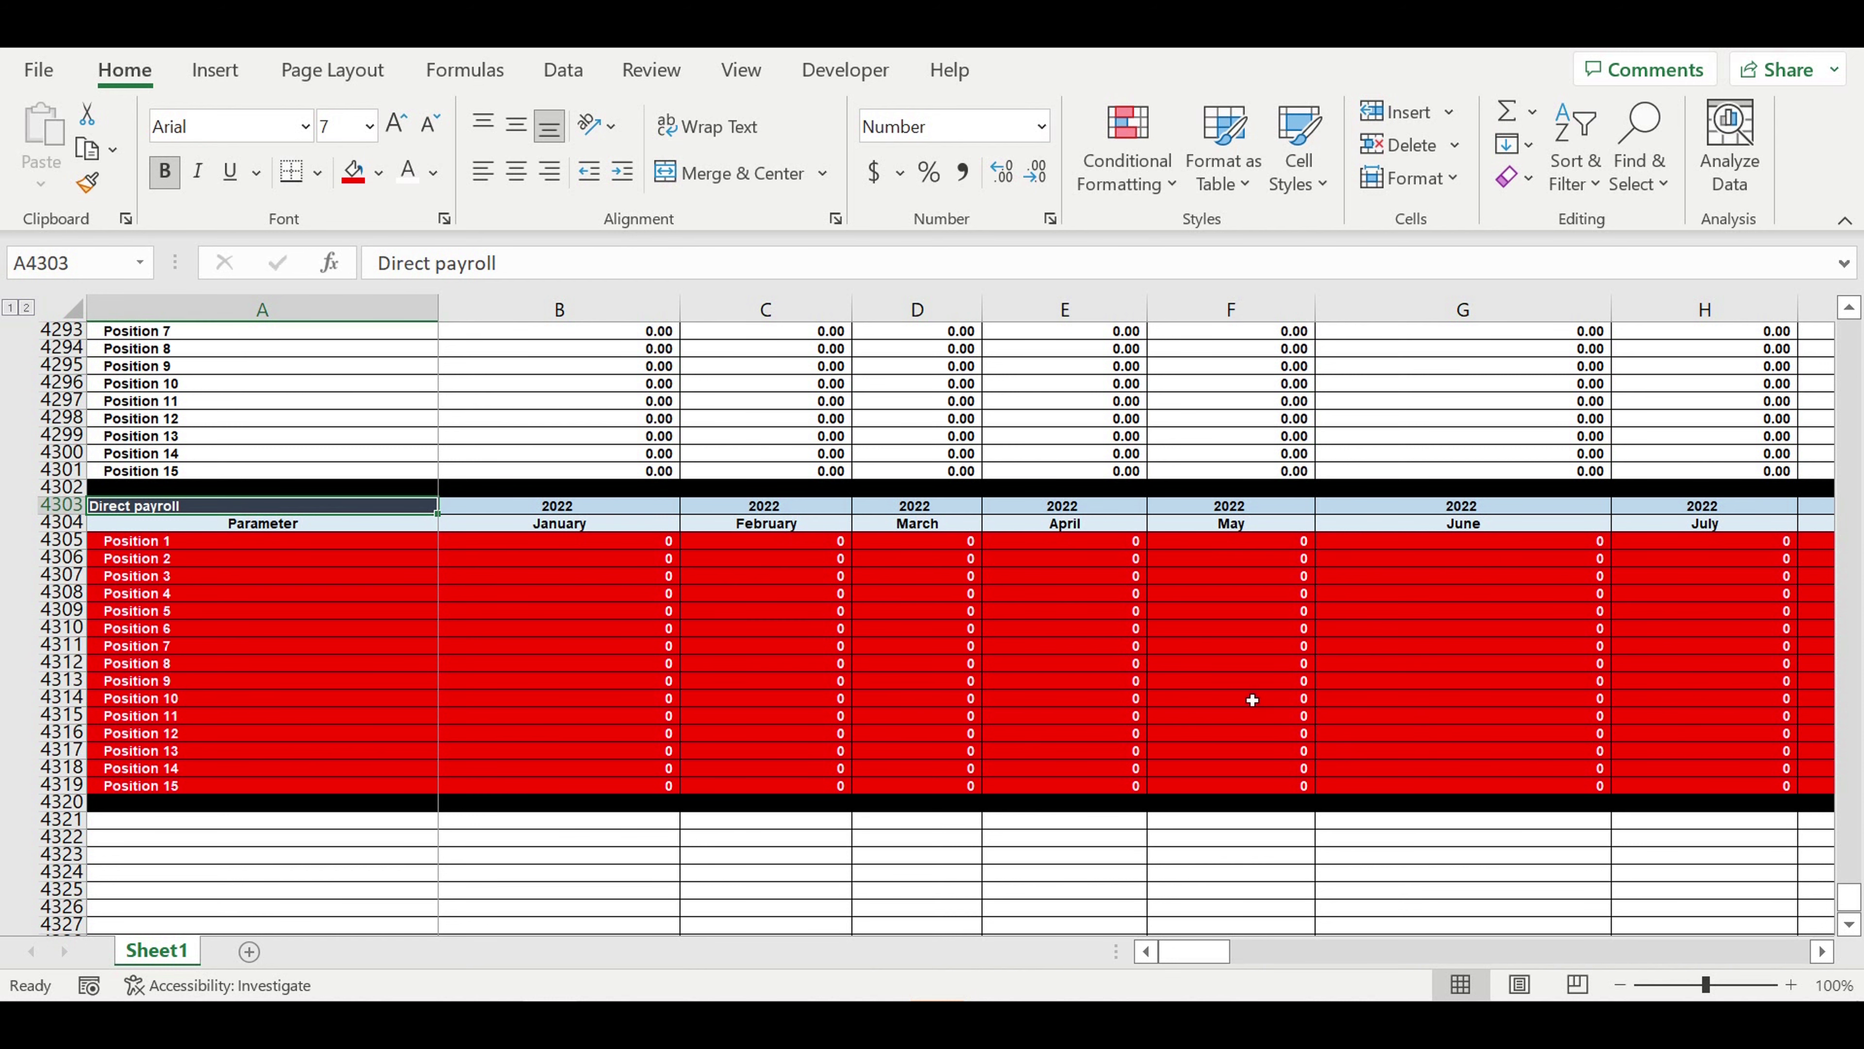
{"action": "scroll", "coordinate": [1787, 733], "scroll_direction": "up", "scroll_amount": 3}
{"action": "left_click_drag", "start_coordinate": [1848, 892], "coordinate": [1848, 334]}
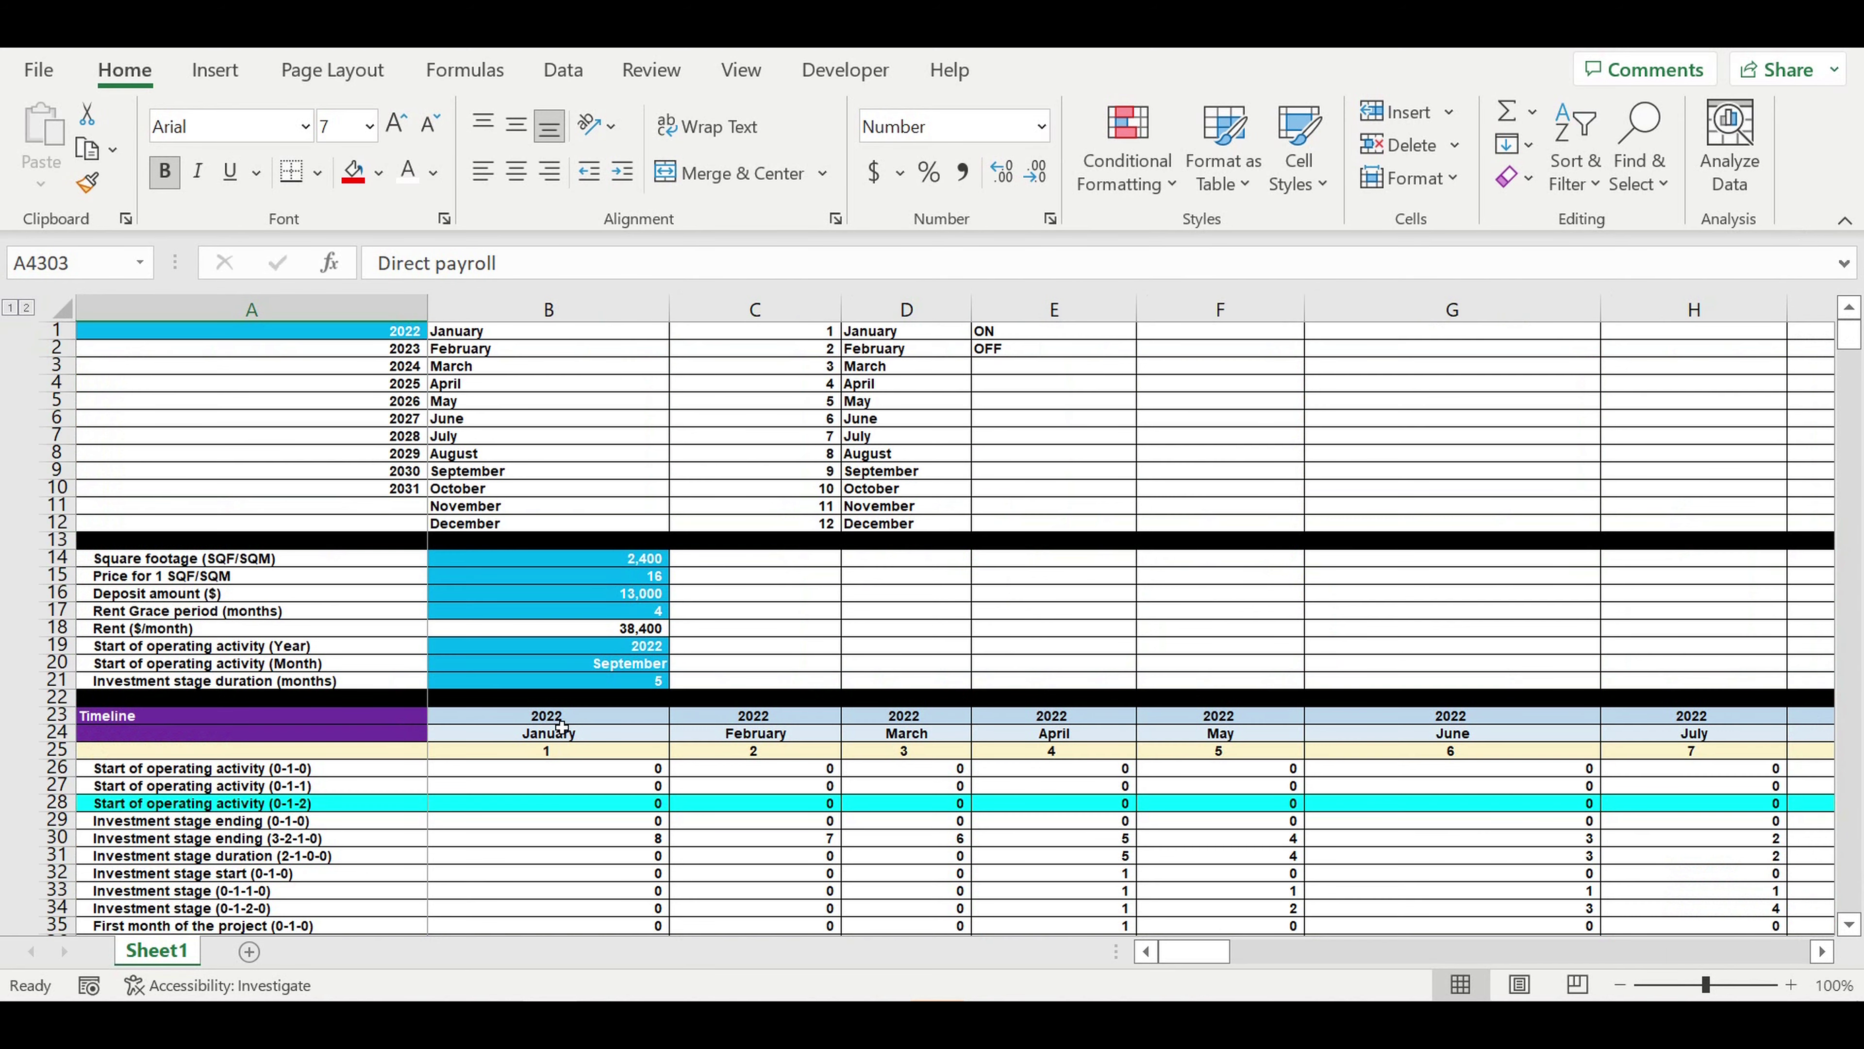
{"action": "left_click", "coordinate": [631, 566]}
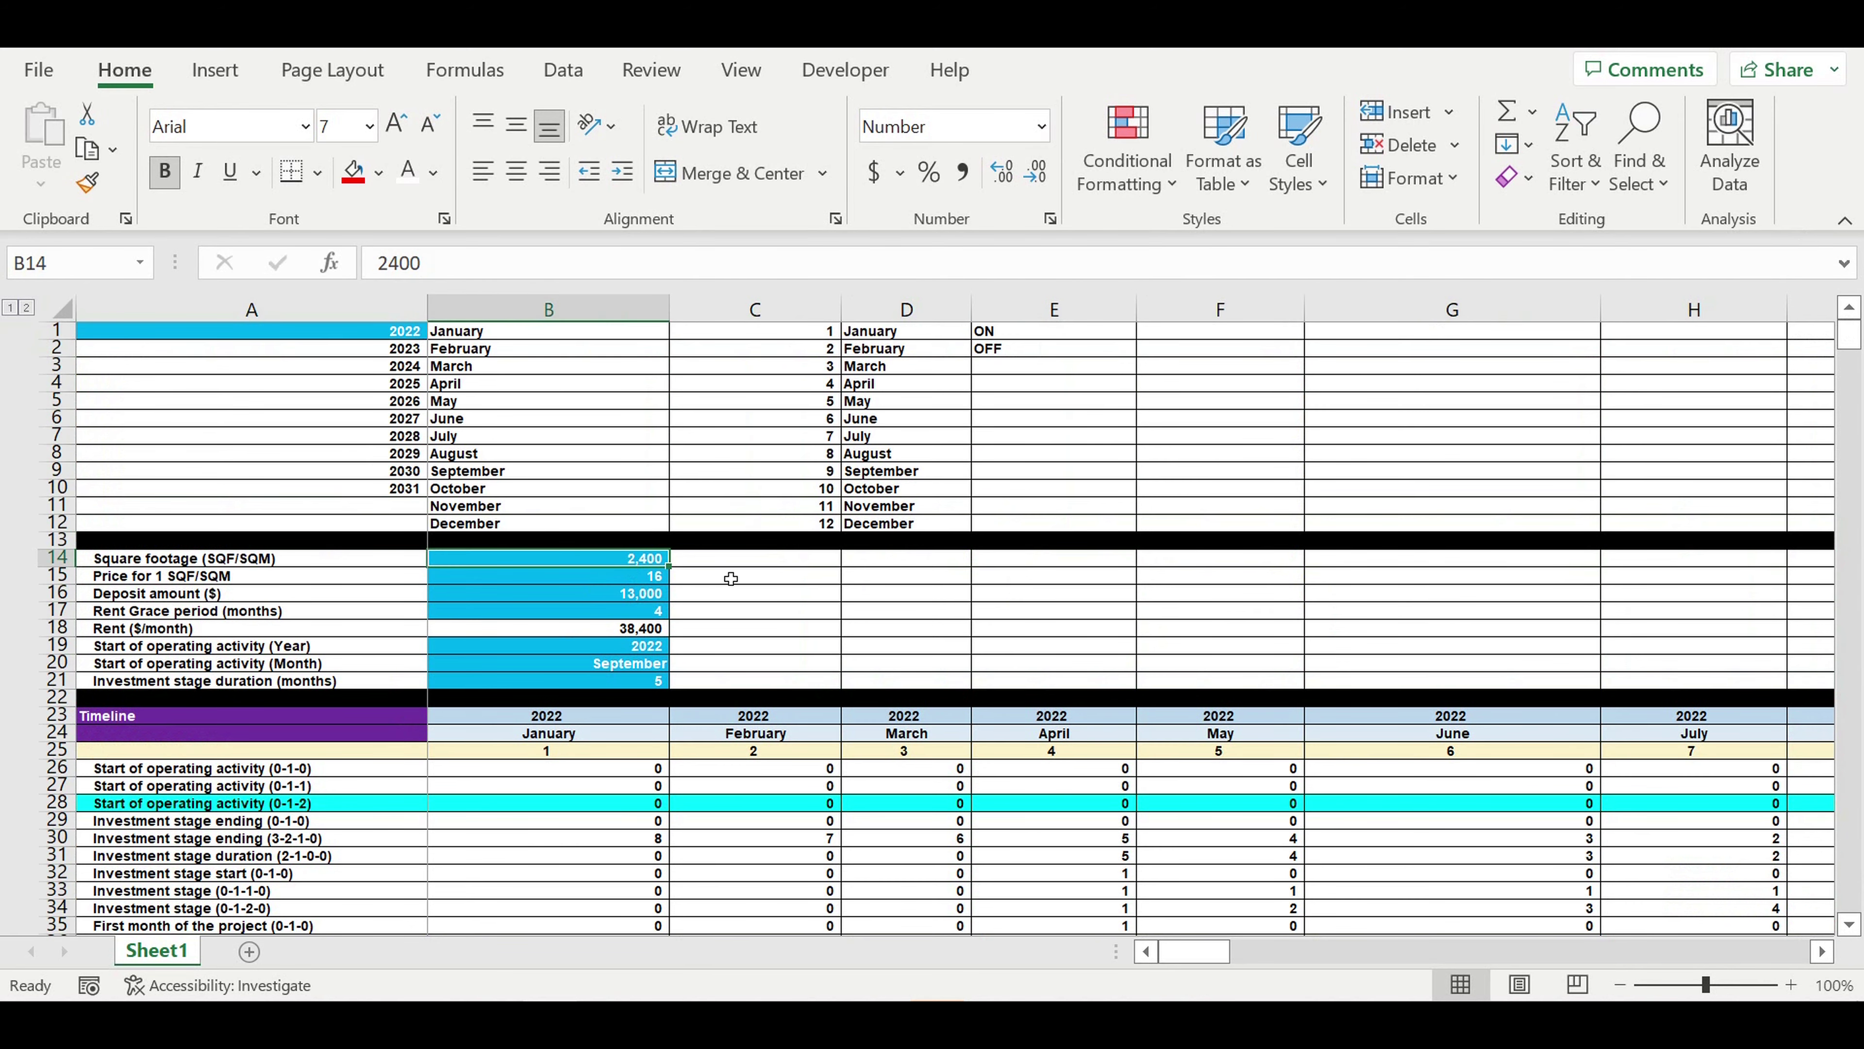
{"action": "left_click", "coordinate": [611, 582]}
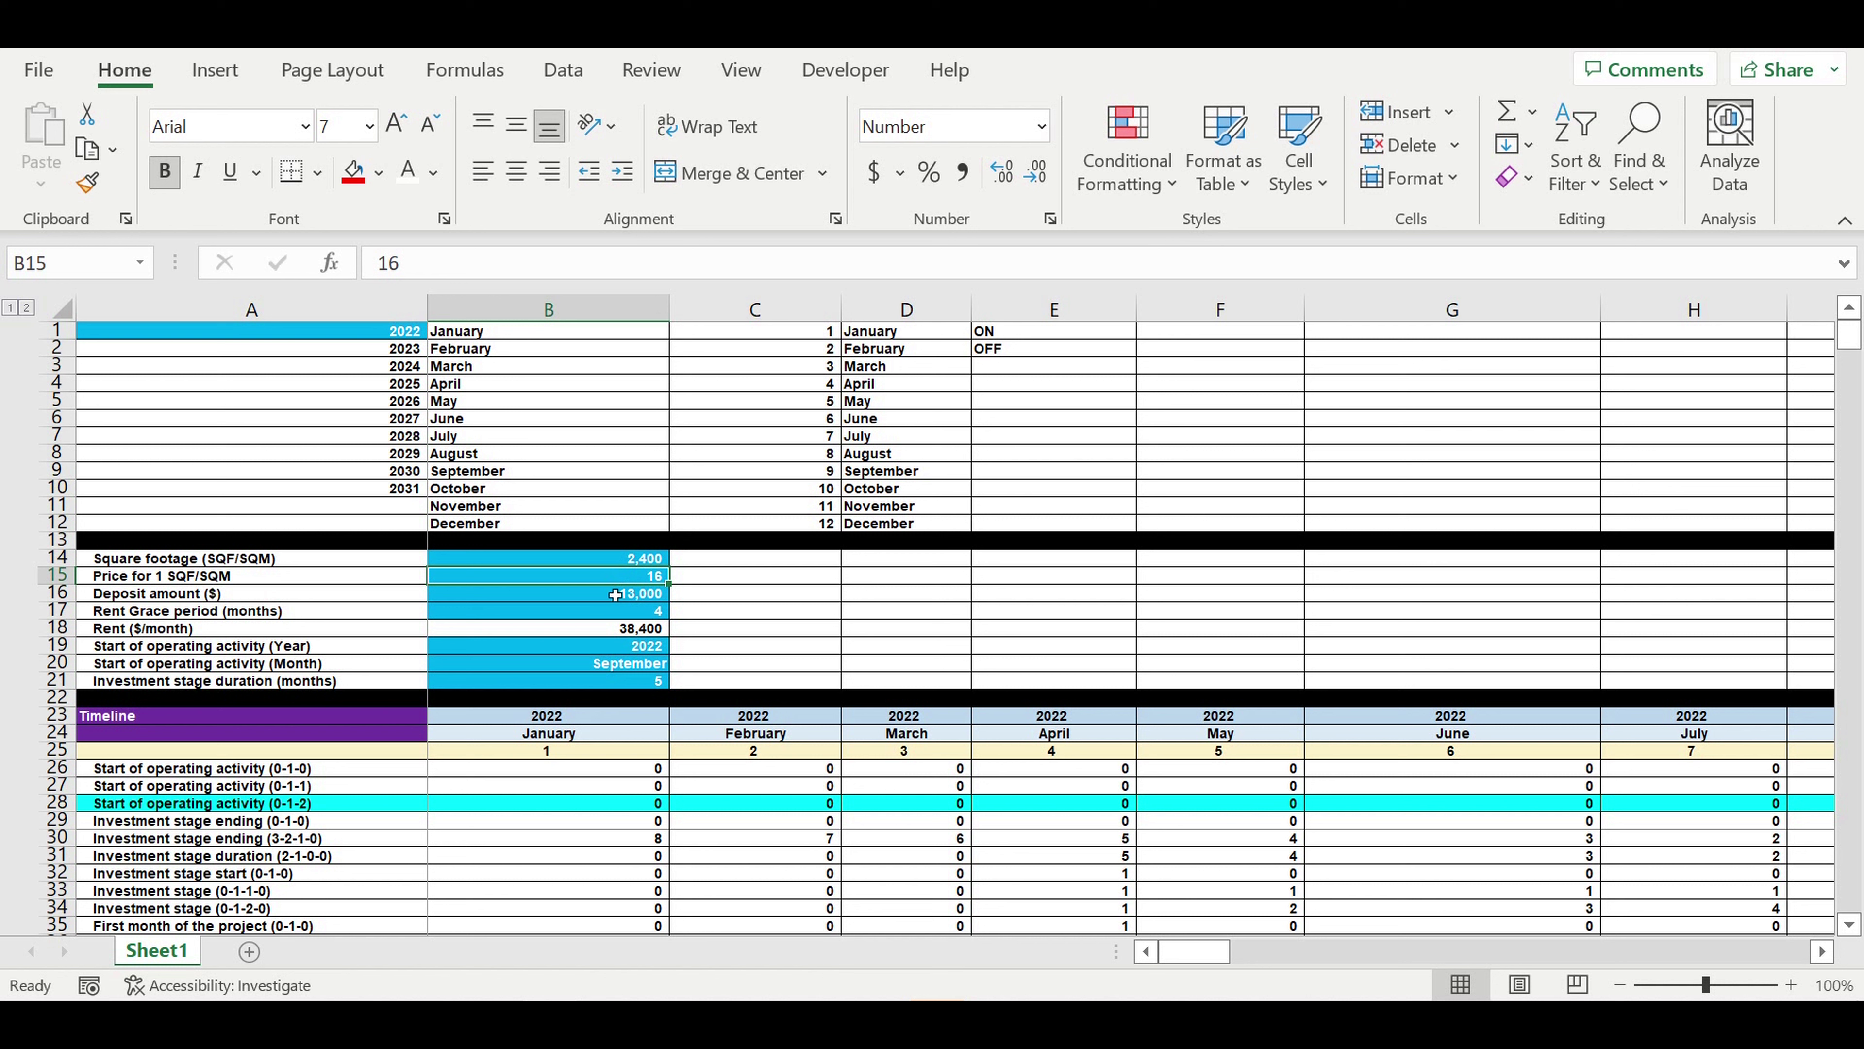
{"action": "left_click", "coordinate": [617, 594]}
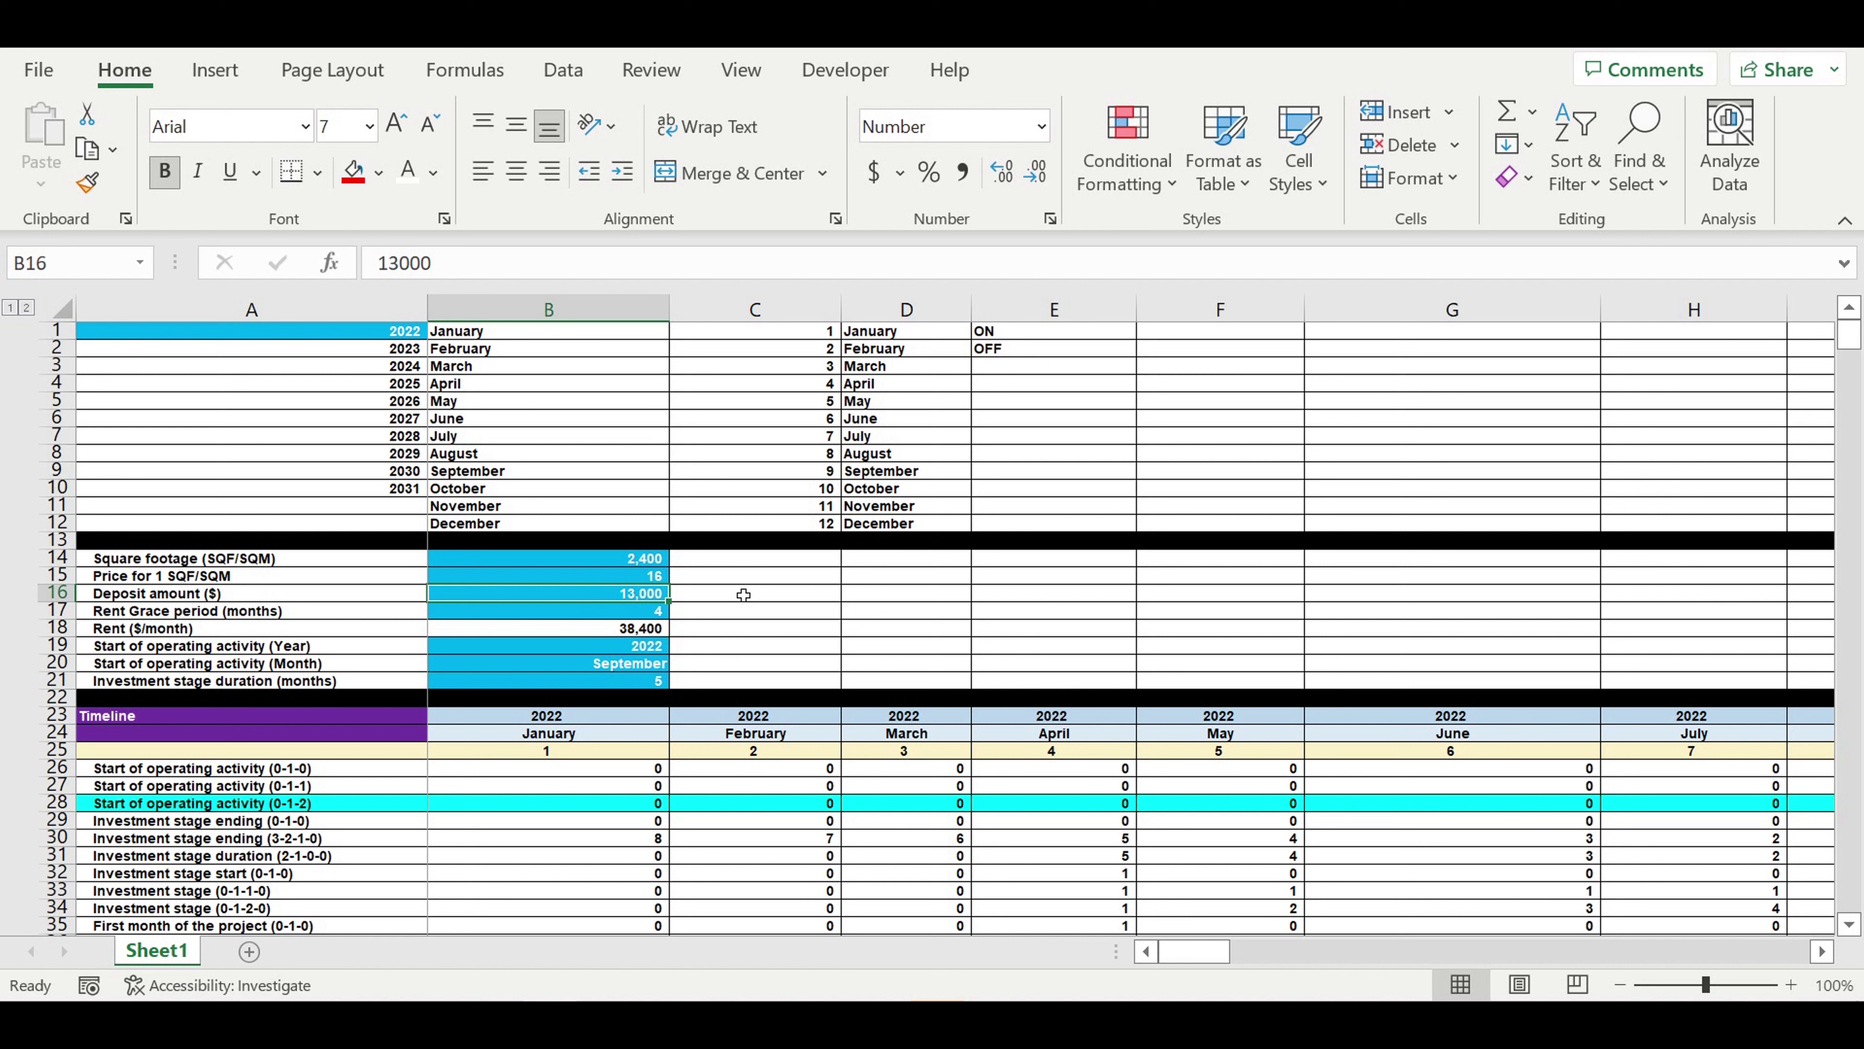
{"action": "left_click", "coordinate": [607, 617]}
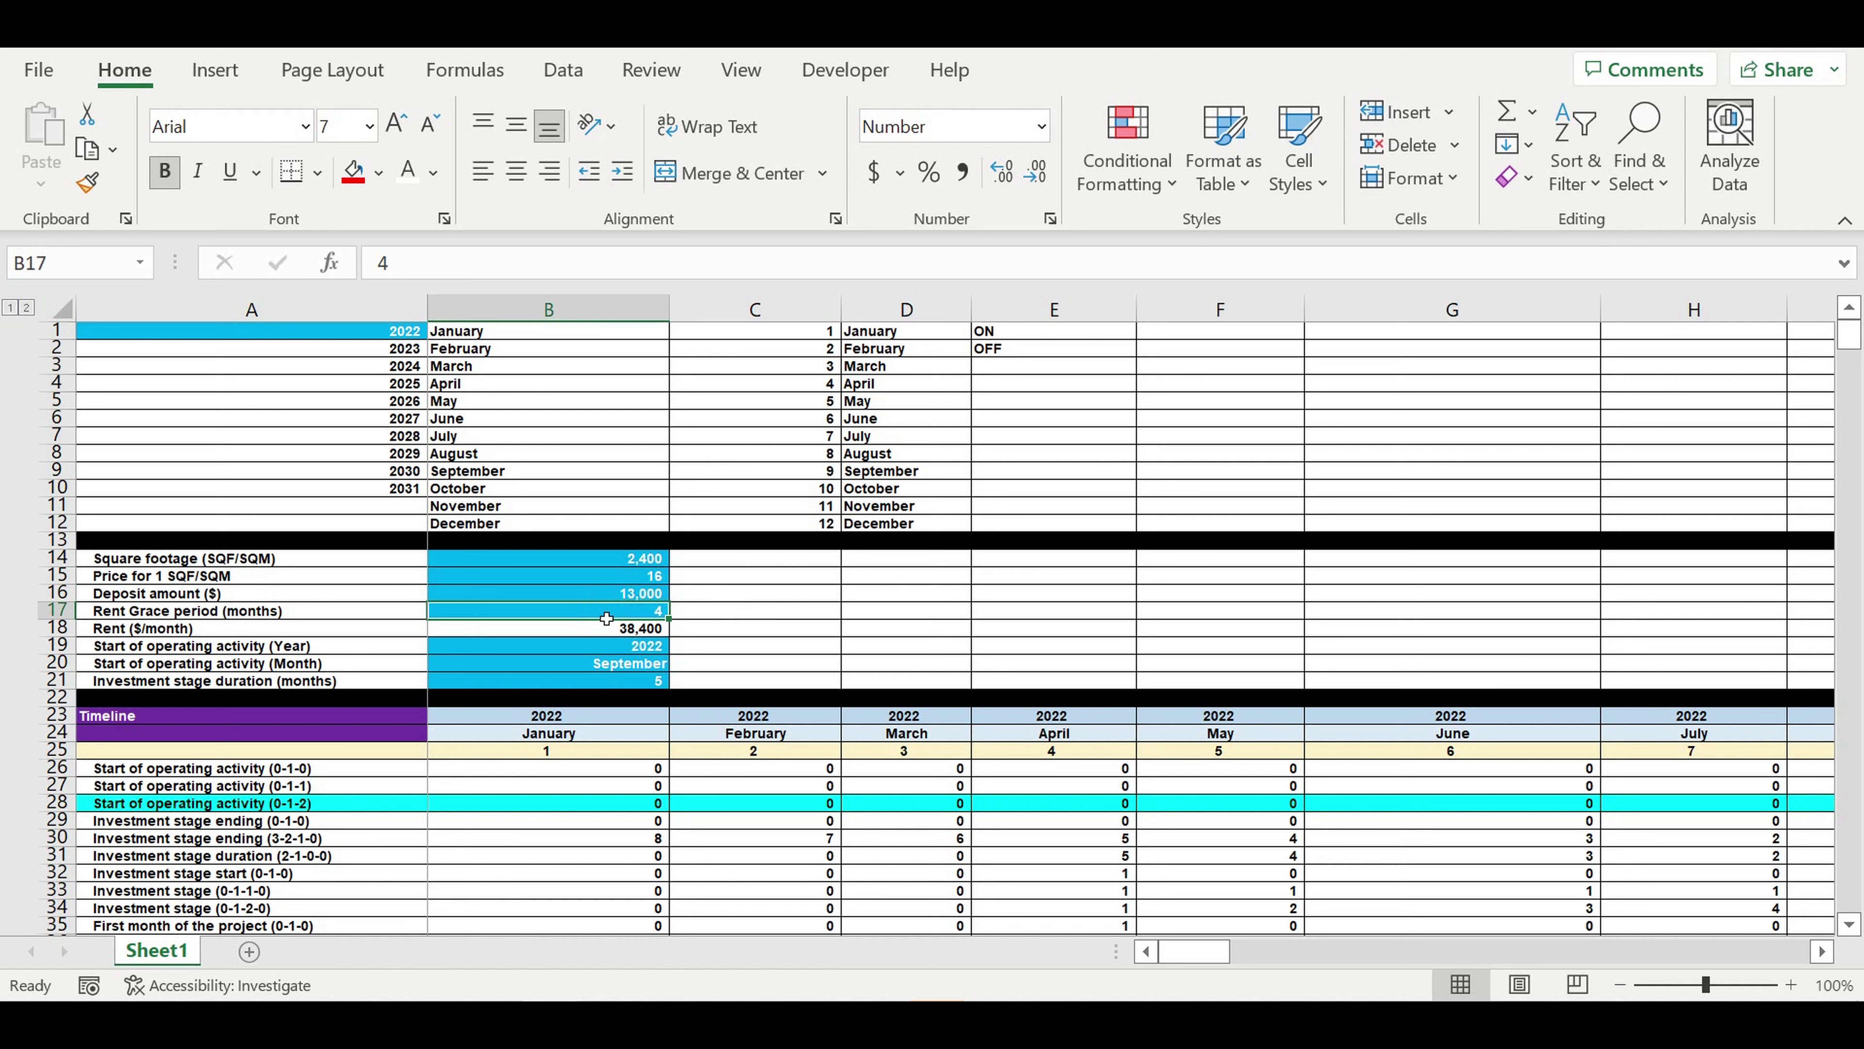
{"action": "left_click_drag", "start_coordinate": [604, 652], "coordinate": [644, 657]}
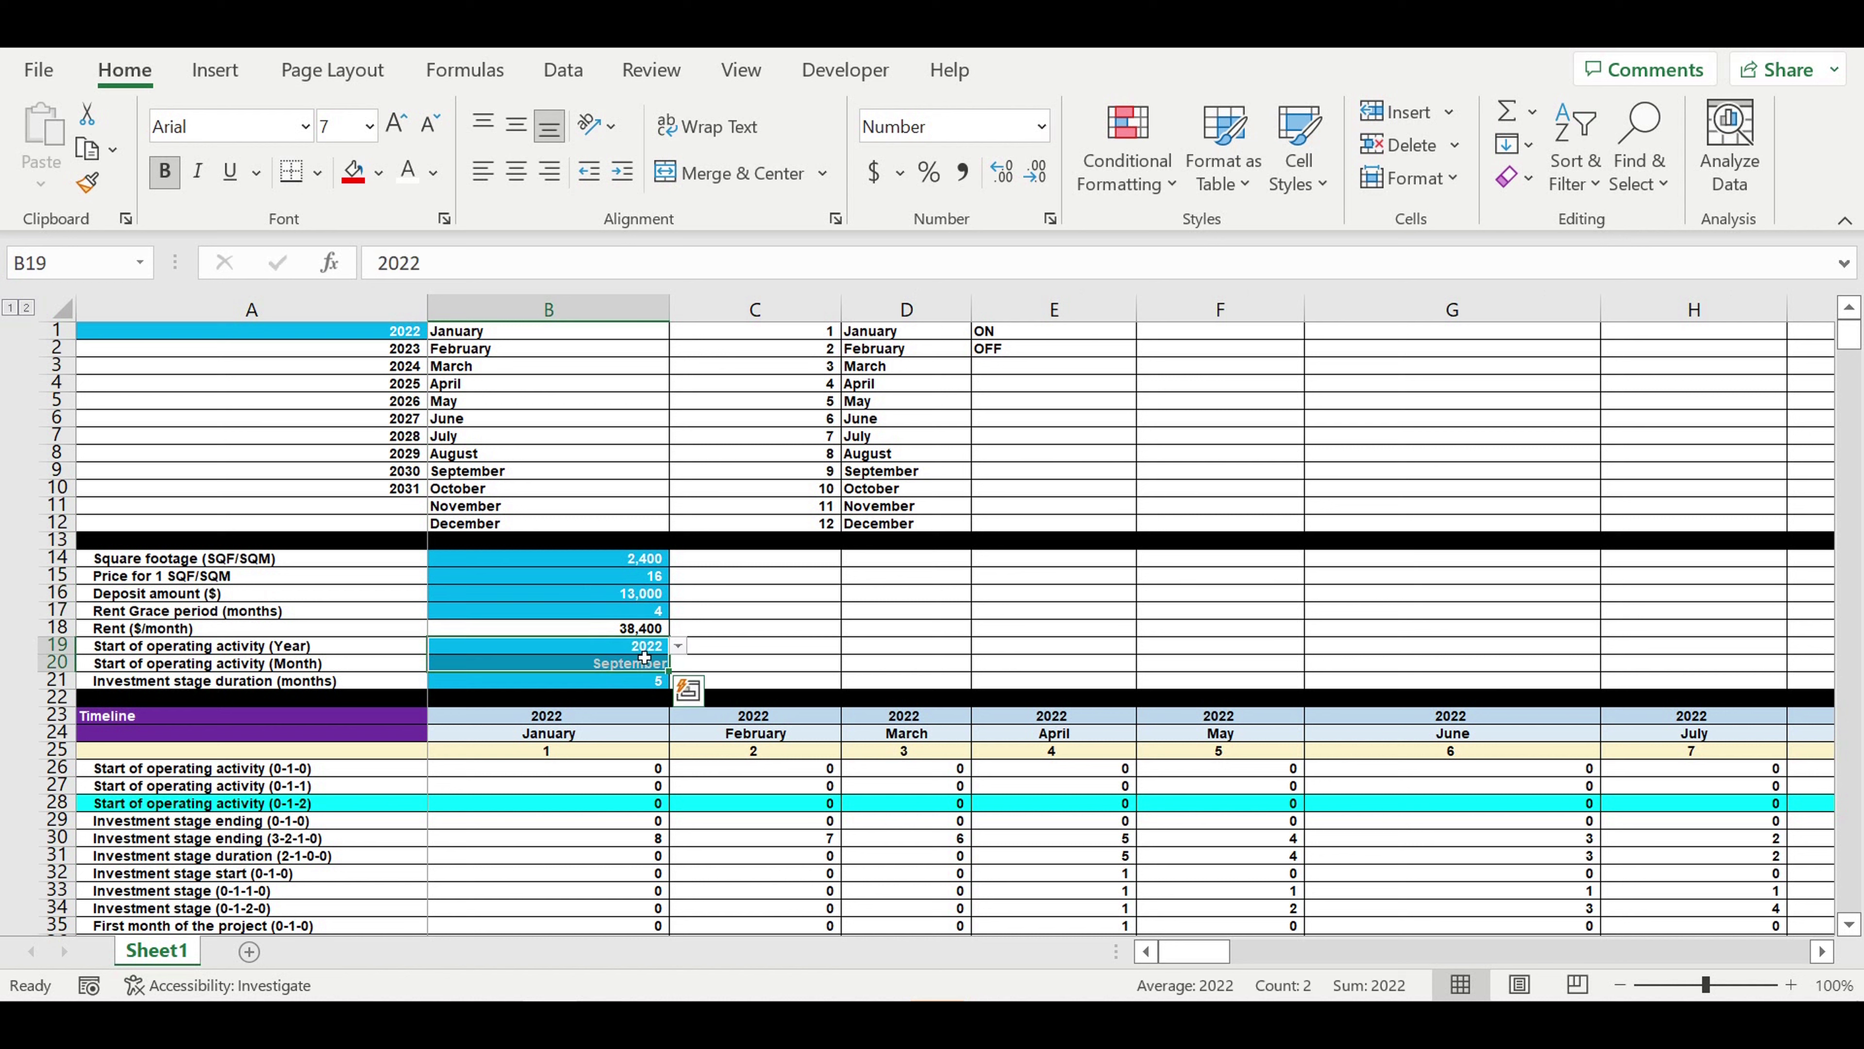
{"action": "left_click", "coordinate": [604, 645]}
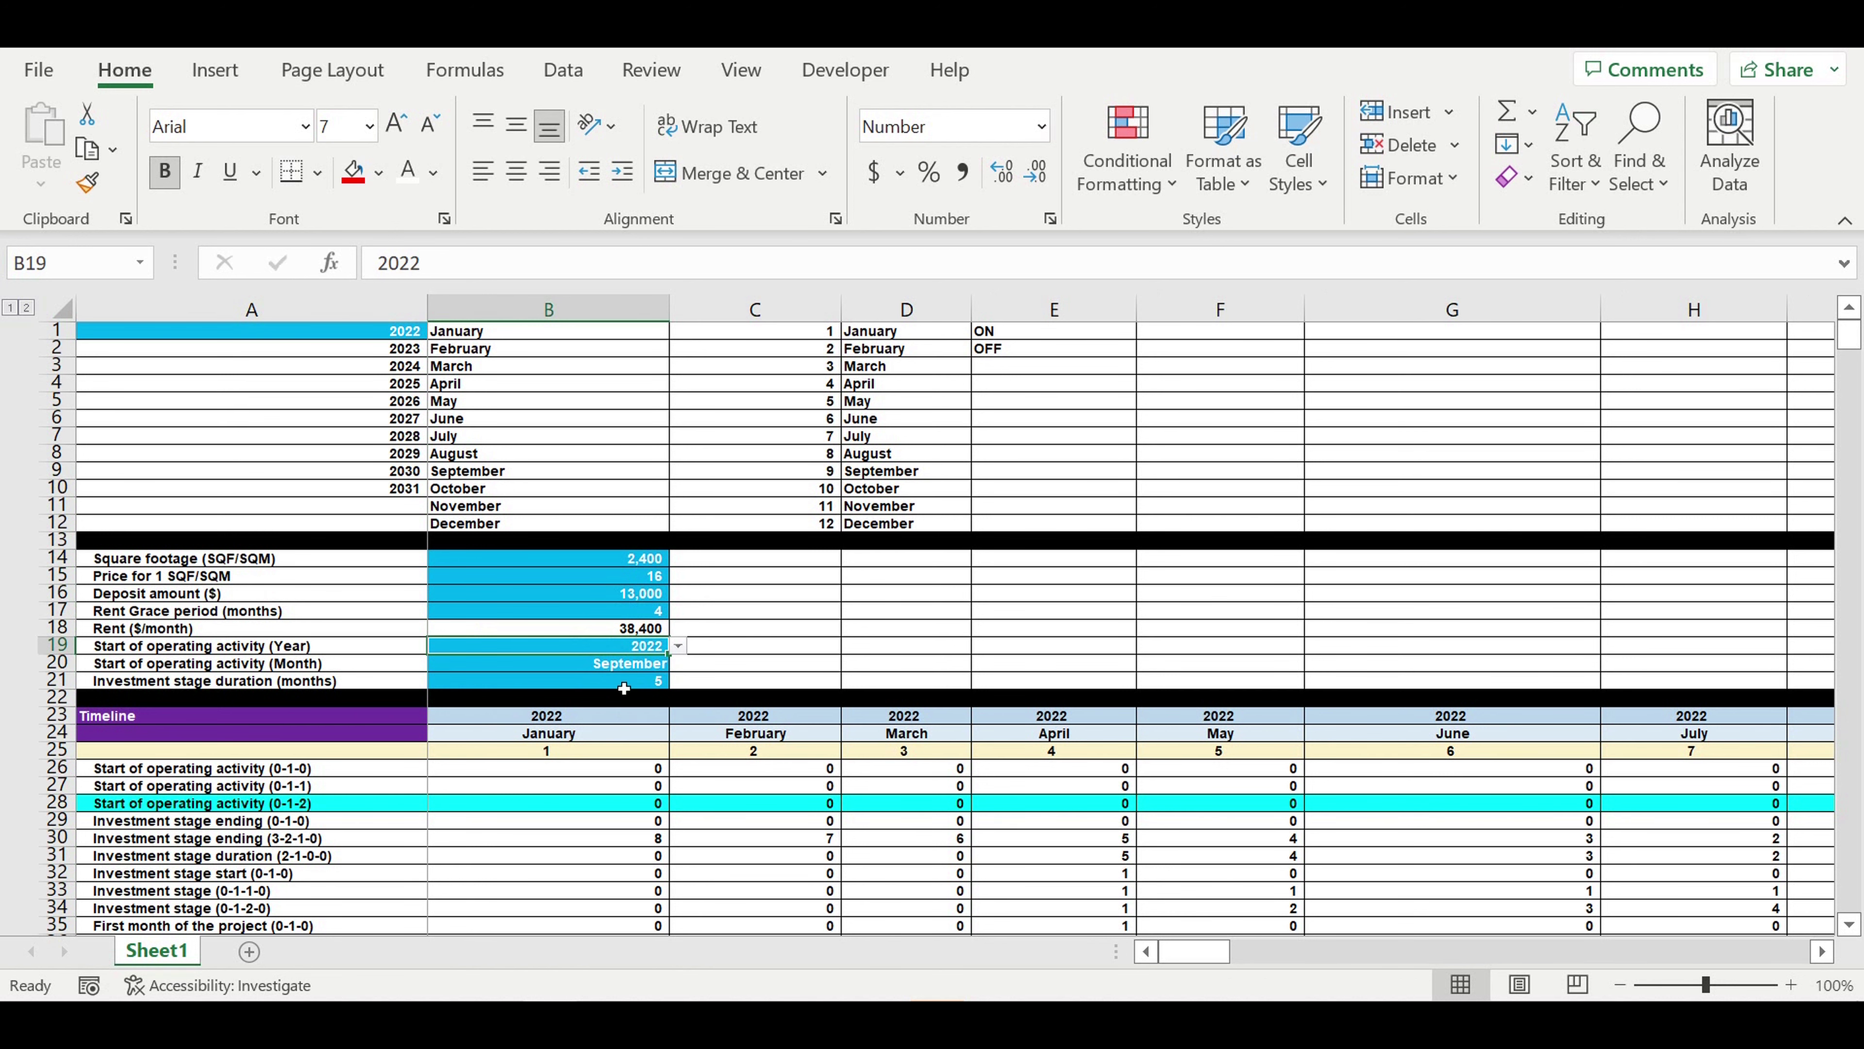
{"action": "left_click", "coordinate": [624, 687]}
Step: Scroll back down to the Direct payroll table and inspect the Position 5 label formula
{"action": "scroll", "coordinate": [877, 717], "scroll_direction": "down", "scroll_amount": 9}
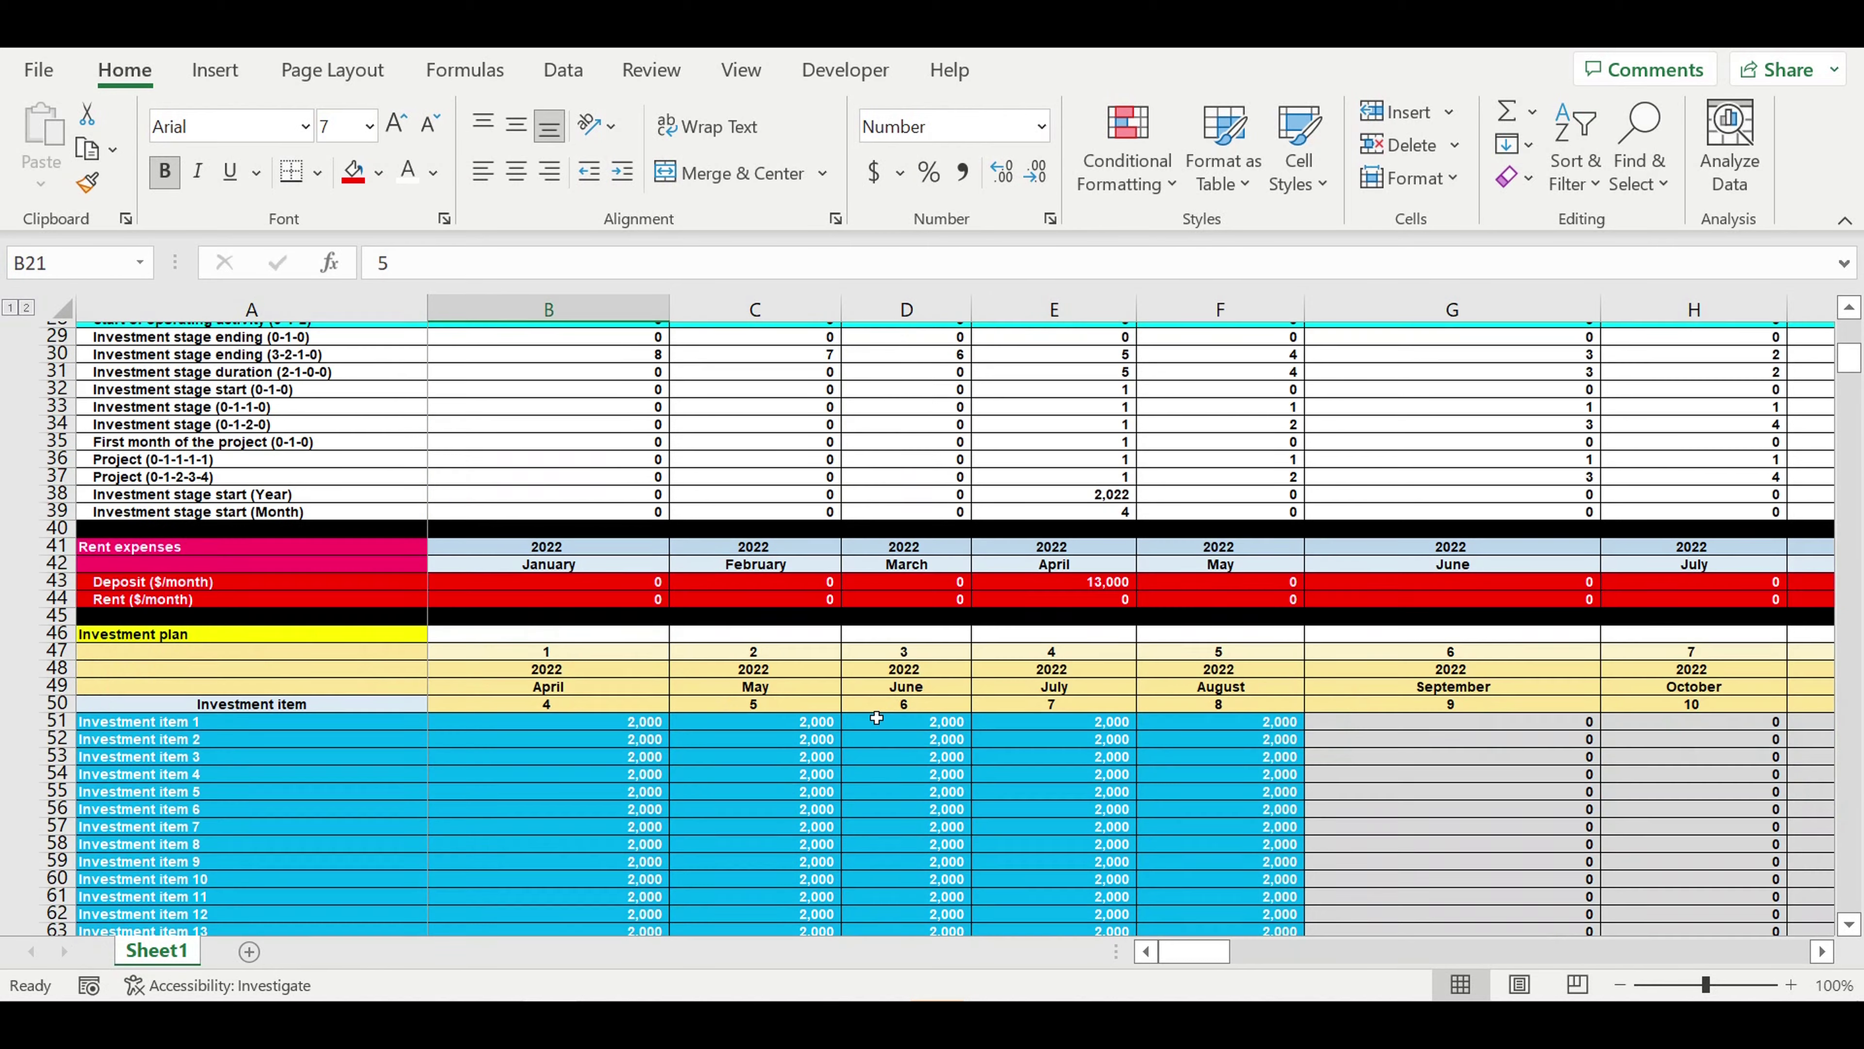
{"action": "scroll", "coordinate": [877, 718], "scroll_direction": "down", "scroll_amount": 2}
{"action": "scroll", "coordinate": [866, 716], "scroll_direction": "up", "scroll_amount": 3}
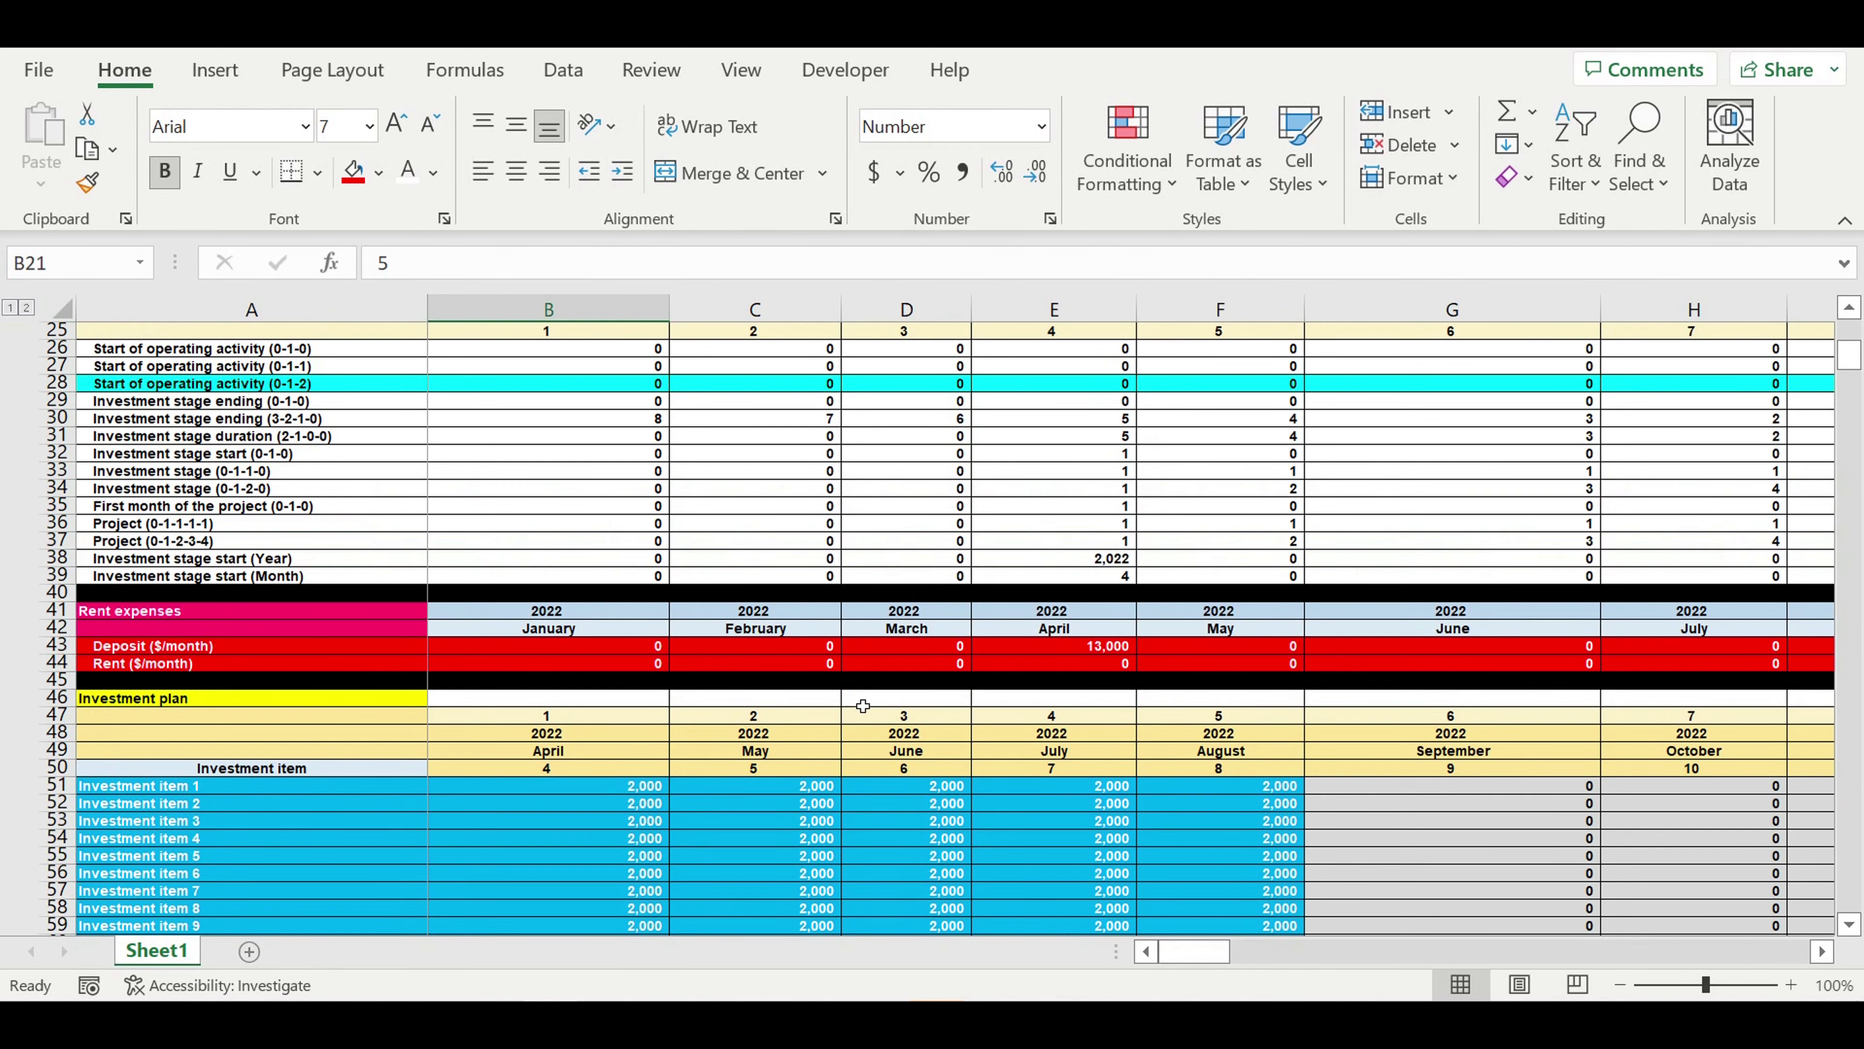
{"action": "scroll", "coordinate": [863, 706], "scroll_direction": "down", "scroll_amount": 7}
{"action": "scroll", "coordinate": [851, 715], "scroll_direction": "down", "scroll_amount": 20}
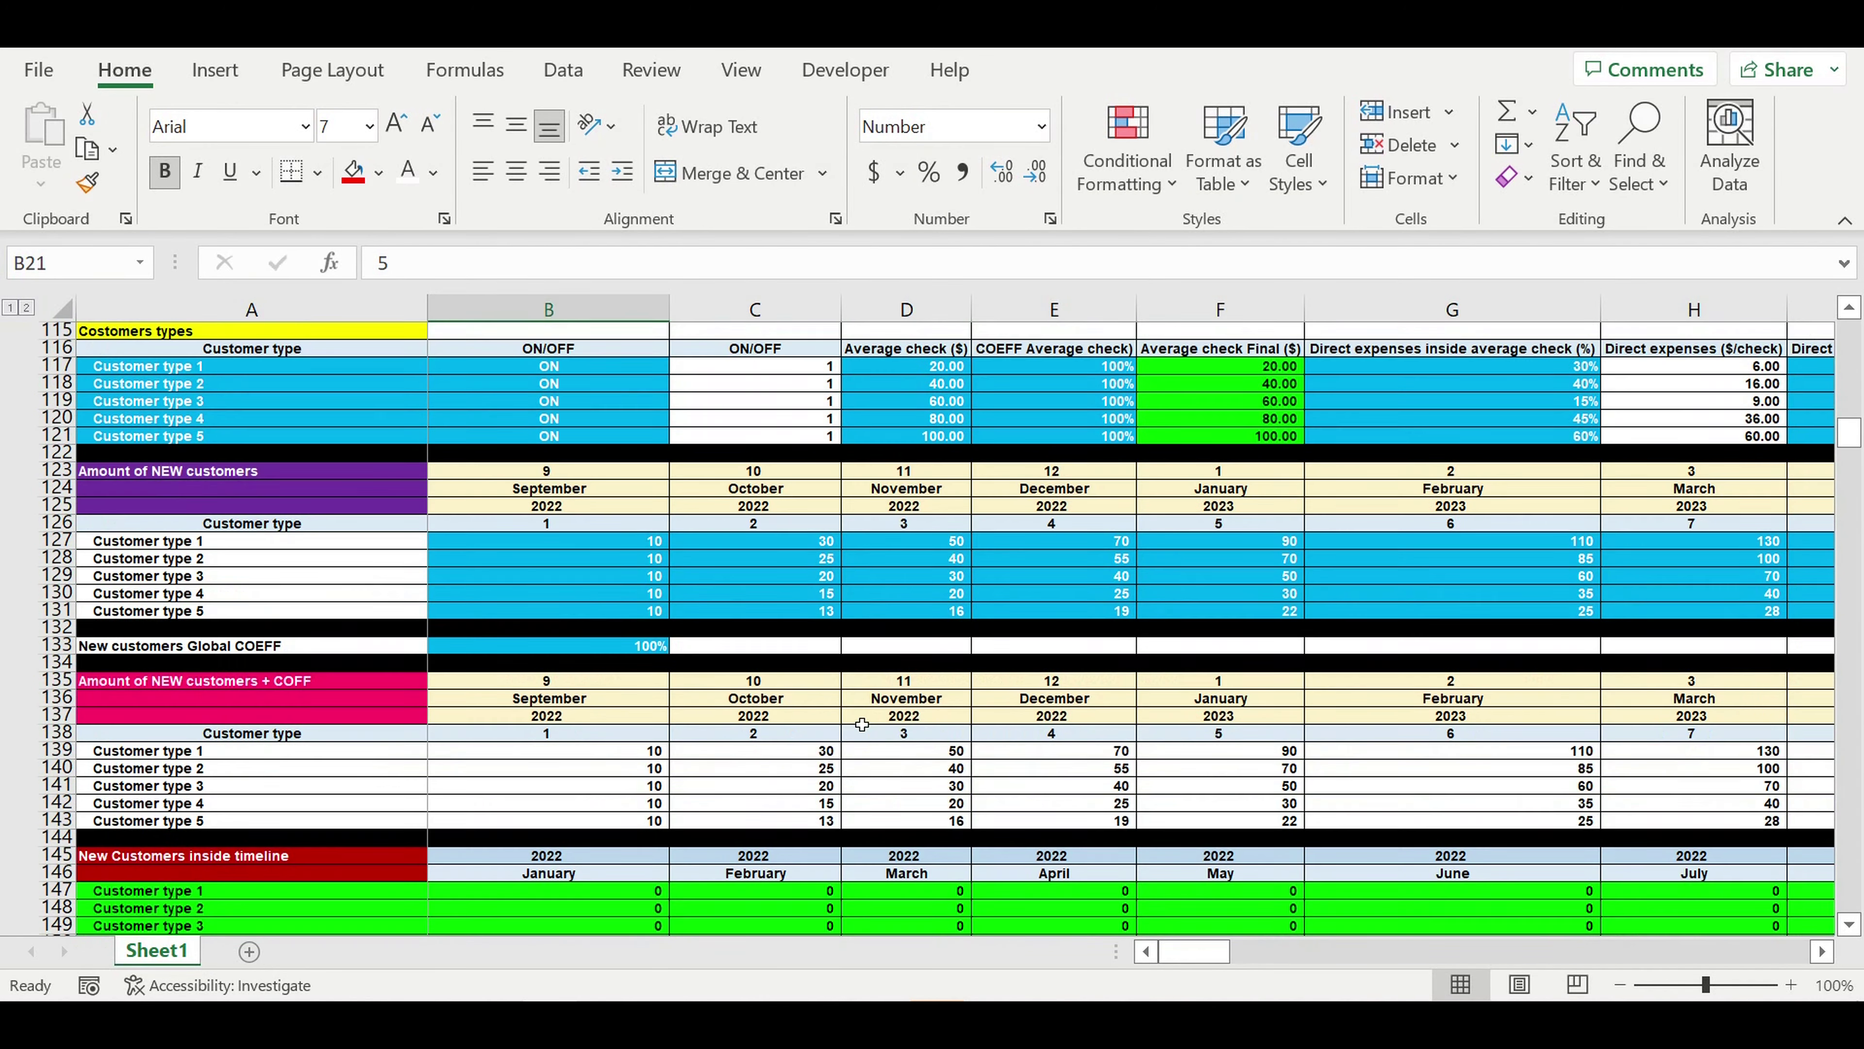
{"action": "scroll", "coordinate": [1862, 478], "scroll_direction": "down", "scroll_amount": 19}
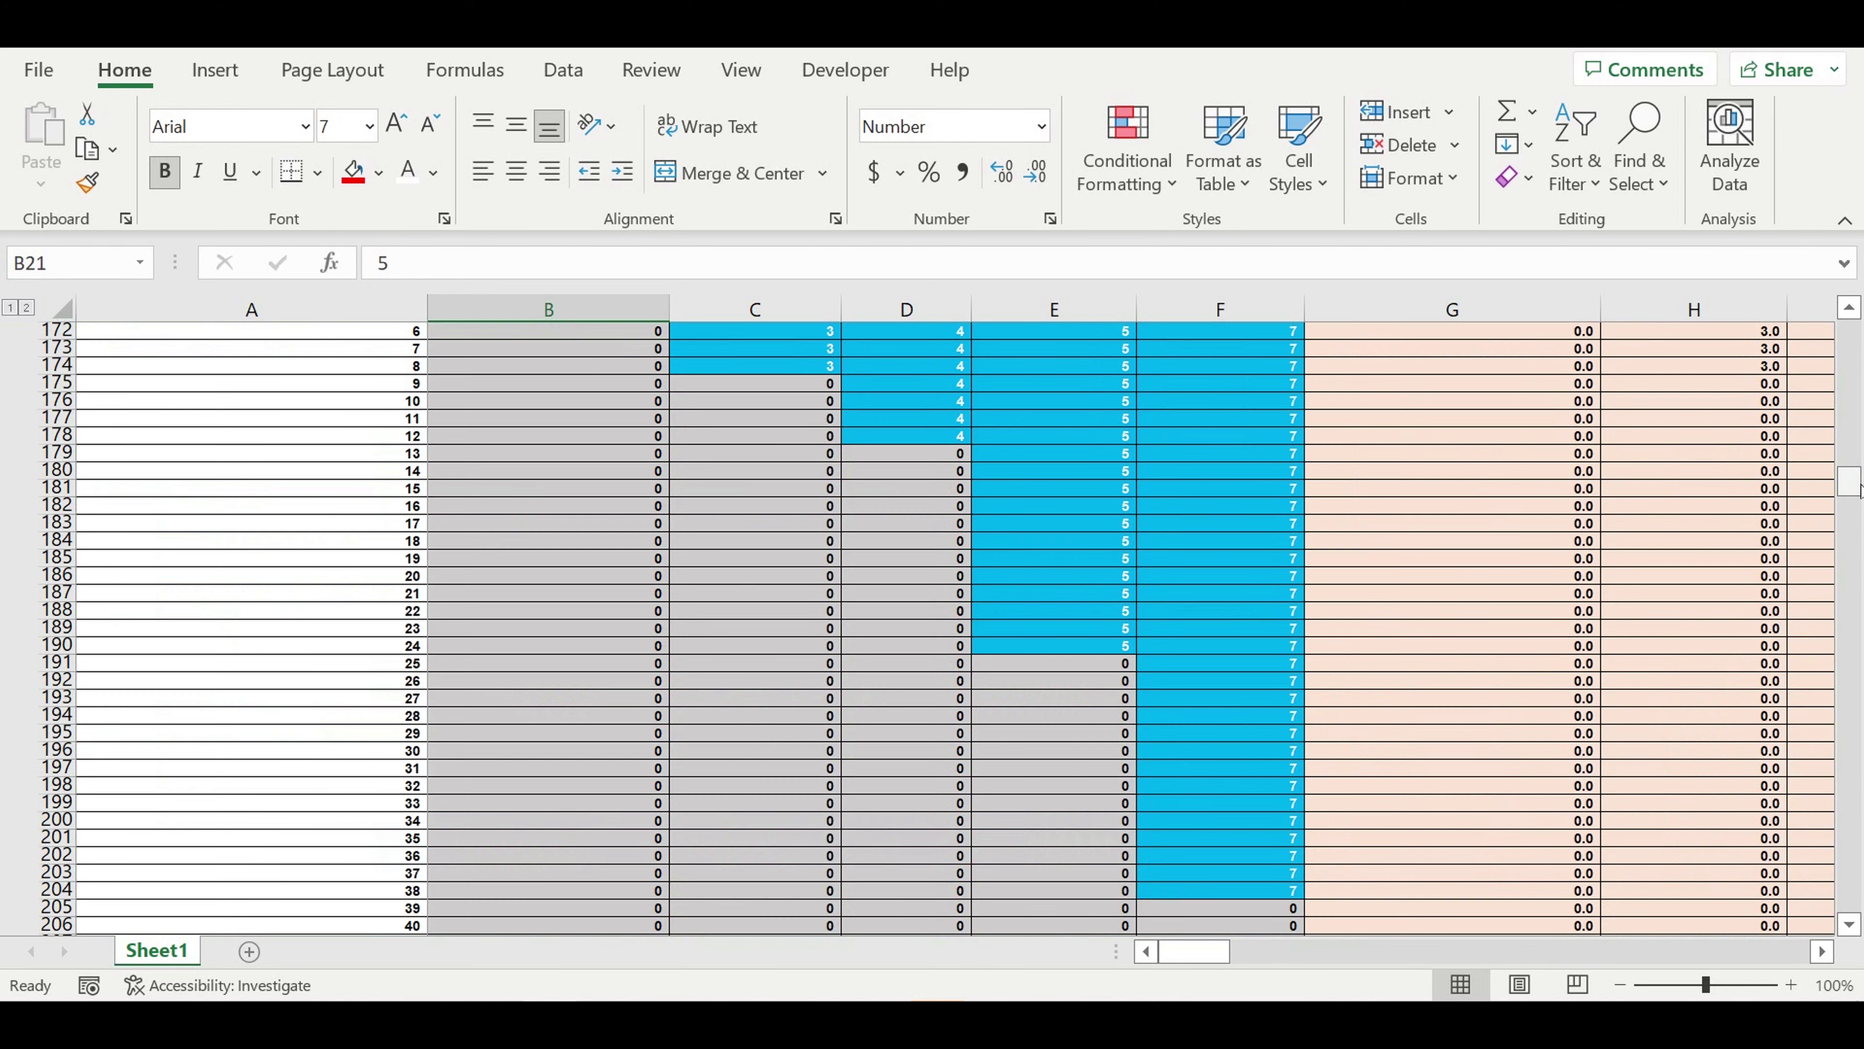
{"action": "left_click_drag", "start_coordinate": [1857, 493], "coordinate": [1851, 919]}
{"action": "scroll", "coordinate": [808, 735], "scroll_direction": "down", "scroll_amount": 3}
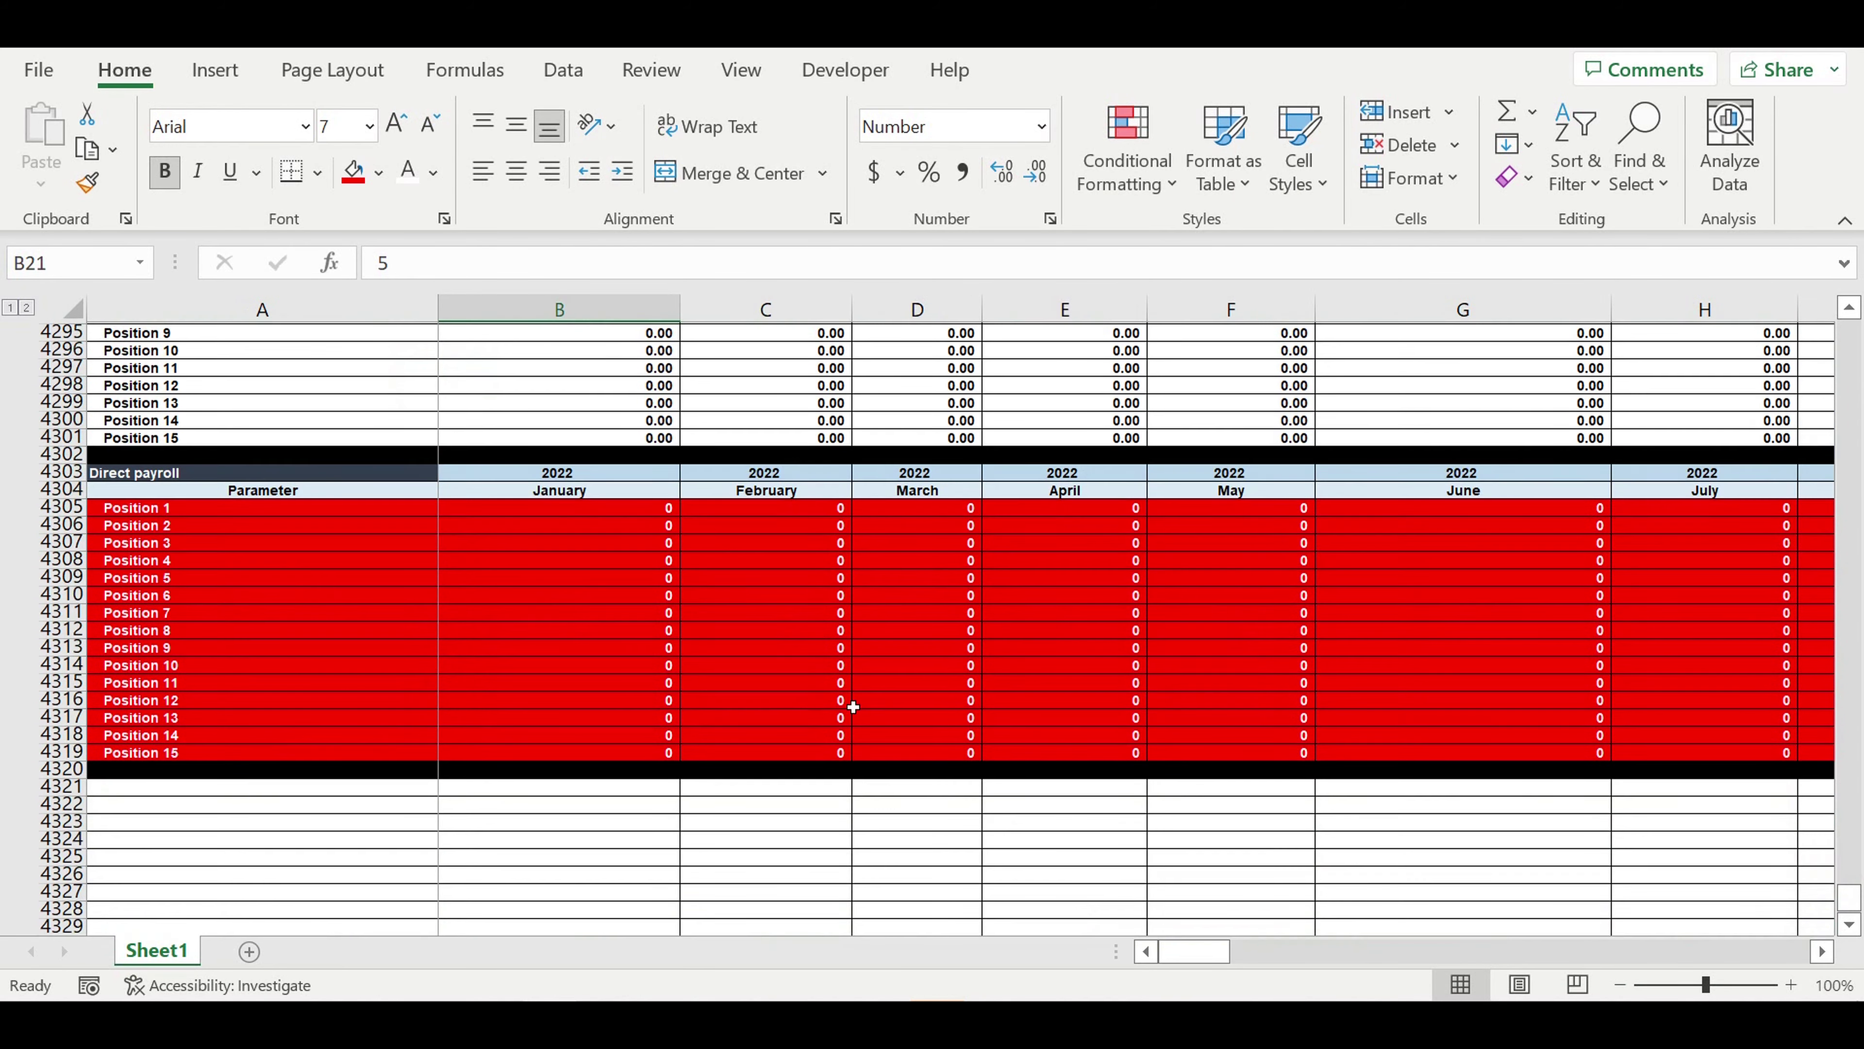
{"action": "left_click", "coordinate": [275, 576]}
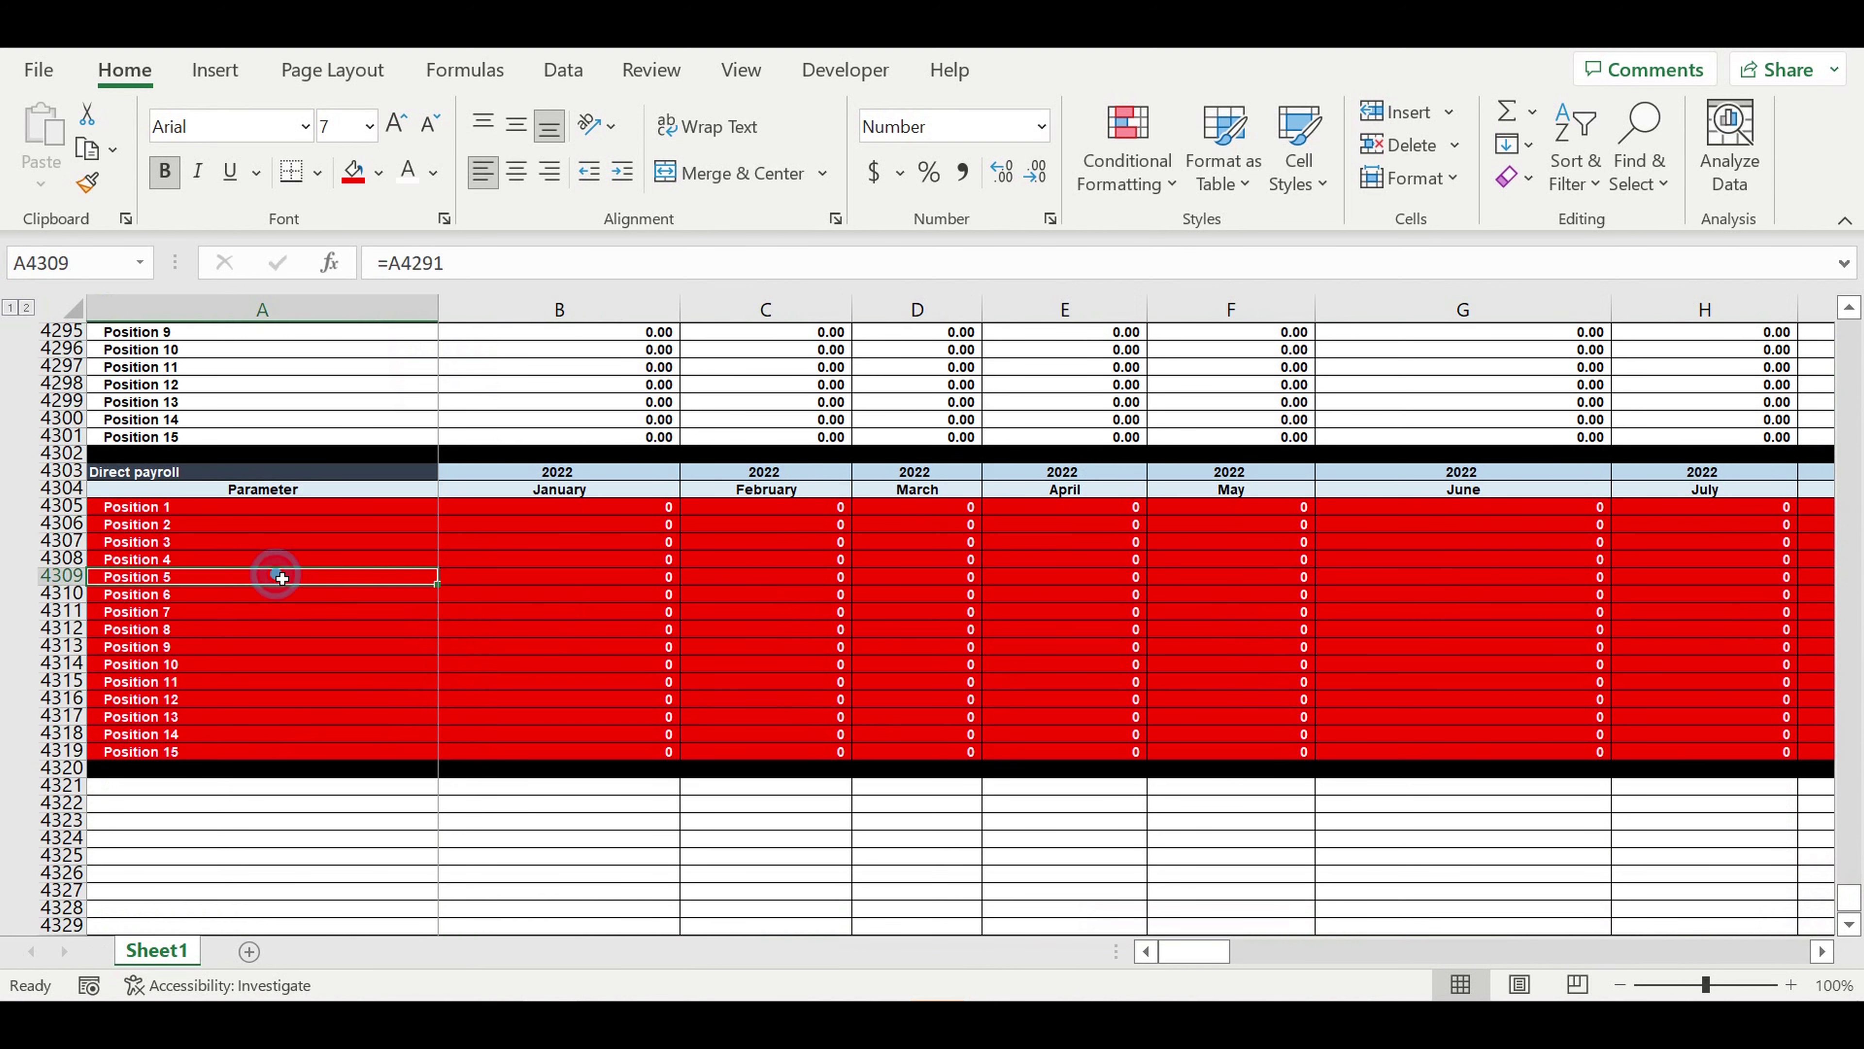
Step: Enter 'Stable payroll' in A4321 and give it a light gold fill
{"action": "left_click", "coordinate": [342, 790]}
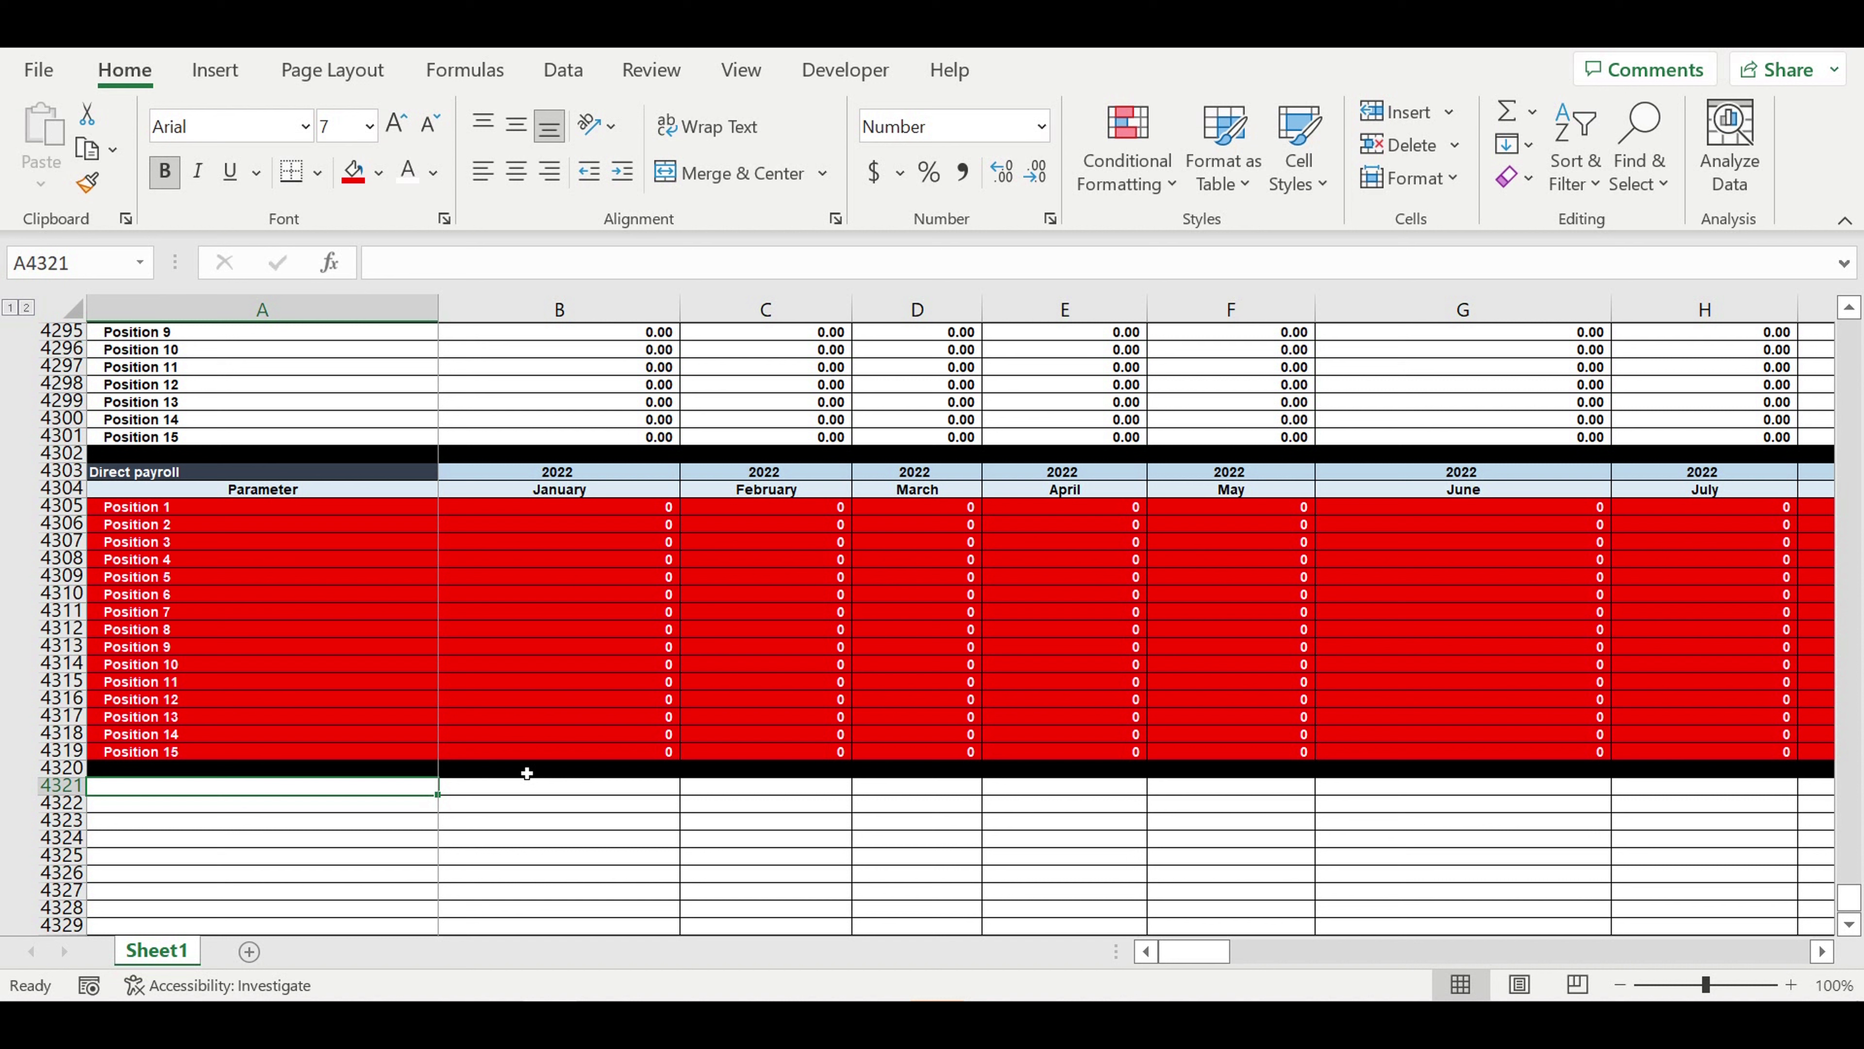
{"action": "type", "text": "Stable "}
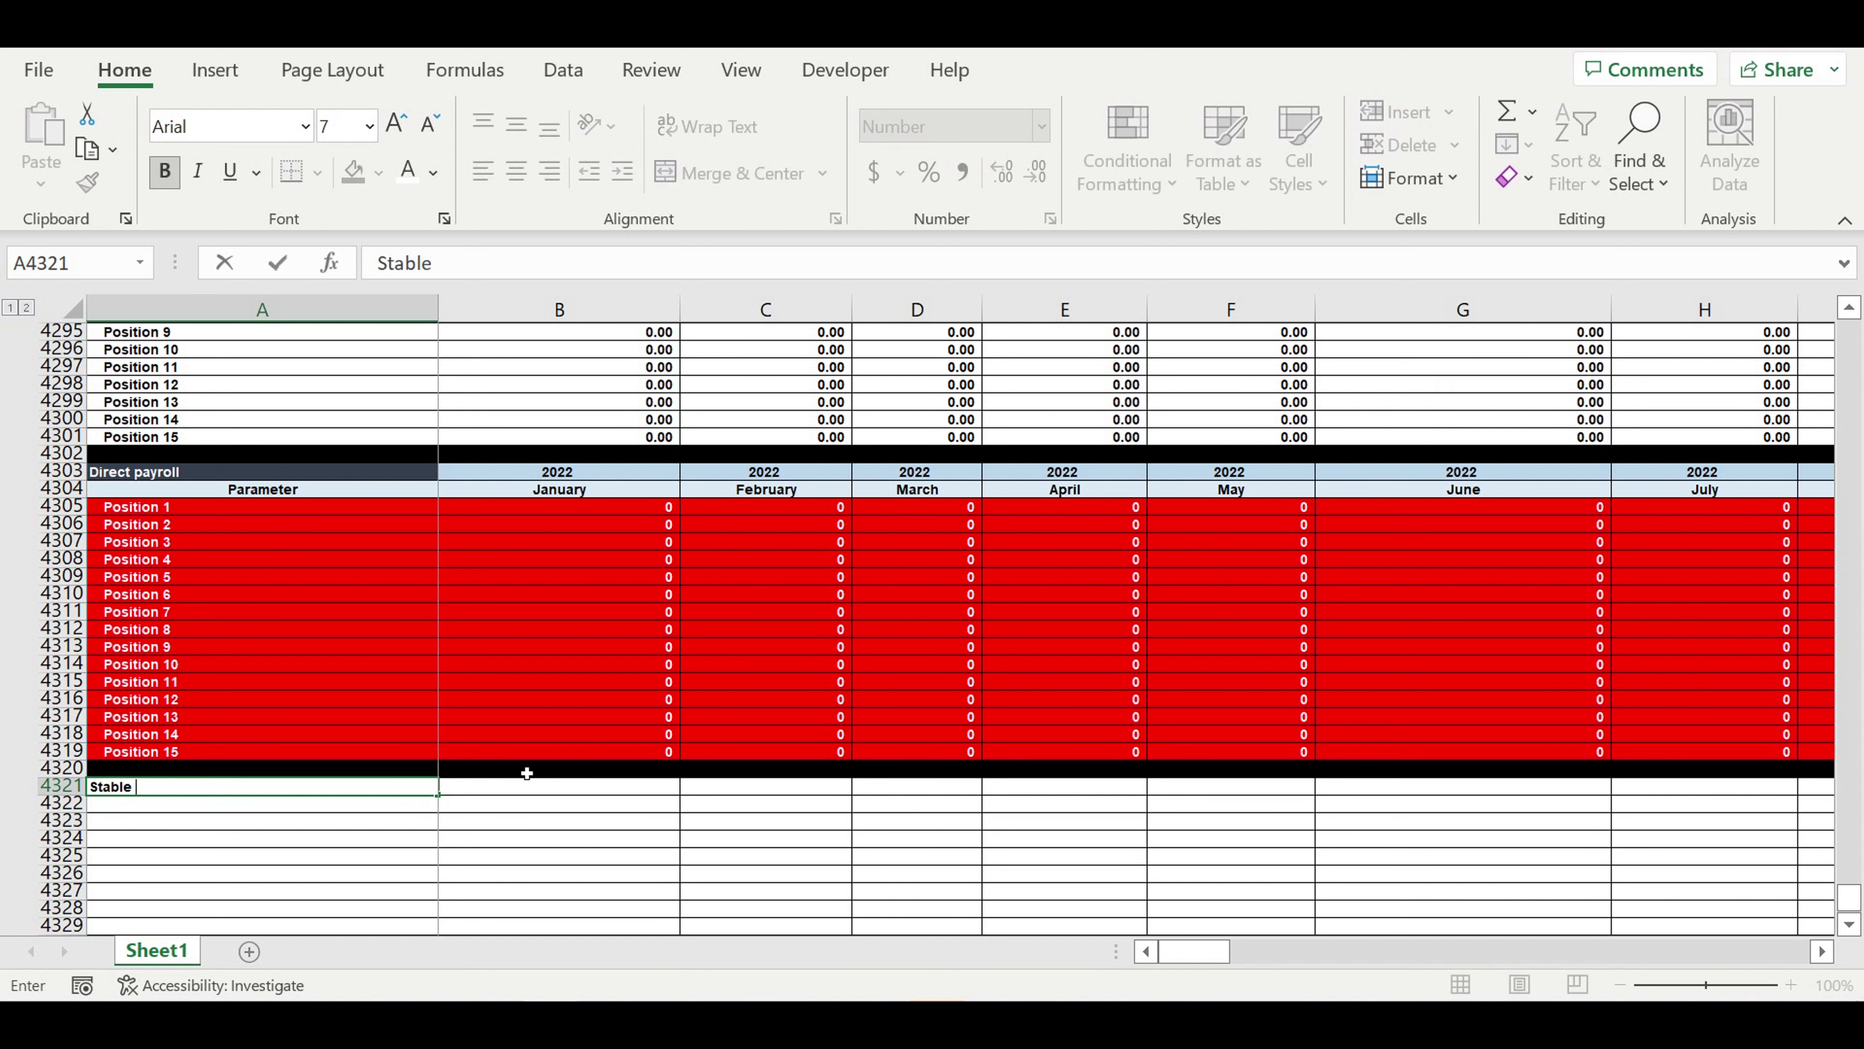
{"action": "type", "text": "payroll"}
{"action": "left_click", "coordinate": [291, 837]}
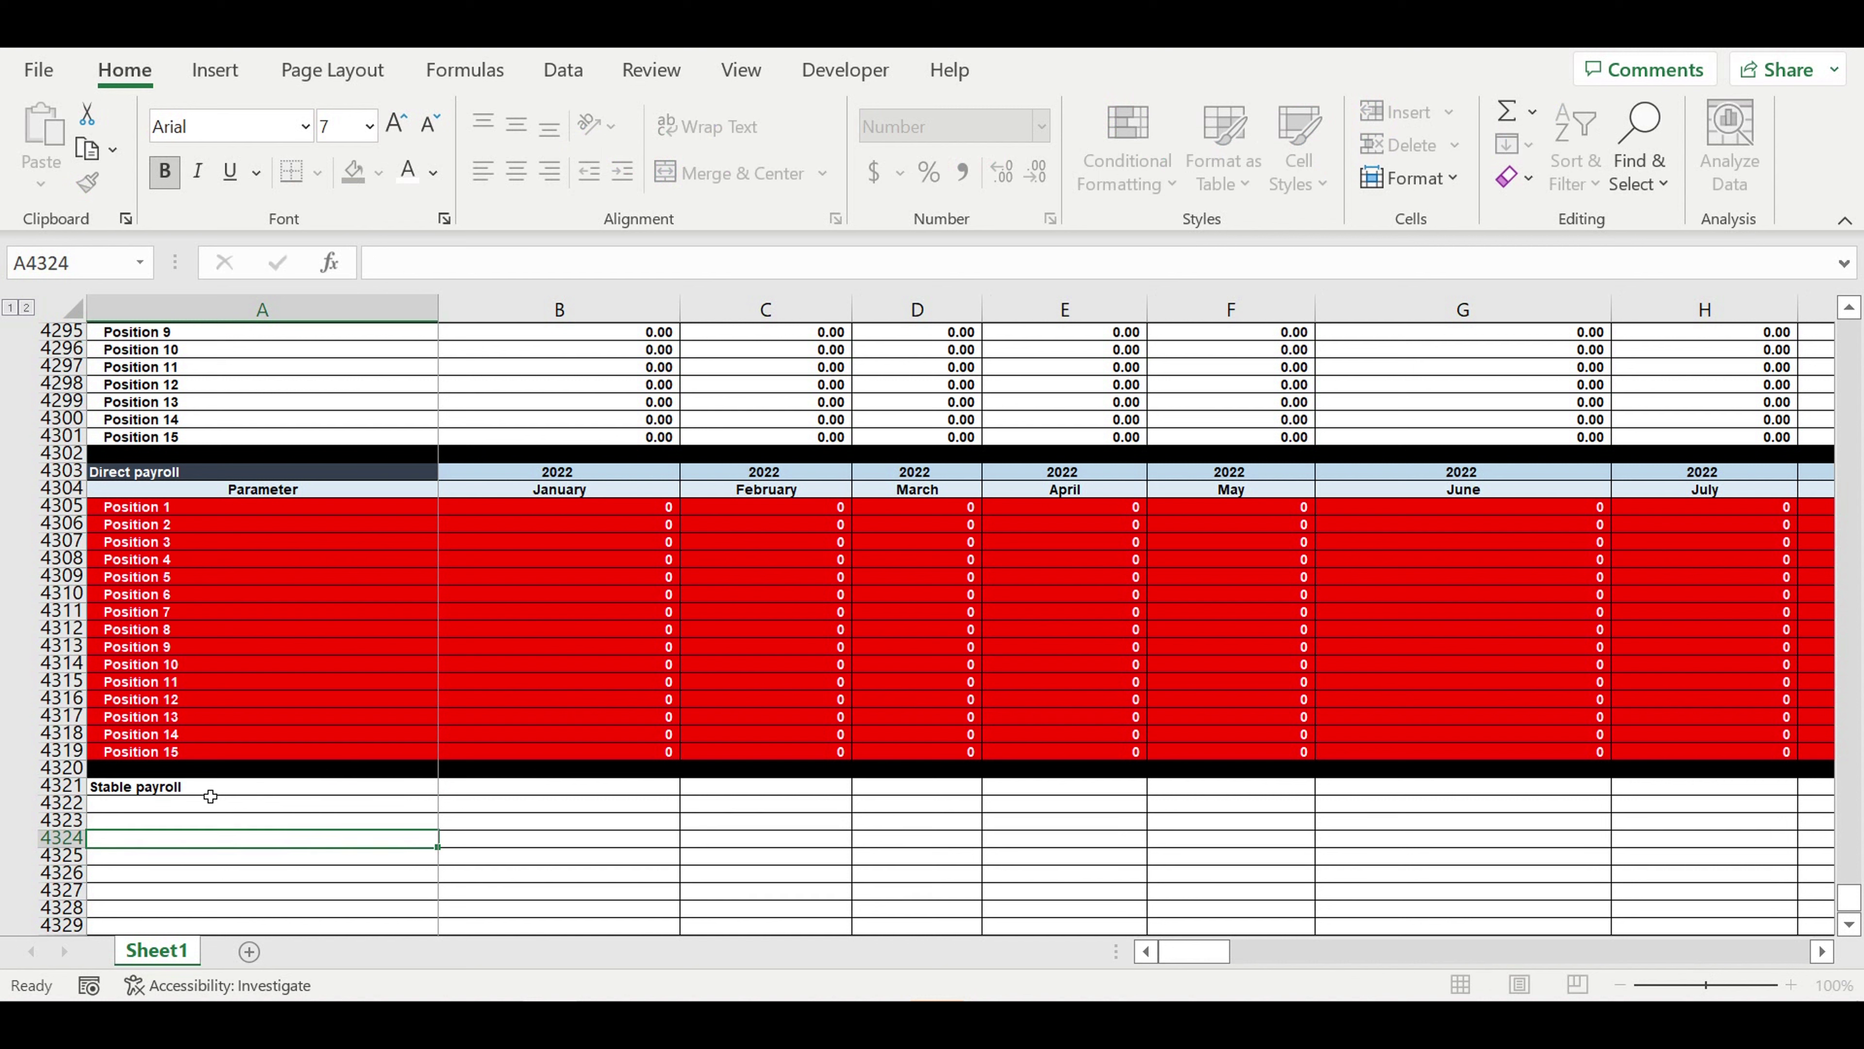
{"action": "left_click", "coordinate": [299, 786]}
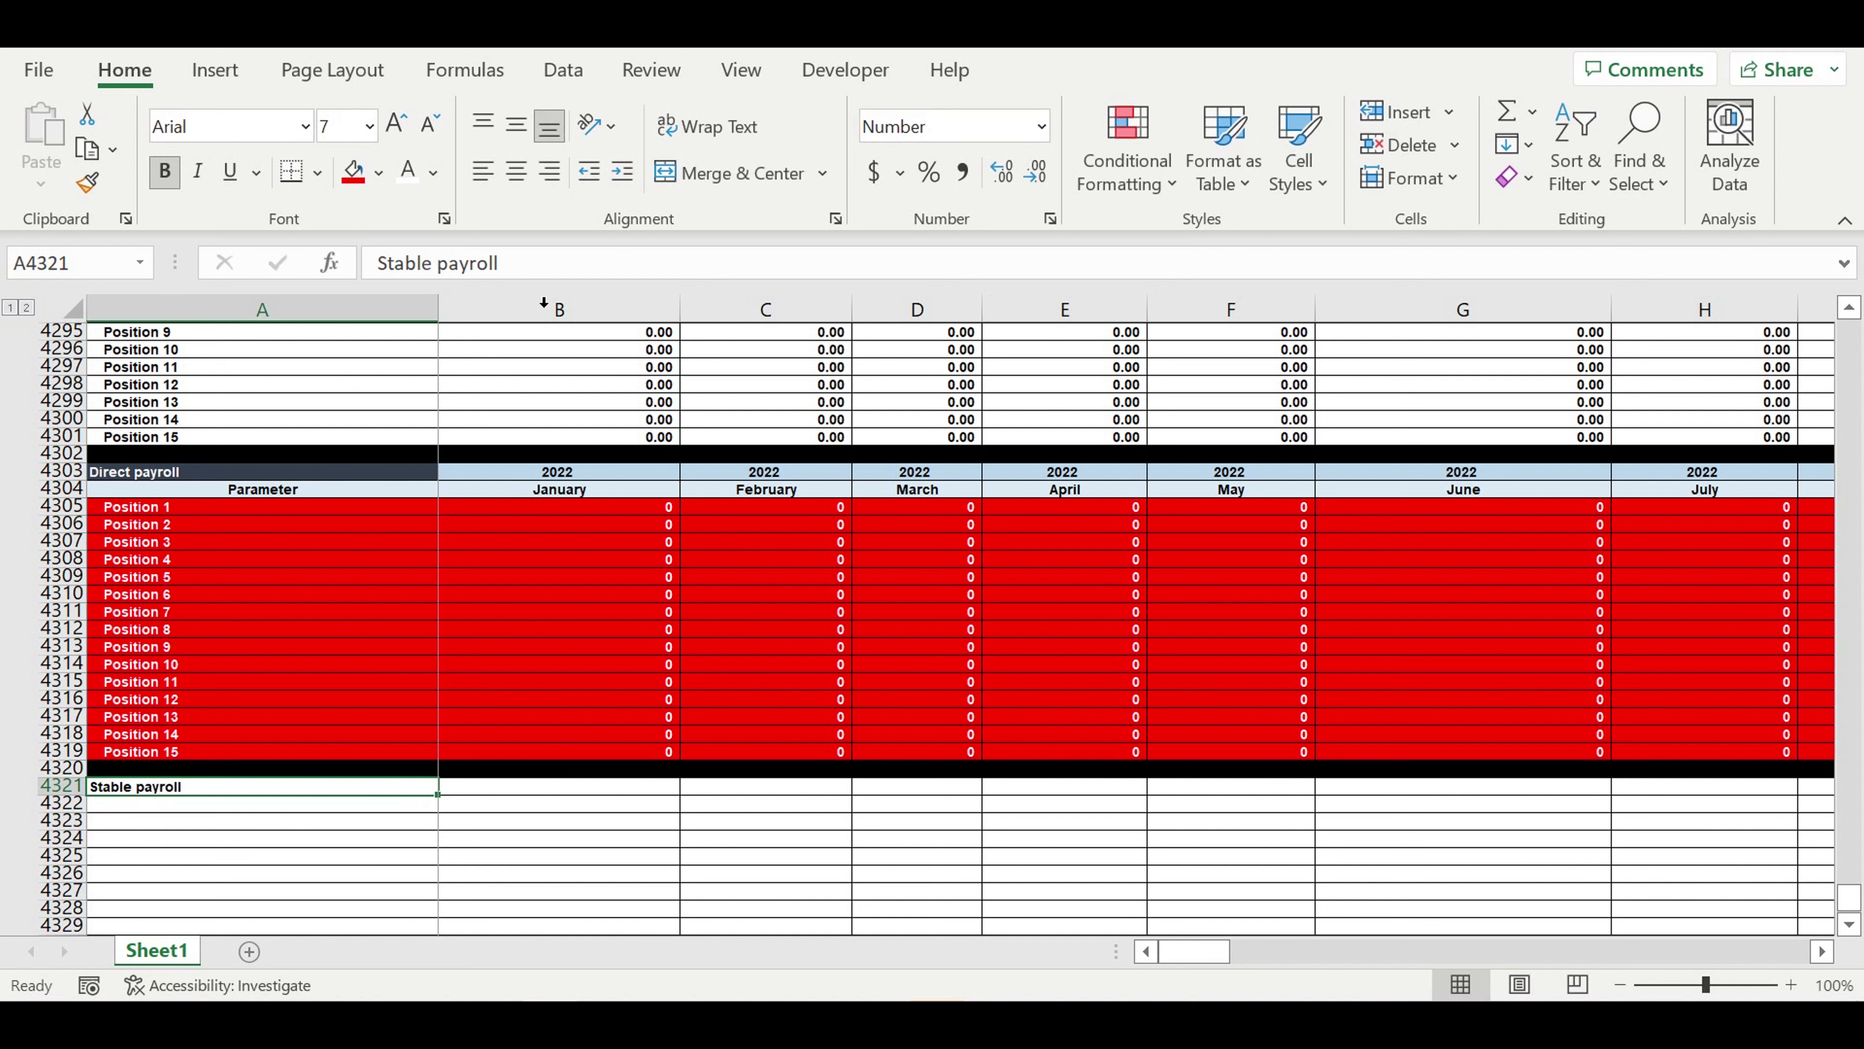
{"action": "left_click", "coordinate": [380, 175]}
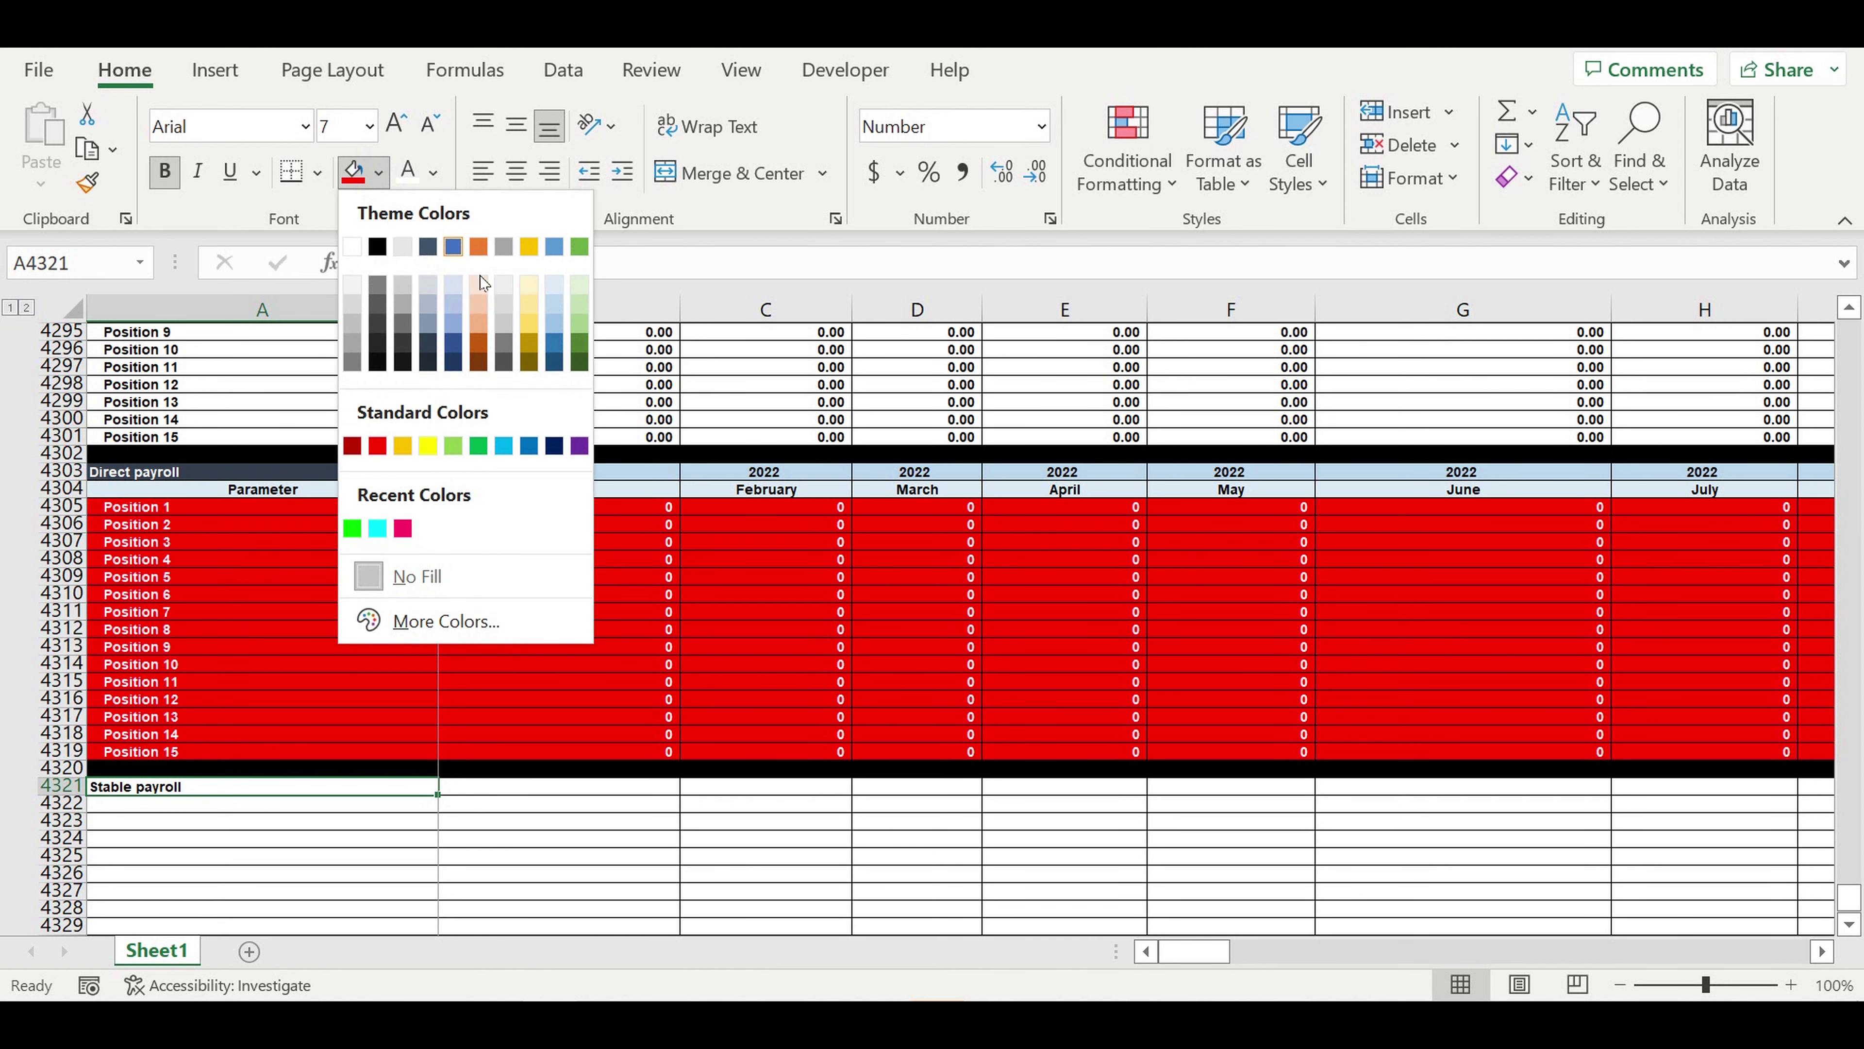
{"action": "left_click", "coordinate": [529, 322]}
{"action": "left_click", "coordinate": [288, 805]}
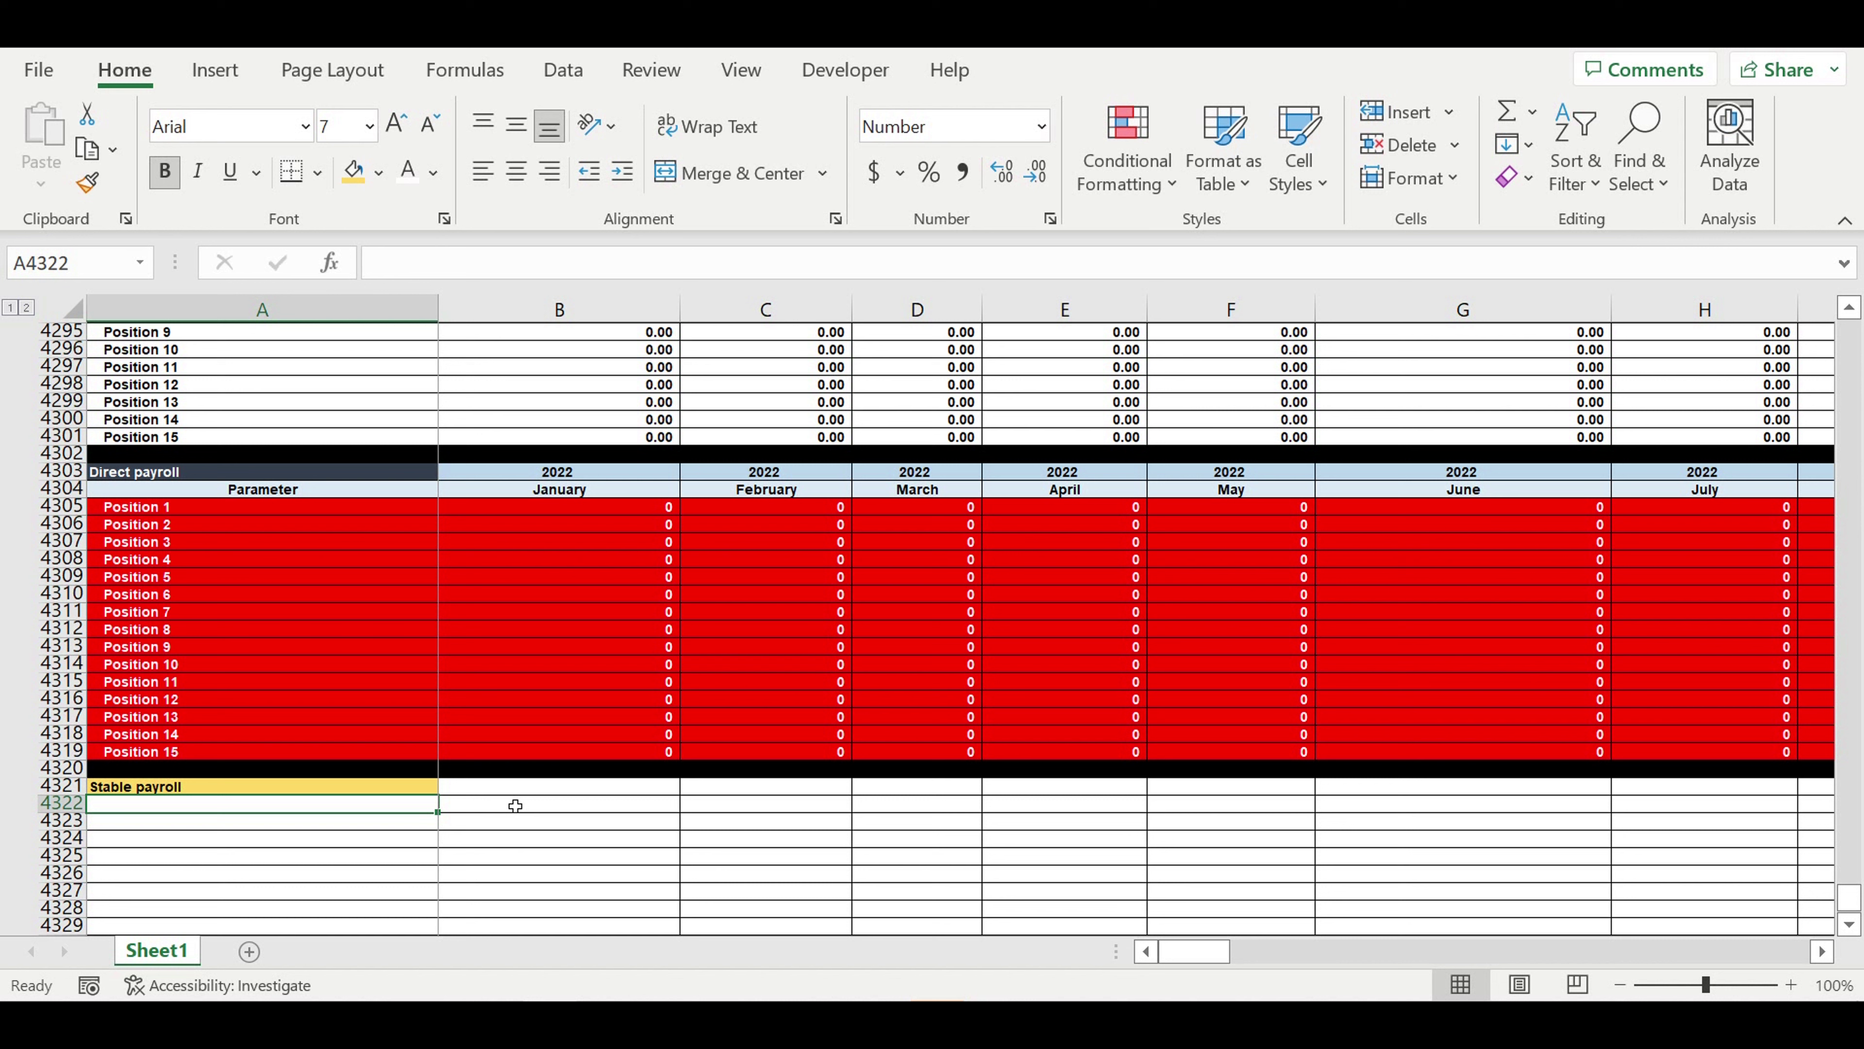
Step: Enter headings Position, Salary, Amount of people on each position, and Salary total in A4322:D4322
{"action": "type", "text": "Position"}
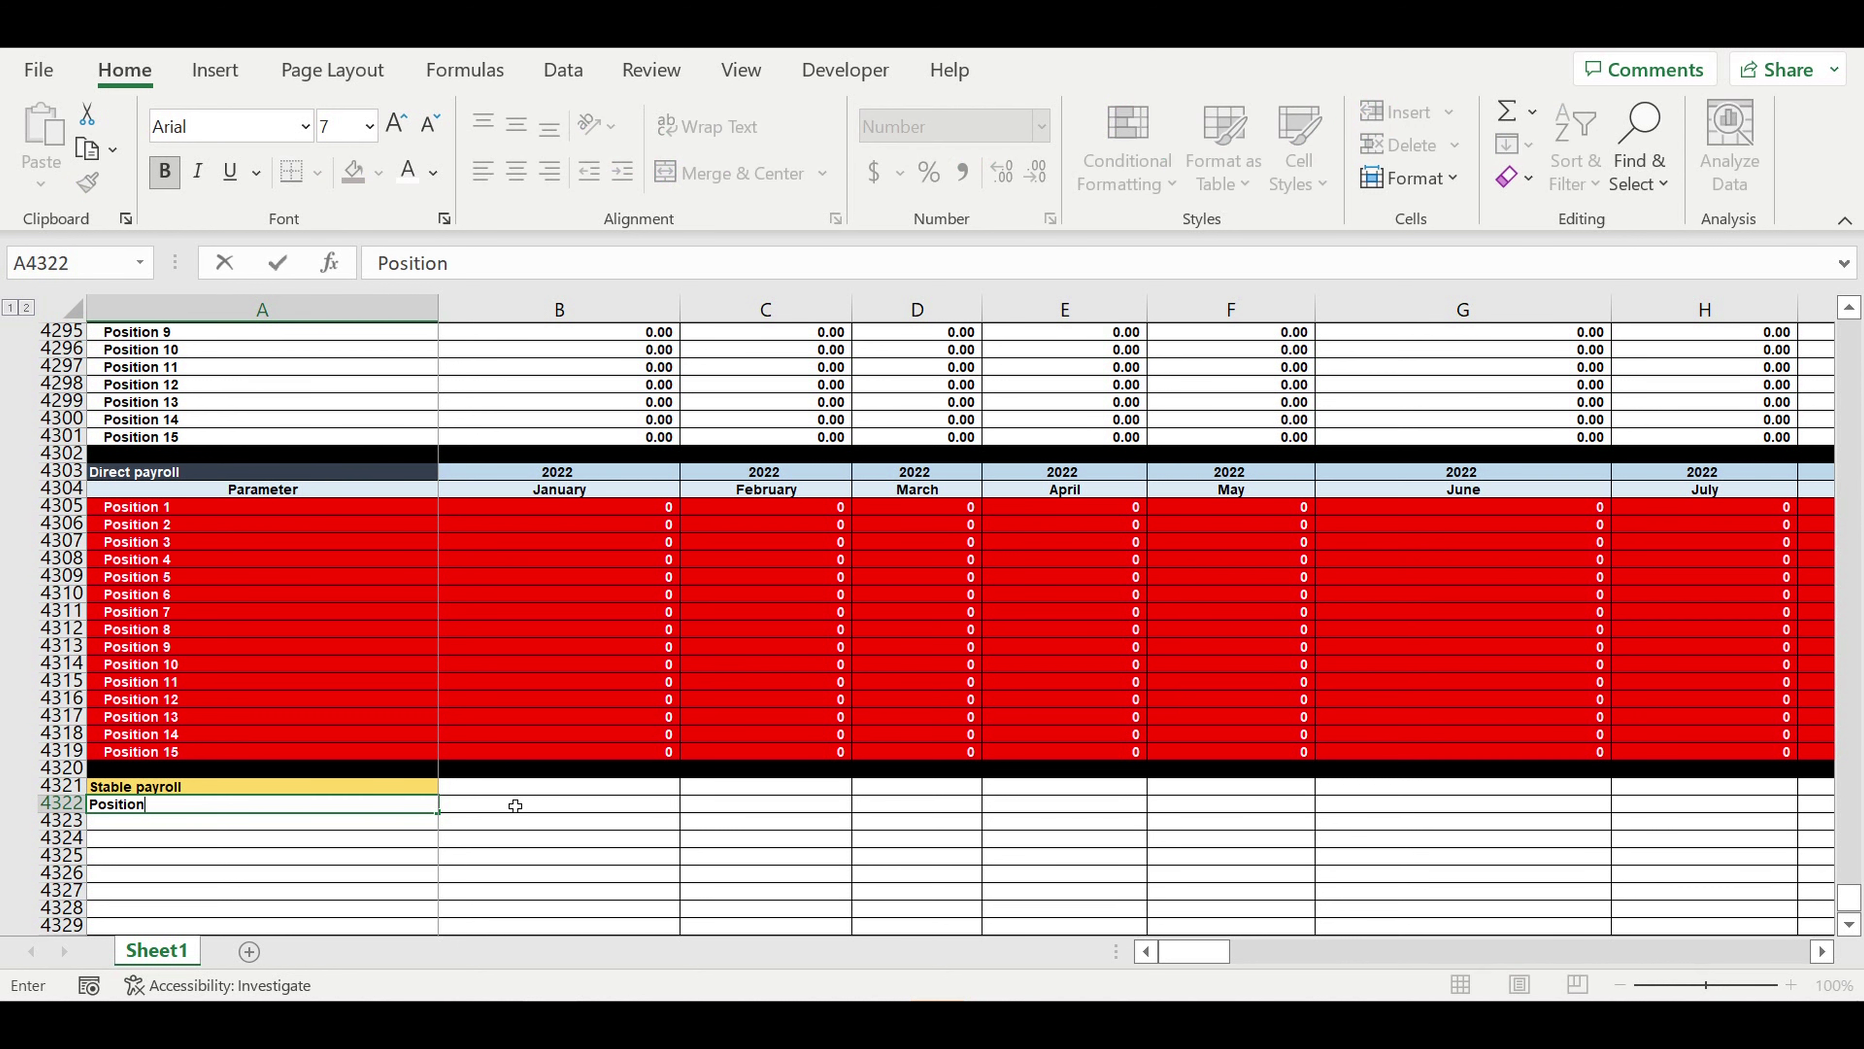
{"action": "key", "text": "Return"}
{"action": "left_click", "coordinate": [515, 805]}
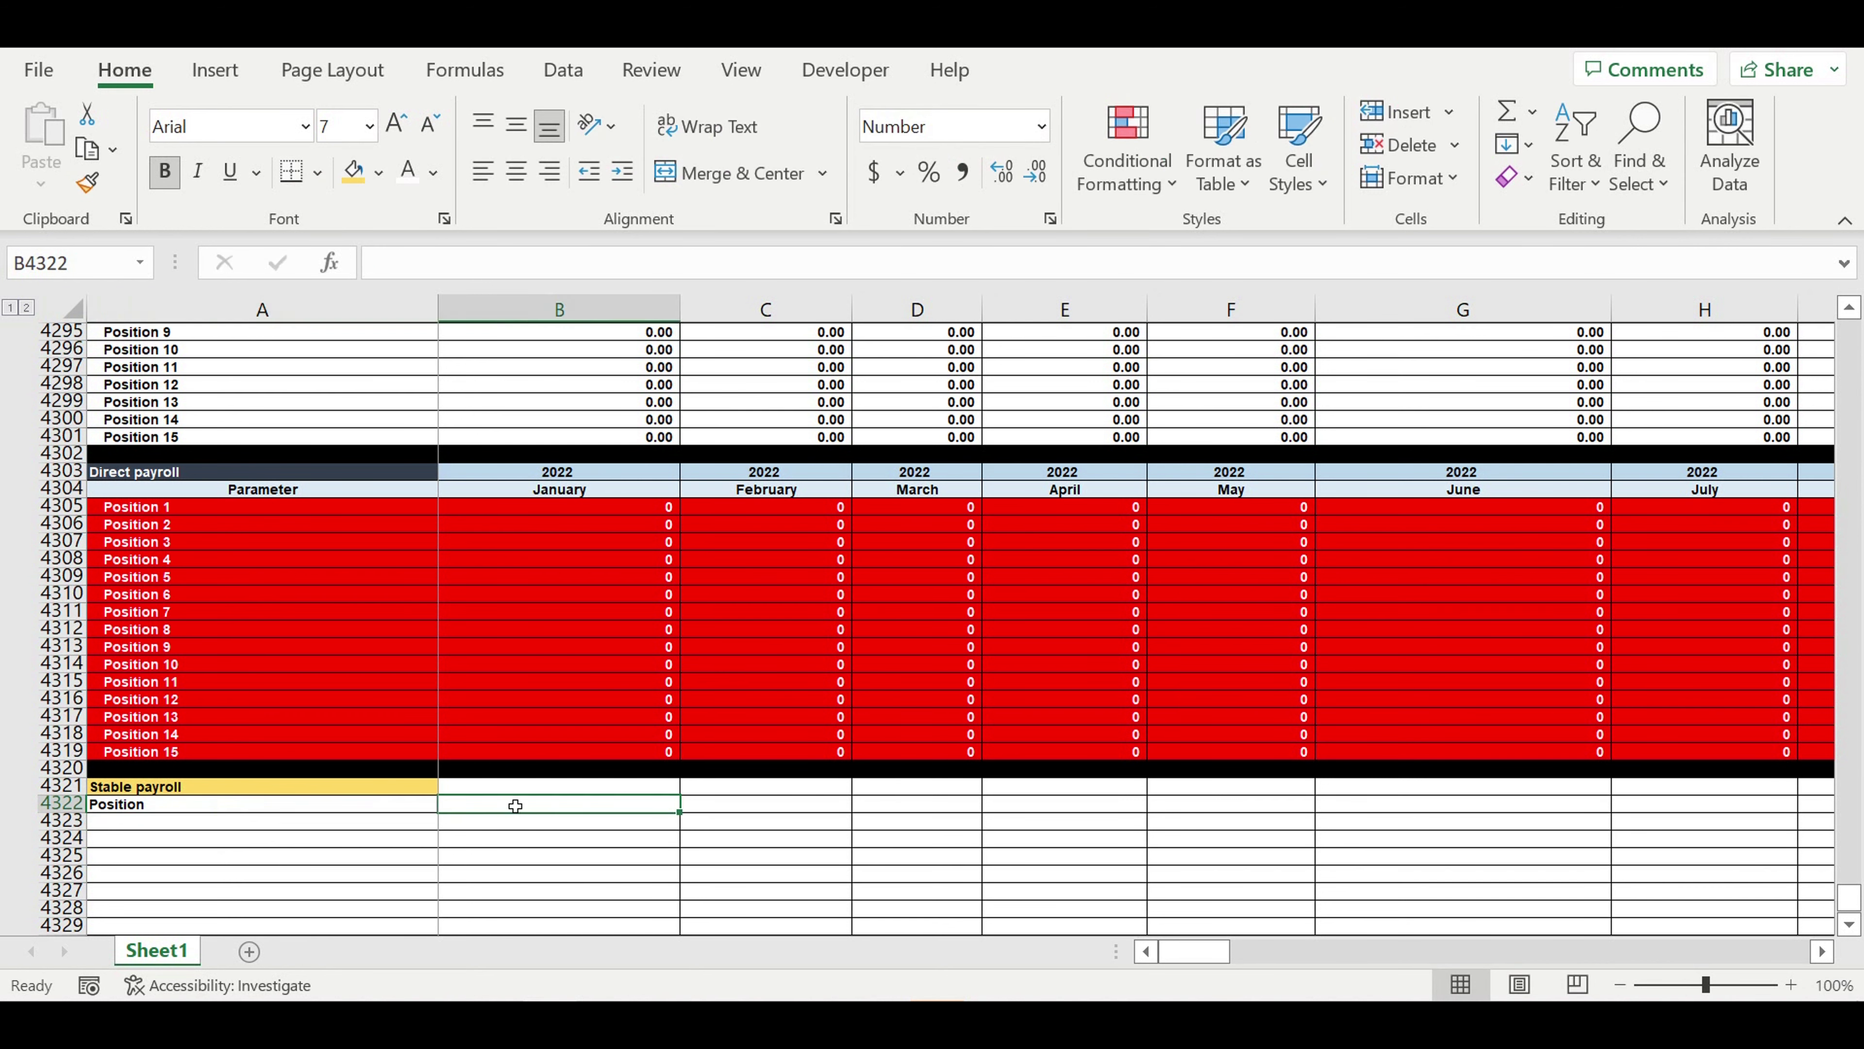
{"action": "type", "text": "Salary"}
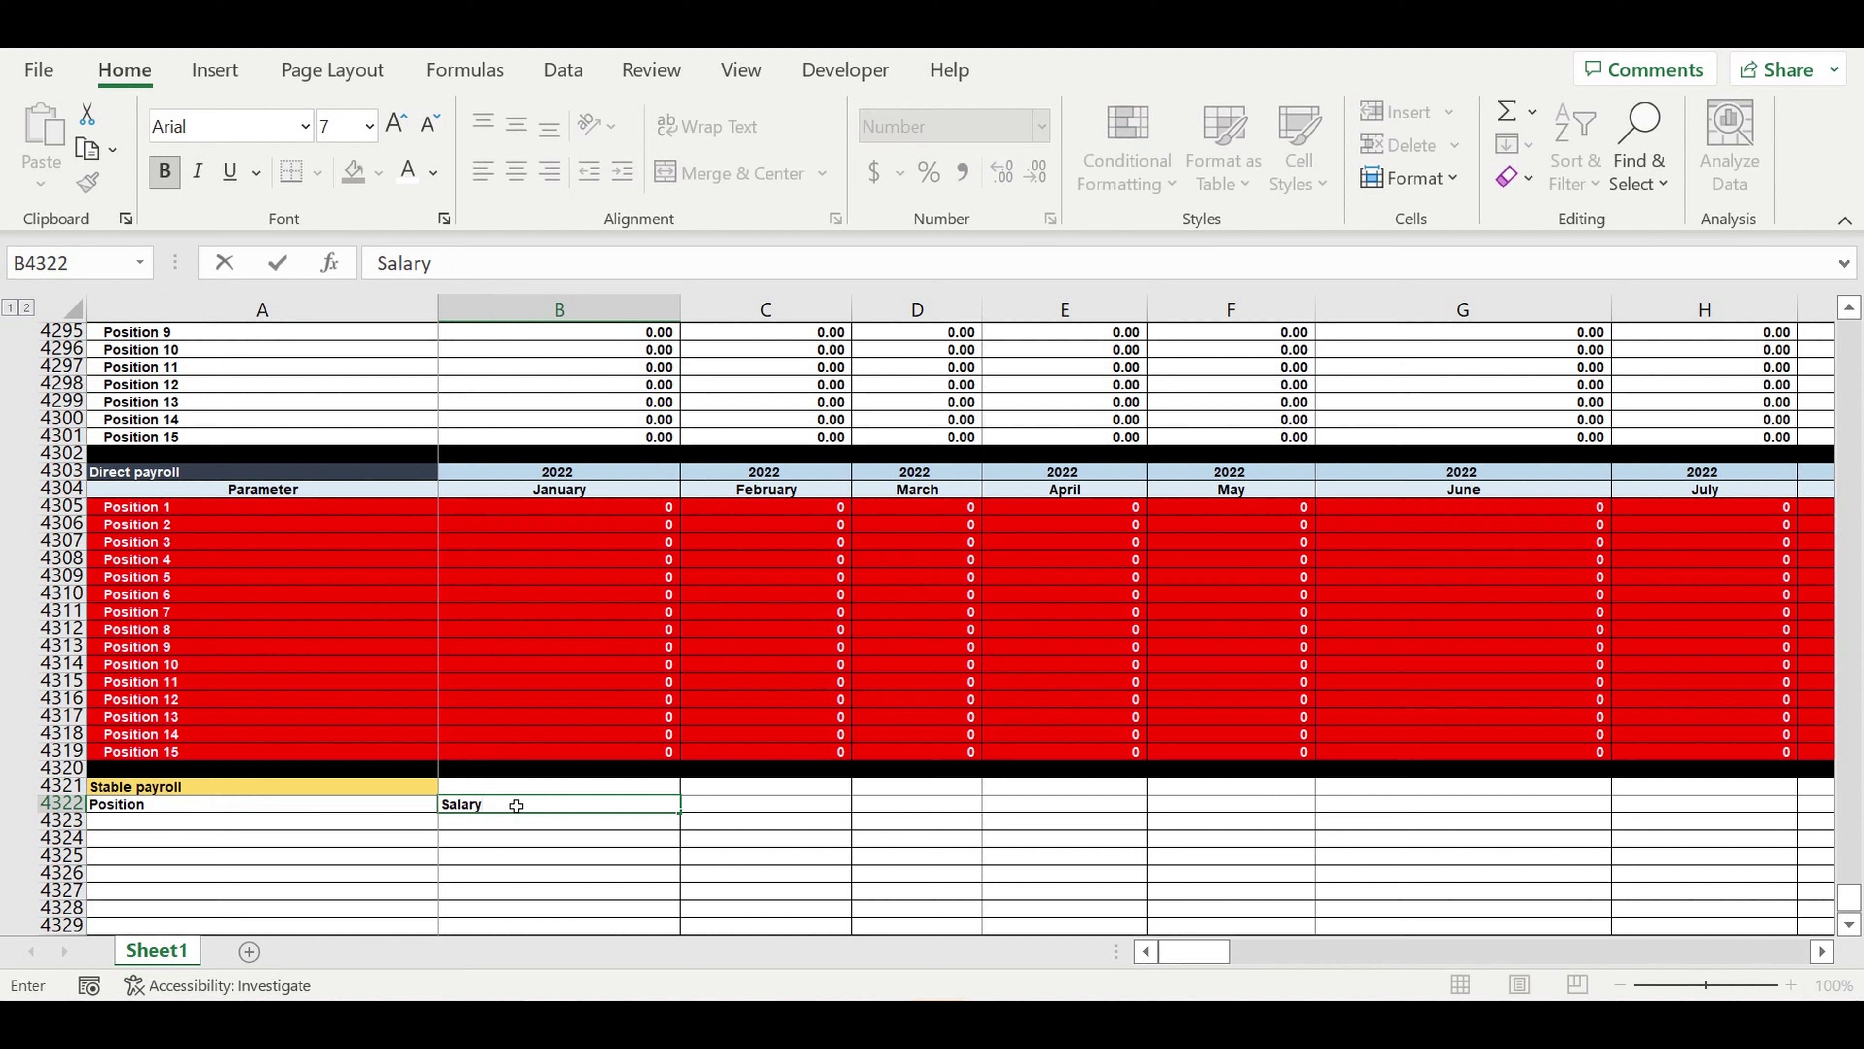
{"action": "key", "text": "Tab"}
{"action": "type", "text": "Am"}
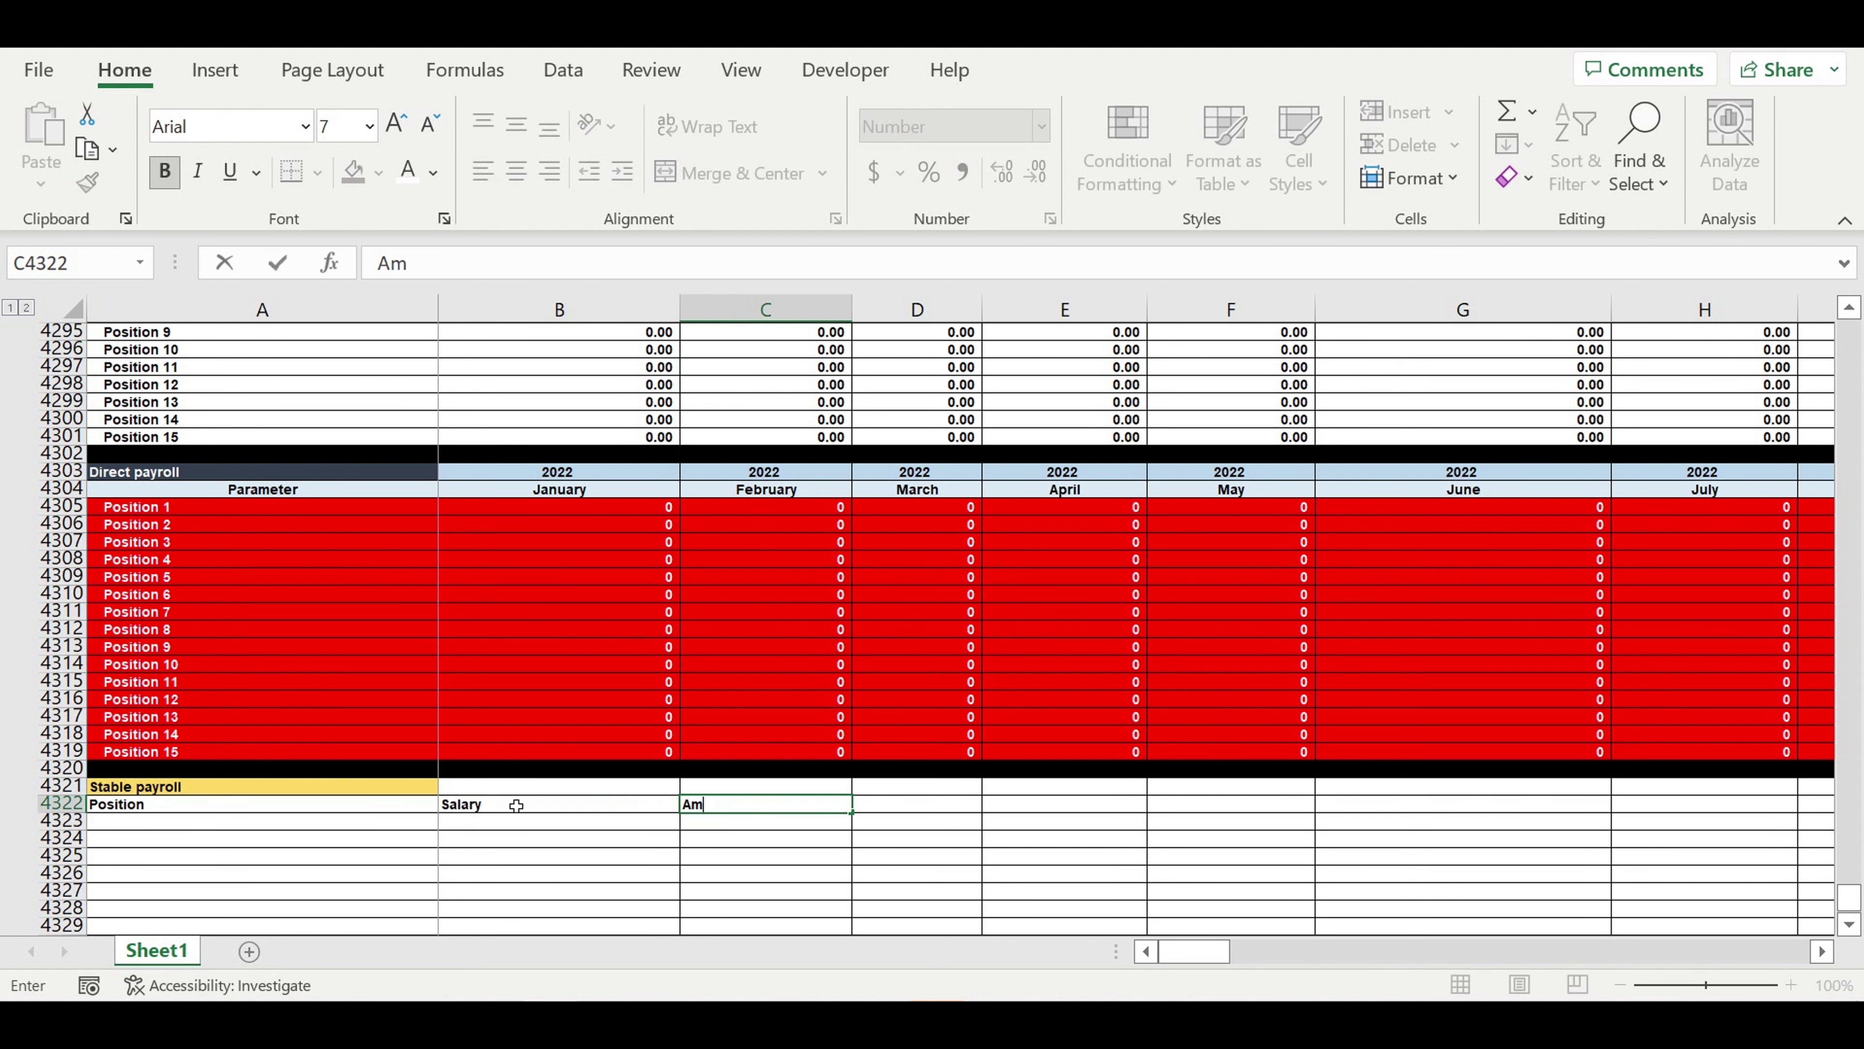
{"action": "type", "text": "ount of people on e"}
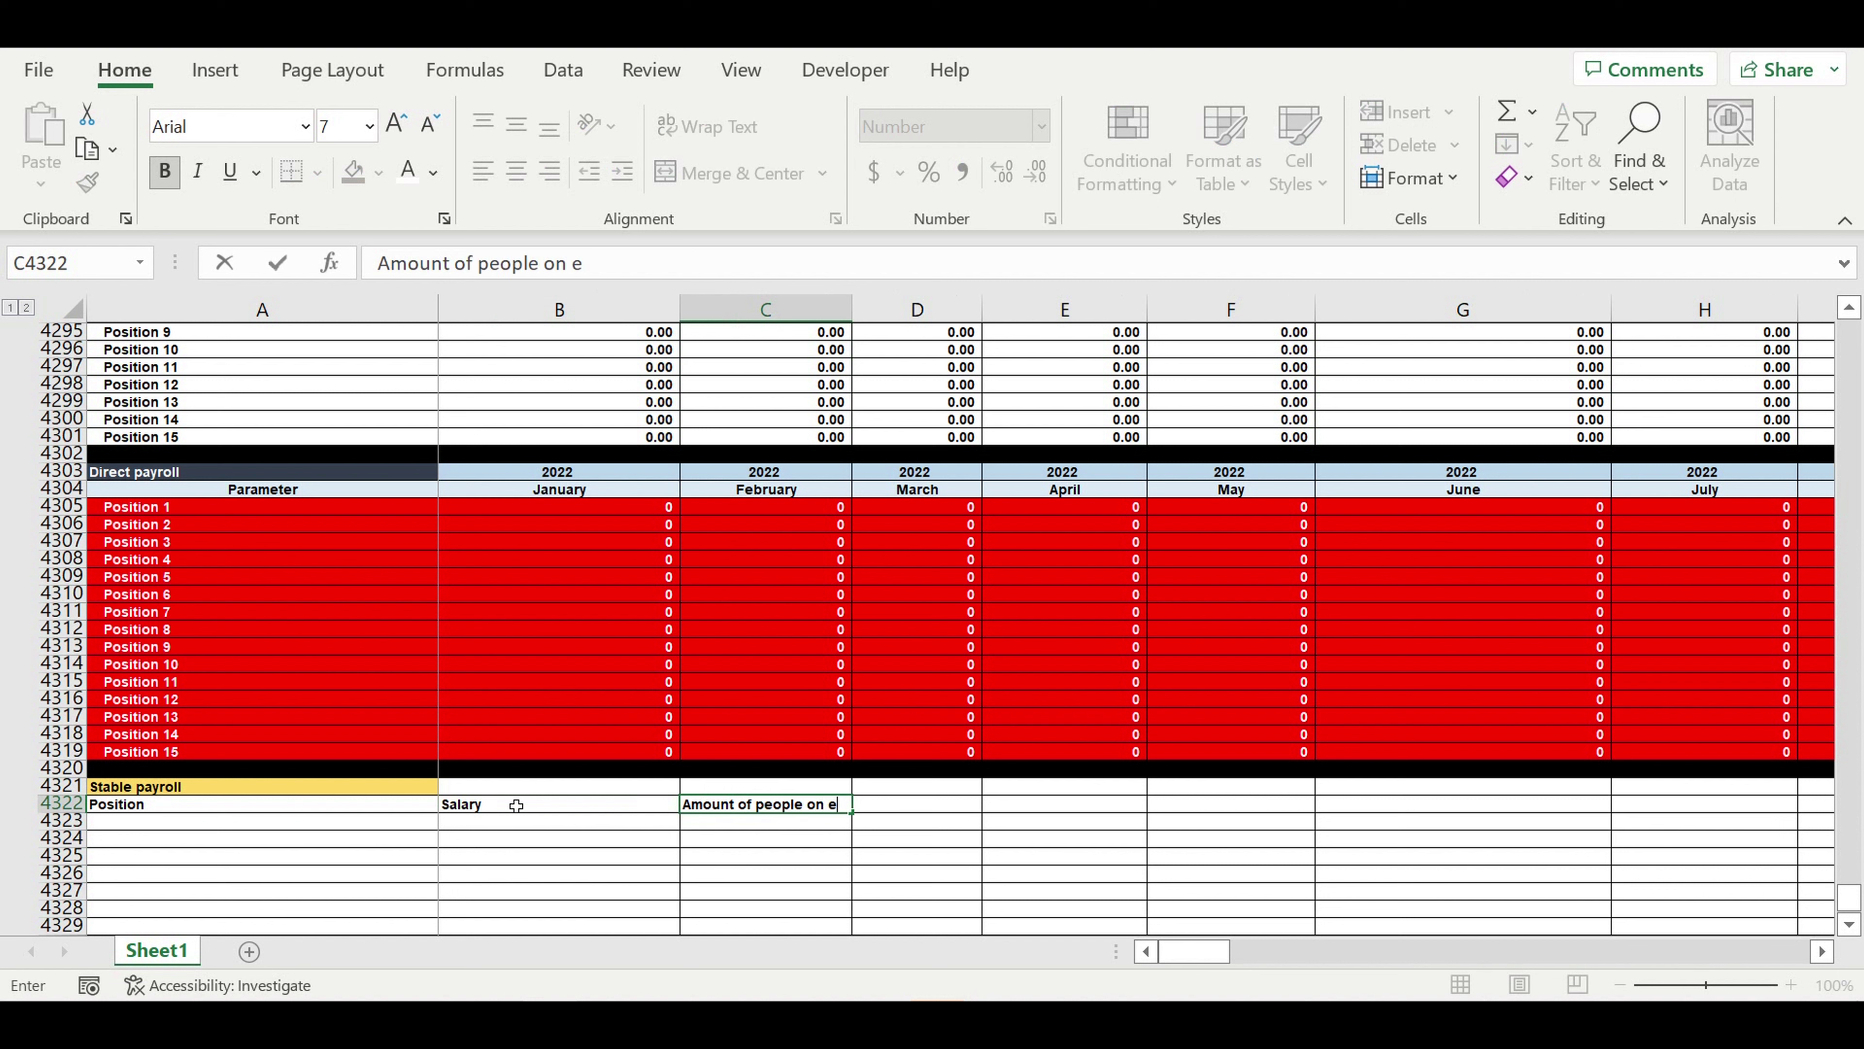
{"action": "type", "text": "ach position"}
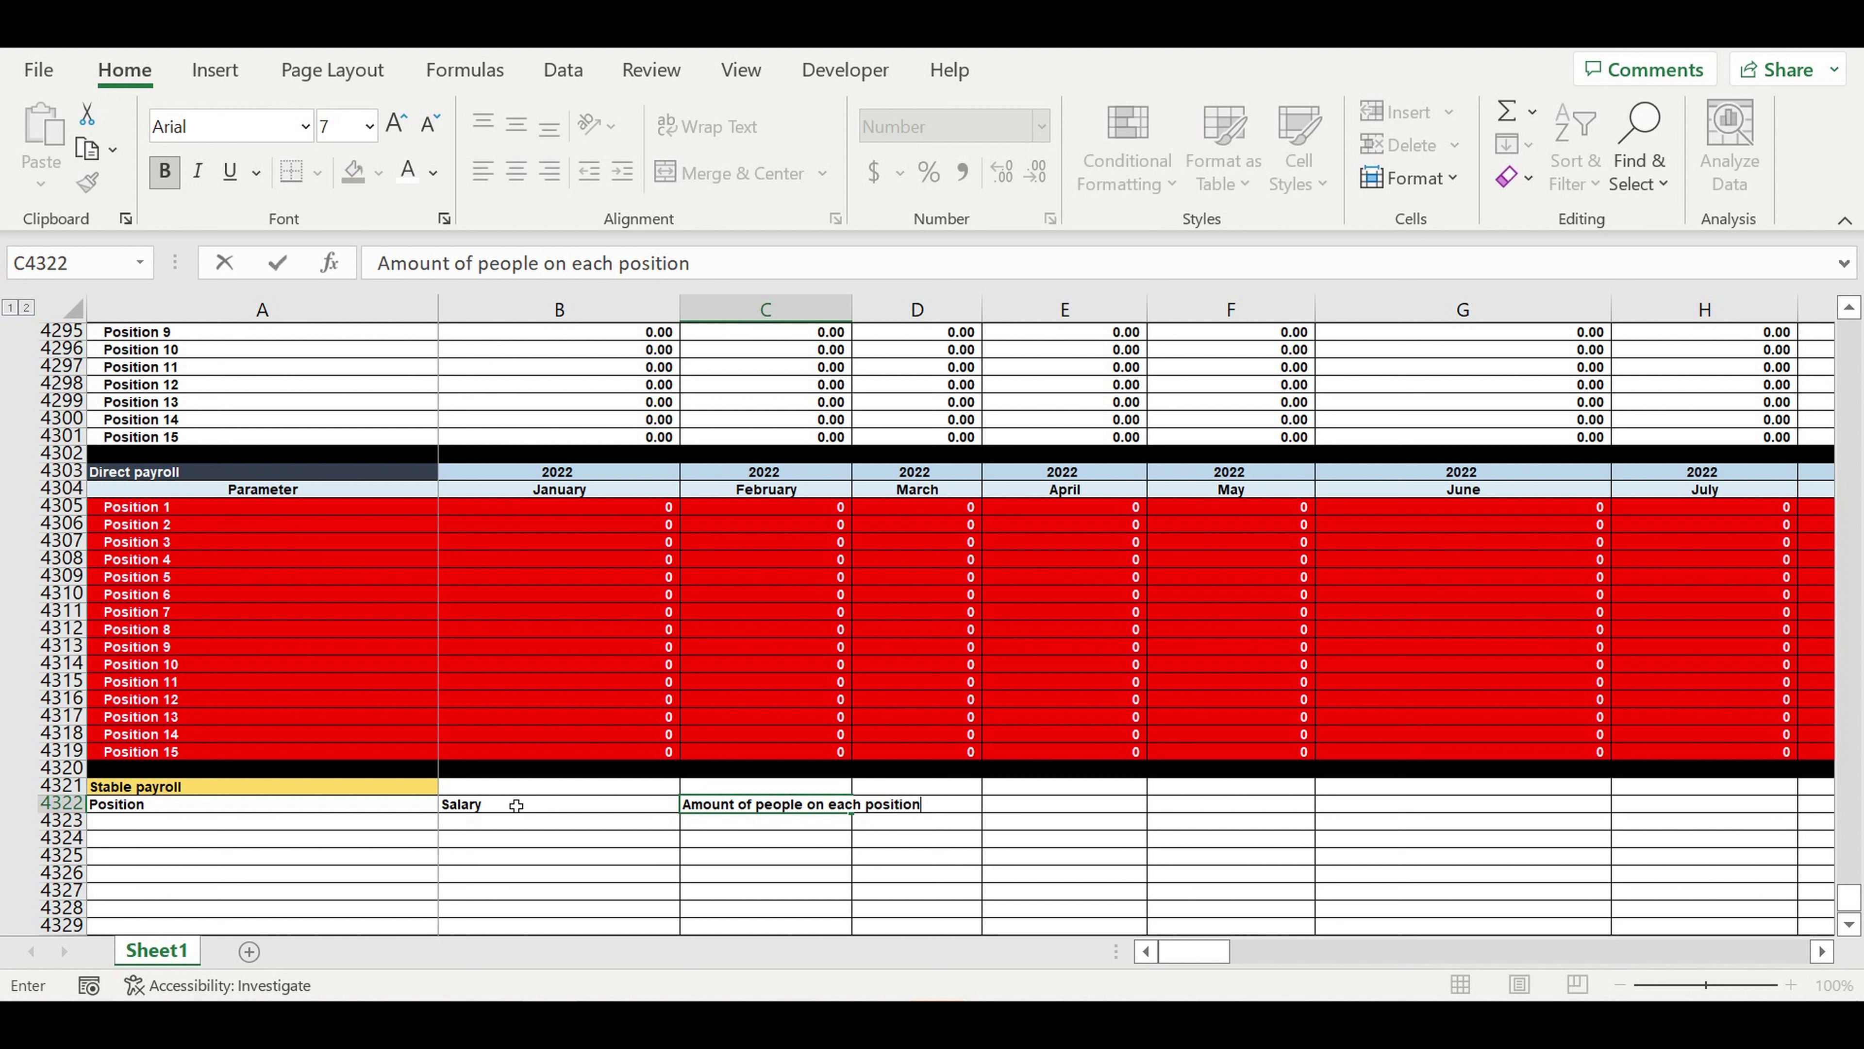
{"action": "key", "text": "Return"}
{"action": "key", "text": "Up"}
{"action": "key", "text": "Right"}
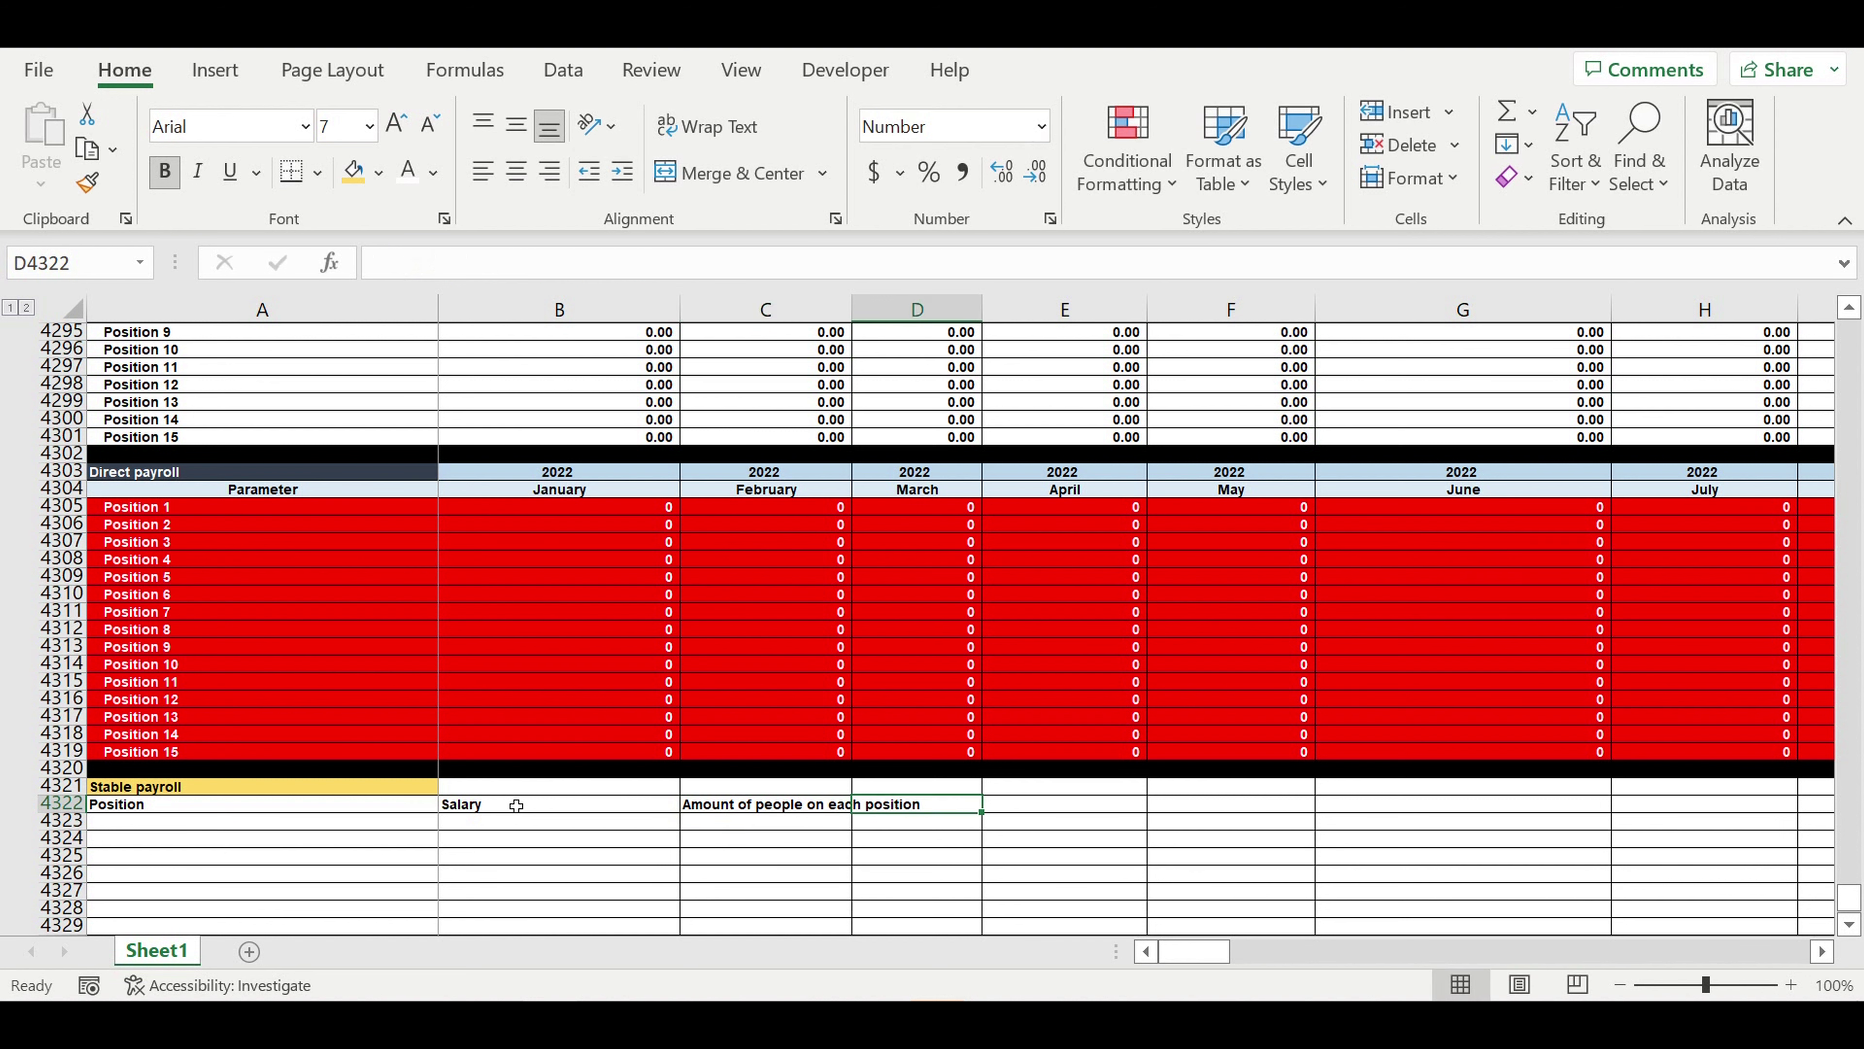
{"action": "type", "text": "Salary t"}
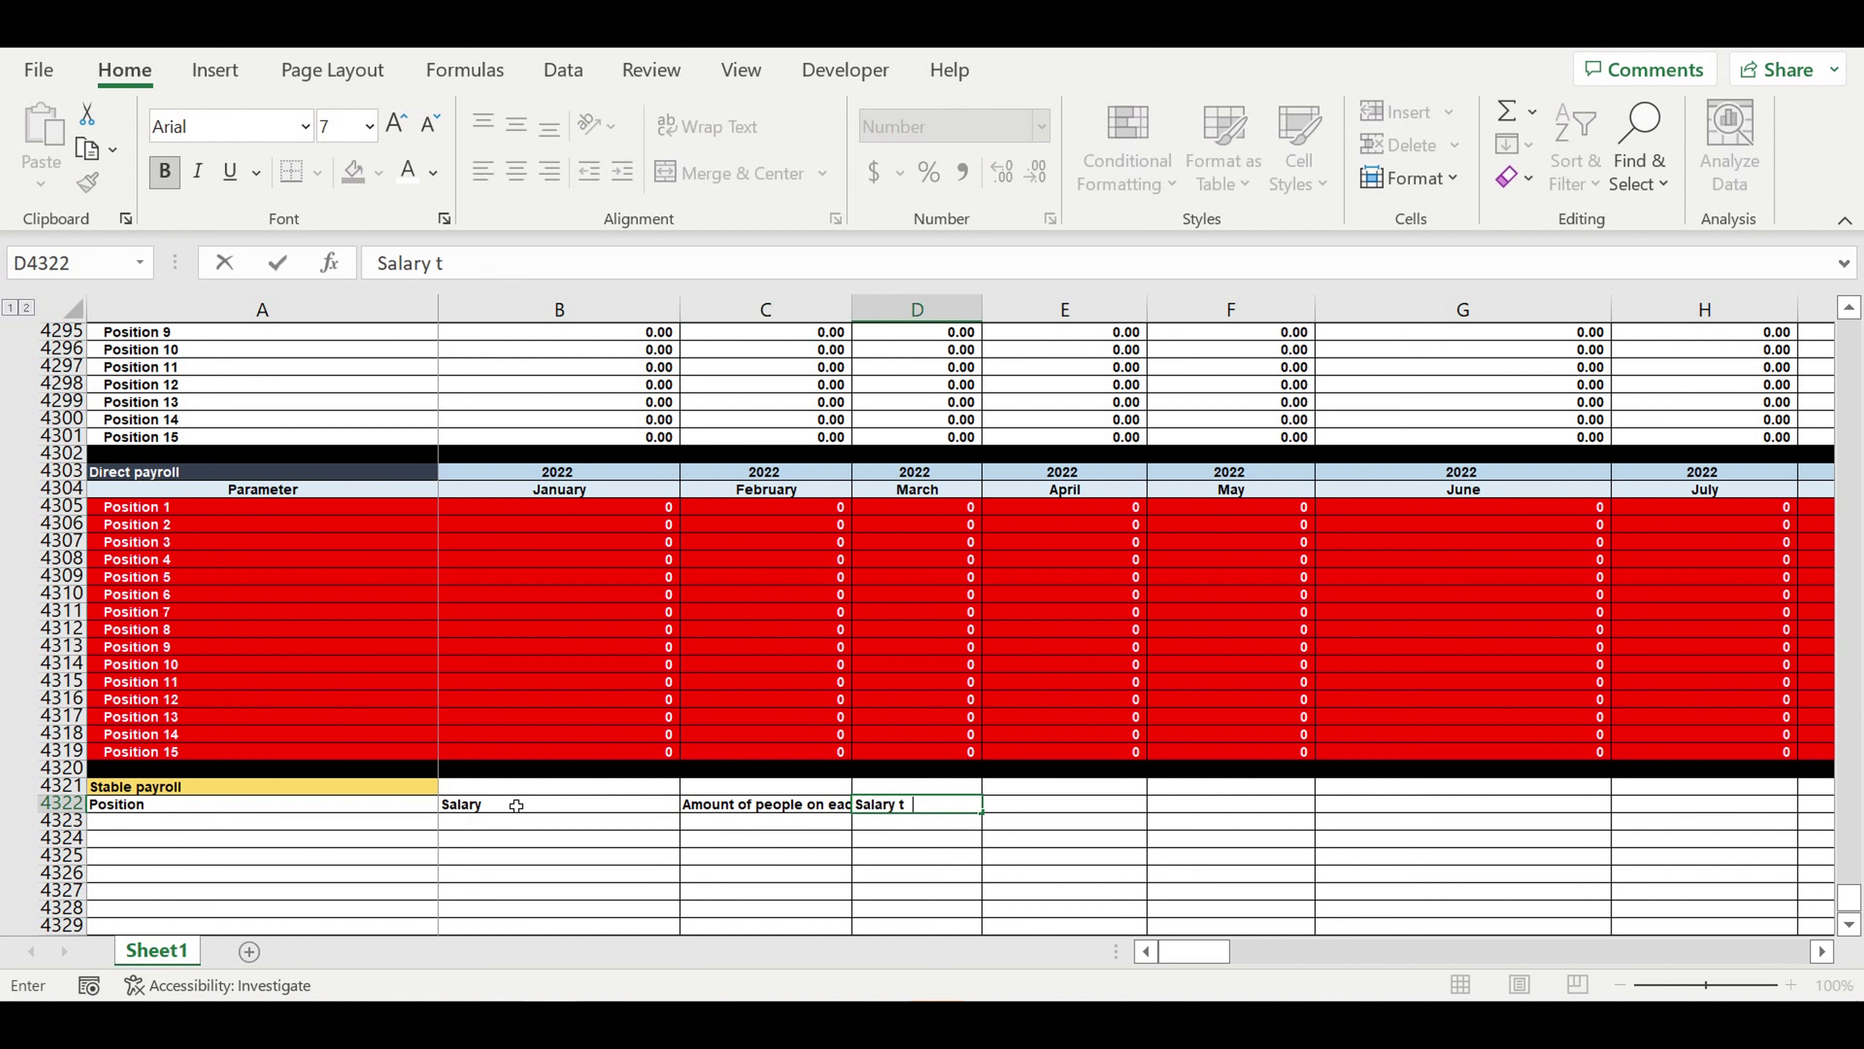
{"action": "type", "text": "otal"}
{"action": "left_click", "coordinate": [928, 859]}
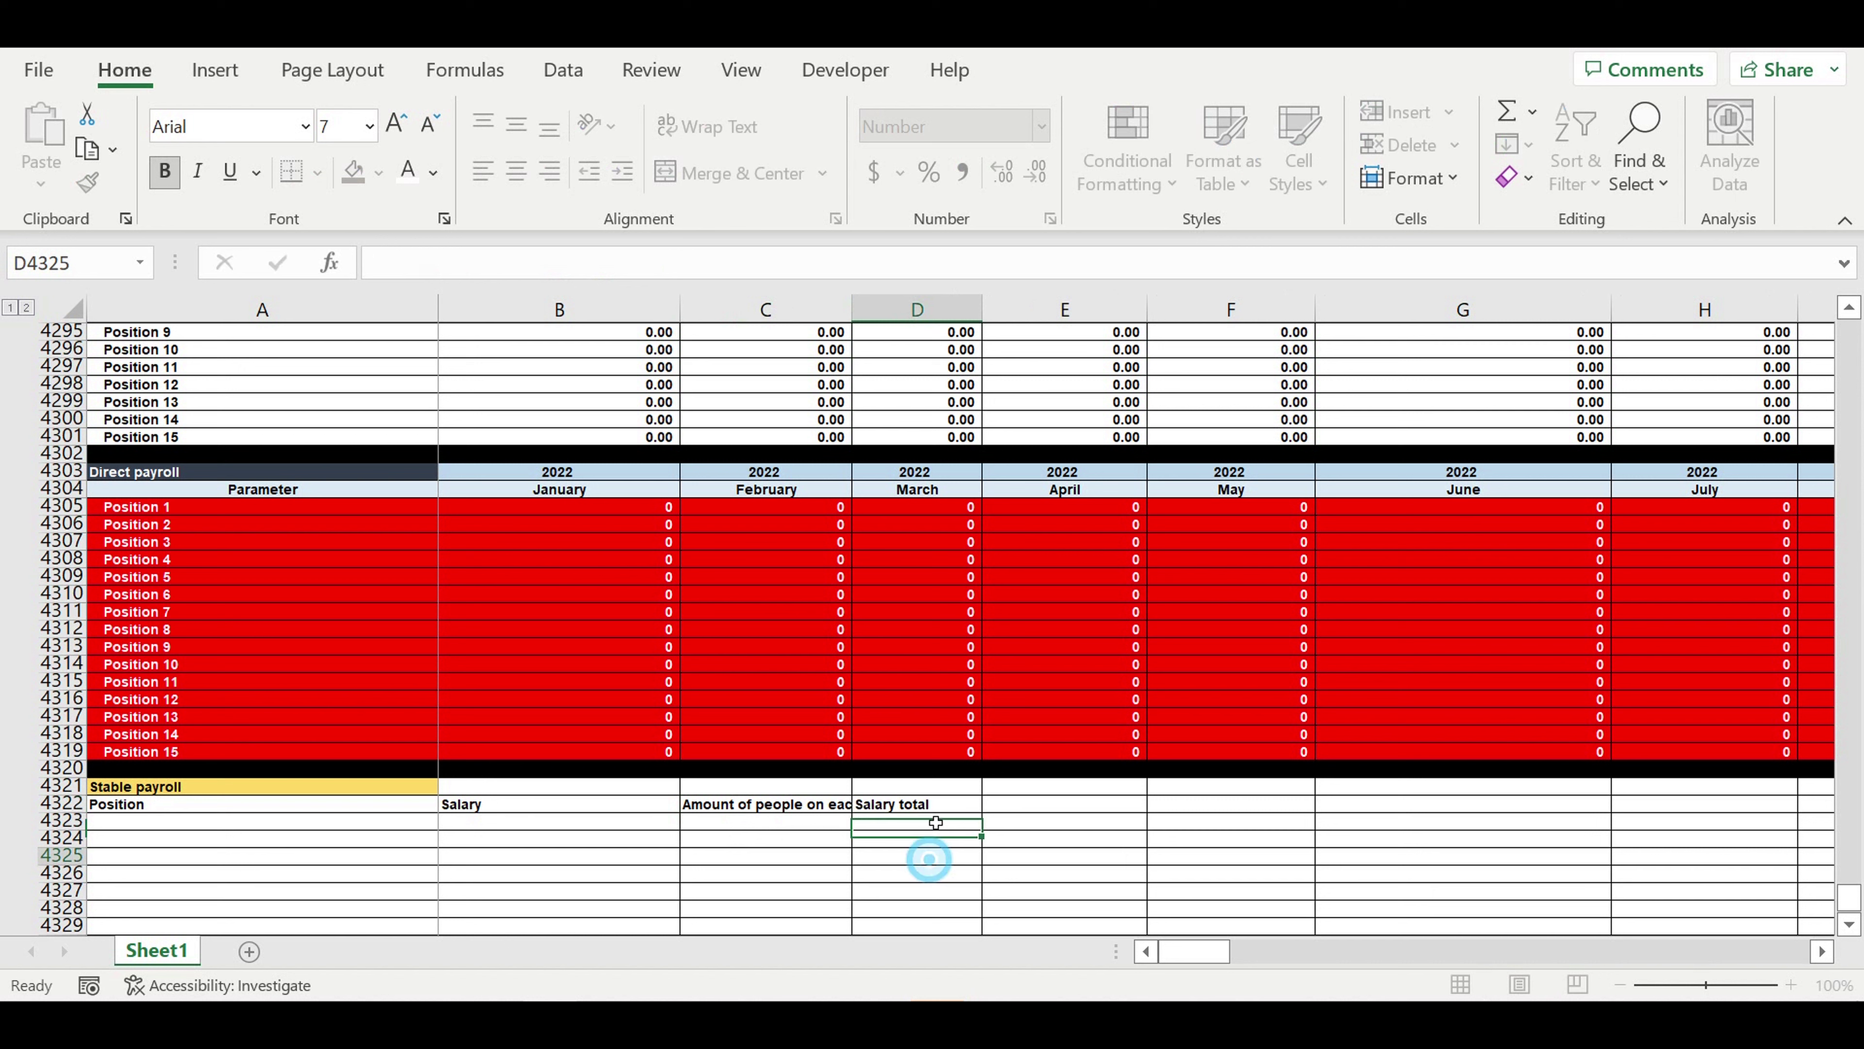
Step: Fill the four Stable payroll headings light blue and autofit column C to its heading
{"action": "left_click_drag", "start_coordinate": [939, 804], "coordinate": [367, 808]}
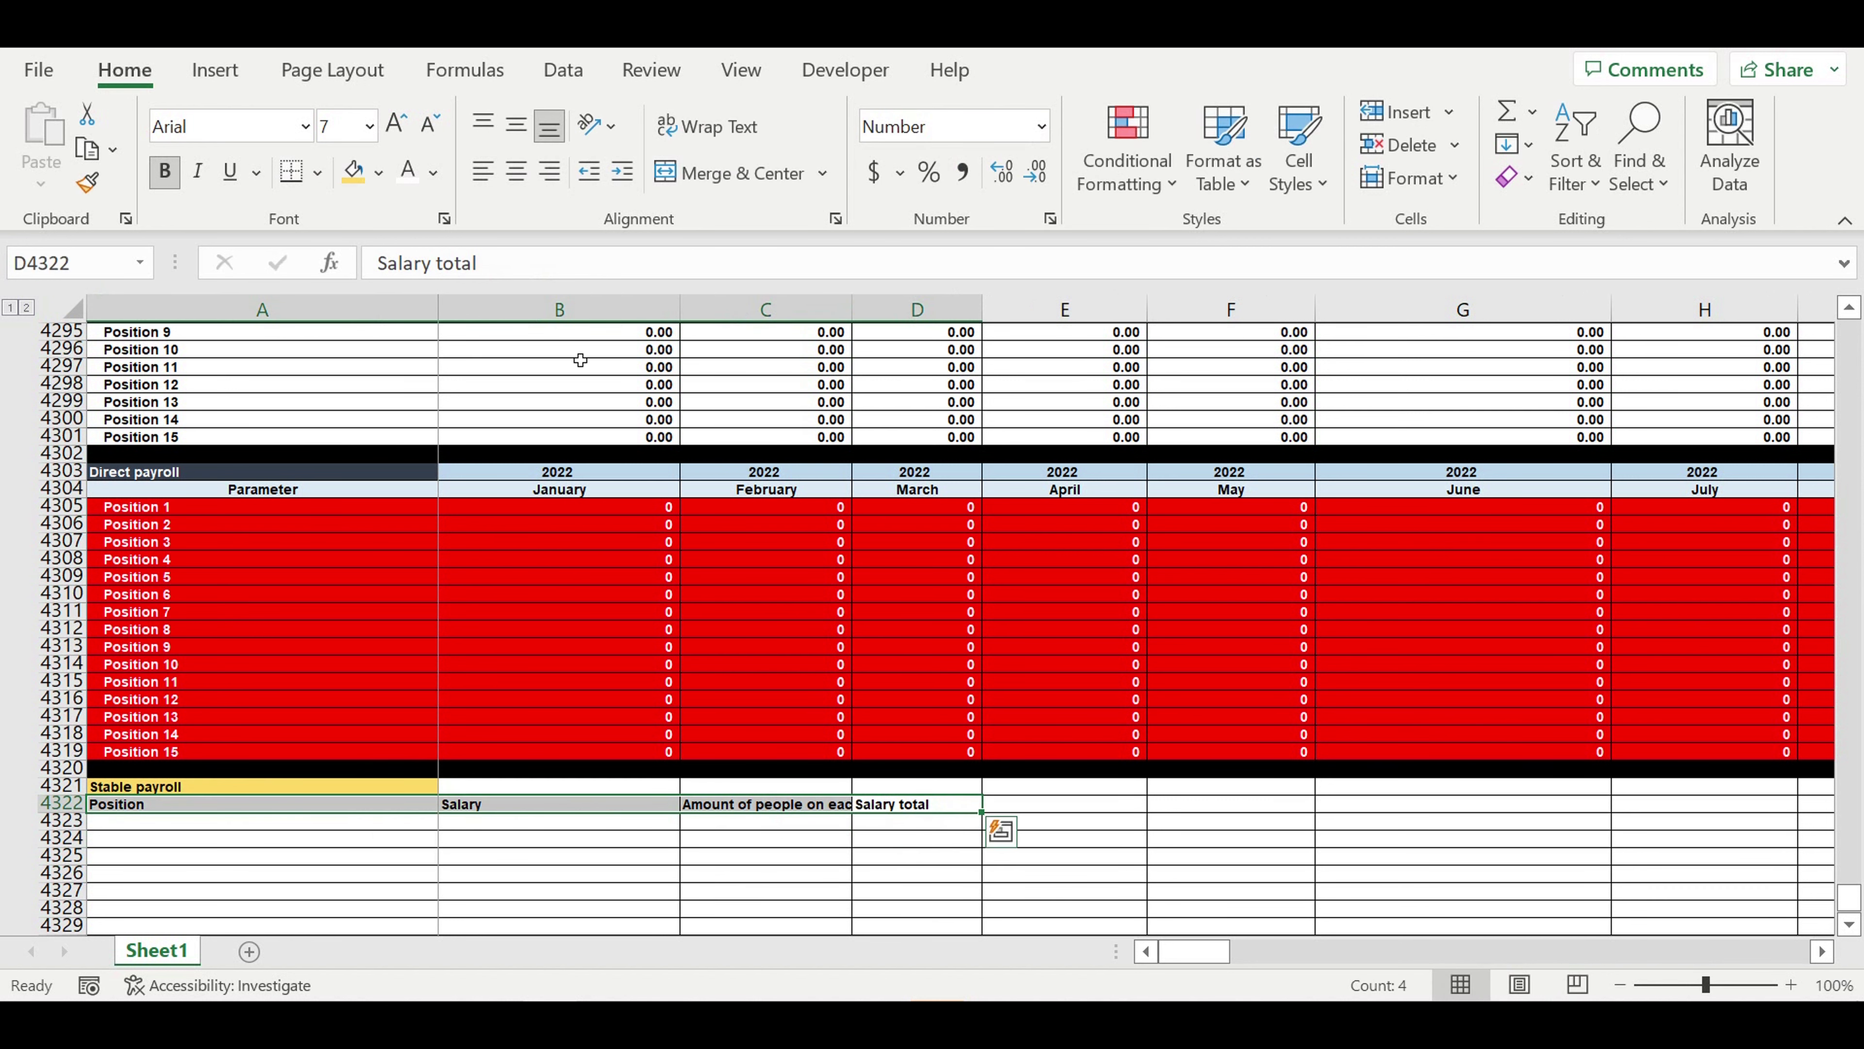
{"action": "left_click", "coordinate": [379, 174]}
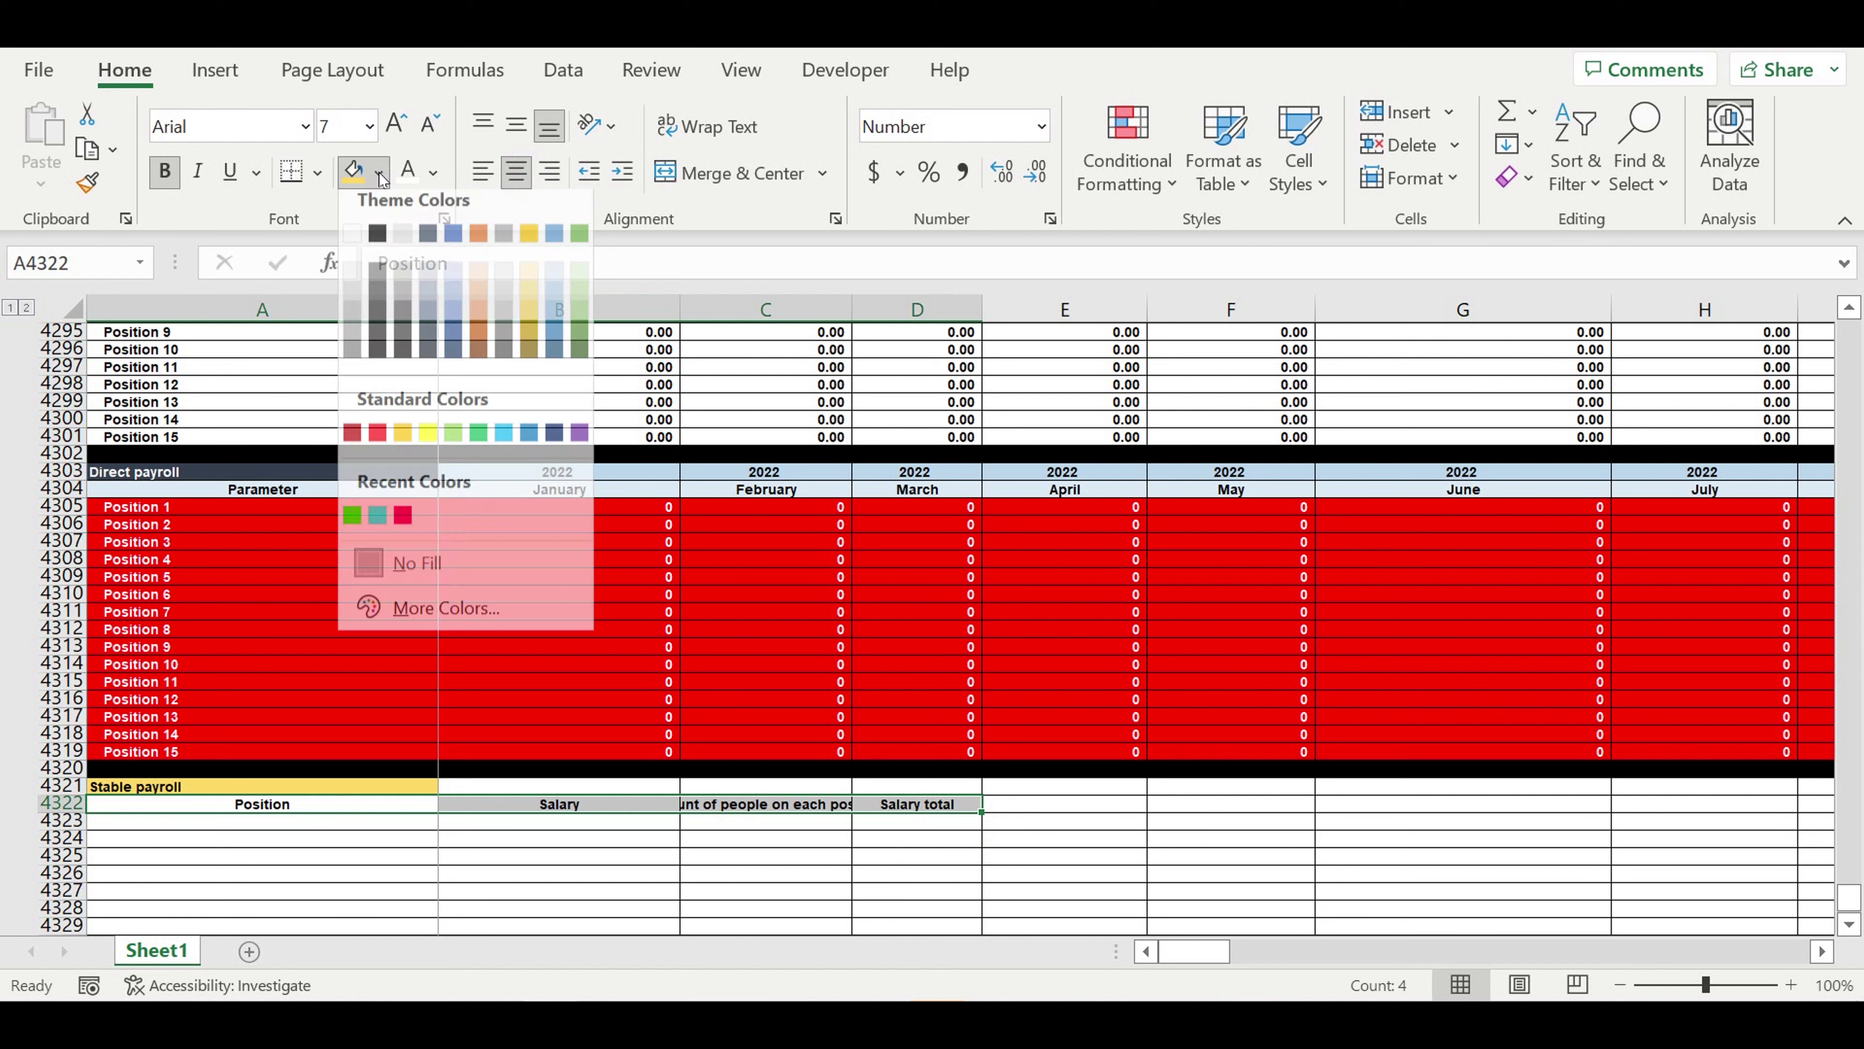
{"action": "left_click", "coordinate": [554, 288]}
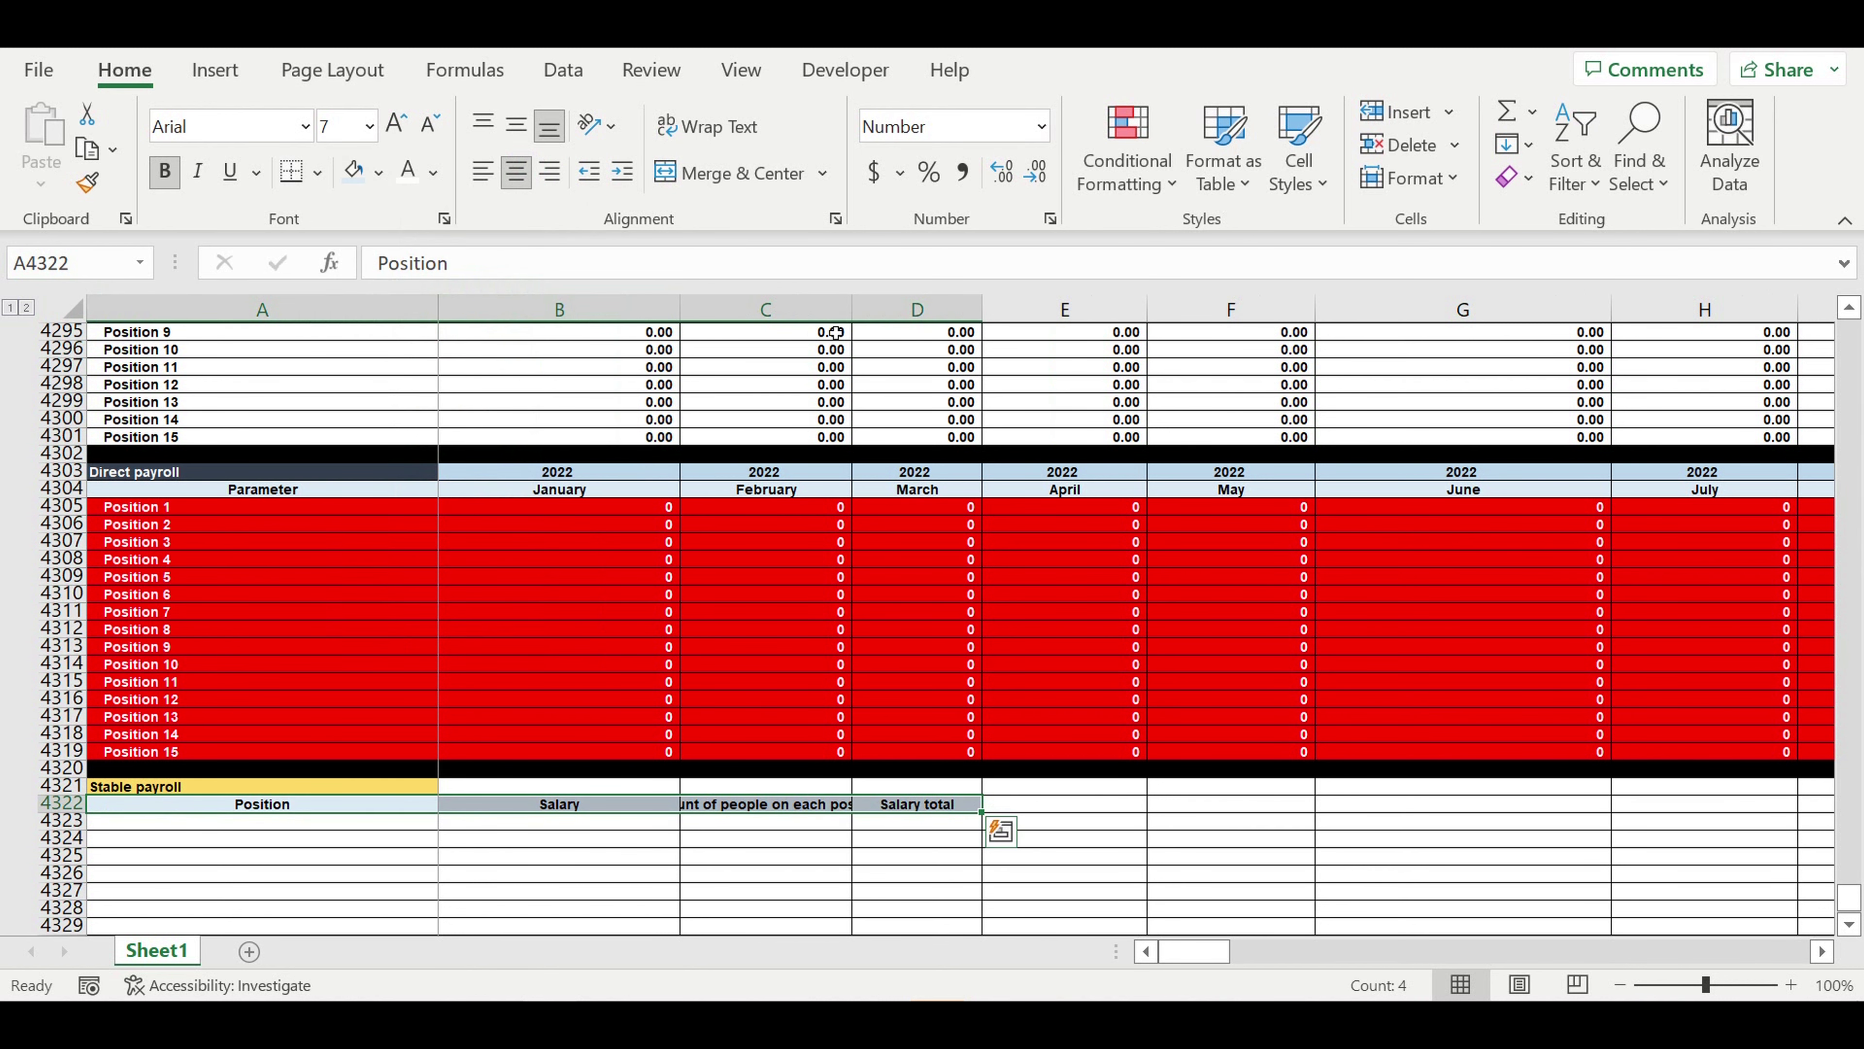
{"action": "double_click", "coordinate": [852, 309]}
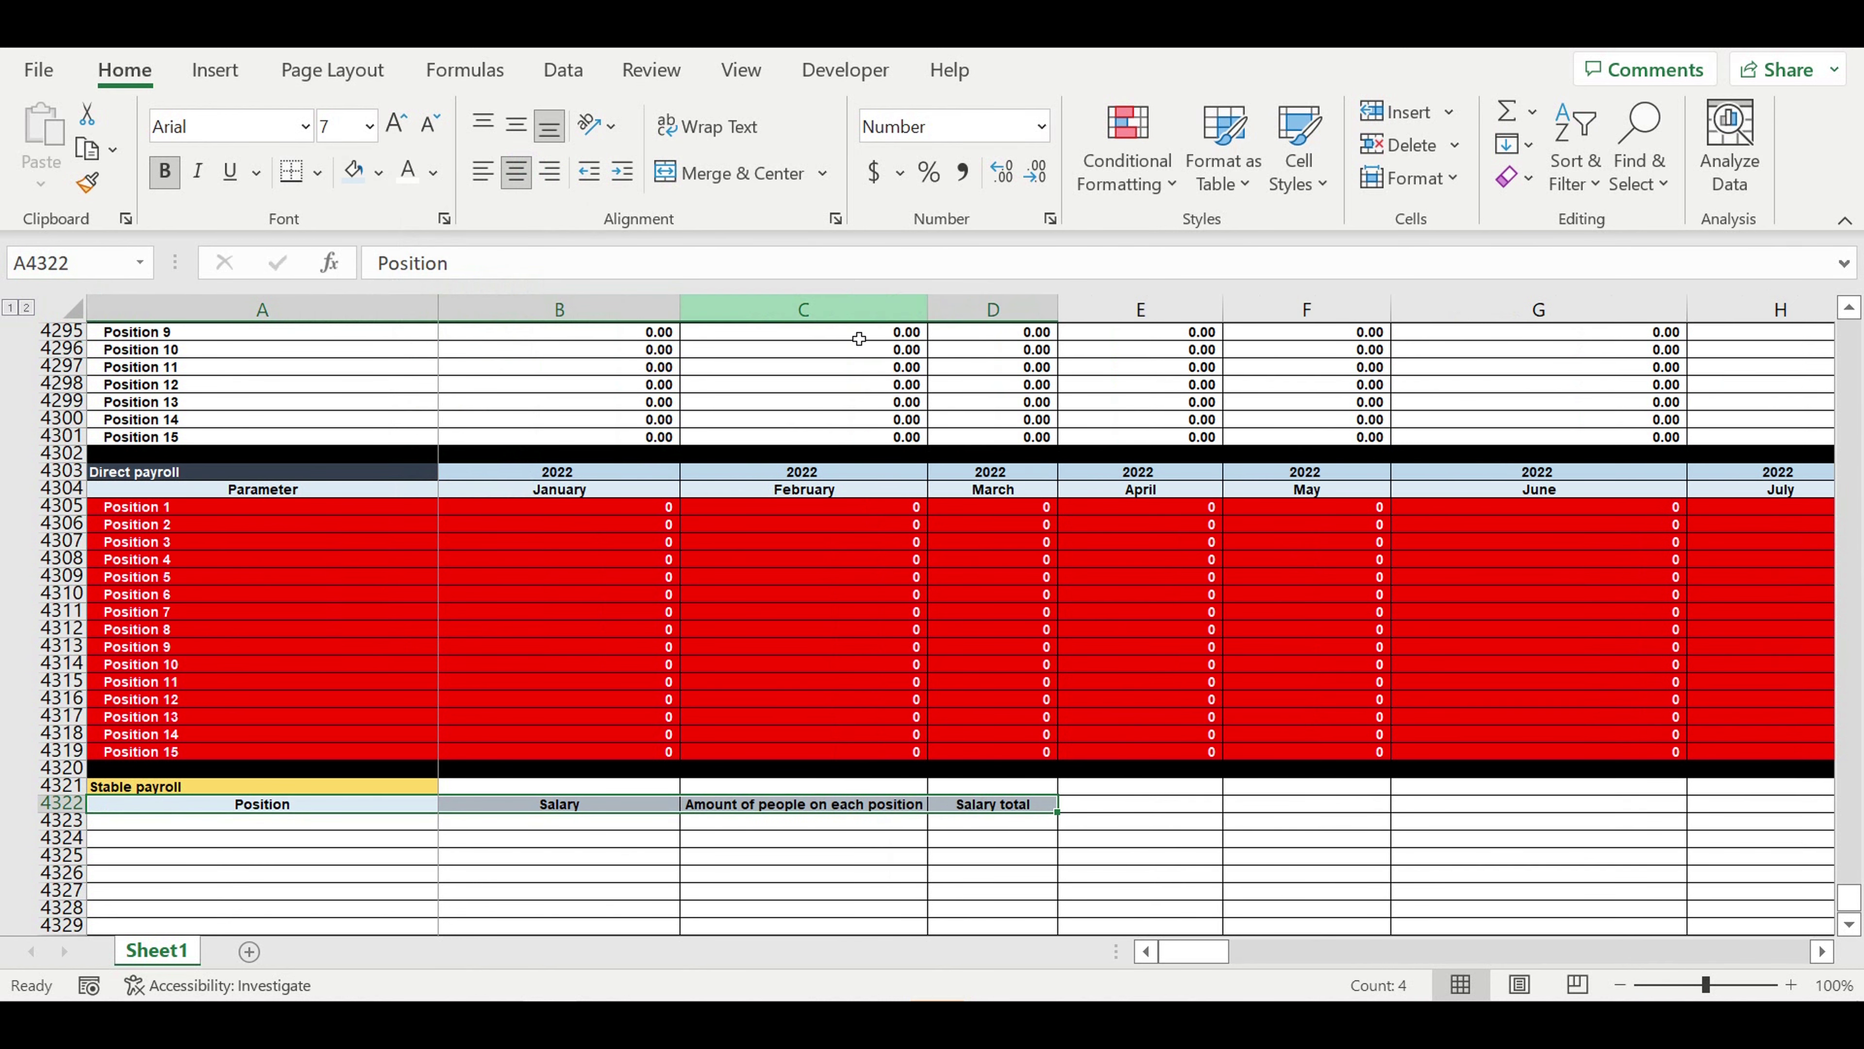
{"action": "left_click", "coordinate": [553, 843]}
Step: Enter 'Stable position 1' in A4323
{"action": "left_click", "coordinate": [373, 830]}
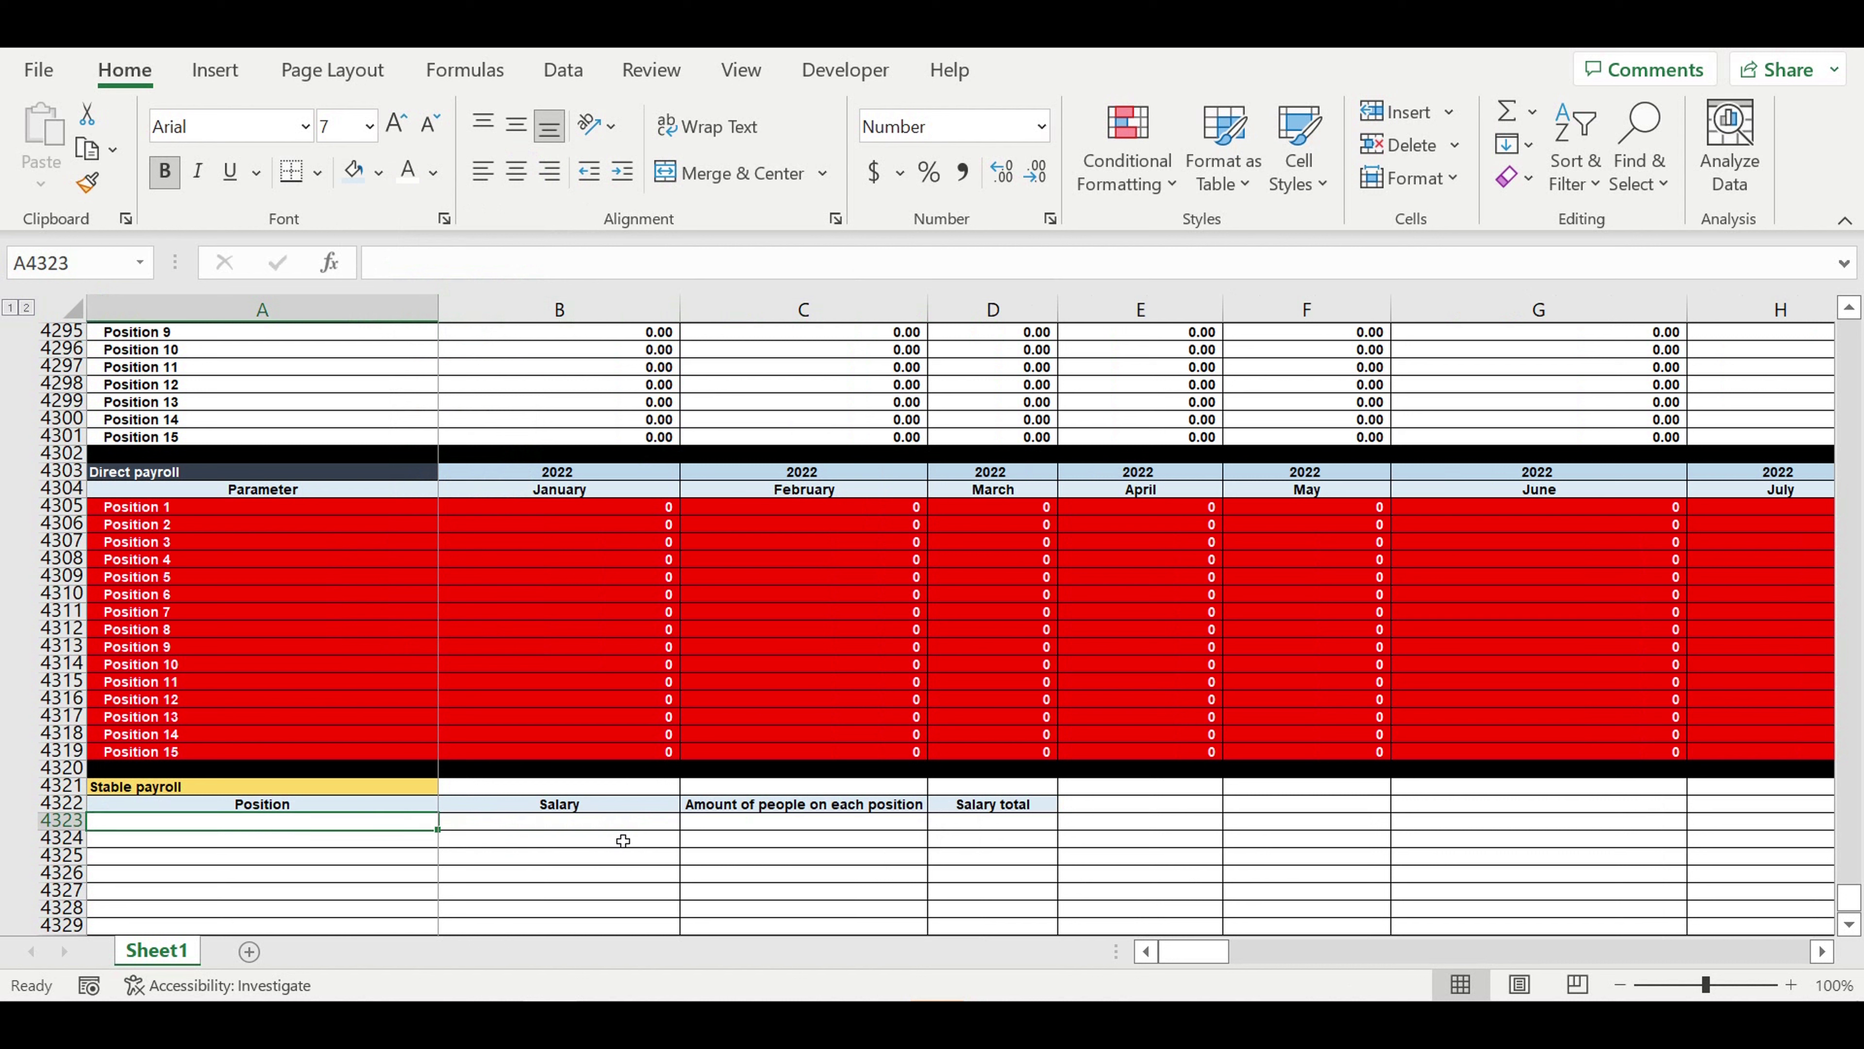
{"action": "type", "text": "Stav"}
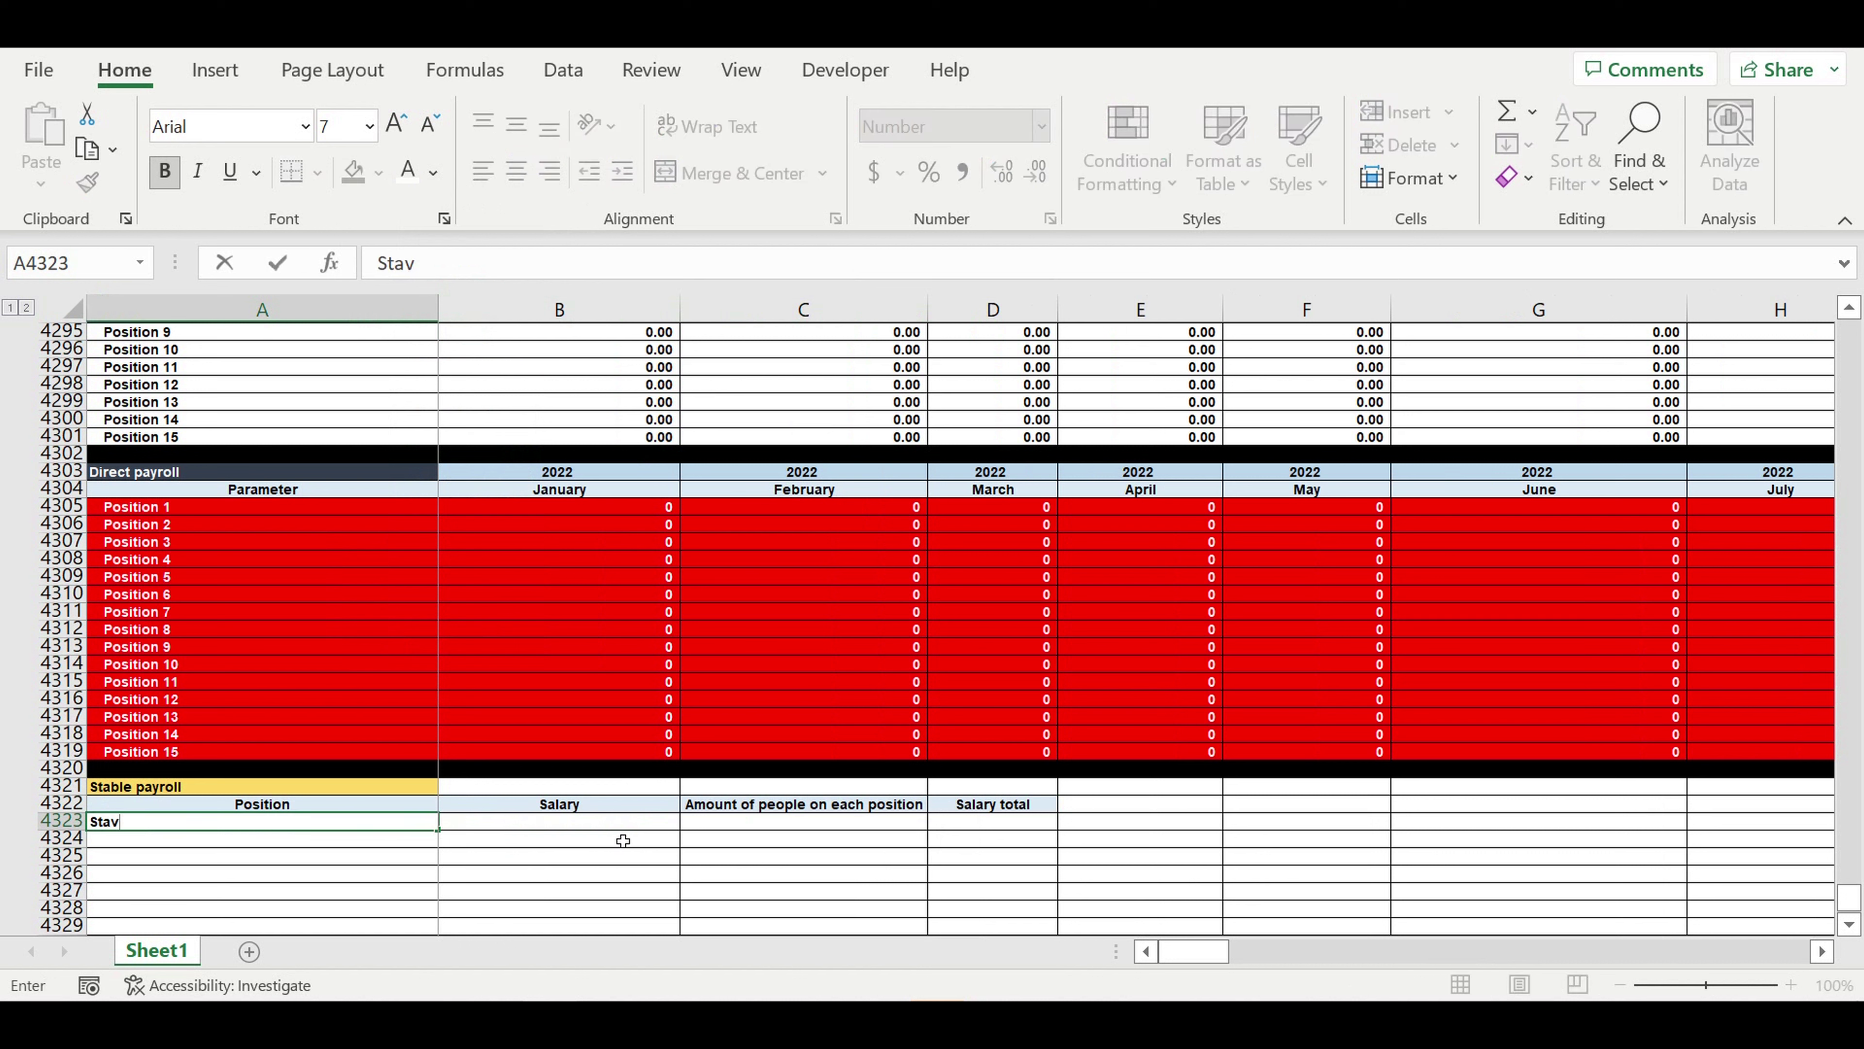
{"action": "key", "text": "BackSpace"}
{"action": "type", "text": "ble "}
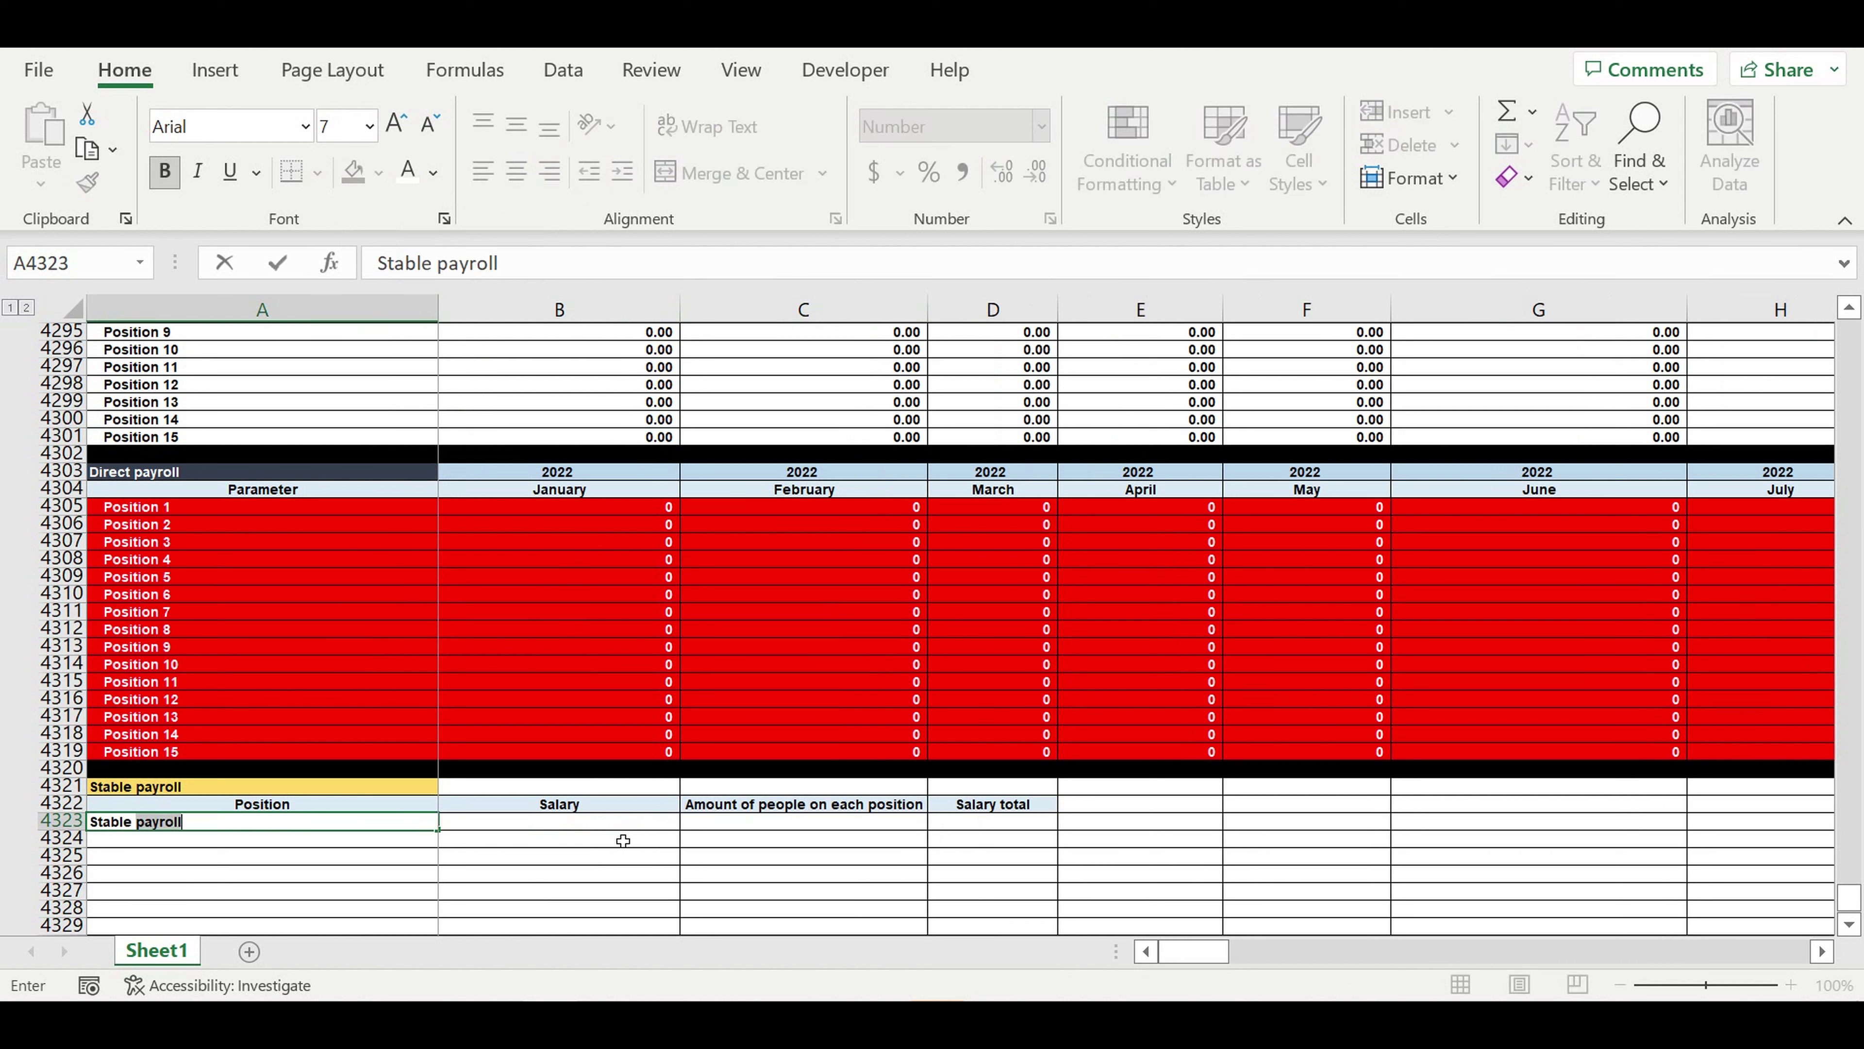
{"action": "type", "text": "position 1"}
{"action": "key", "text": "Return"}
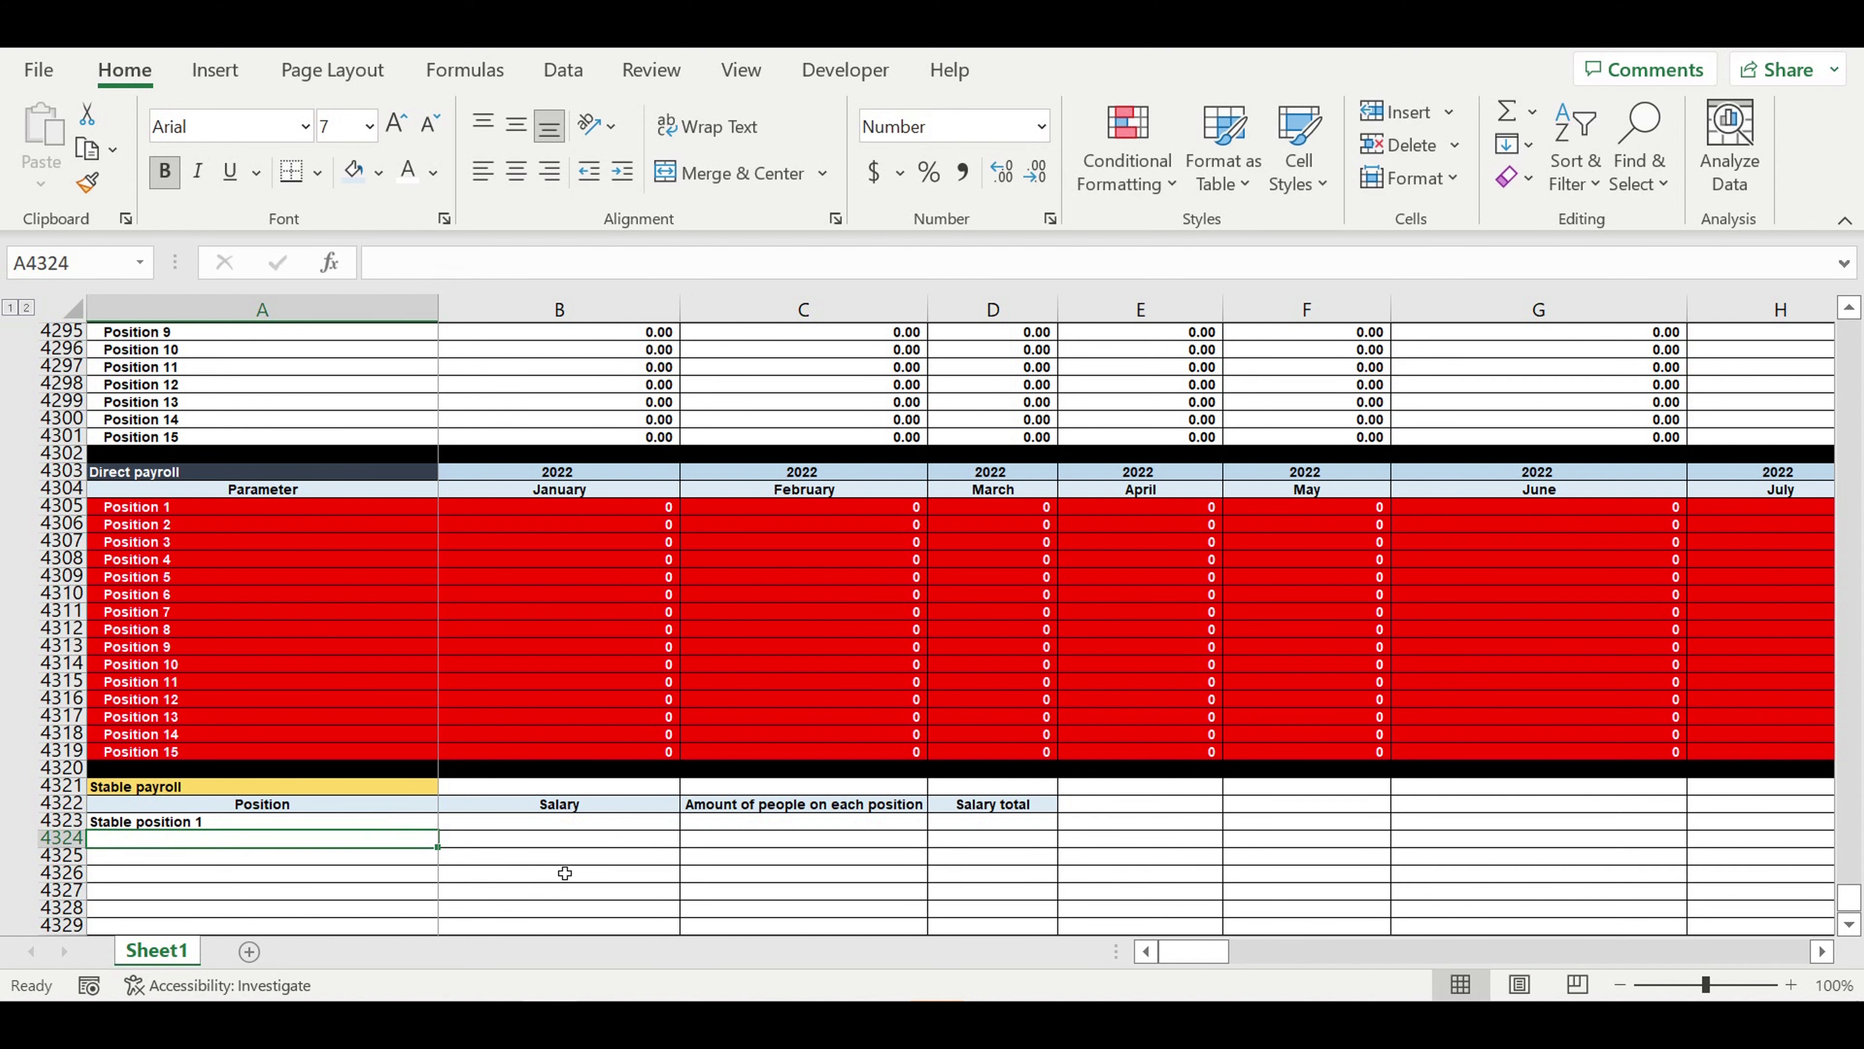
{"action": "left_click", "coordinate": [371, 822]}
Step: Relabel A4251 as 'Direct Position 1' and fill Direct Position 2–15 down to A4265
{"action": "scroll", "coordinate": [412, 734], "scroll_direction": "up", "scroll_amount": 19}
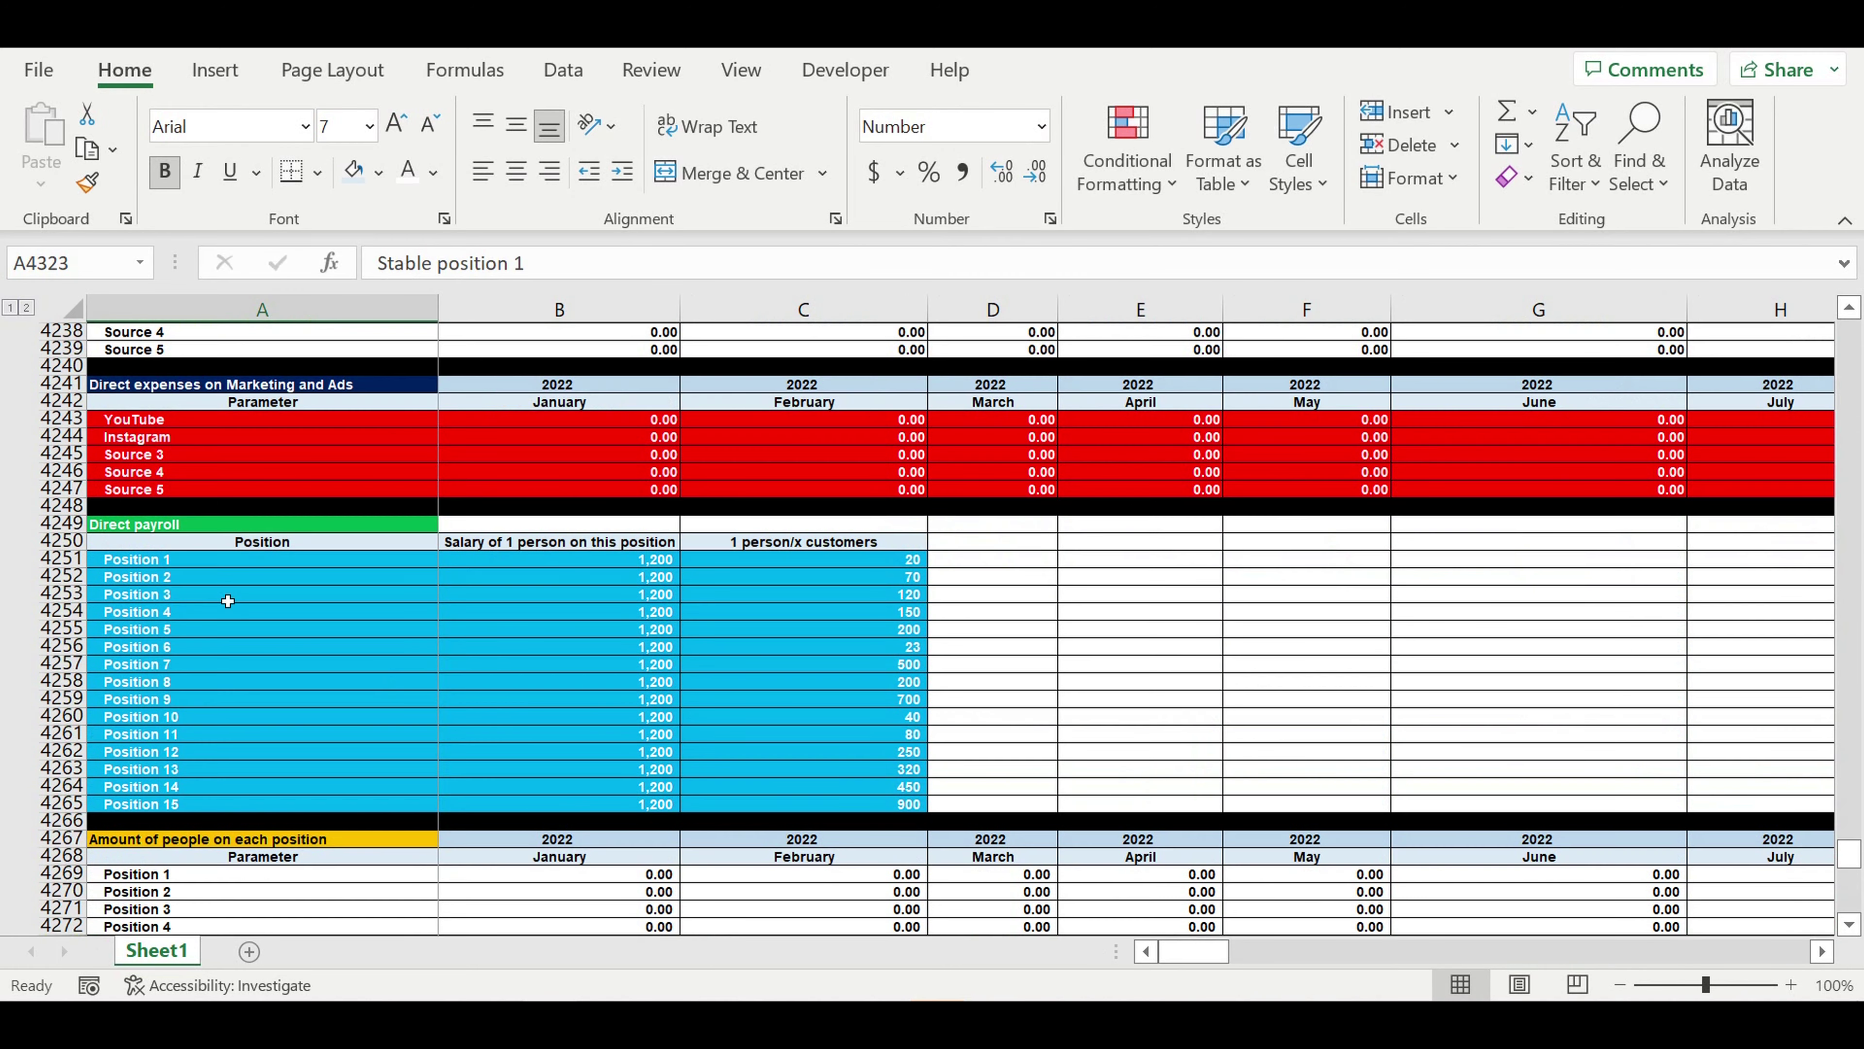
{"action": "left_click", "coordinate": [139, 560]}
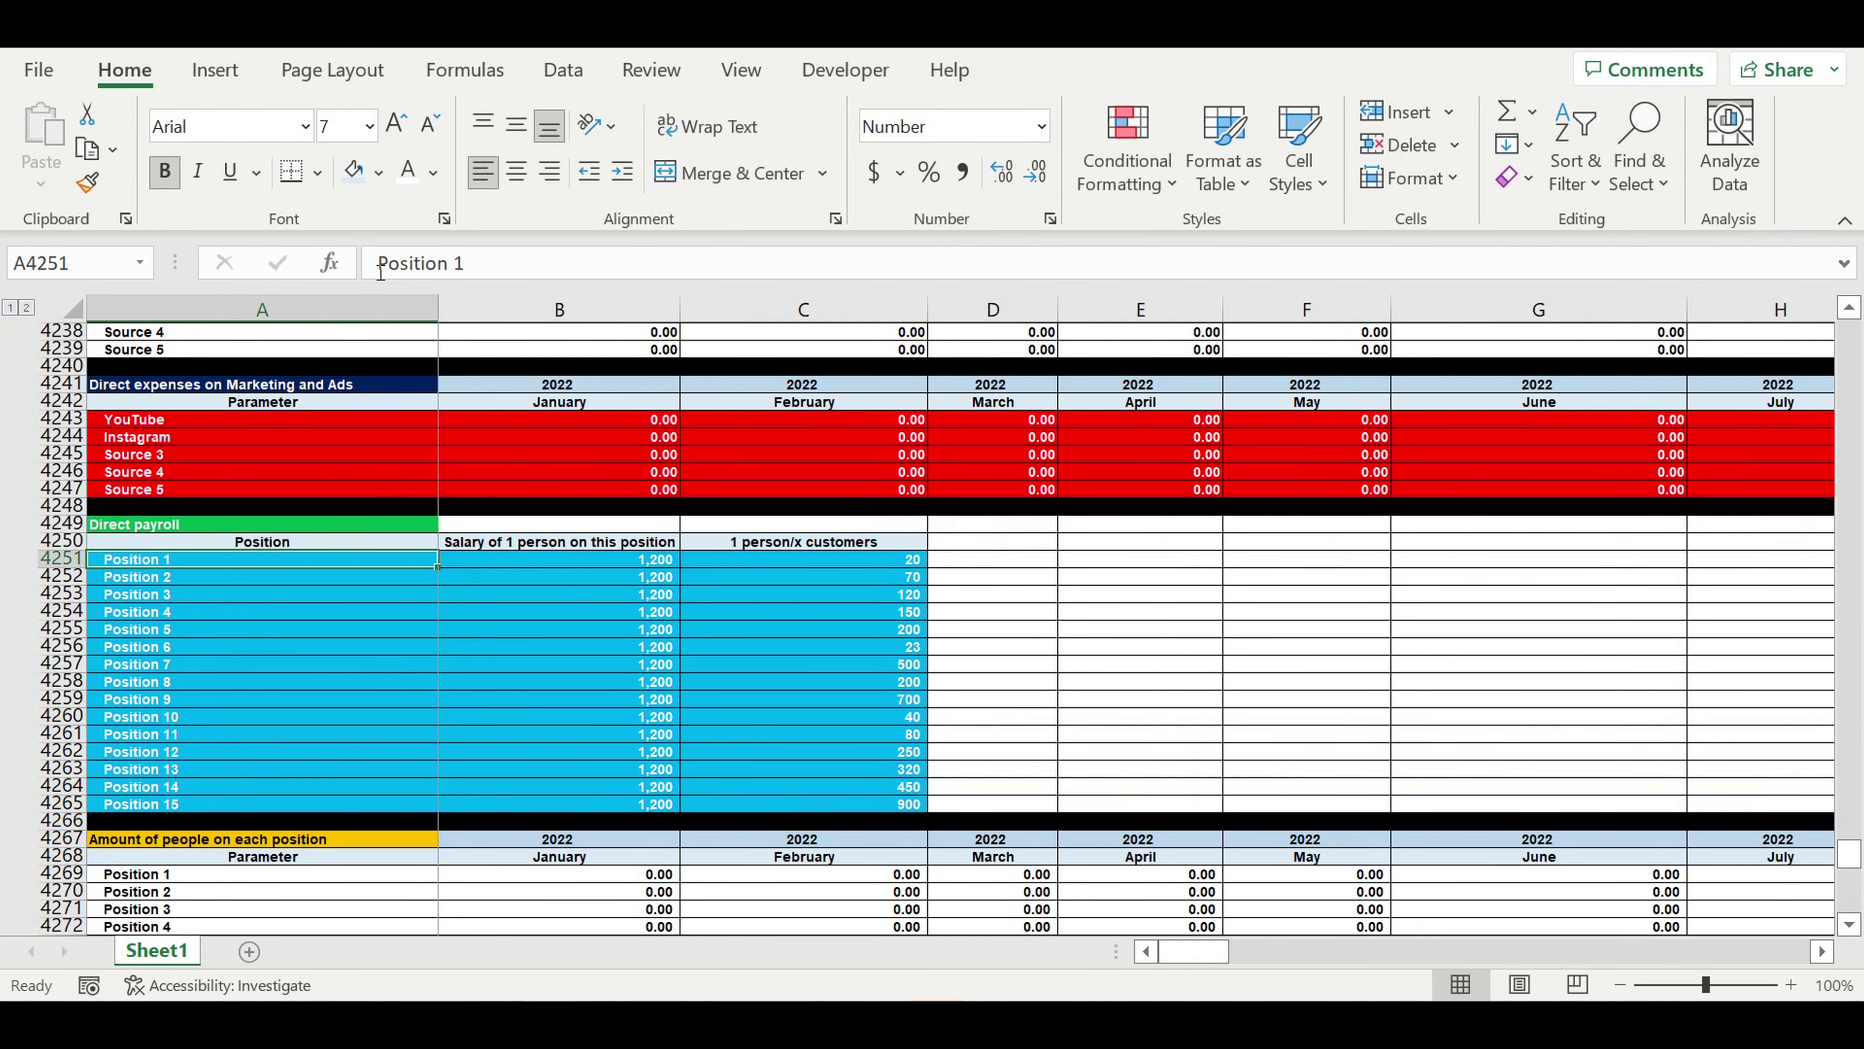
{"action": "left_click", "coordinate": [376, 263]}
{"action": "type", "text": "Direct"}
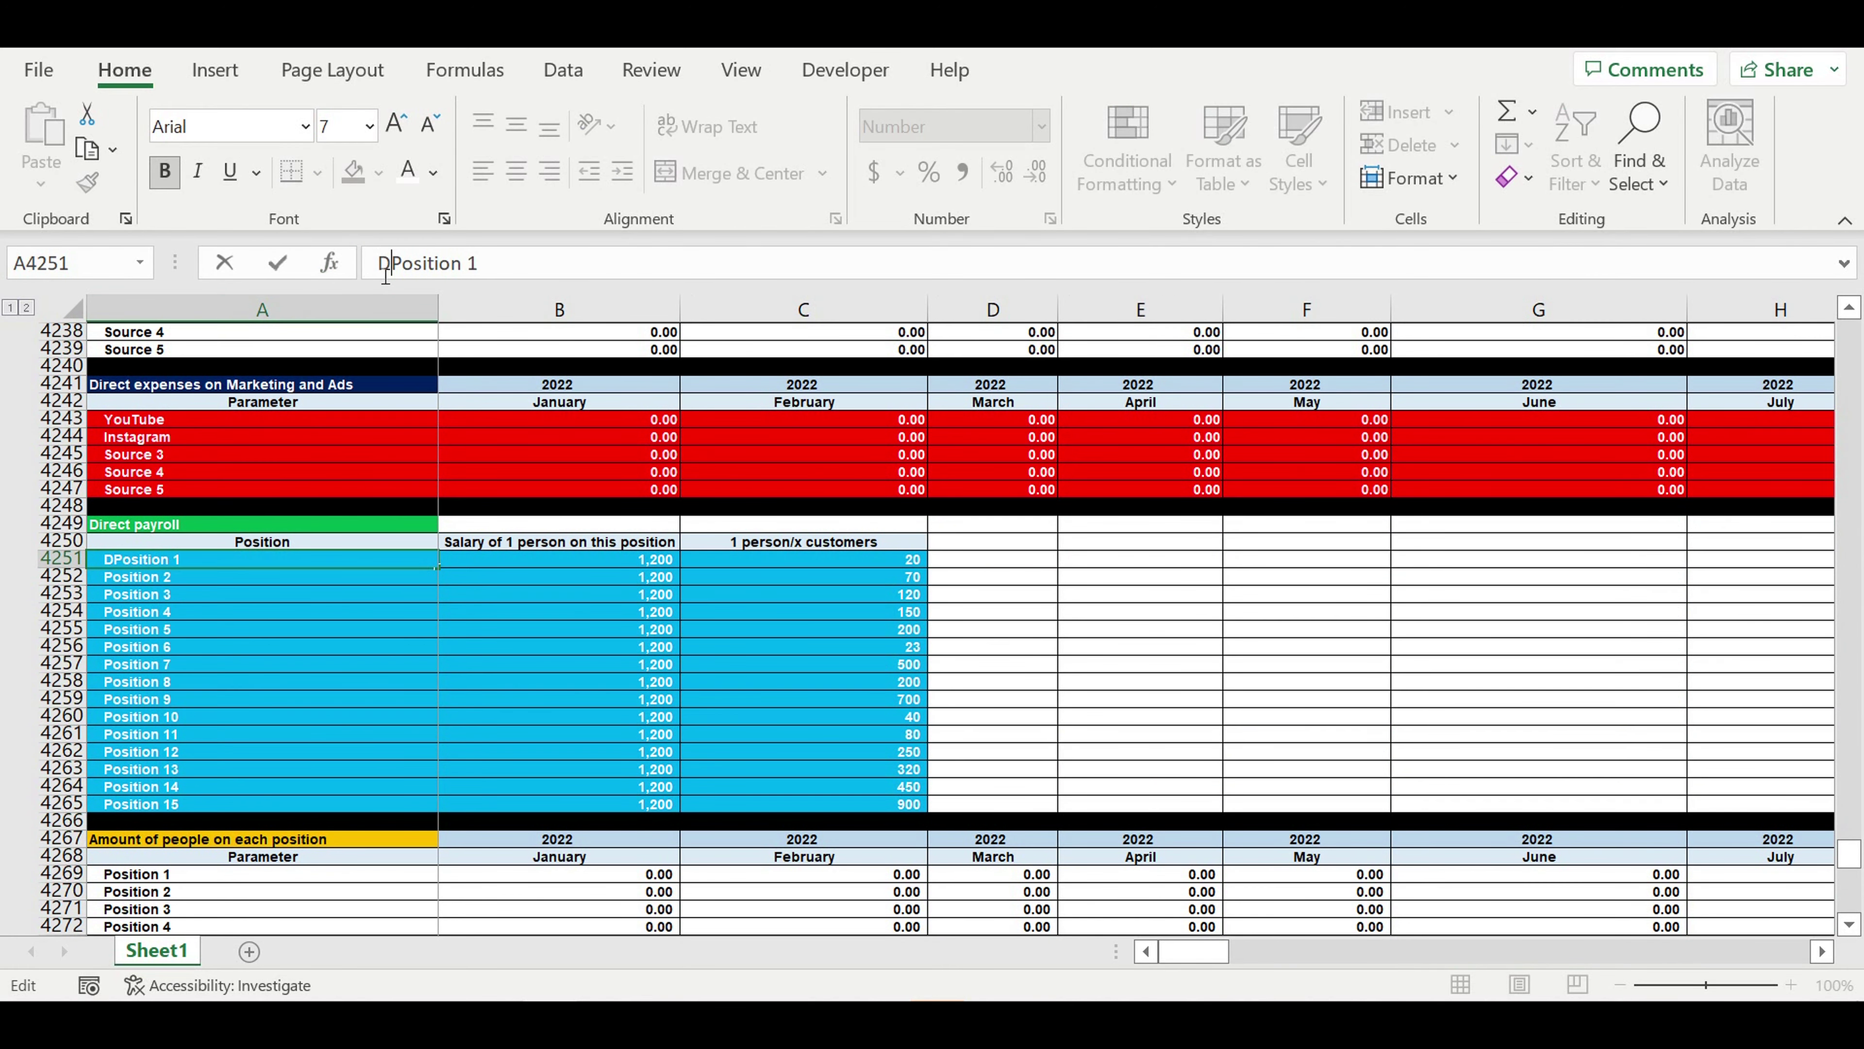
{"action": "key", "text": "Return"}
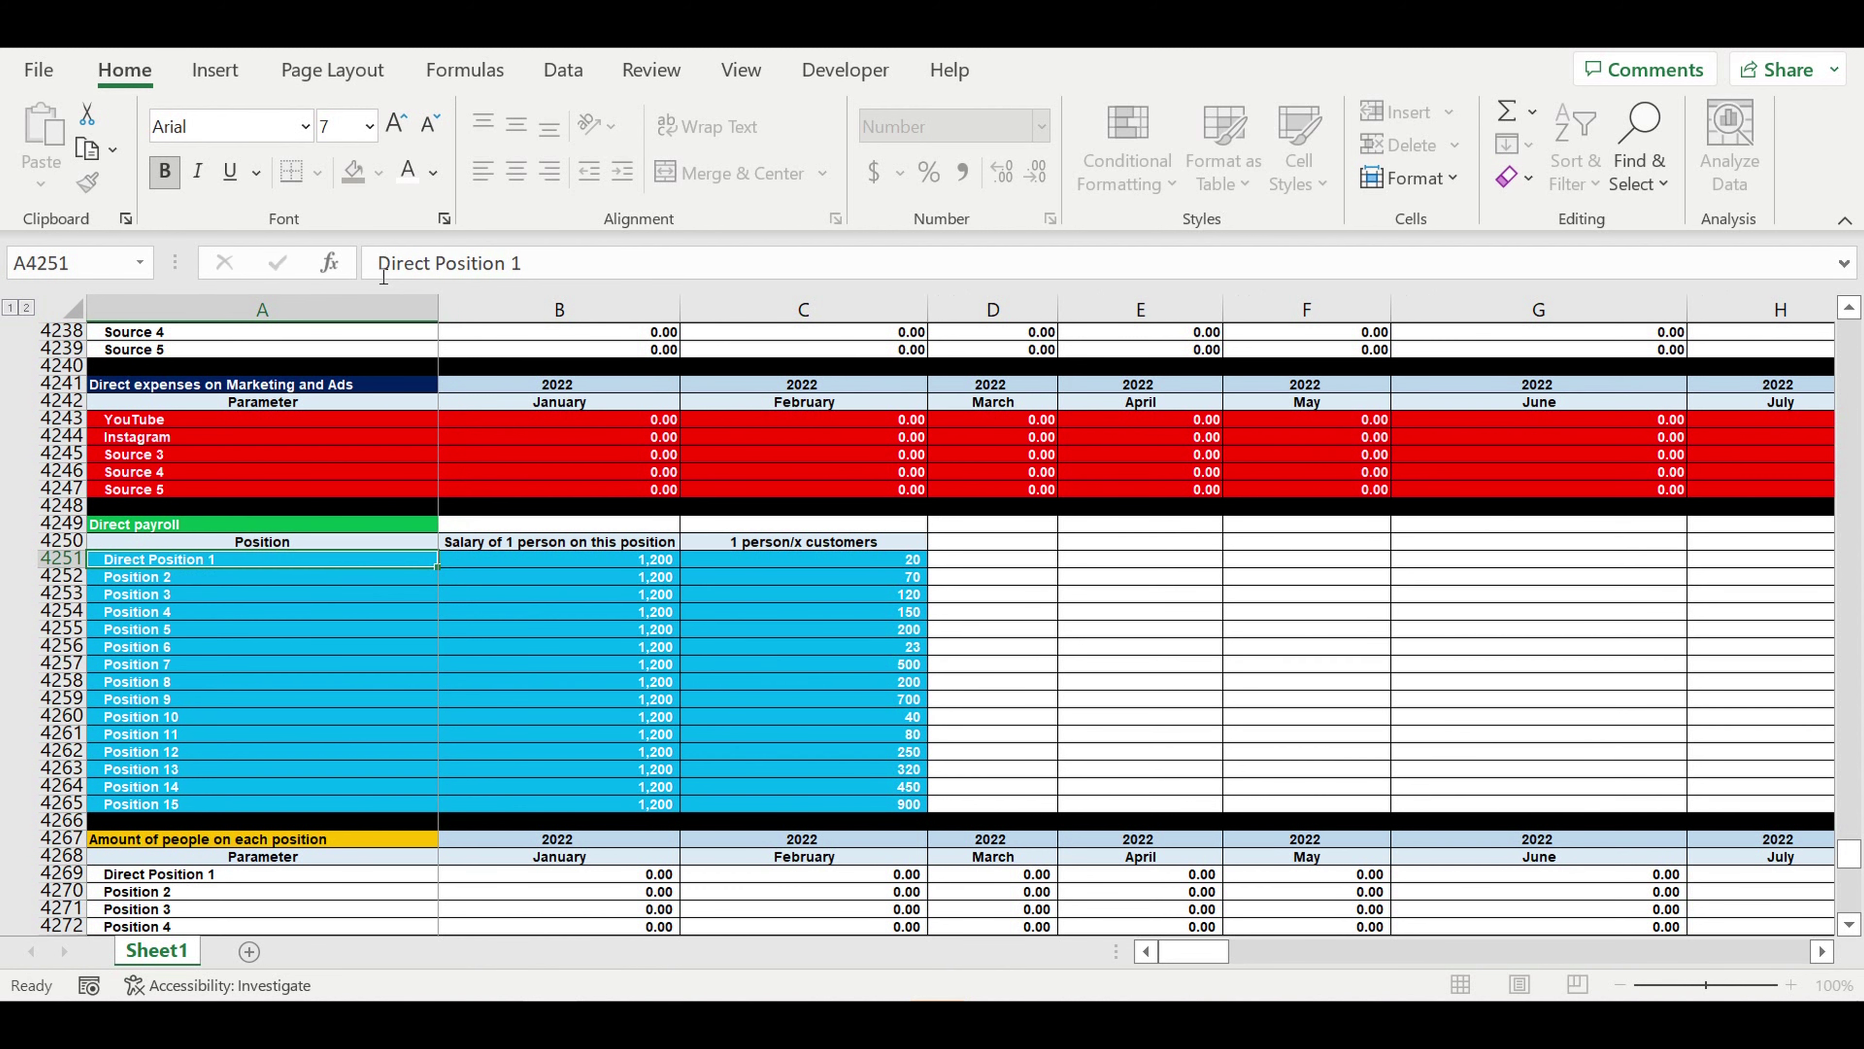
{"action": "left_click", "coordinate": [349, 561]}
{"action": "left_click_drag", "start_coordinate": [436, 571], "coordinate": [400, 791]}
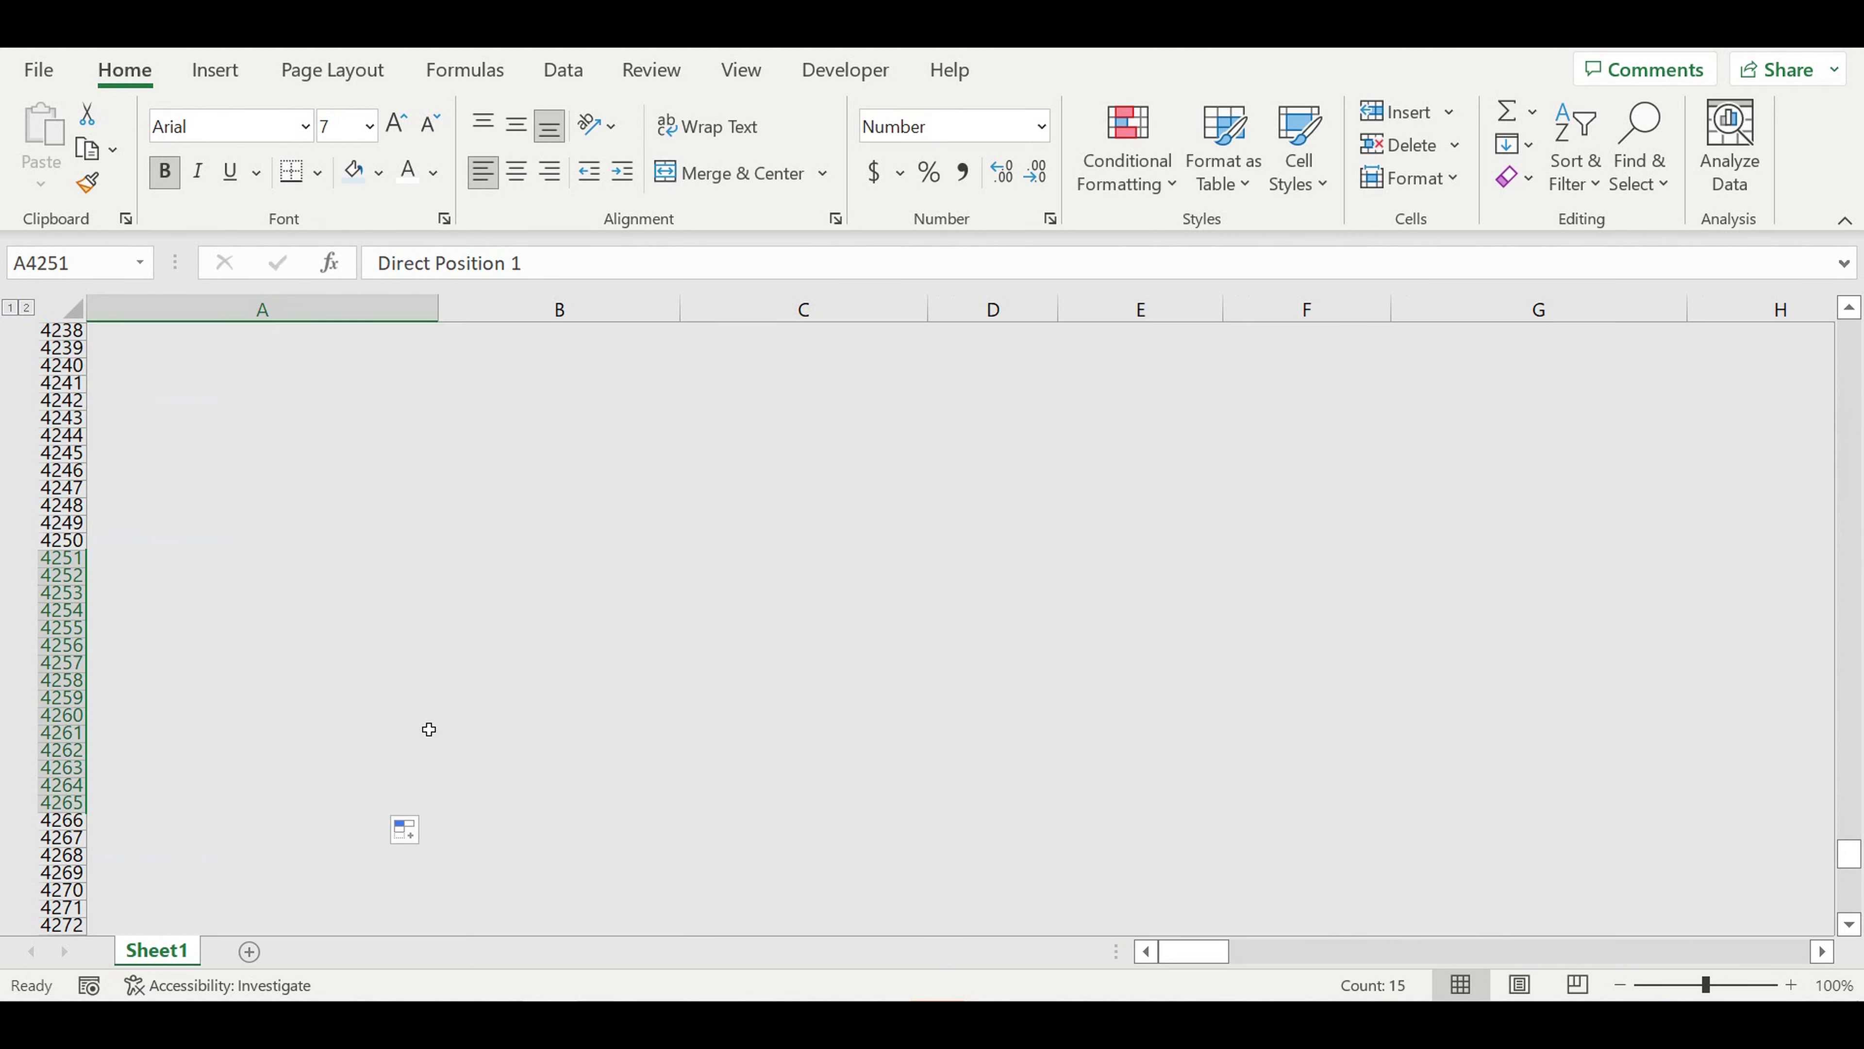
{"action": "scroll", "coordinate": [353, 695], "scroll_direction": "down", "scroll_amount": 18}
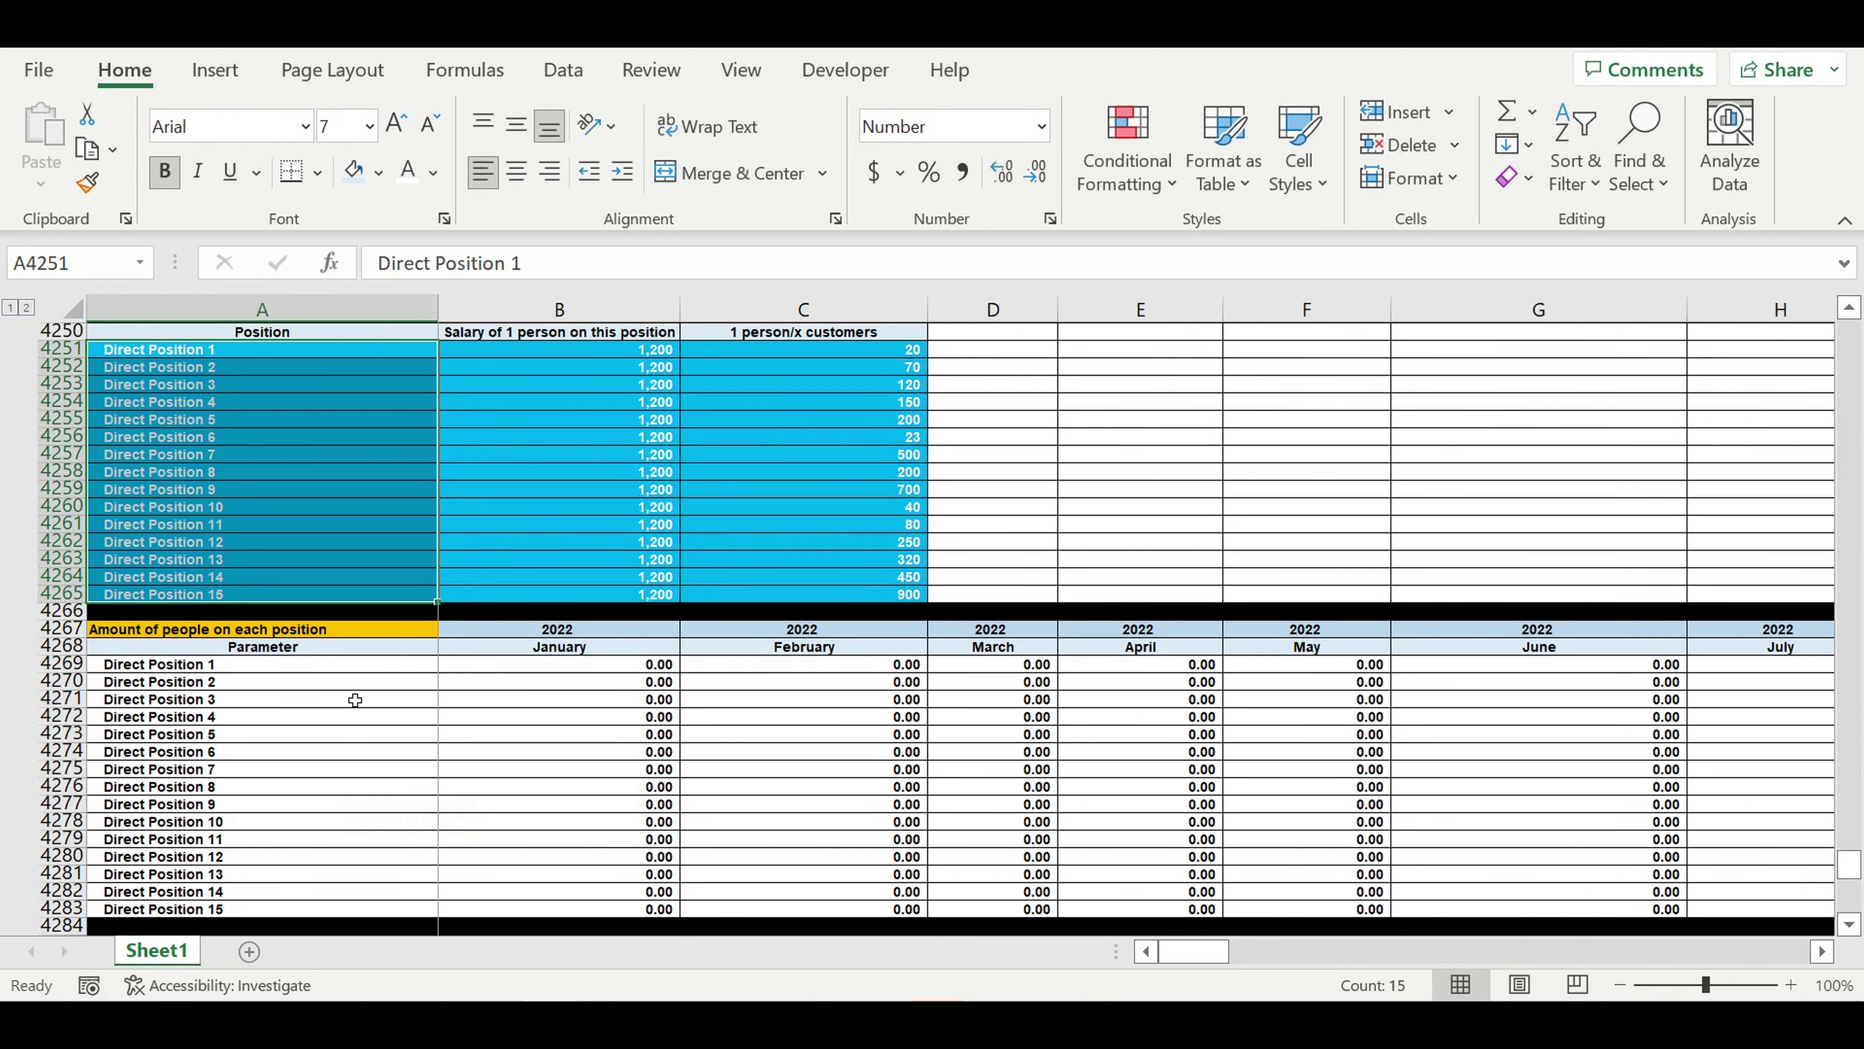
Step: Fill Stable position 2 through 25 down column A
{"action": "scroll", "coordinate": [260, 642], "scroll_direction": "down", "scroll_amount": 4}
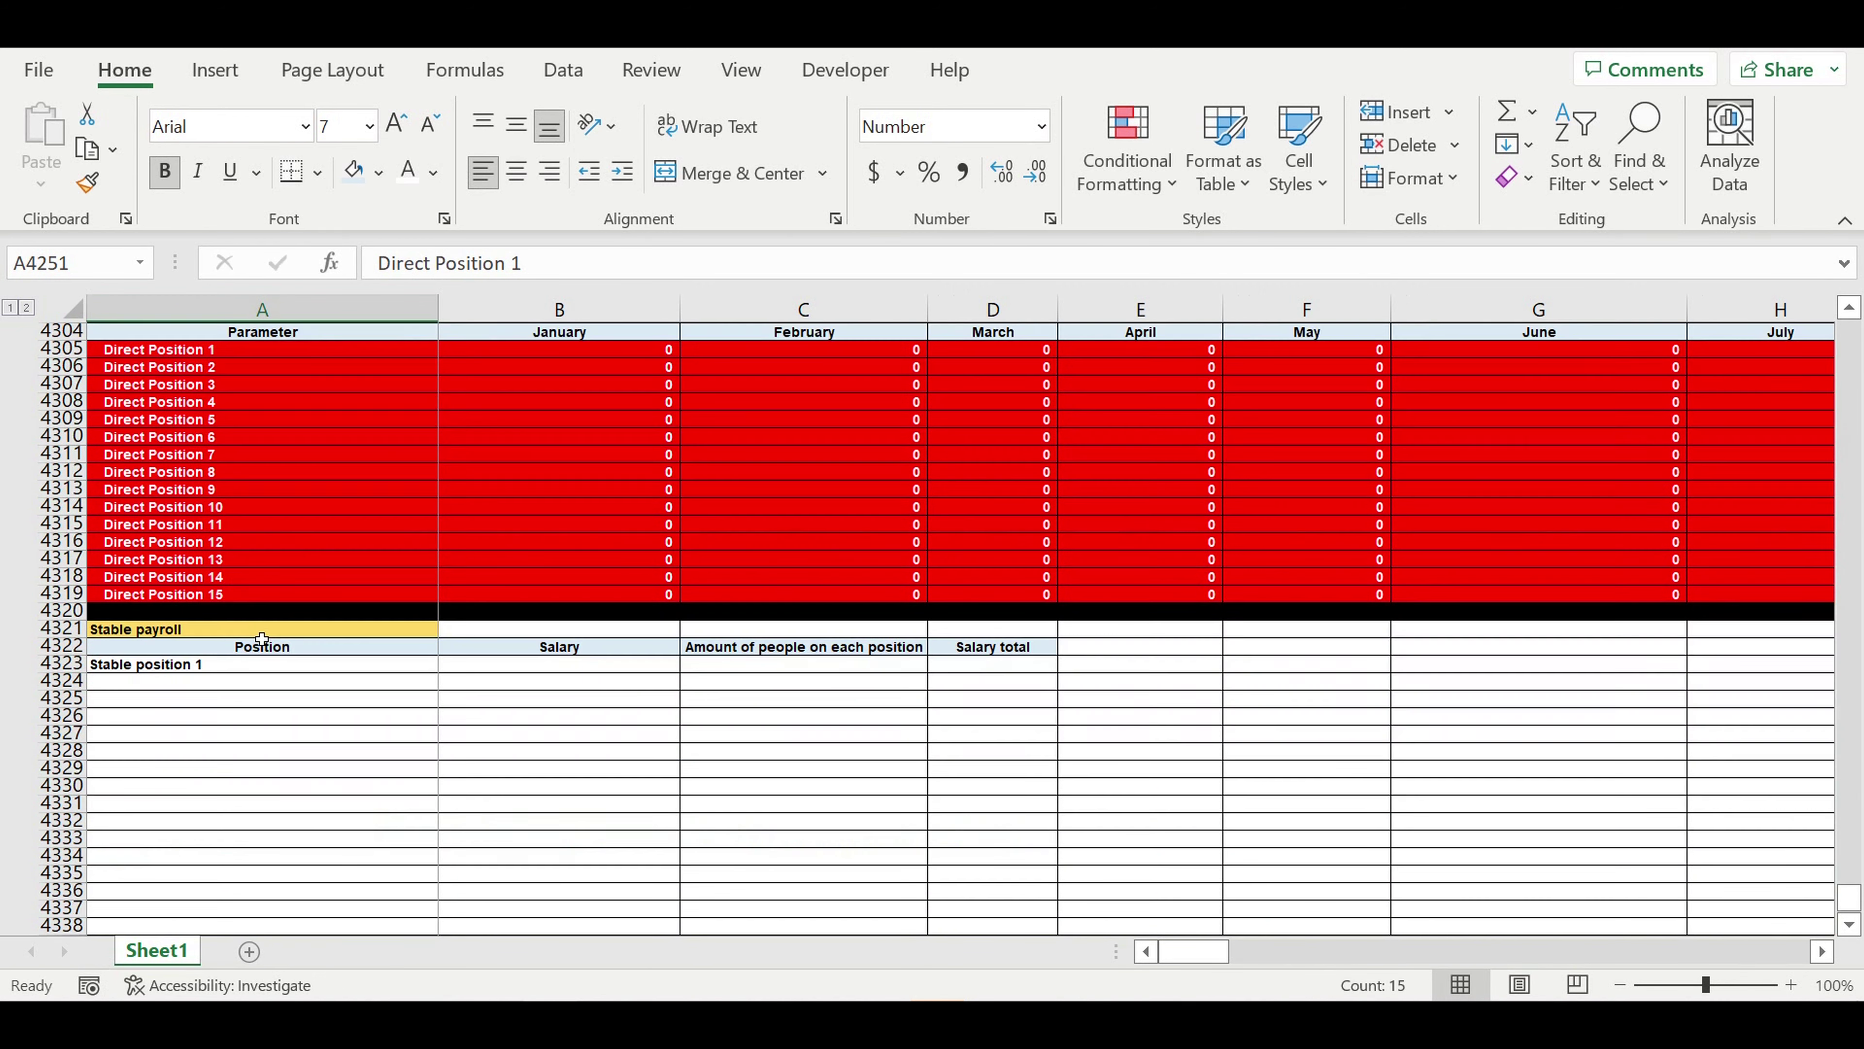
{"action": "left_click", "coordinate": [177, 664]}
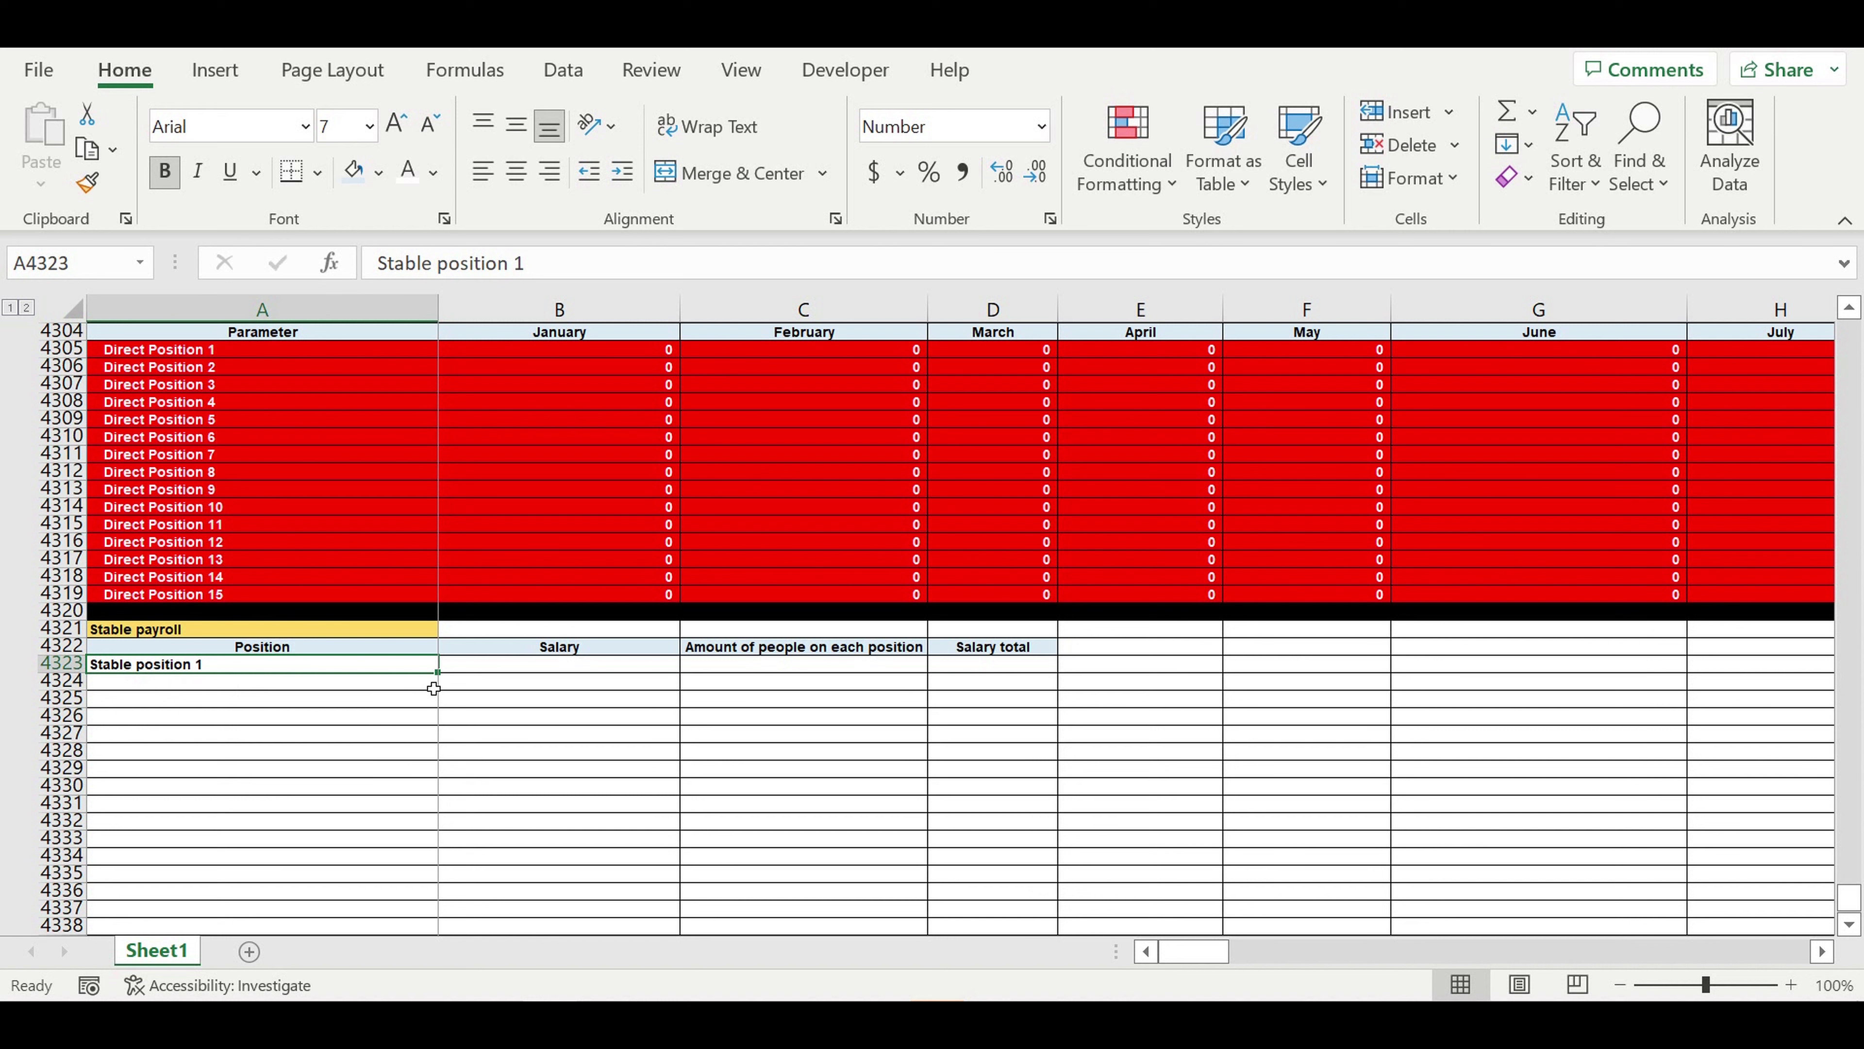
{"action": "left_click_drag", "start_coordinate": [436, 672], "coordinate": [388, 954]}
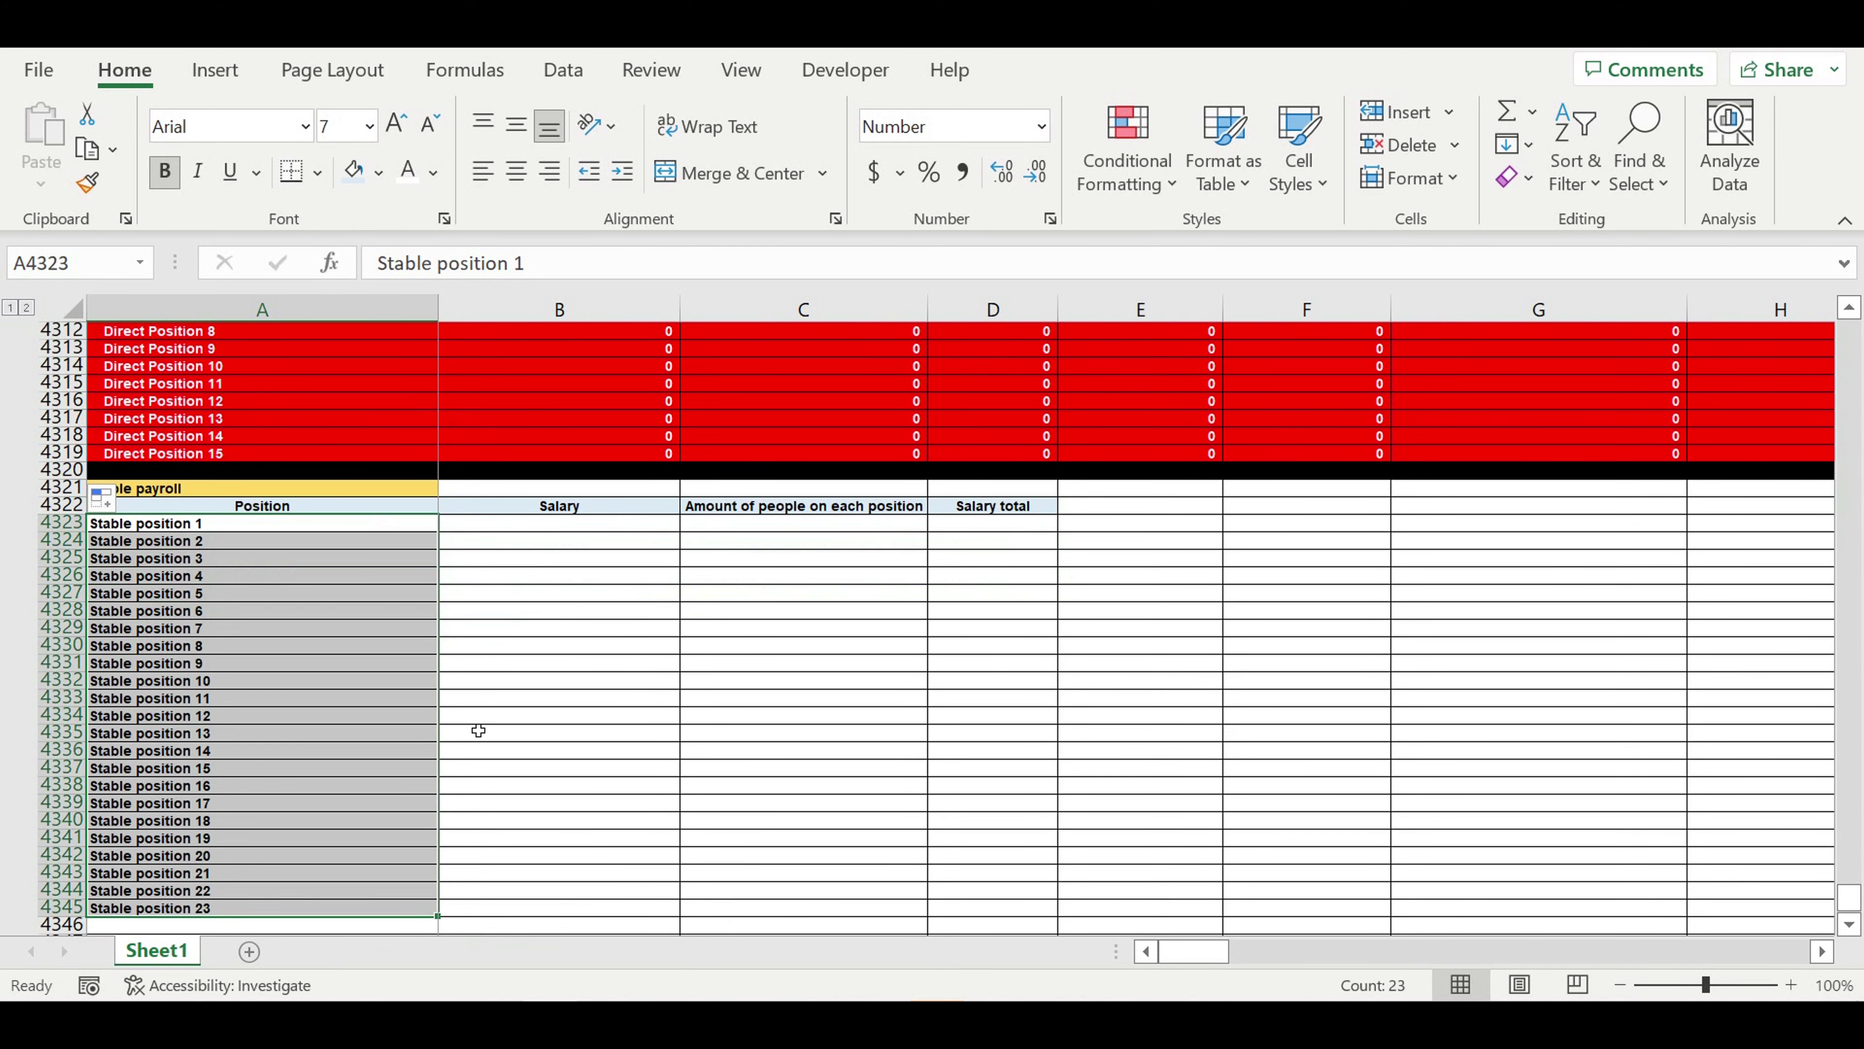
{"action": "scroll", "coordinate": [478, 733], "scroll_direction": "down", "scroll_amount": 4}
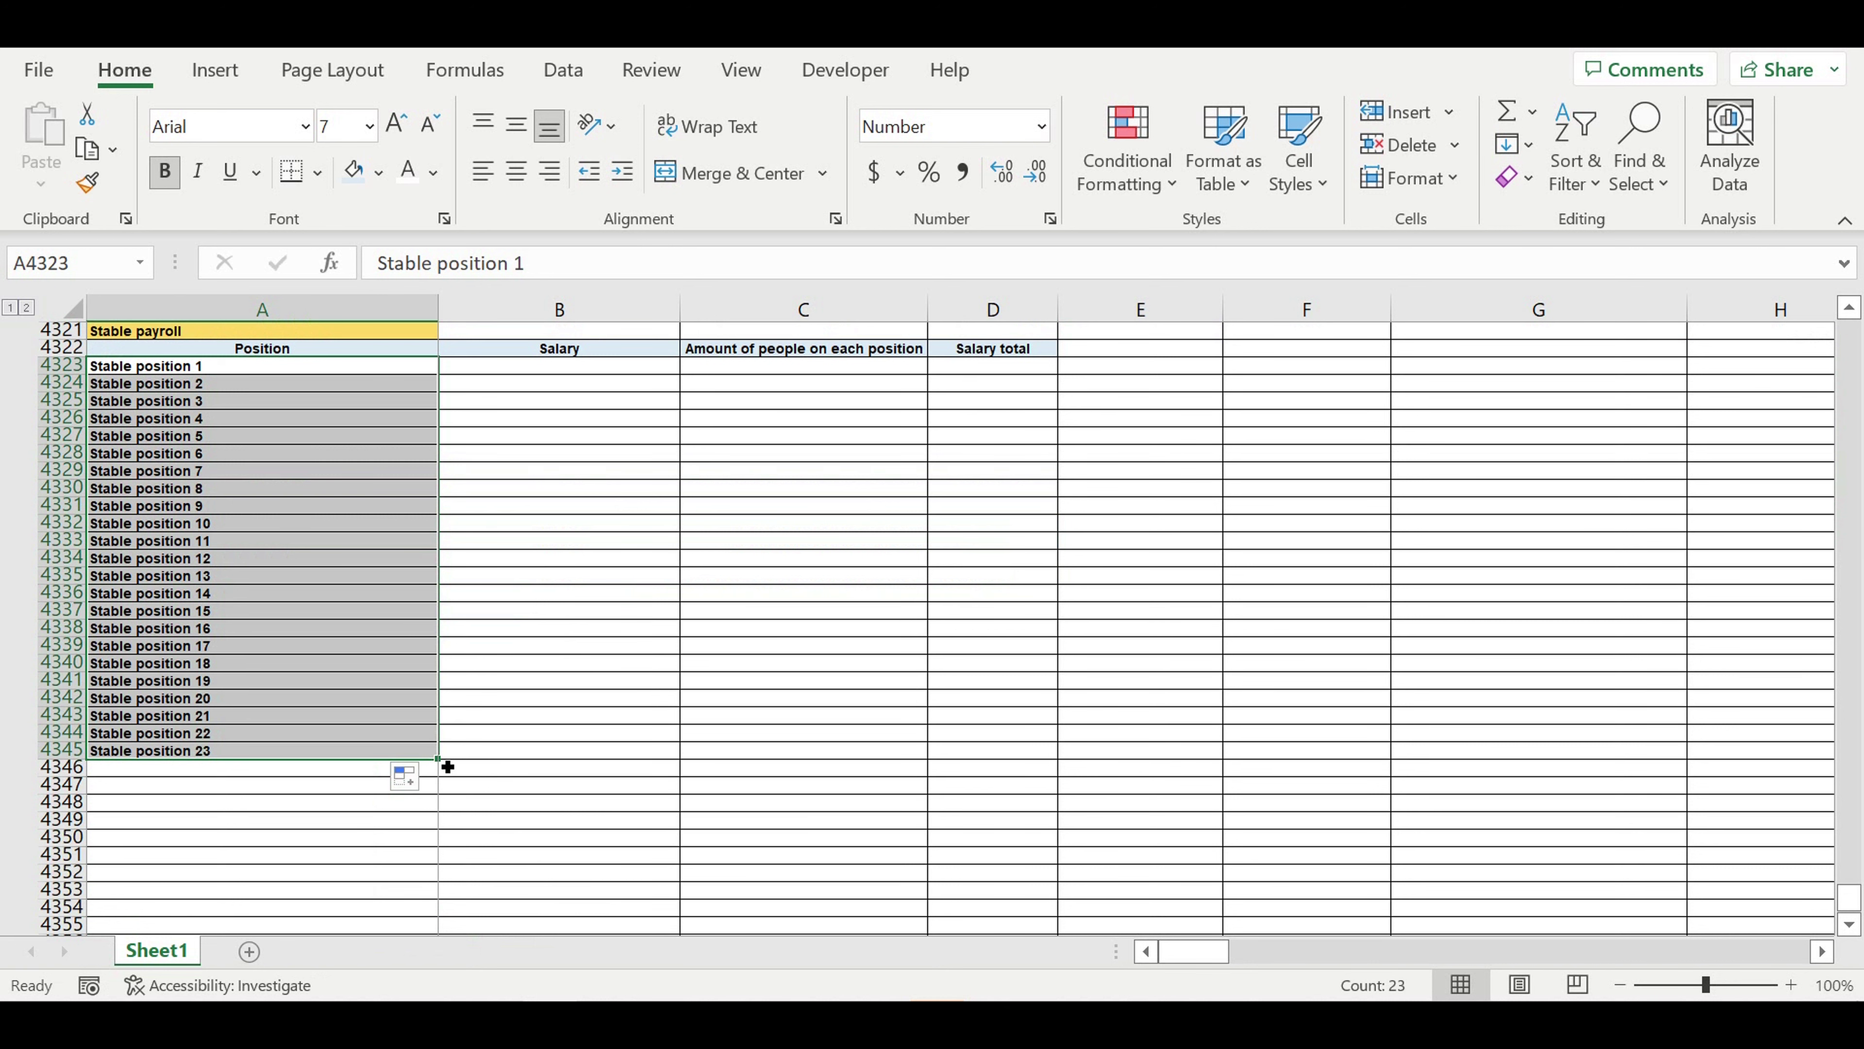
{"action": "left_click_drag", "start_coordinate": [437, 759], "coordinate": [411, 815]}
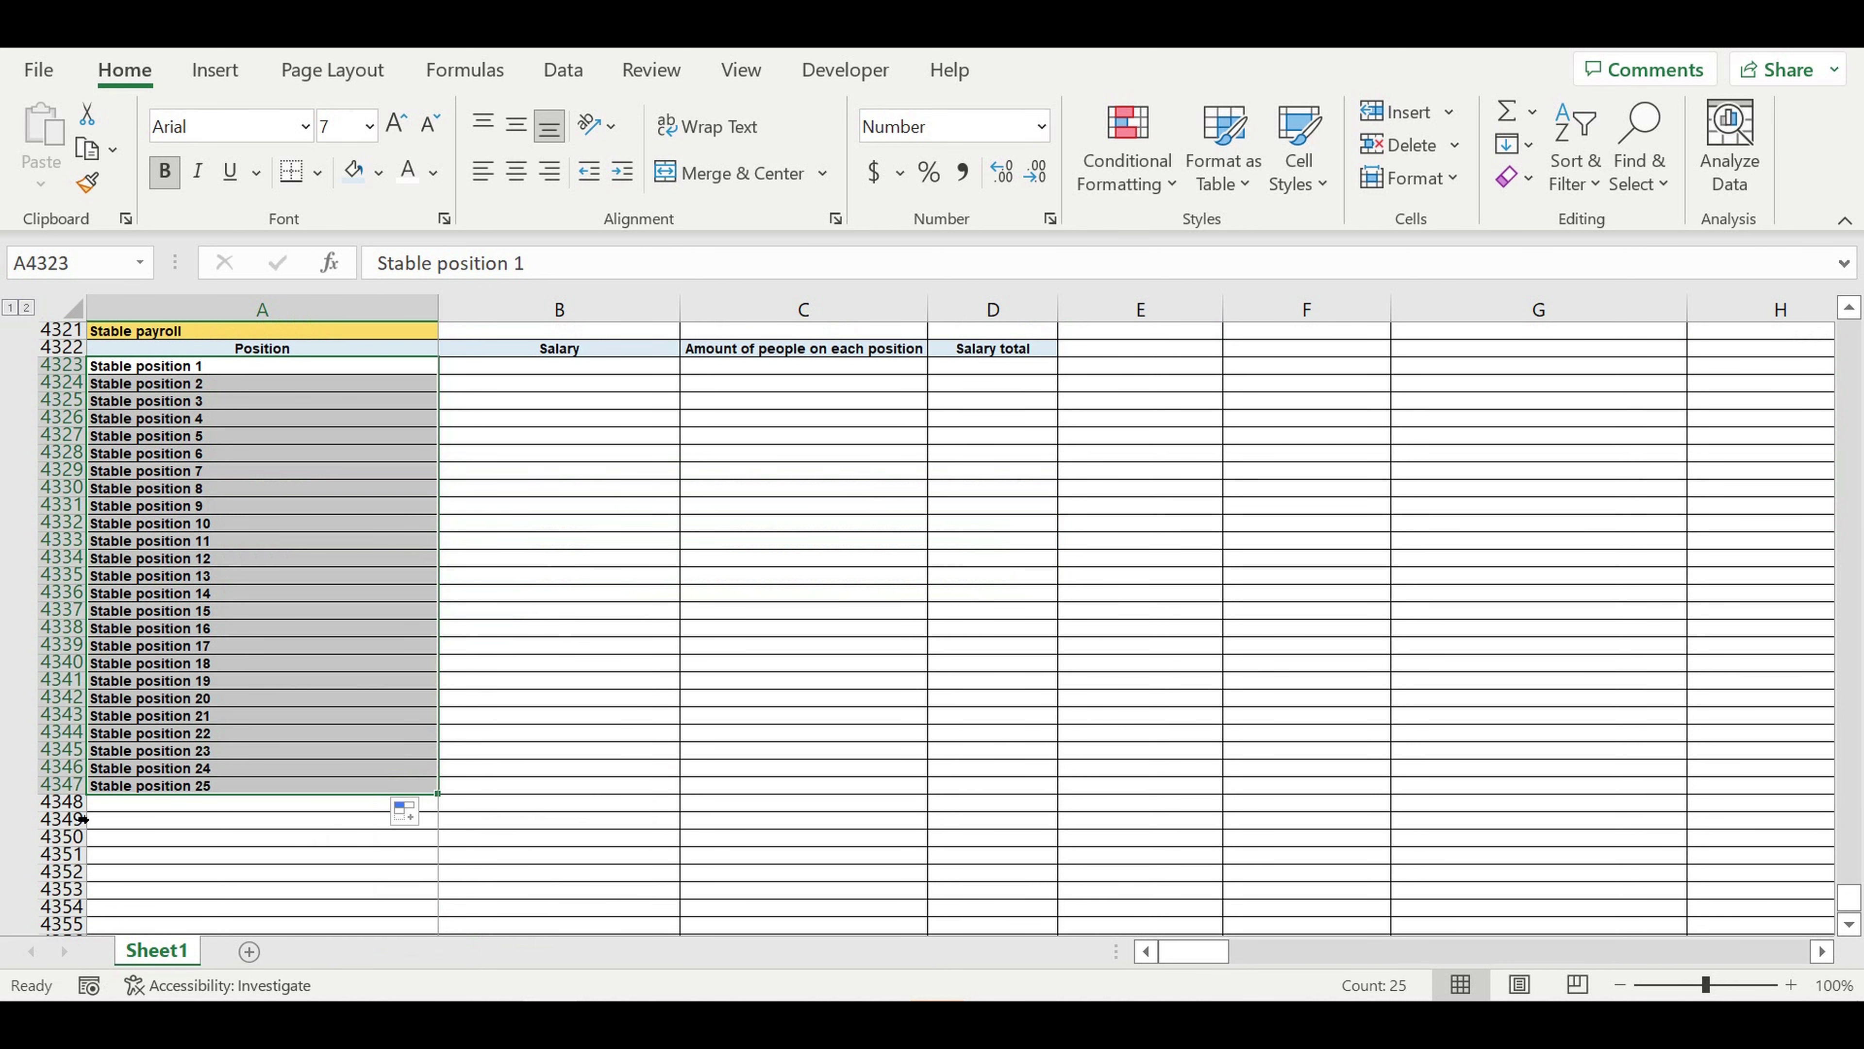
Step: Fill row 4348 black as a separator below the position list
{"action": "left_click", "coordinate": [63, 802]}
{"action": "left_click", "coordinate": [379, 172]}
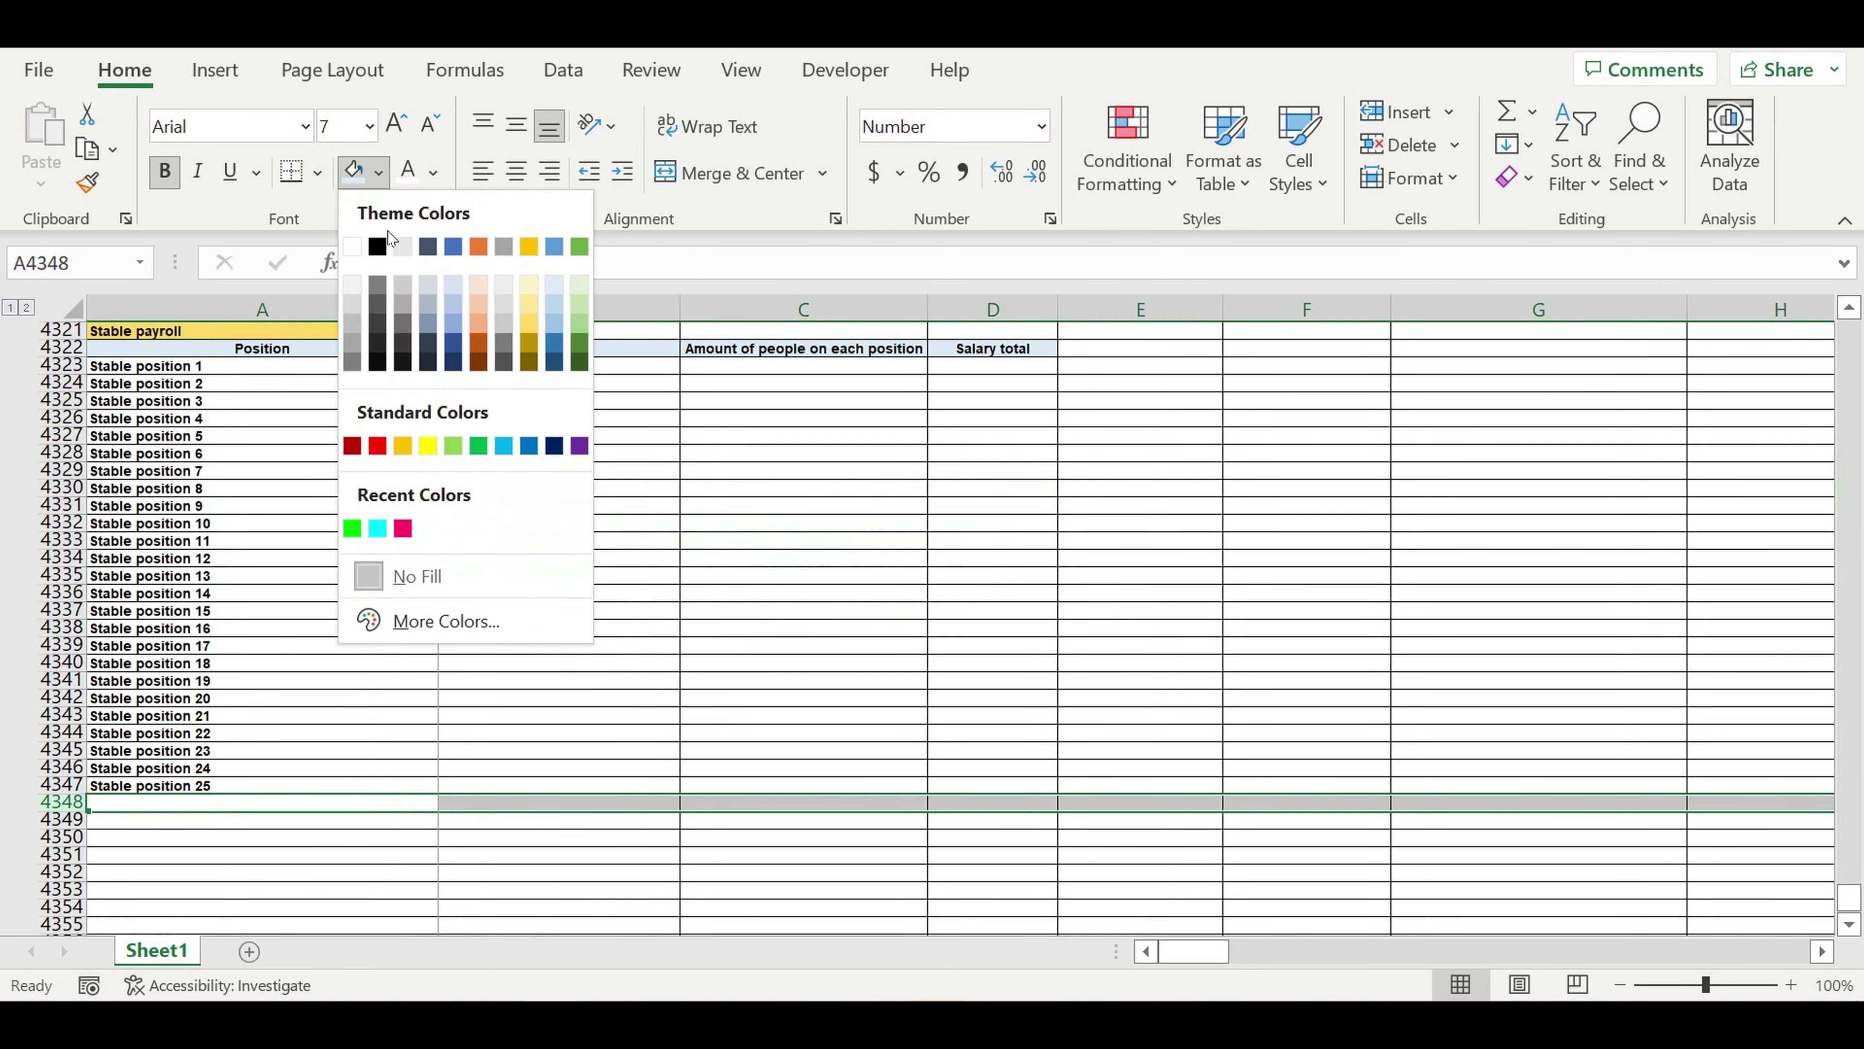
{"action": "left_click", "coordinate": [378, 246]}
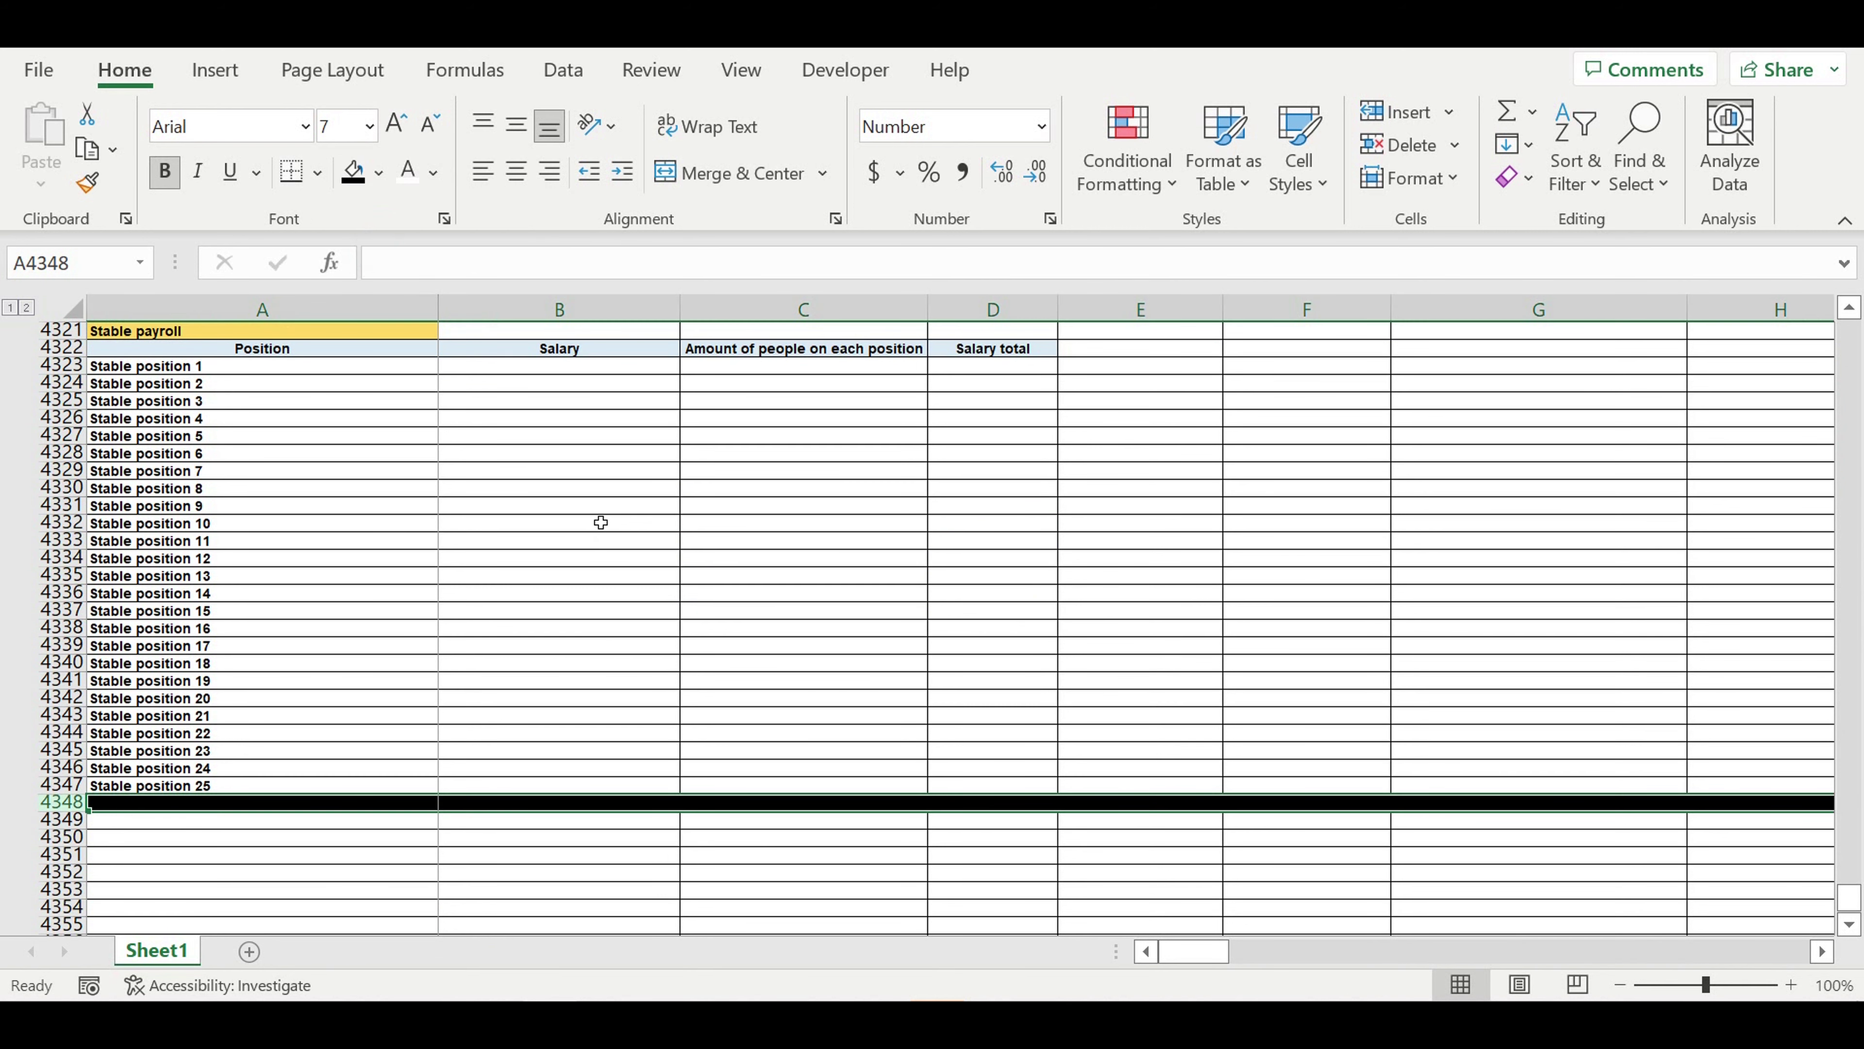
{"action": "left_click", "coordinate": [398, 561]}
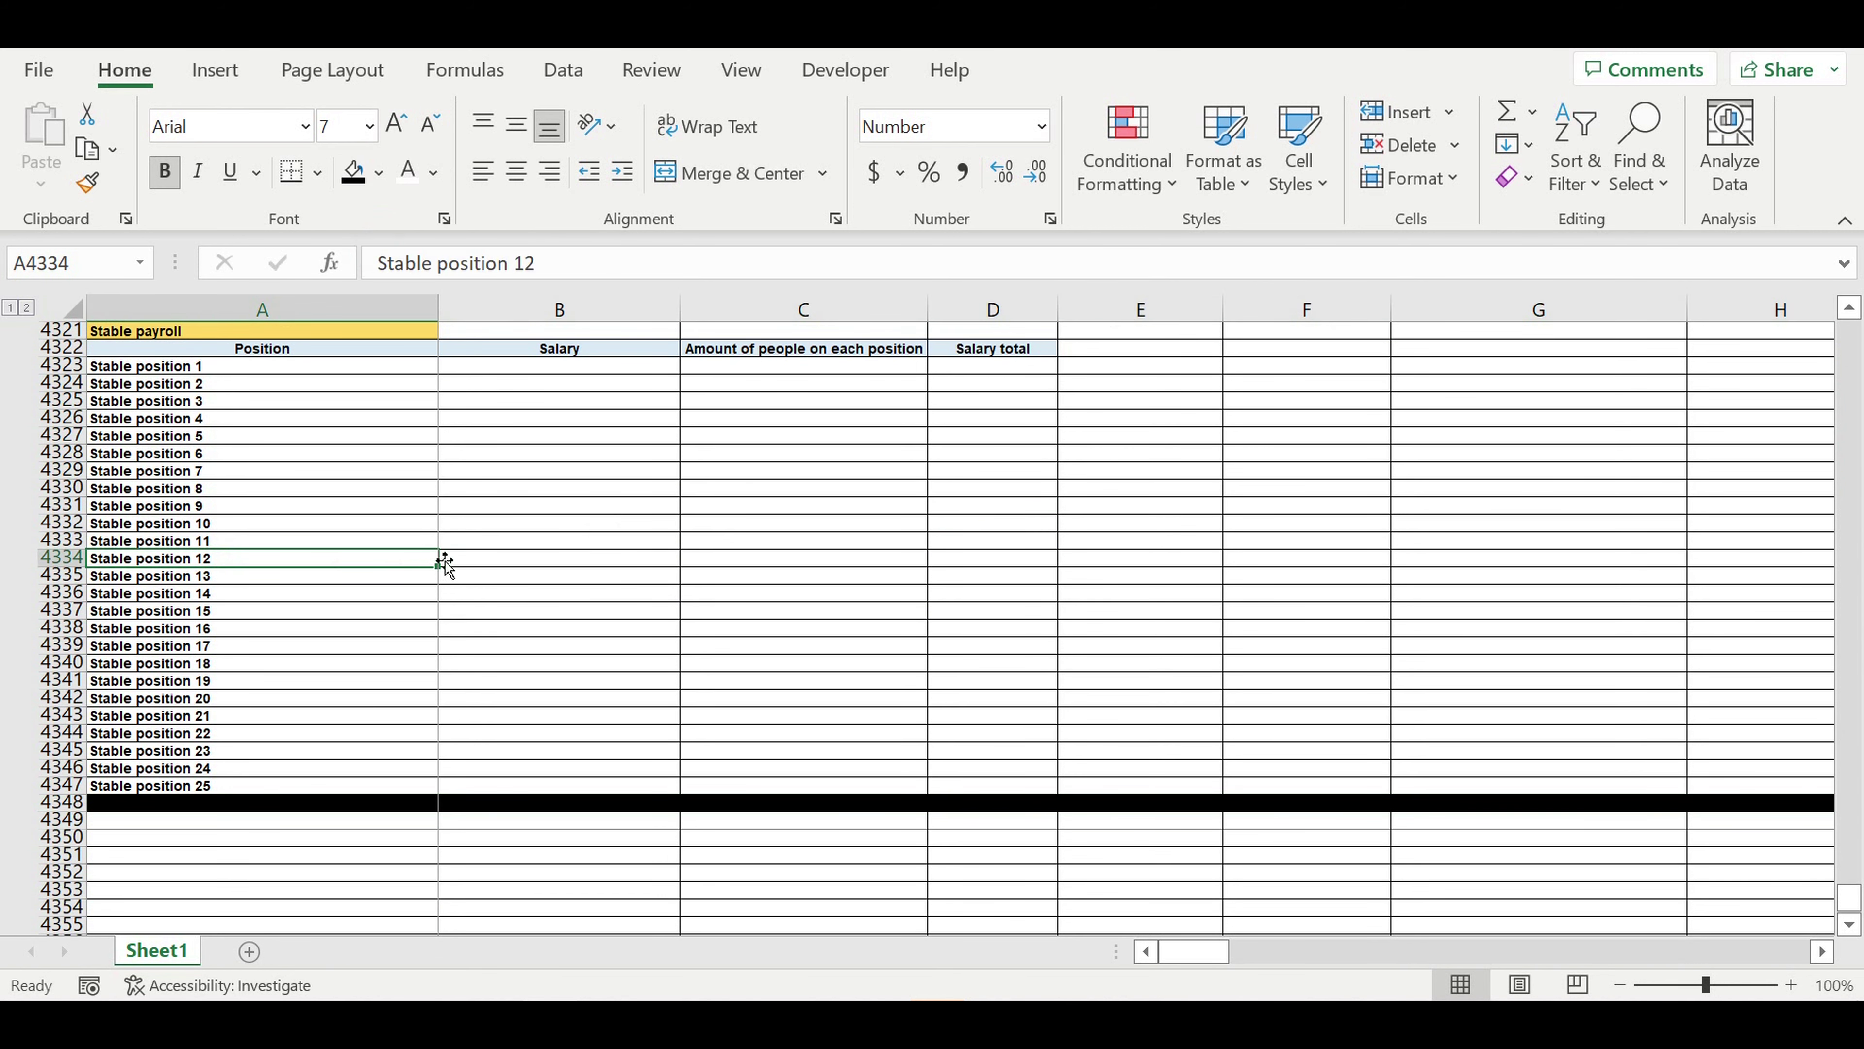
Step: Check the Stable position rows and look back up toward the Direct payroll table
{"action": "left_click", "coordinate": [293, 366]}
{"action": "left_click", "coordinate": [297, 435]}
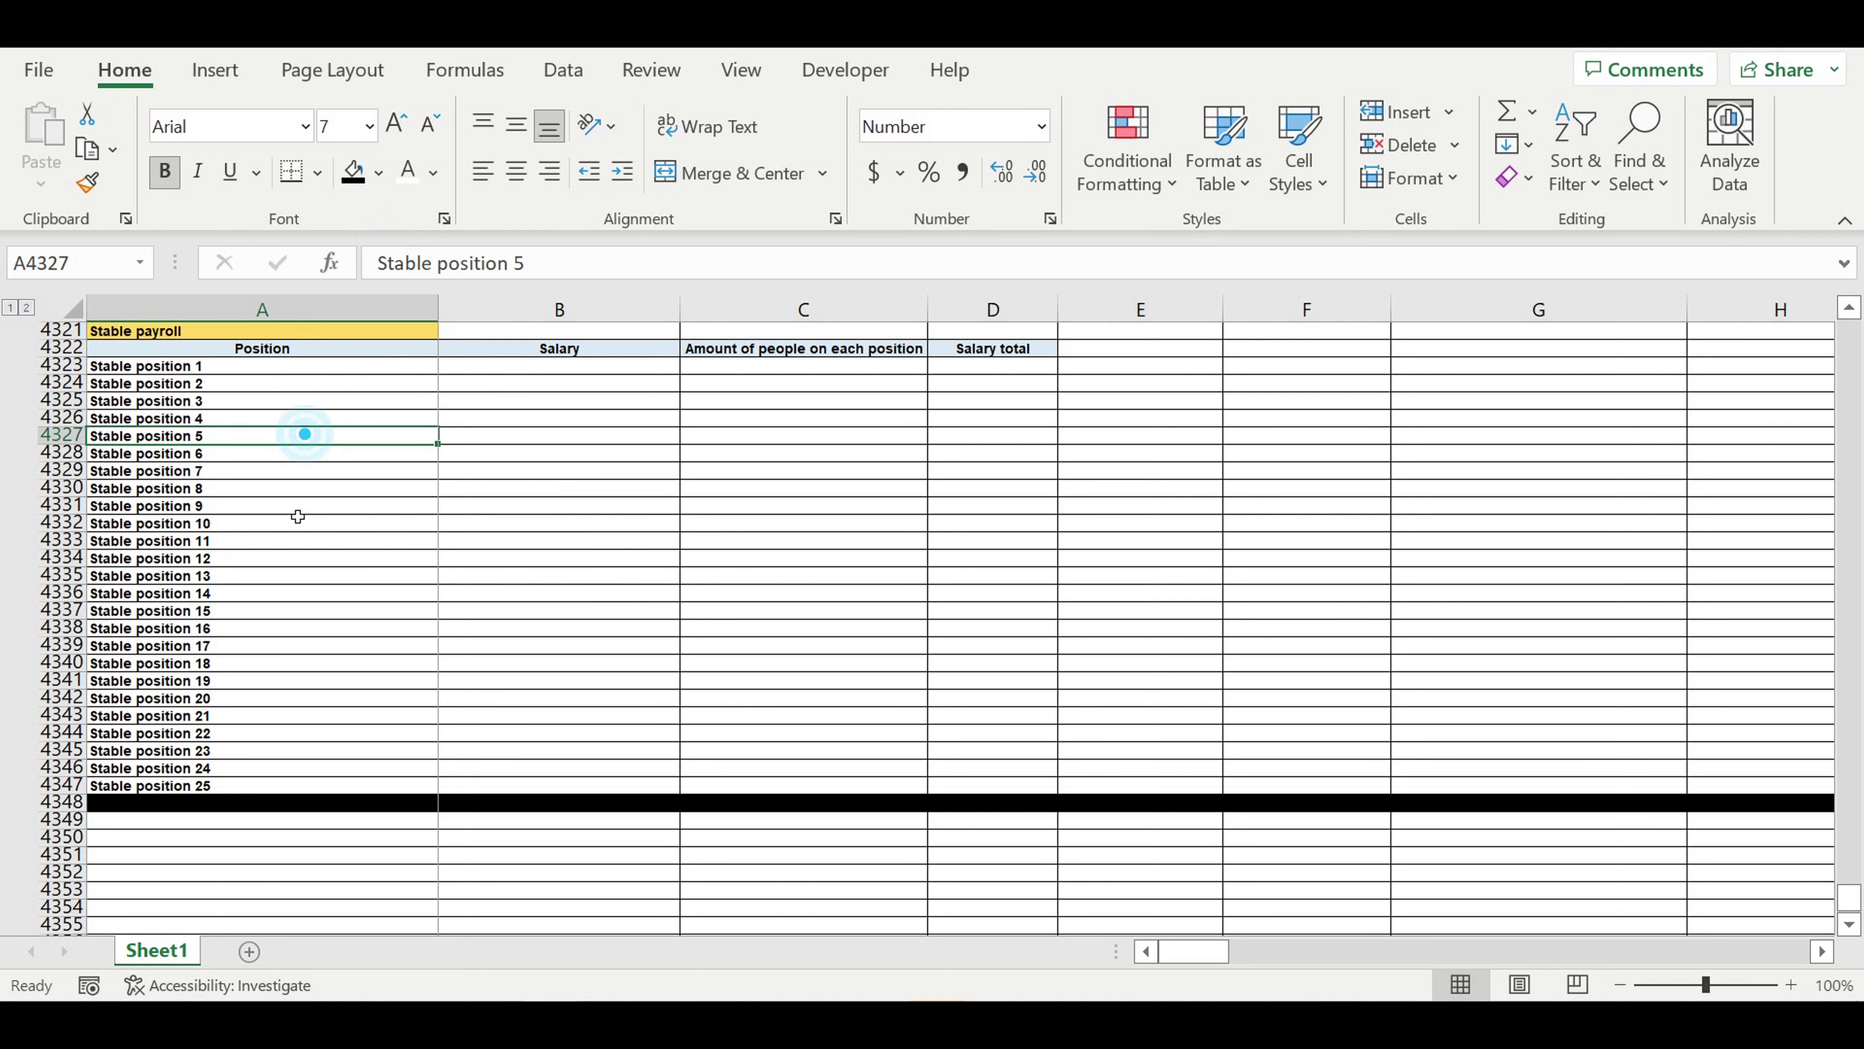
{"action": "left_click", "coordinate": [294, 506]}
{"action": "left_click", "coordinate": [285, 564]}
{"action": "left_click", "coordinate": [297, 595]}
{"action": "scroll", "coordinate": [620, 441], "scroll_direction": "up", "scroll_amount": 3}
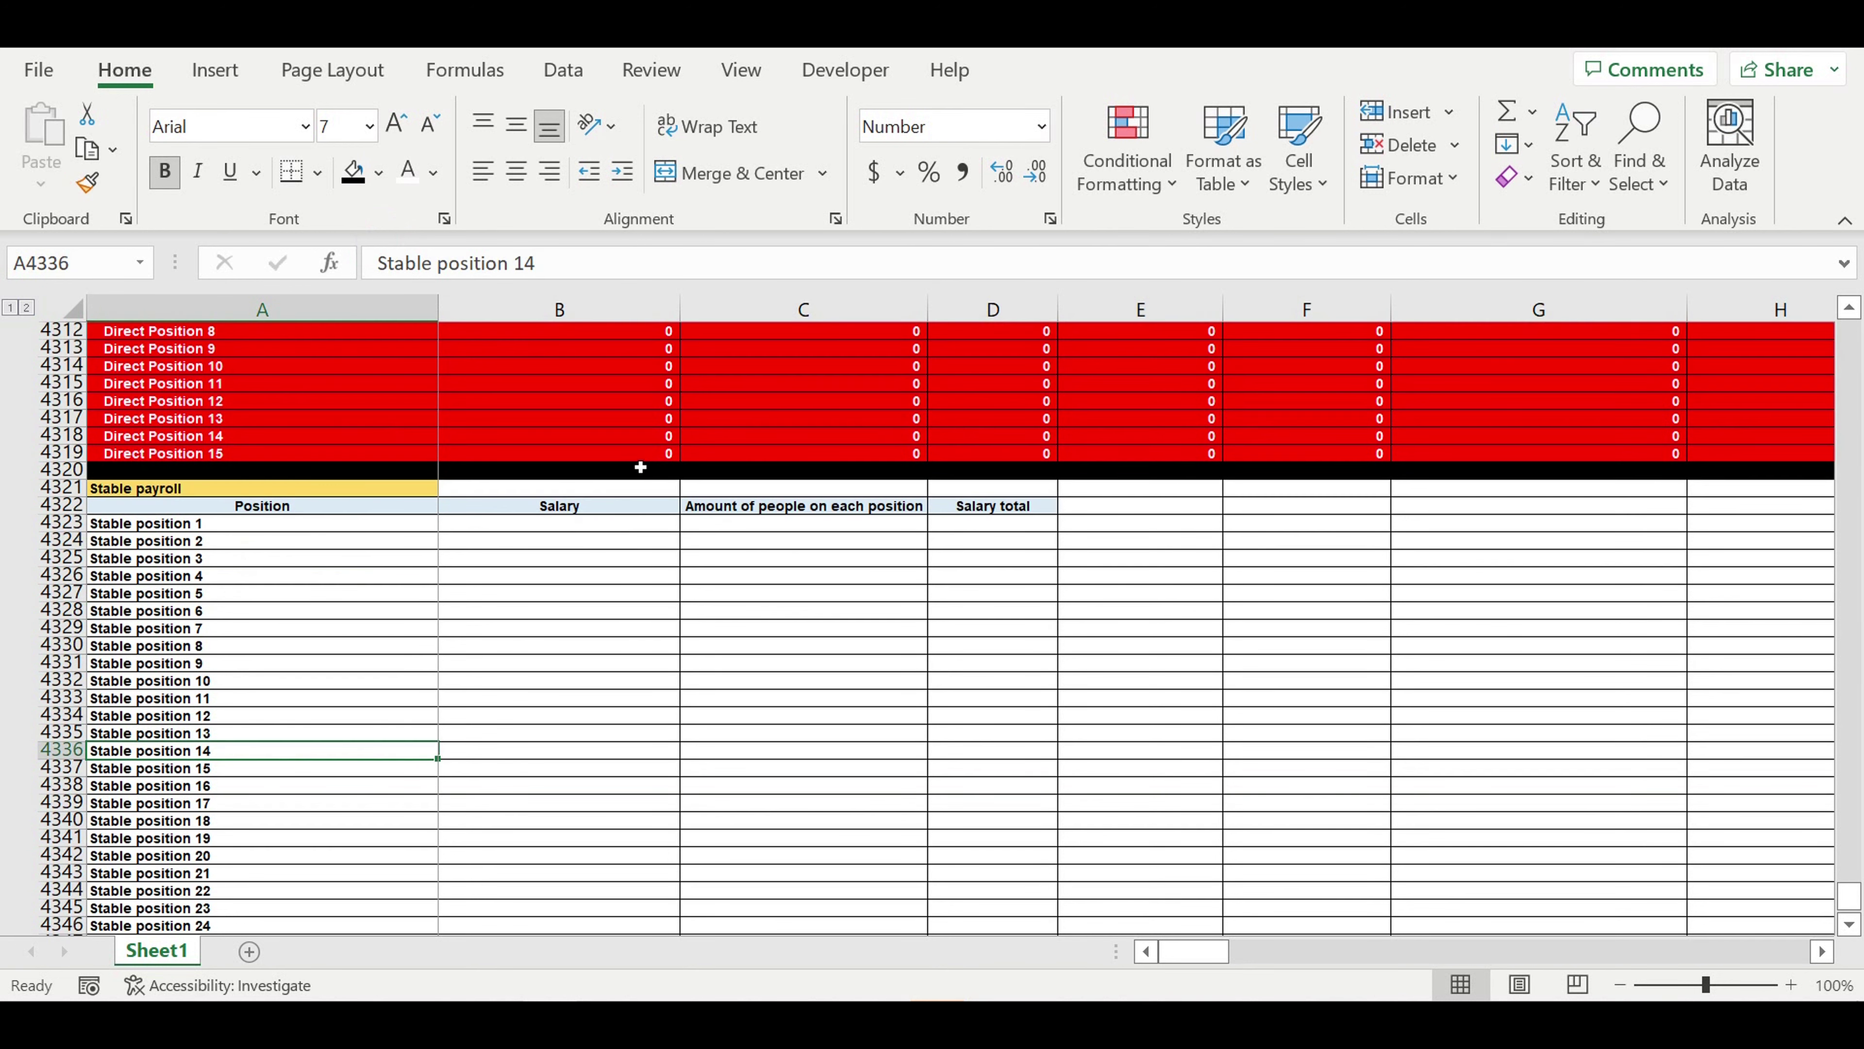
Step: Enter a 1200 salary and 2 people for Stable position 1
{"action": "left_click", "coordinate": [587, 523]}
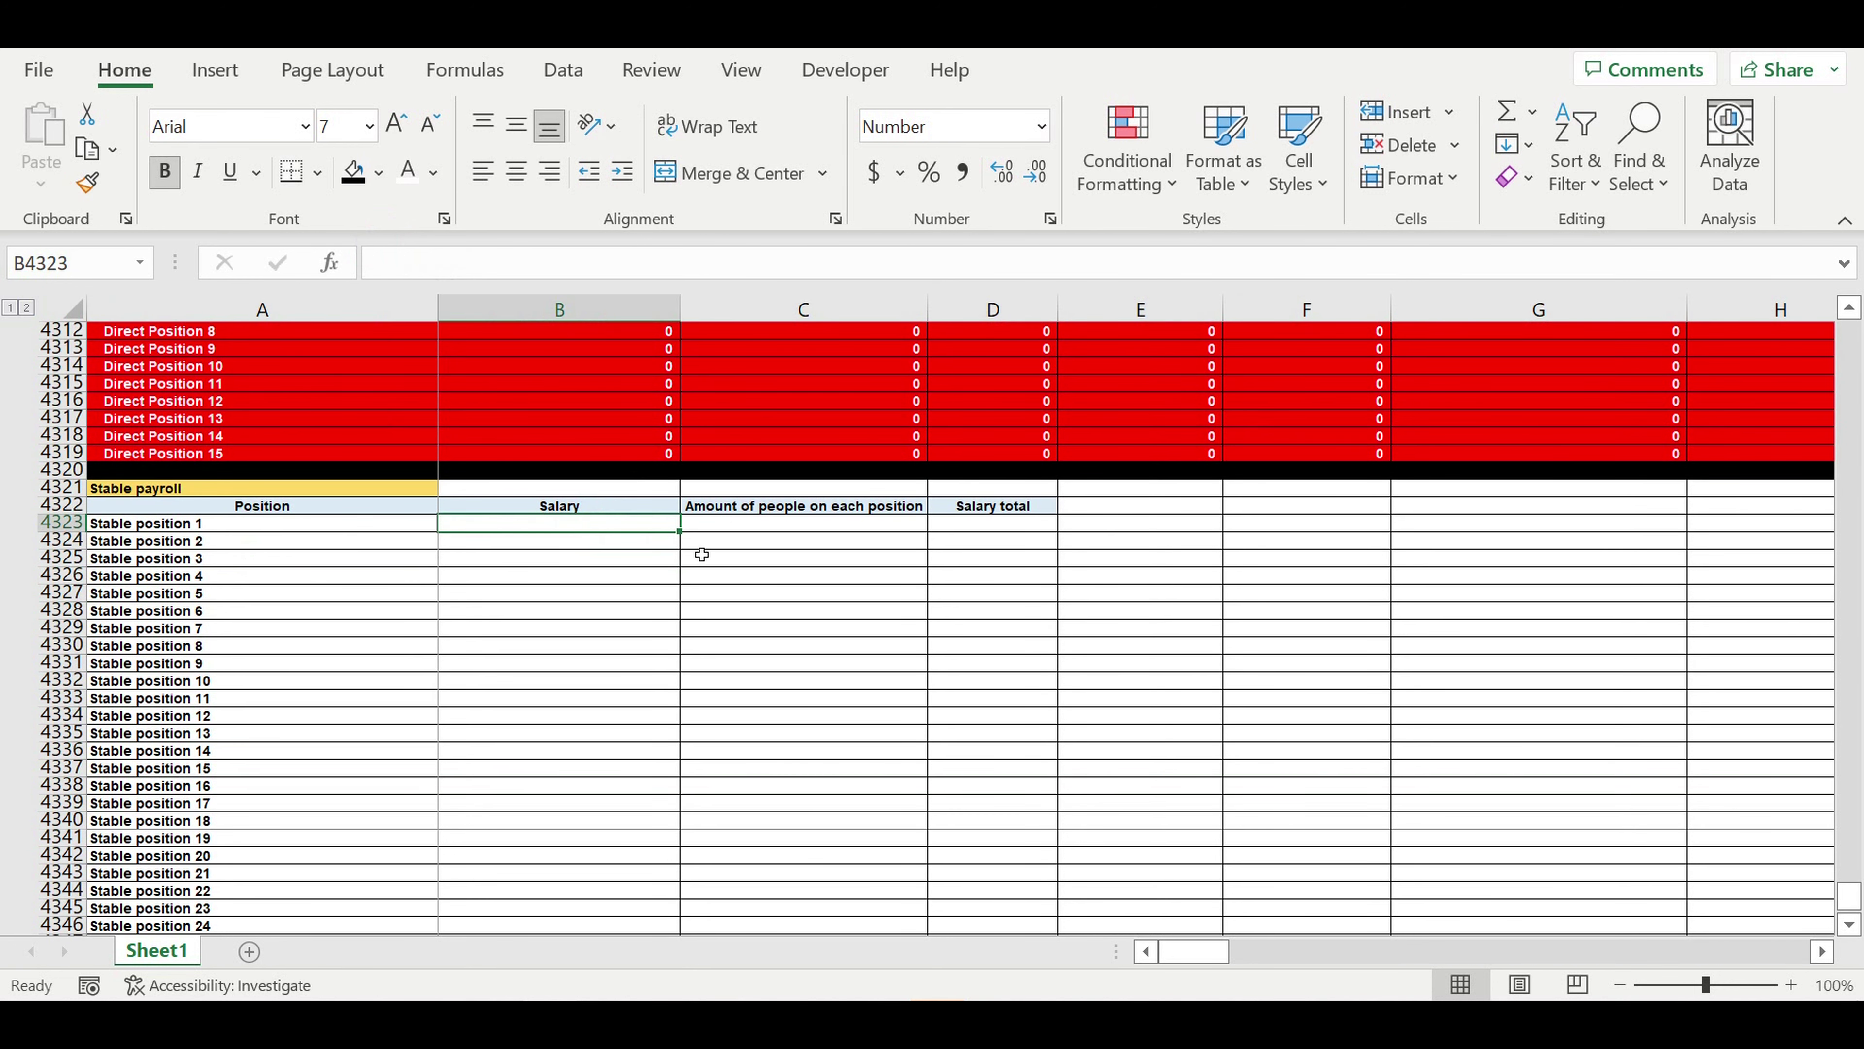
{"action": "type", "text": "1200"}
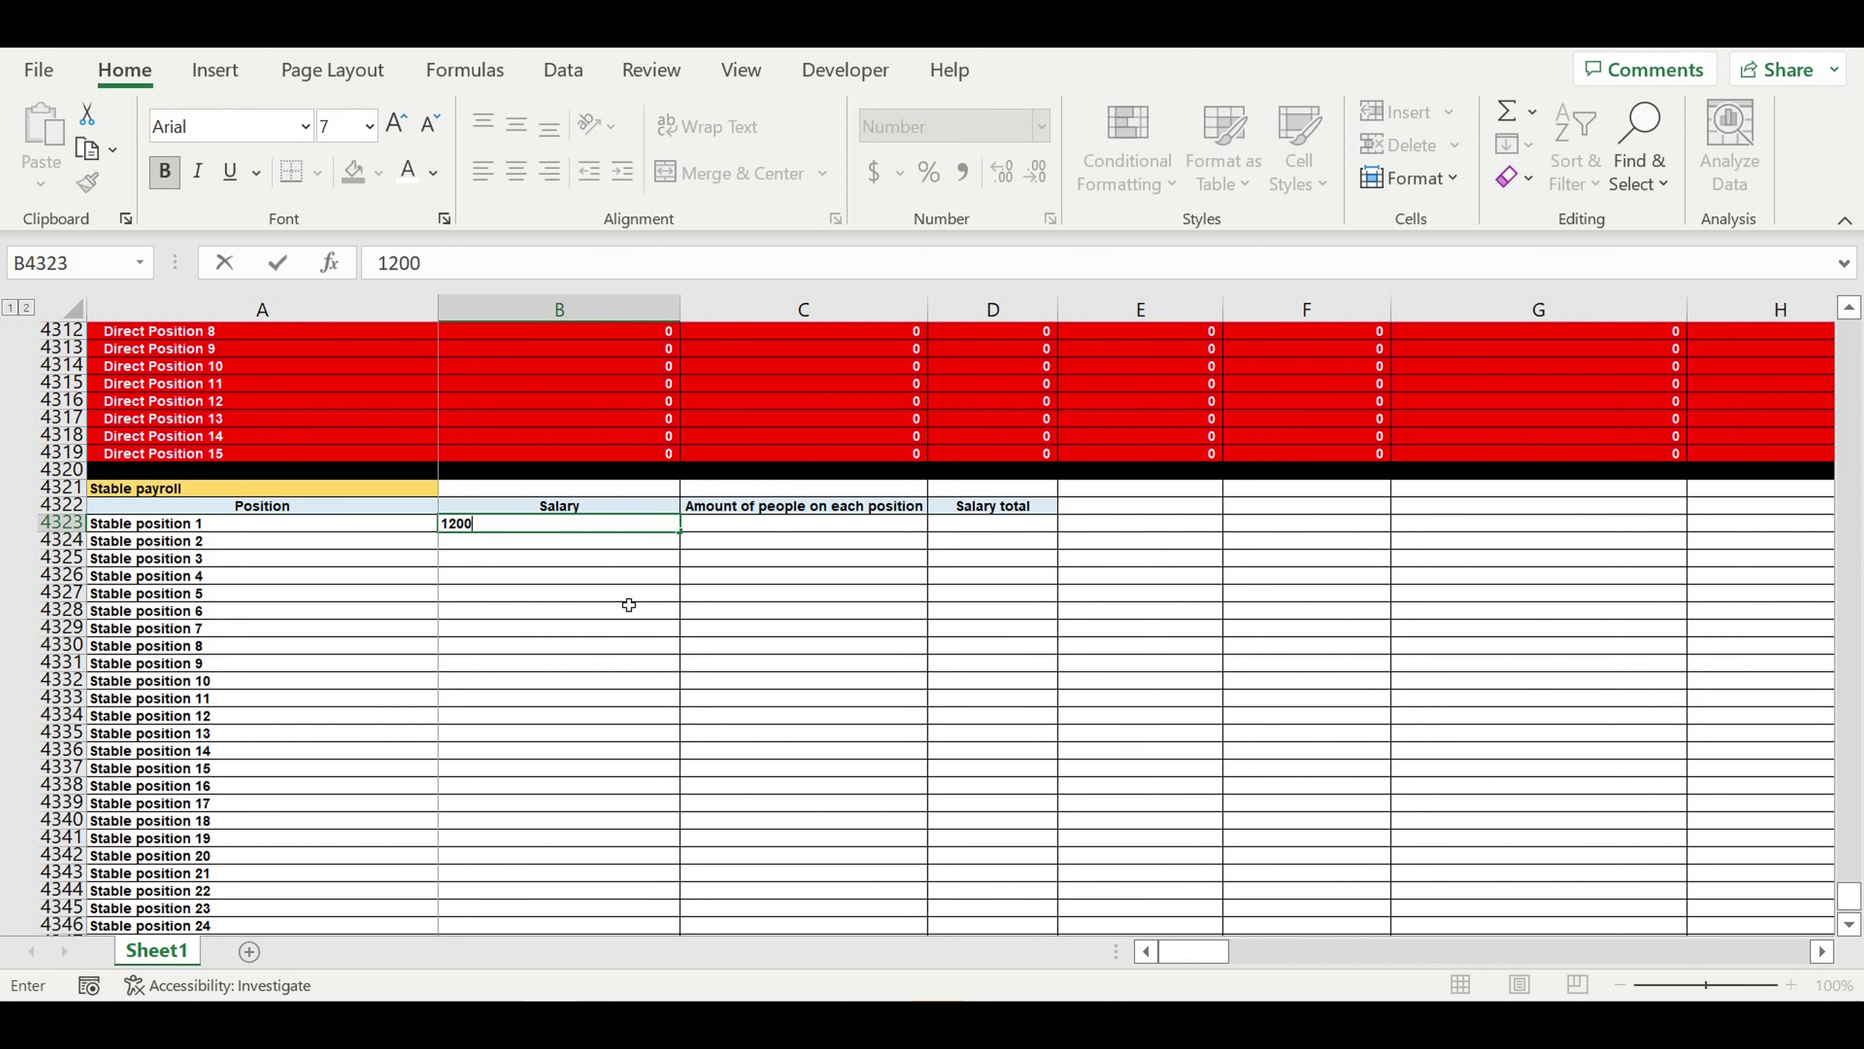
{"action": "key", "text": "Return"}
{"action": "key", "text": "Down"}
{"action": "key", "text": "Down"}
{"action": "key", "text": "Down"}
{"action": "left_click", "coordinate": [739, 528]}
{"action": "type", "text": "2"}
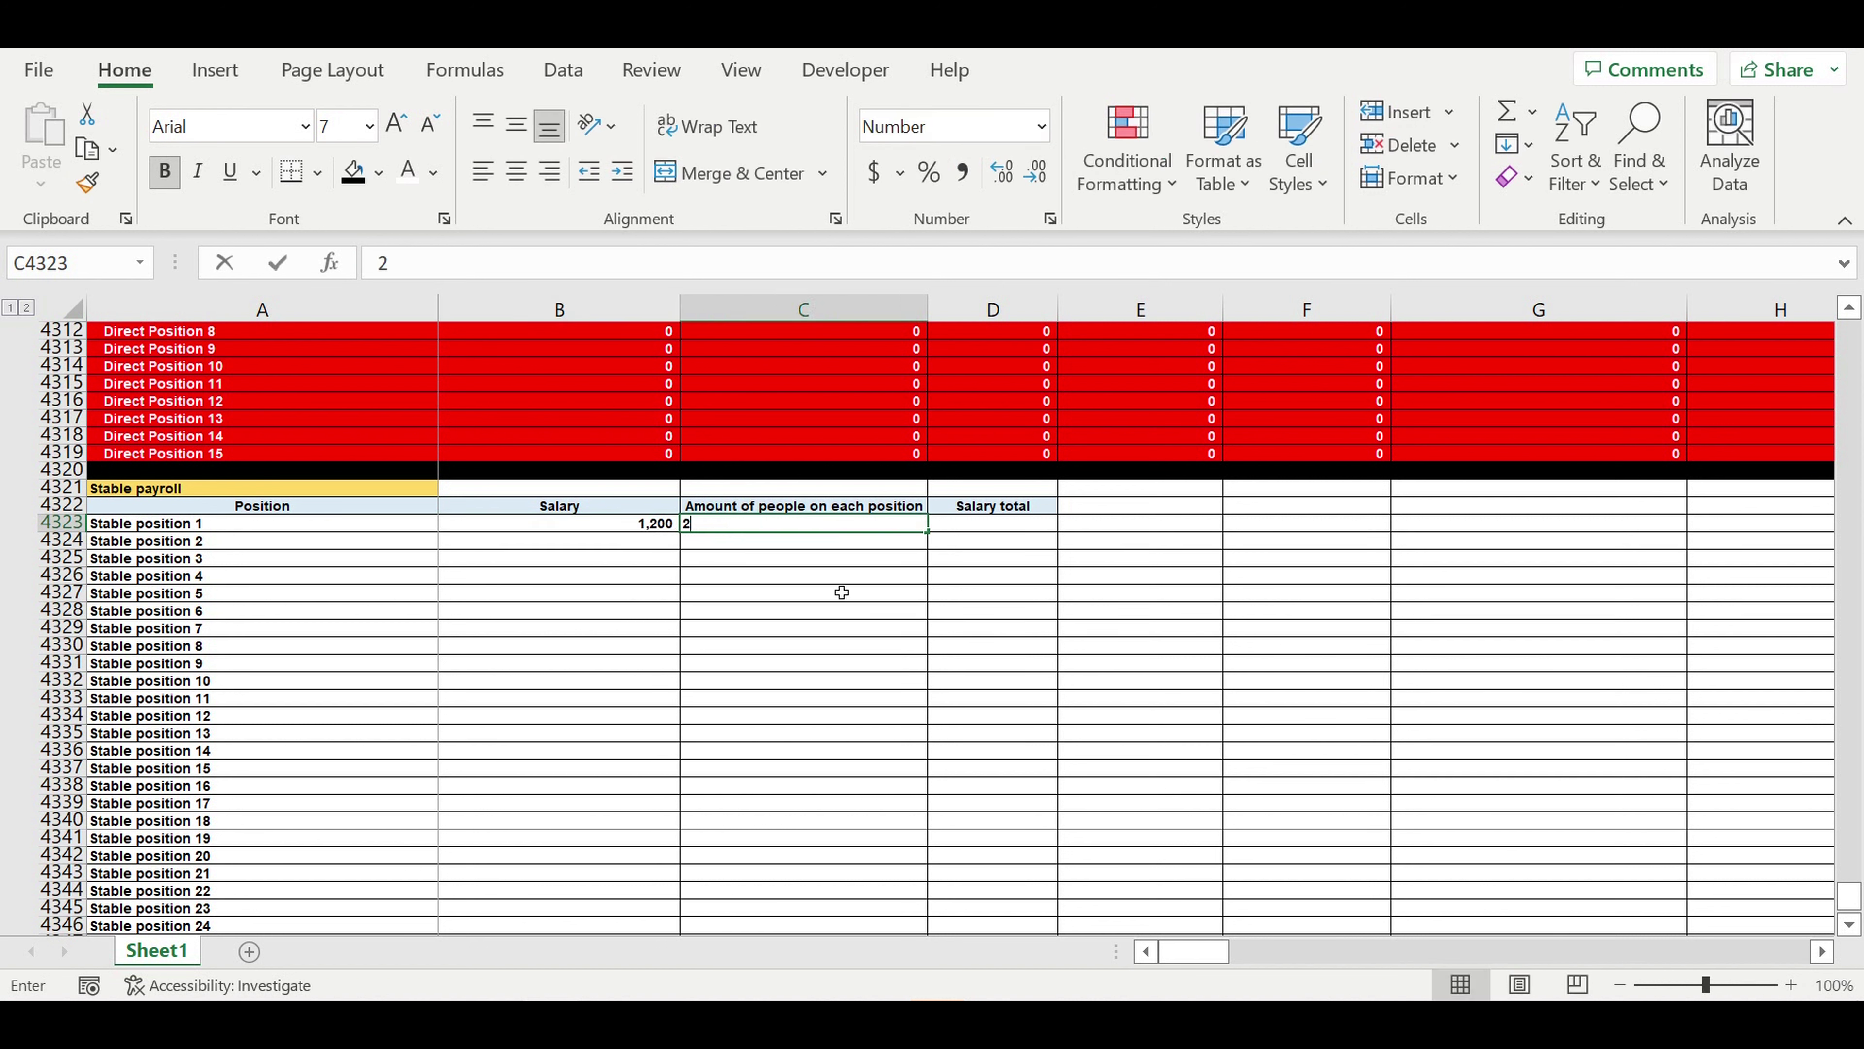
{"action": "left_click", "coordinate": [840, 616]}
Step: Set D4323's Salary total to =B4323*C4323
{"action": "left_click", "coordinate": [1014, 531]}
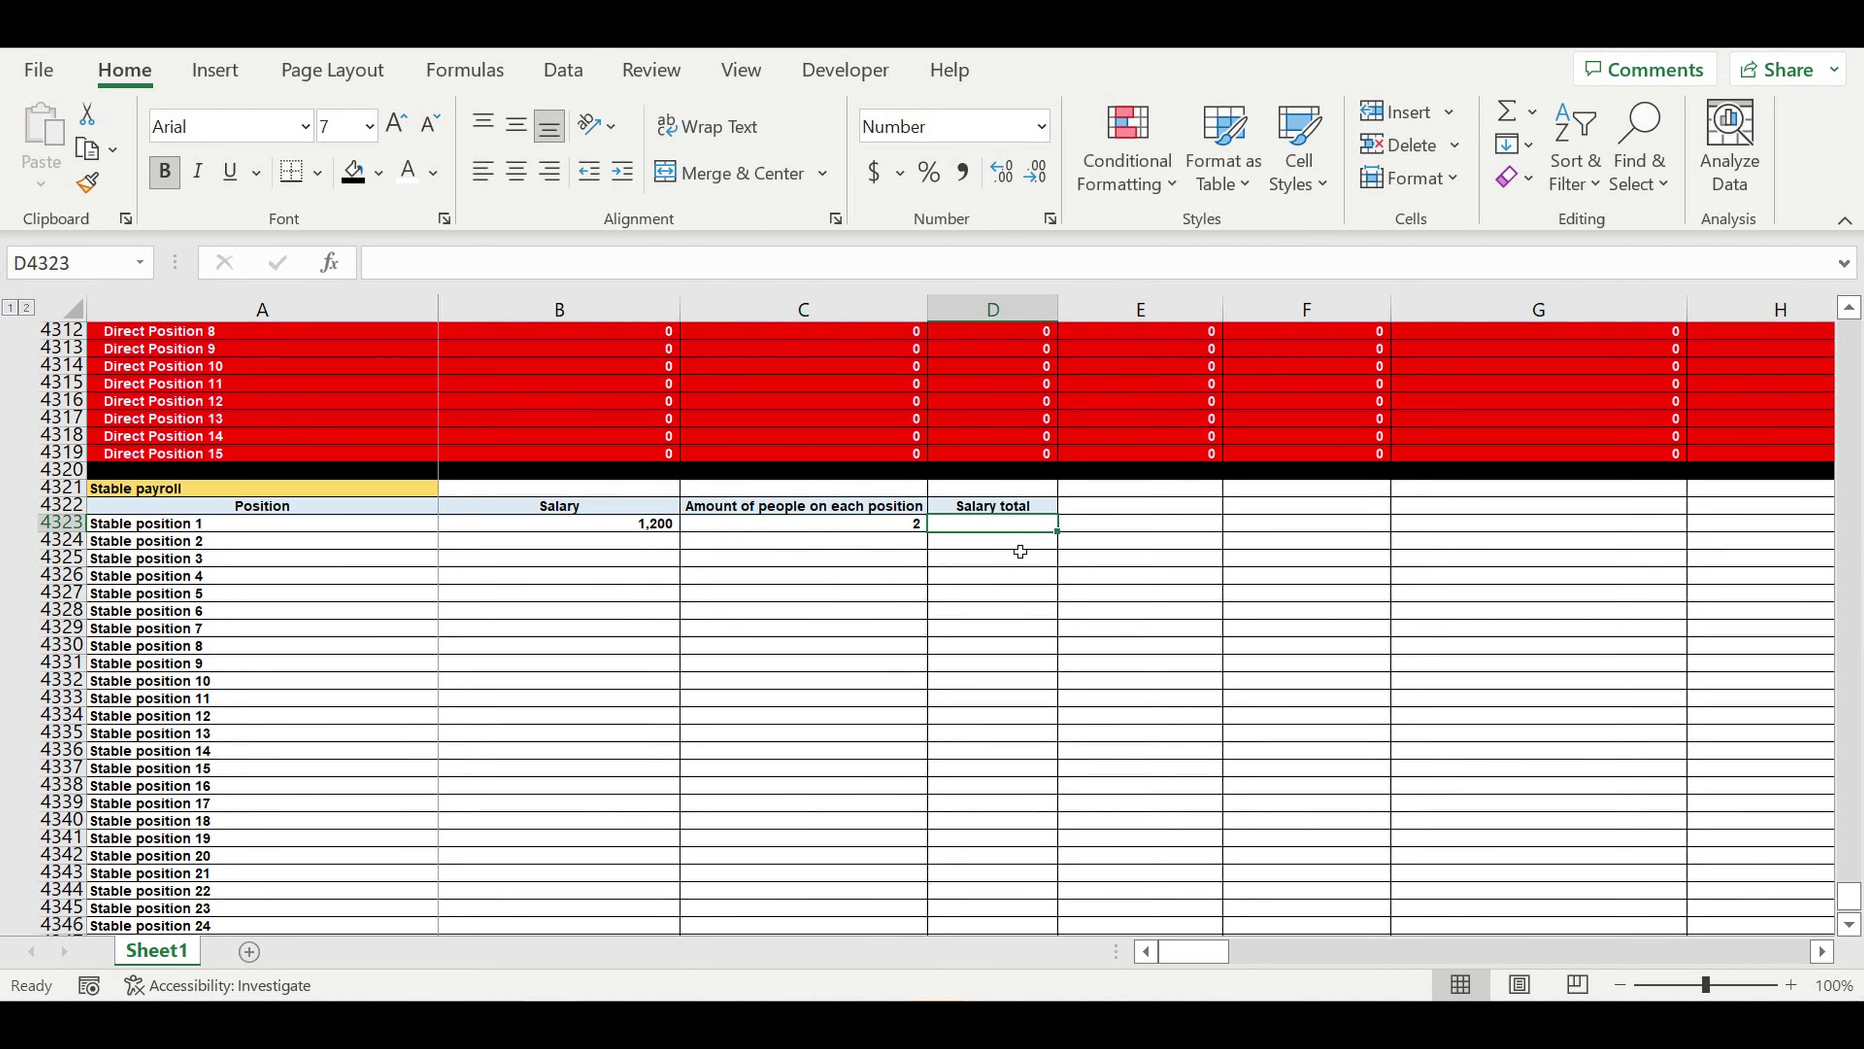
{"action": "type", "text": "="}
{"action": "left_click", "coordinate": [618, 525]}
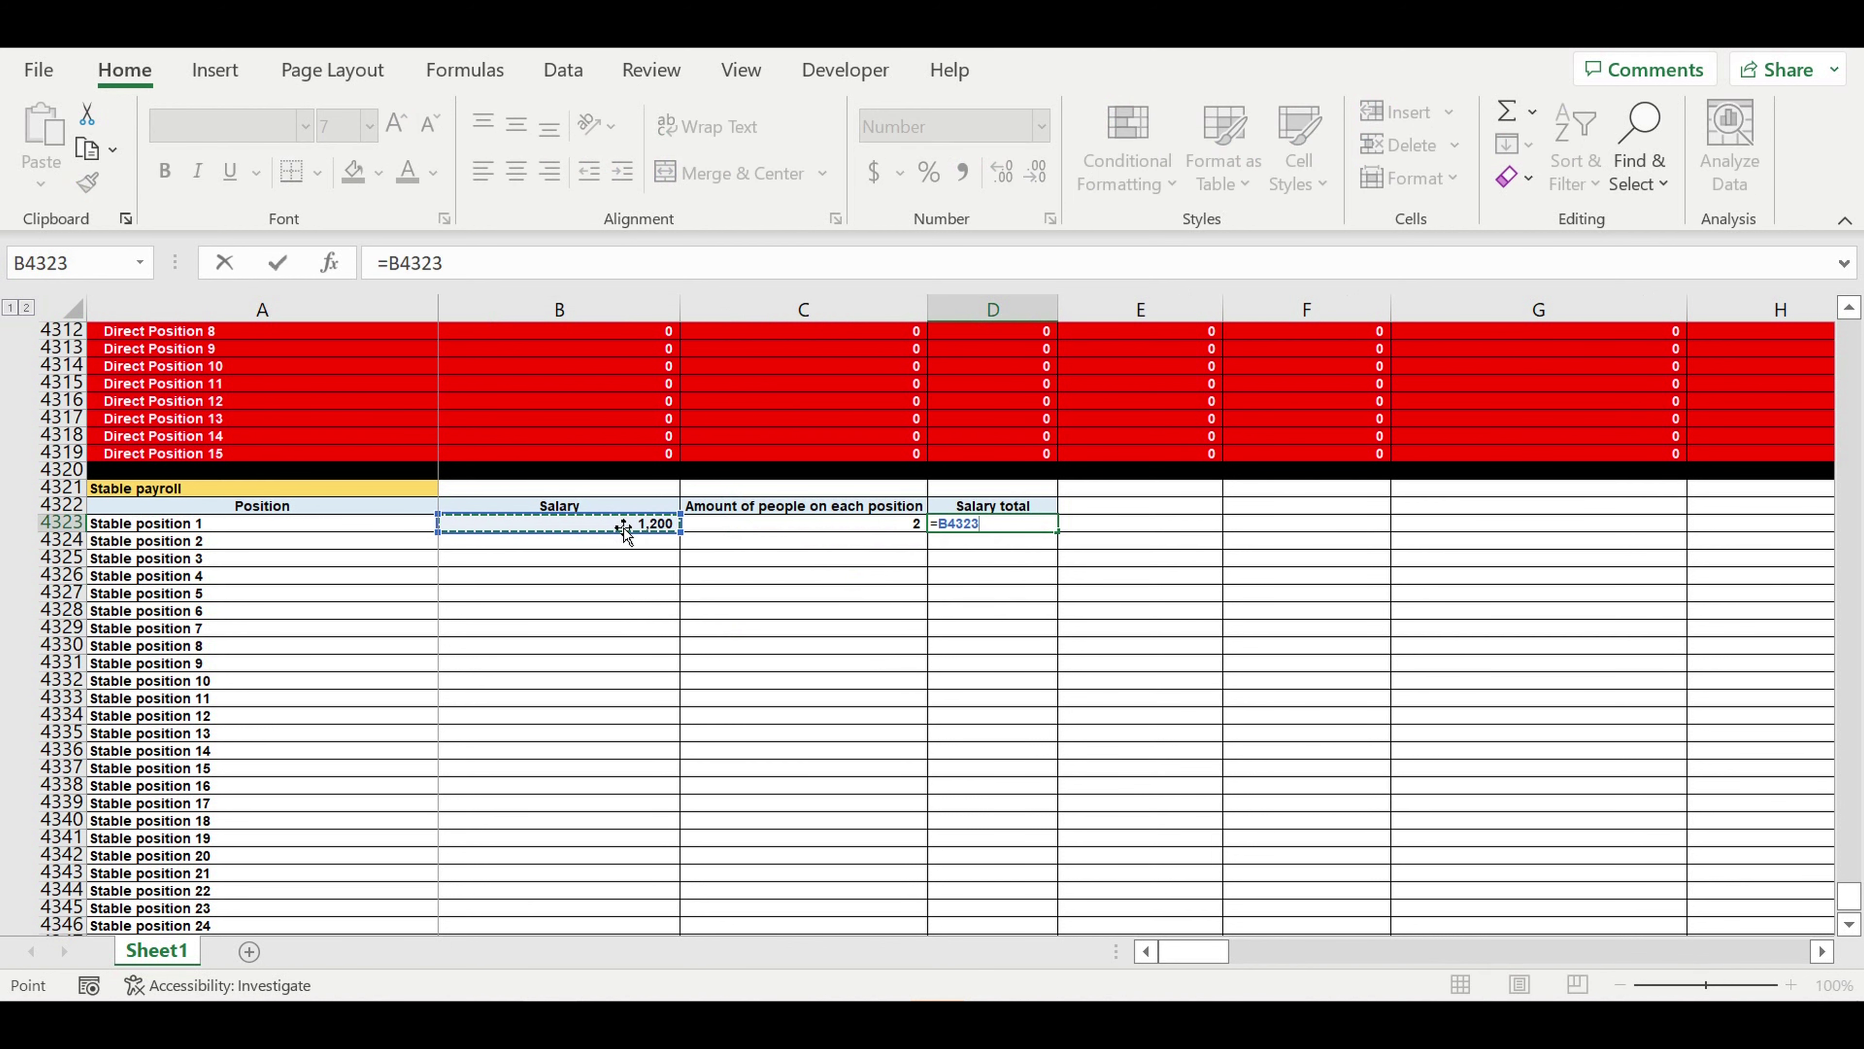
{"action": "type", "text": "*"}
{"action": "left_click", "coordinate": [841, 529]}
{"action": "key", "text": "Return"}
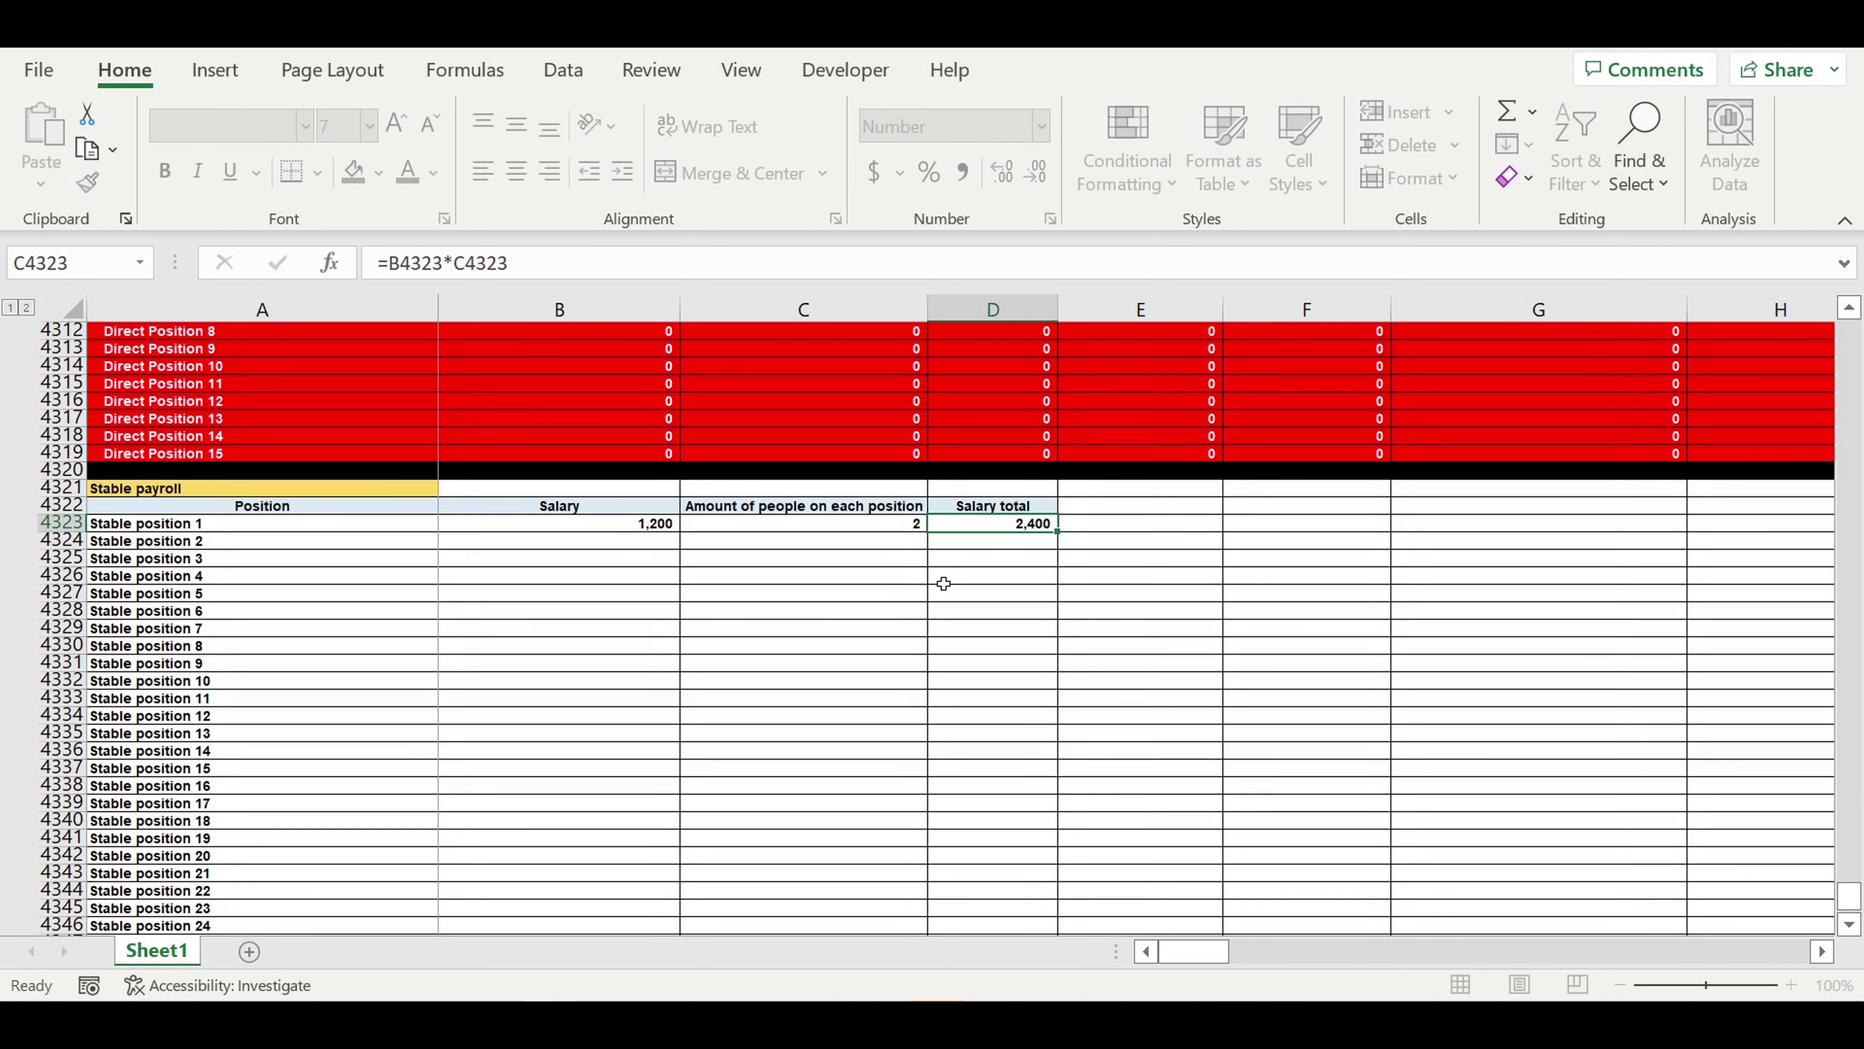
Step: Copy the salary, headcount and total down to Stable position 25 in row 4347
{"action": "left_click", "coordinate": [950, 580]}
{"action": "left_click_drag", "start_coordinate": [618, 530], "coordinate": [990, 897]}
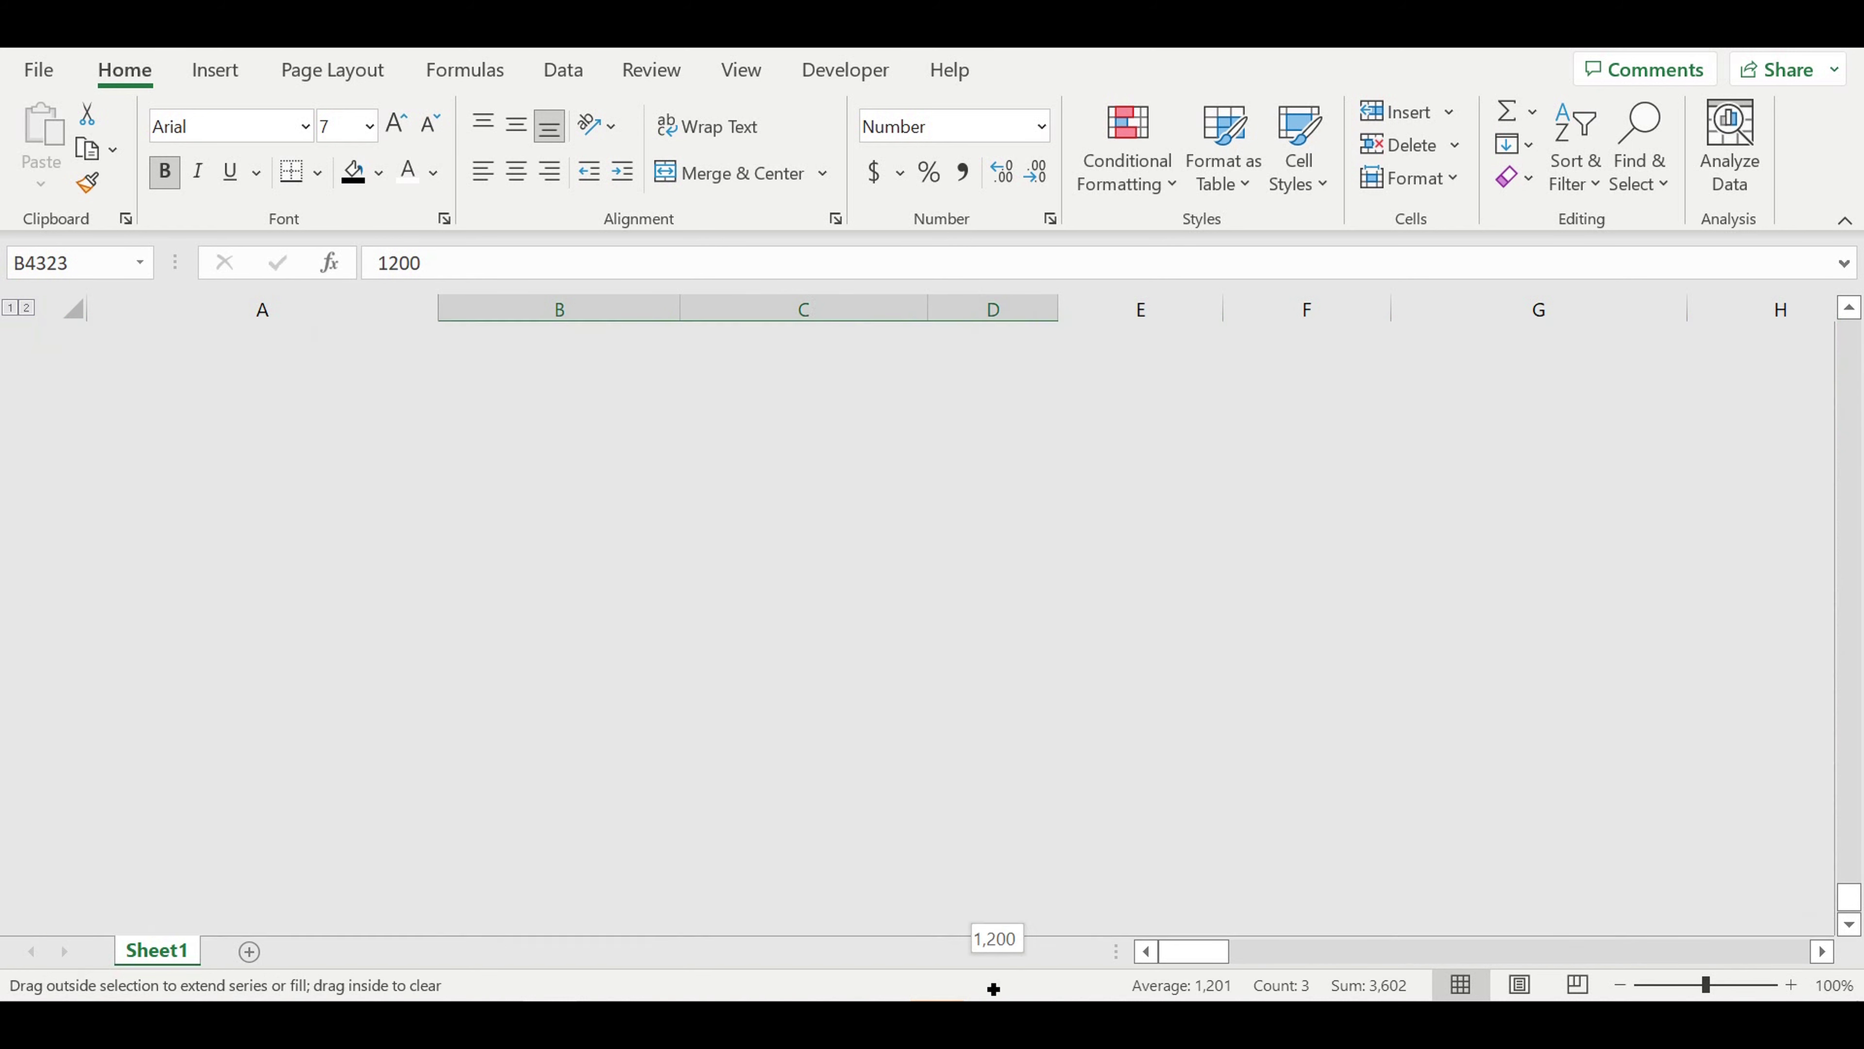
{"action": "left_click_drag", "start_coordinate": [994, 989], "coordinate": [989, 891]}
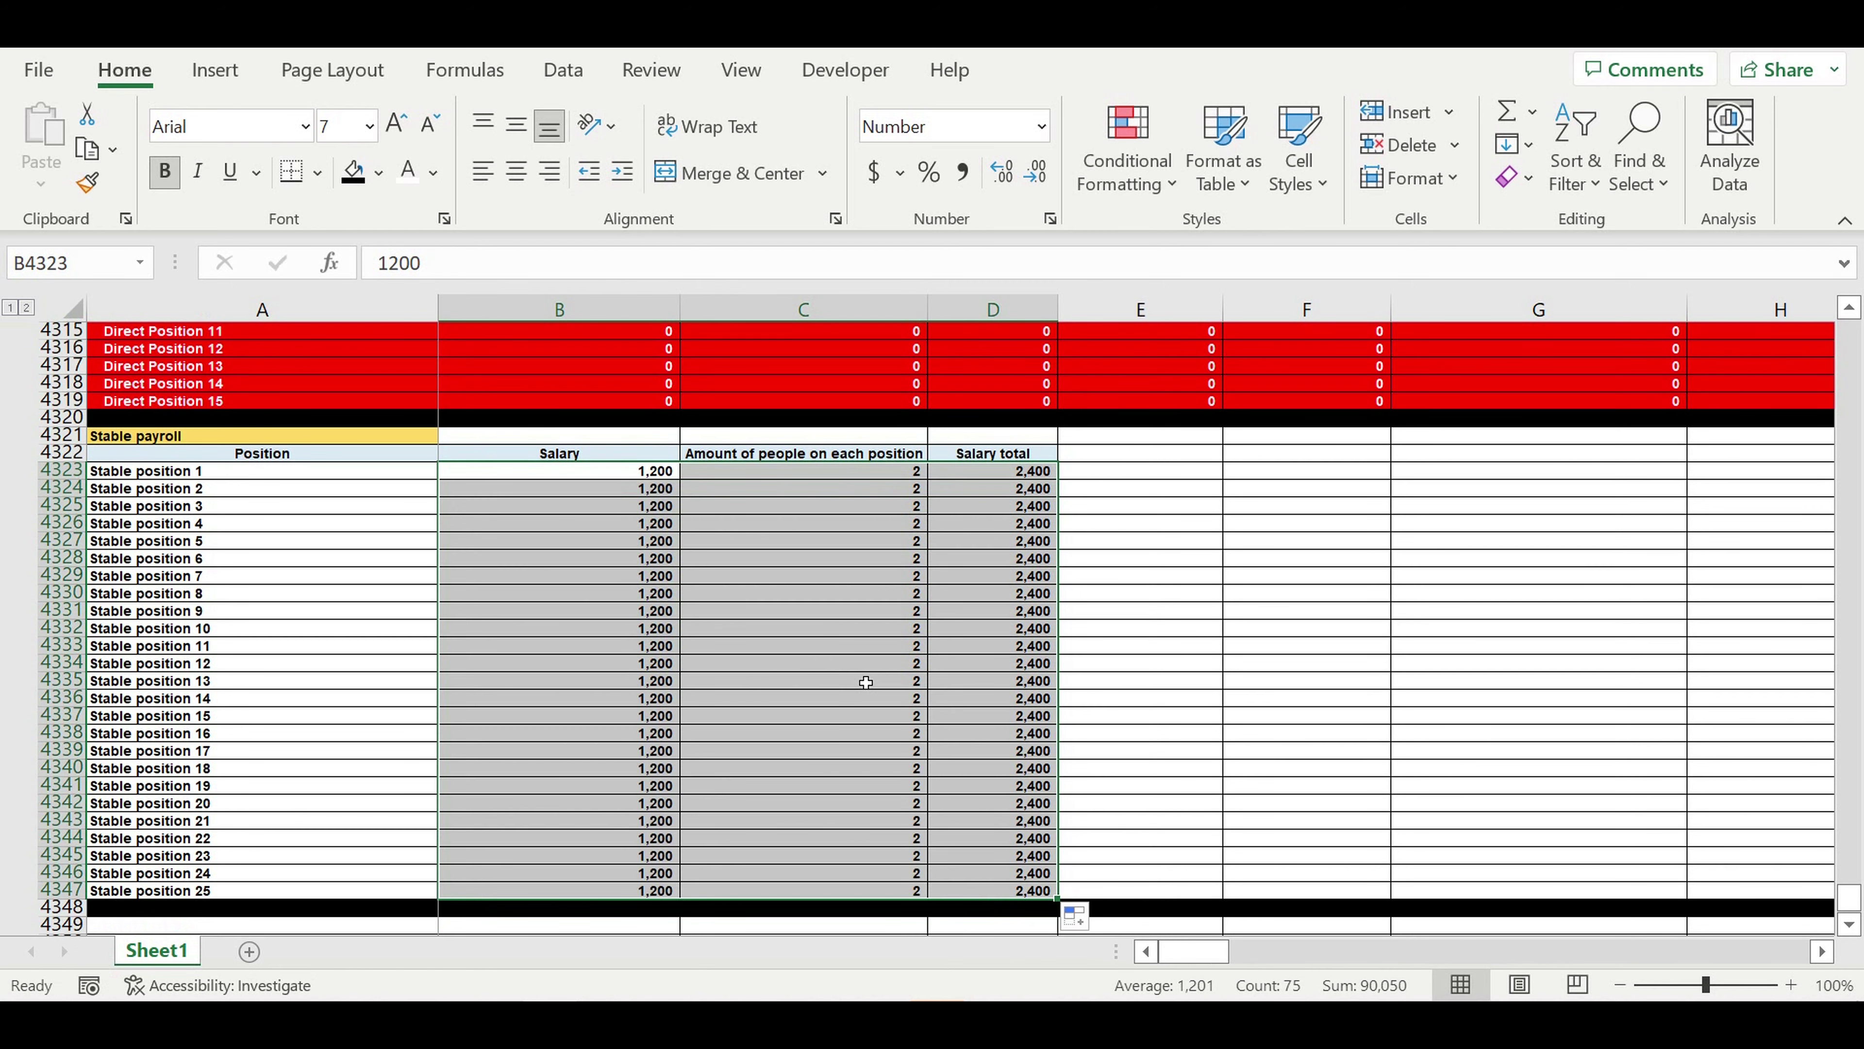
{"action": "left_click", "coordinate": [866, 682]}
Step: Give A4323:C4347 white text on a light blue fill
{"action": "left_click_drag", "start_coordinate": [367, 478], "coordinate": [807, 892]}
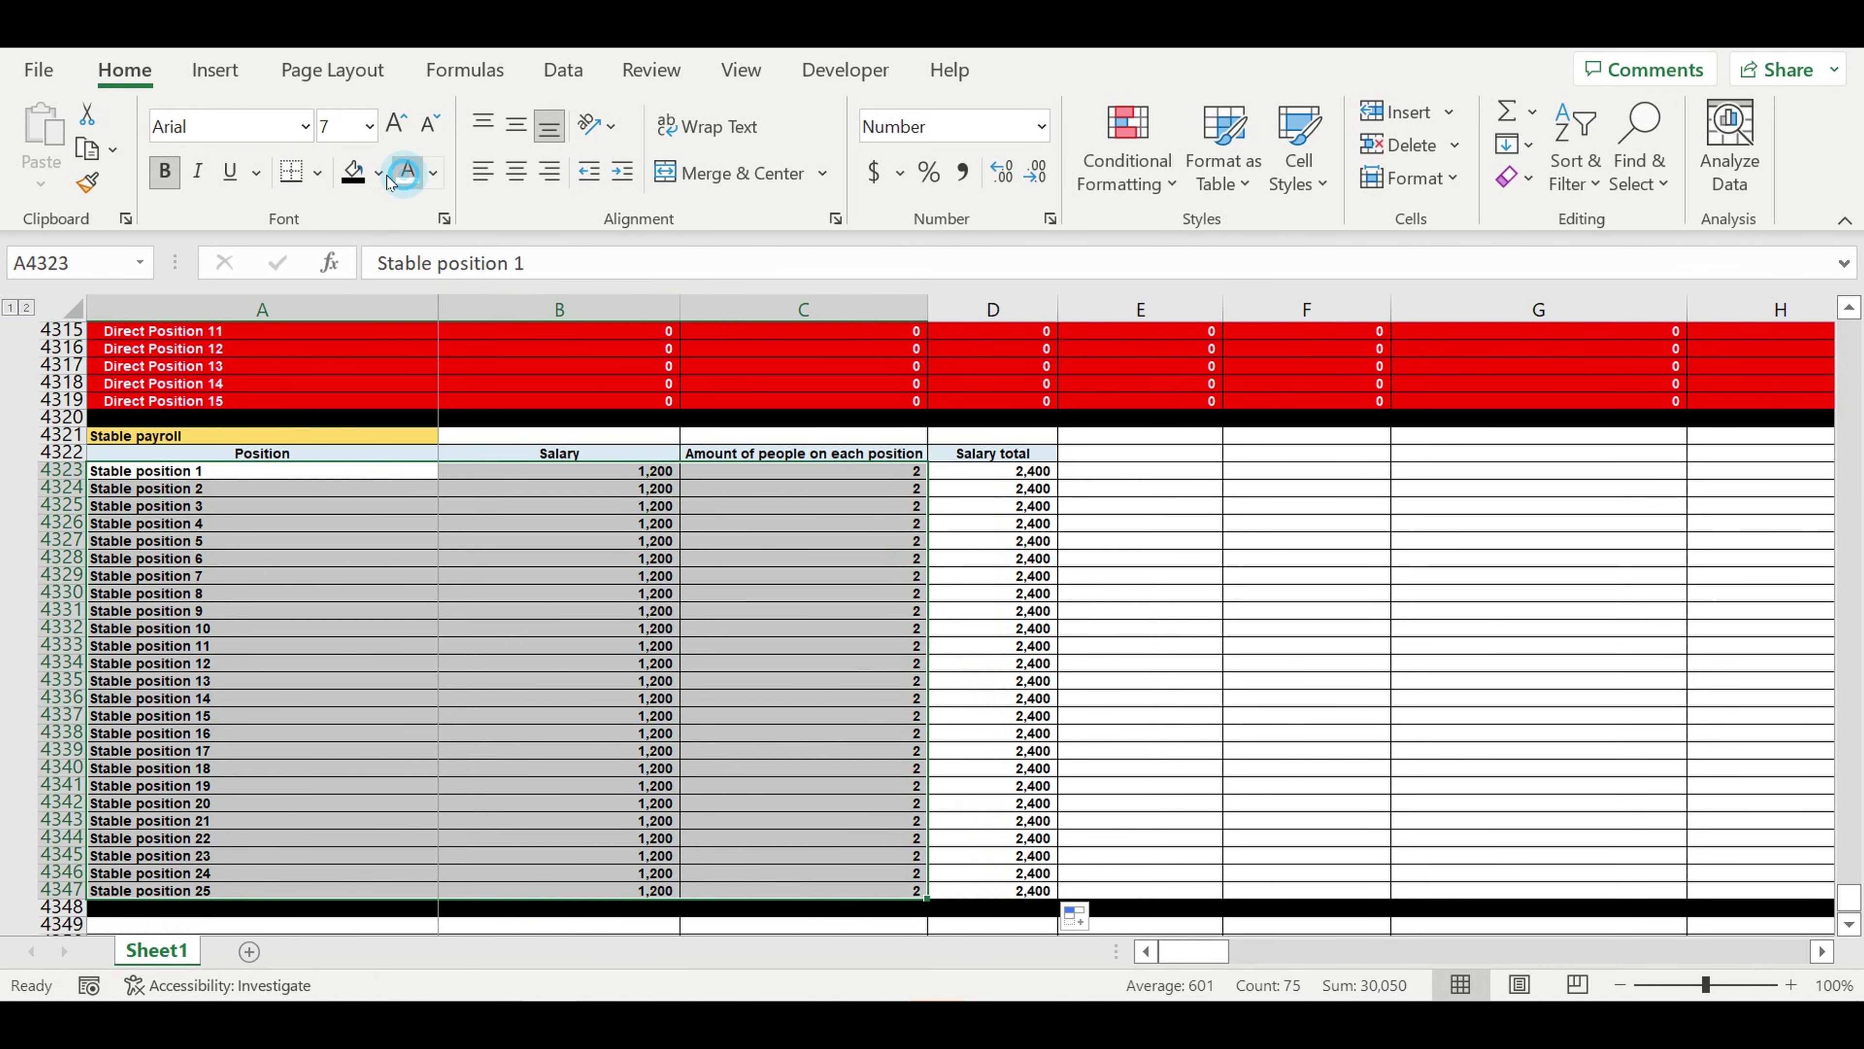
{"action": "left_click", "coordinate": [408, 171]}
{"action": "left_click", "coordinate": [379, 172]}
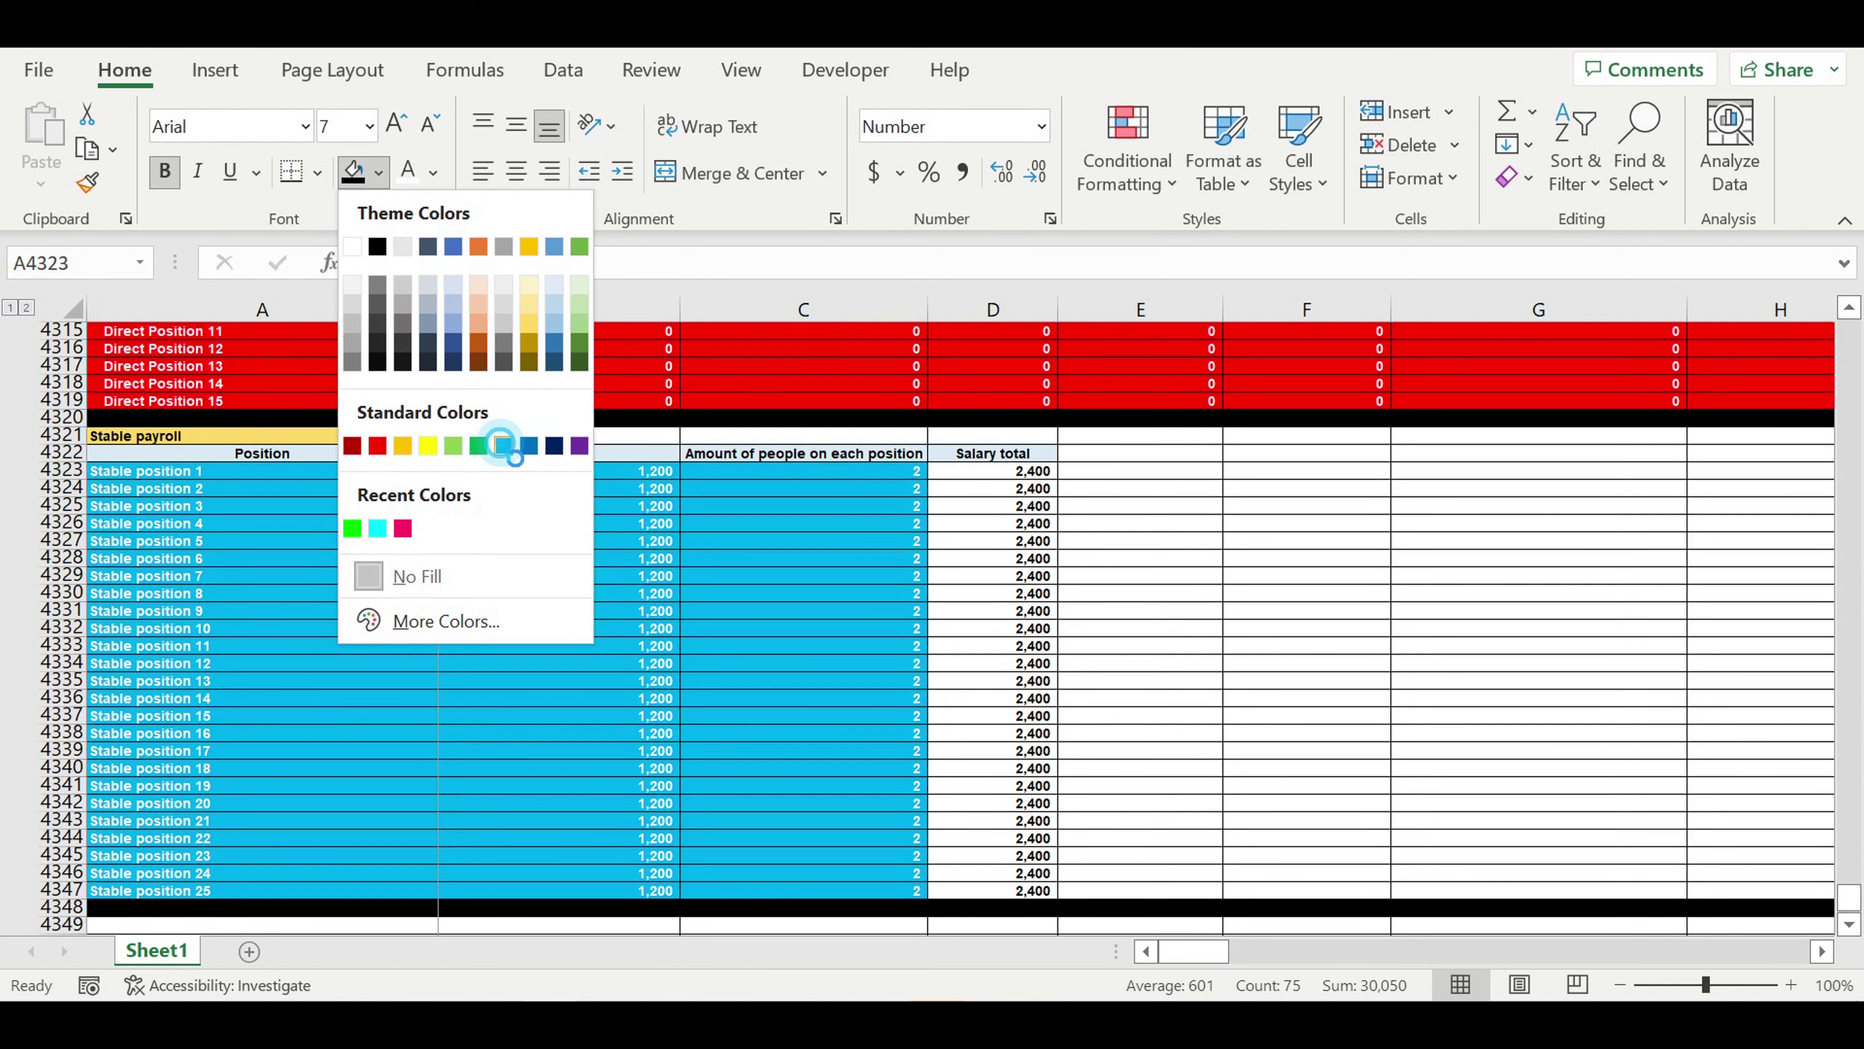
{"action": "left_click", "coordinate": [504, 446]}
{"action": "left_click", "coordinate": [582, 614]}
{"action": "left_click", "coordinate": [810, 580]}
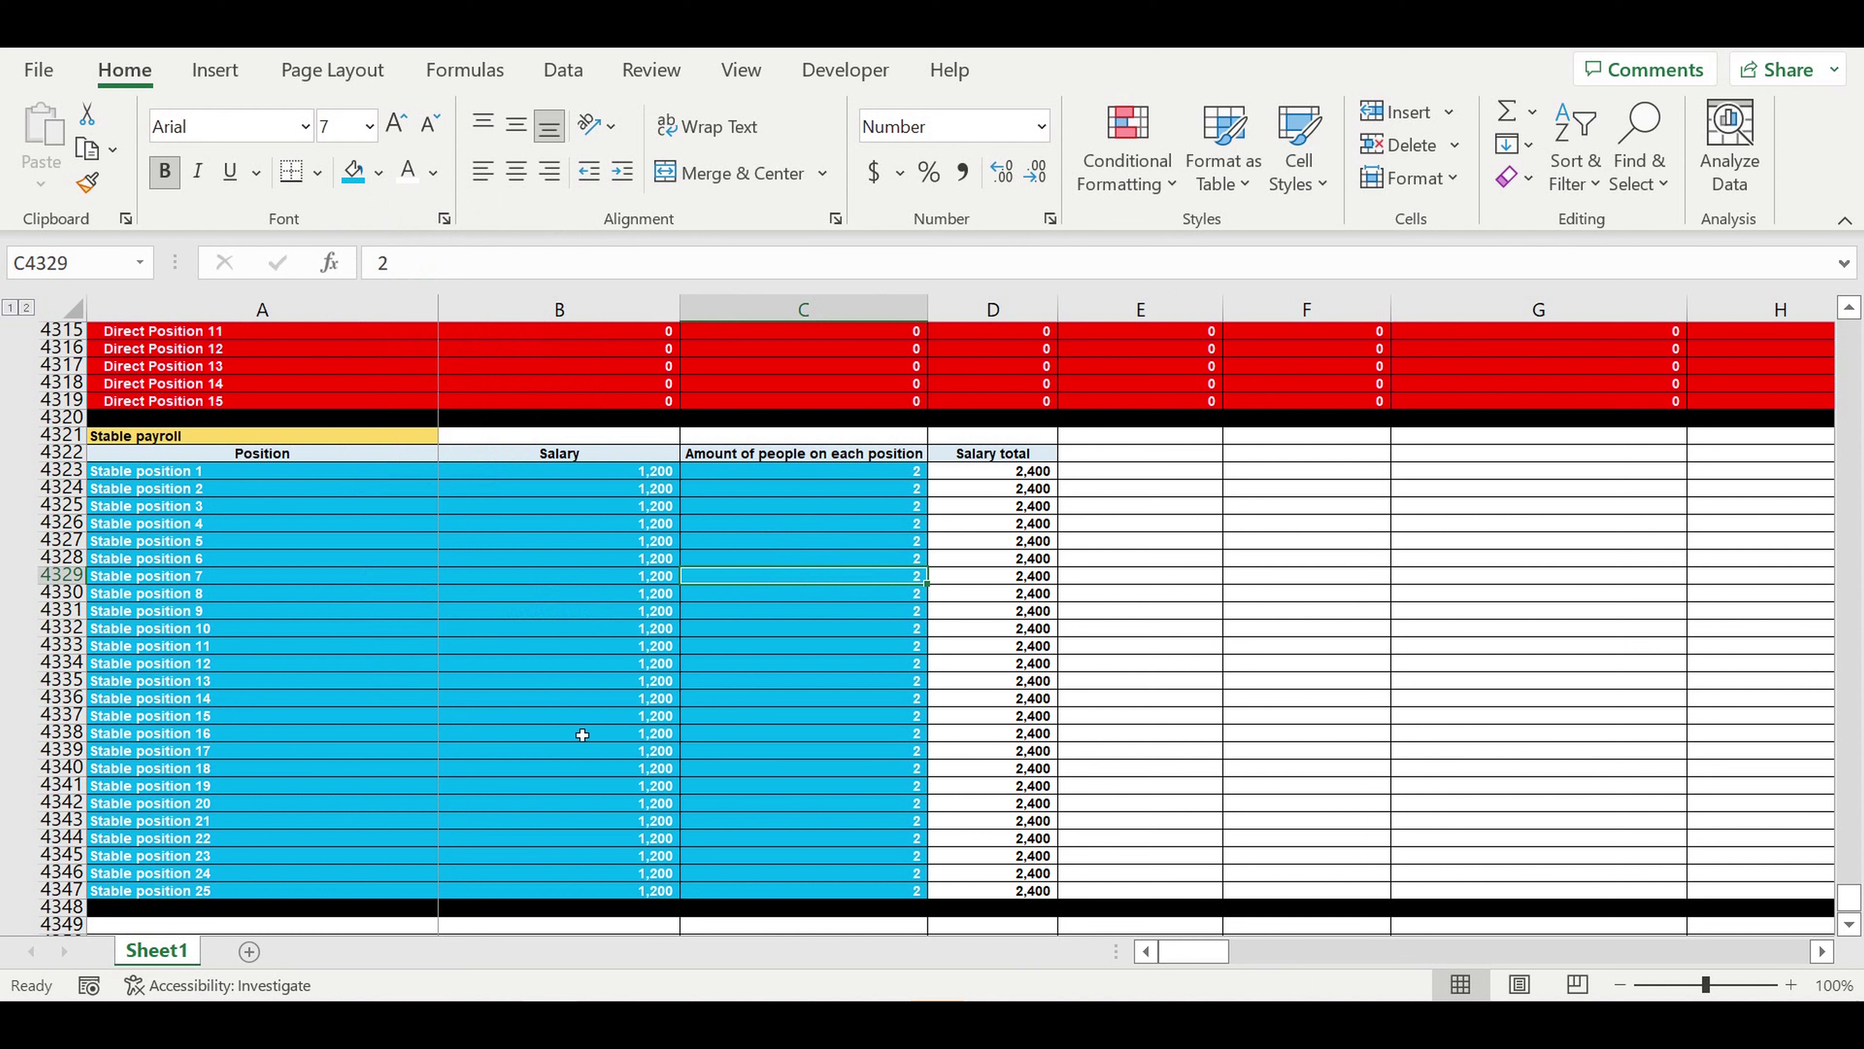
{"action": "left_click_drag", "start_coordinate": [432, 543], "coordinate": [807, 768]}
{"action": "scroll", "coordinate": [732, 621], "scroll_direction": "up", "scroll_amount": 7}
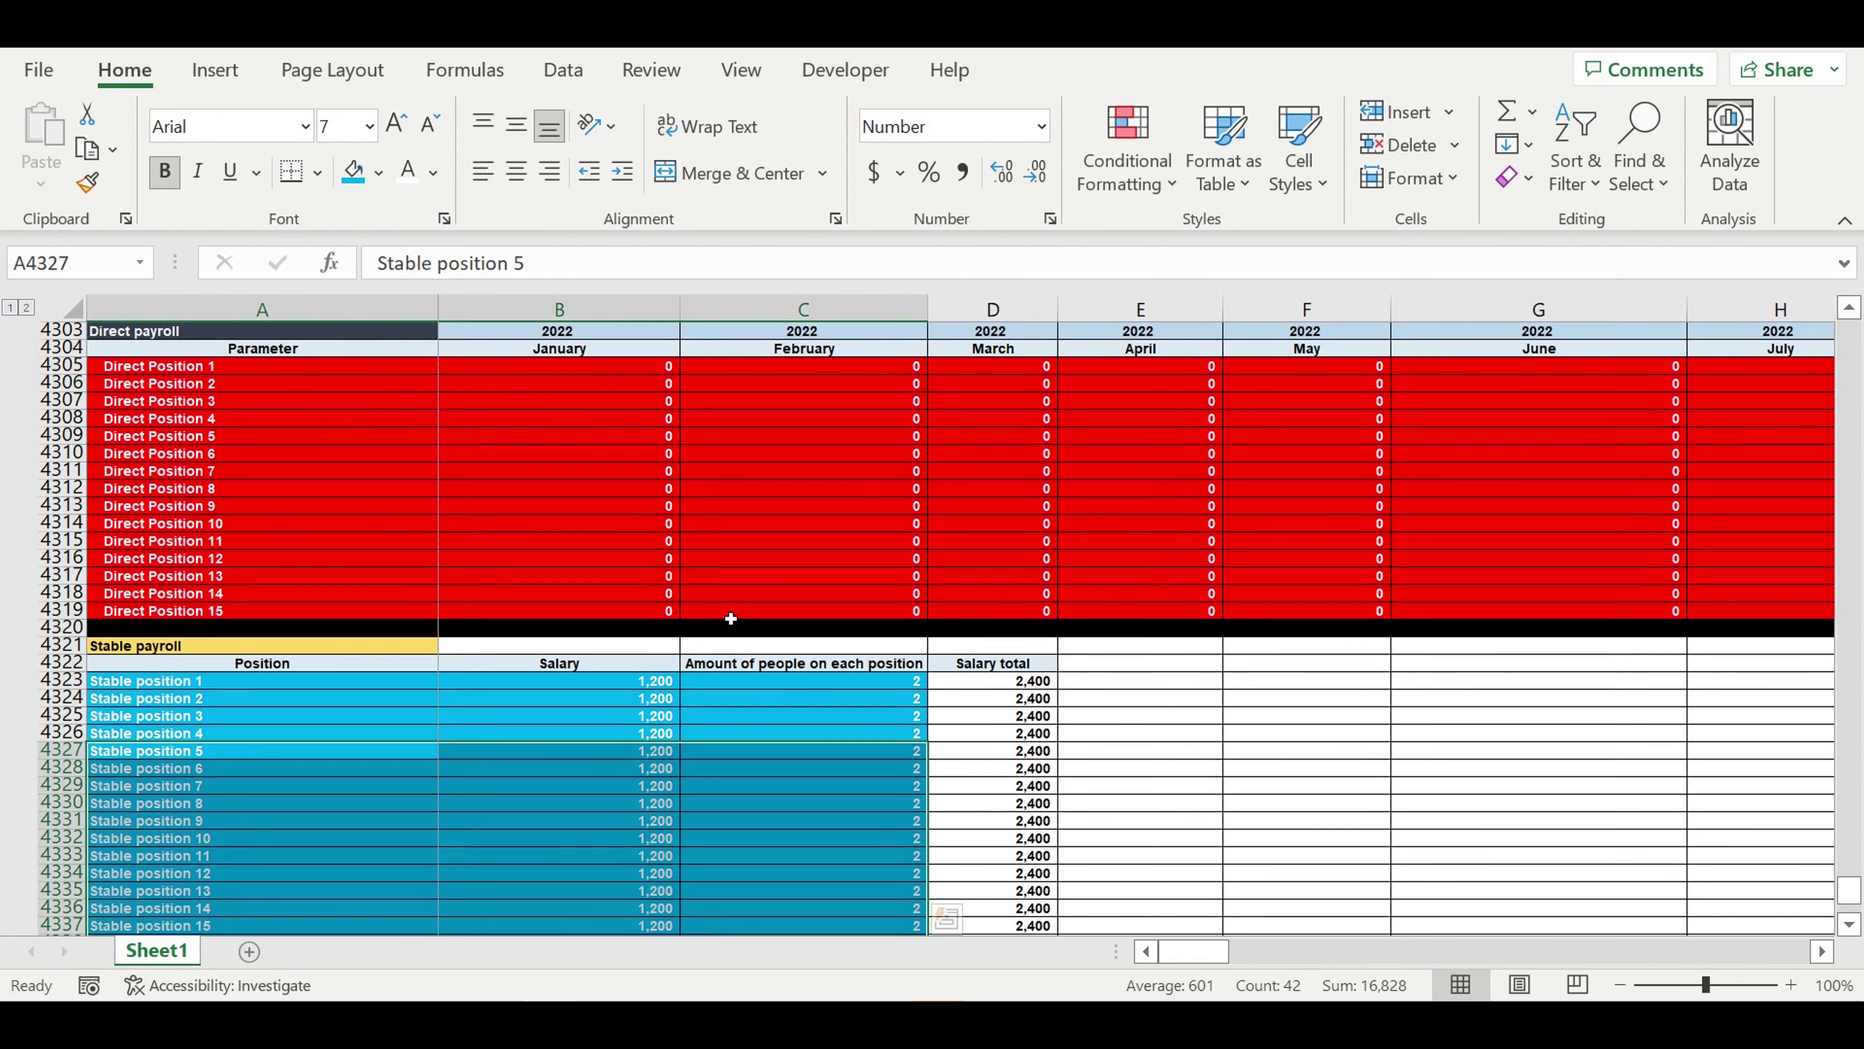
{"action": "scroll", "coordinate": [491, 441], "scroll_direction": "up", "scroll_amount": 14}
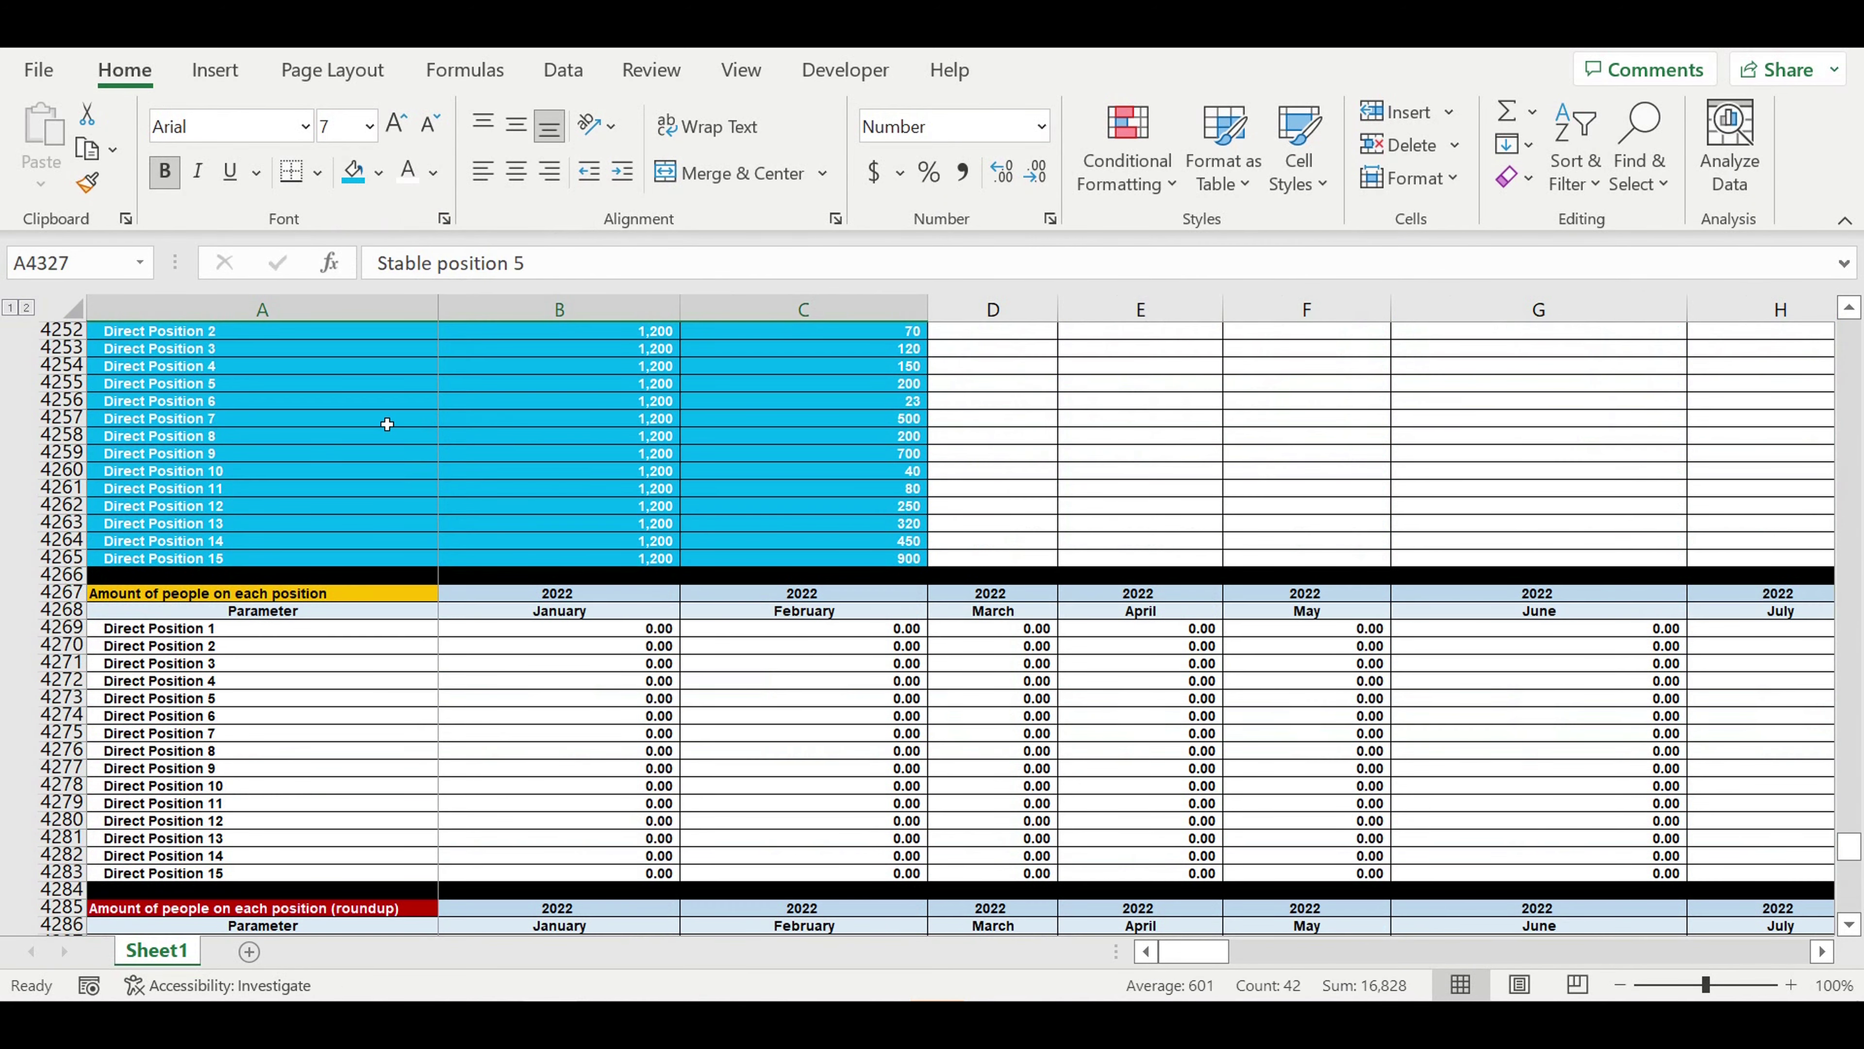
{"action": "left_click_drag", "start_coordinate": [388, 423], "coordinate": [771, 525]}
{"action": "scroll", "coordinate": [756, 522], "scroll_direction": "up", "scroll_amount": 6}
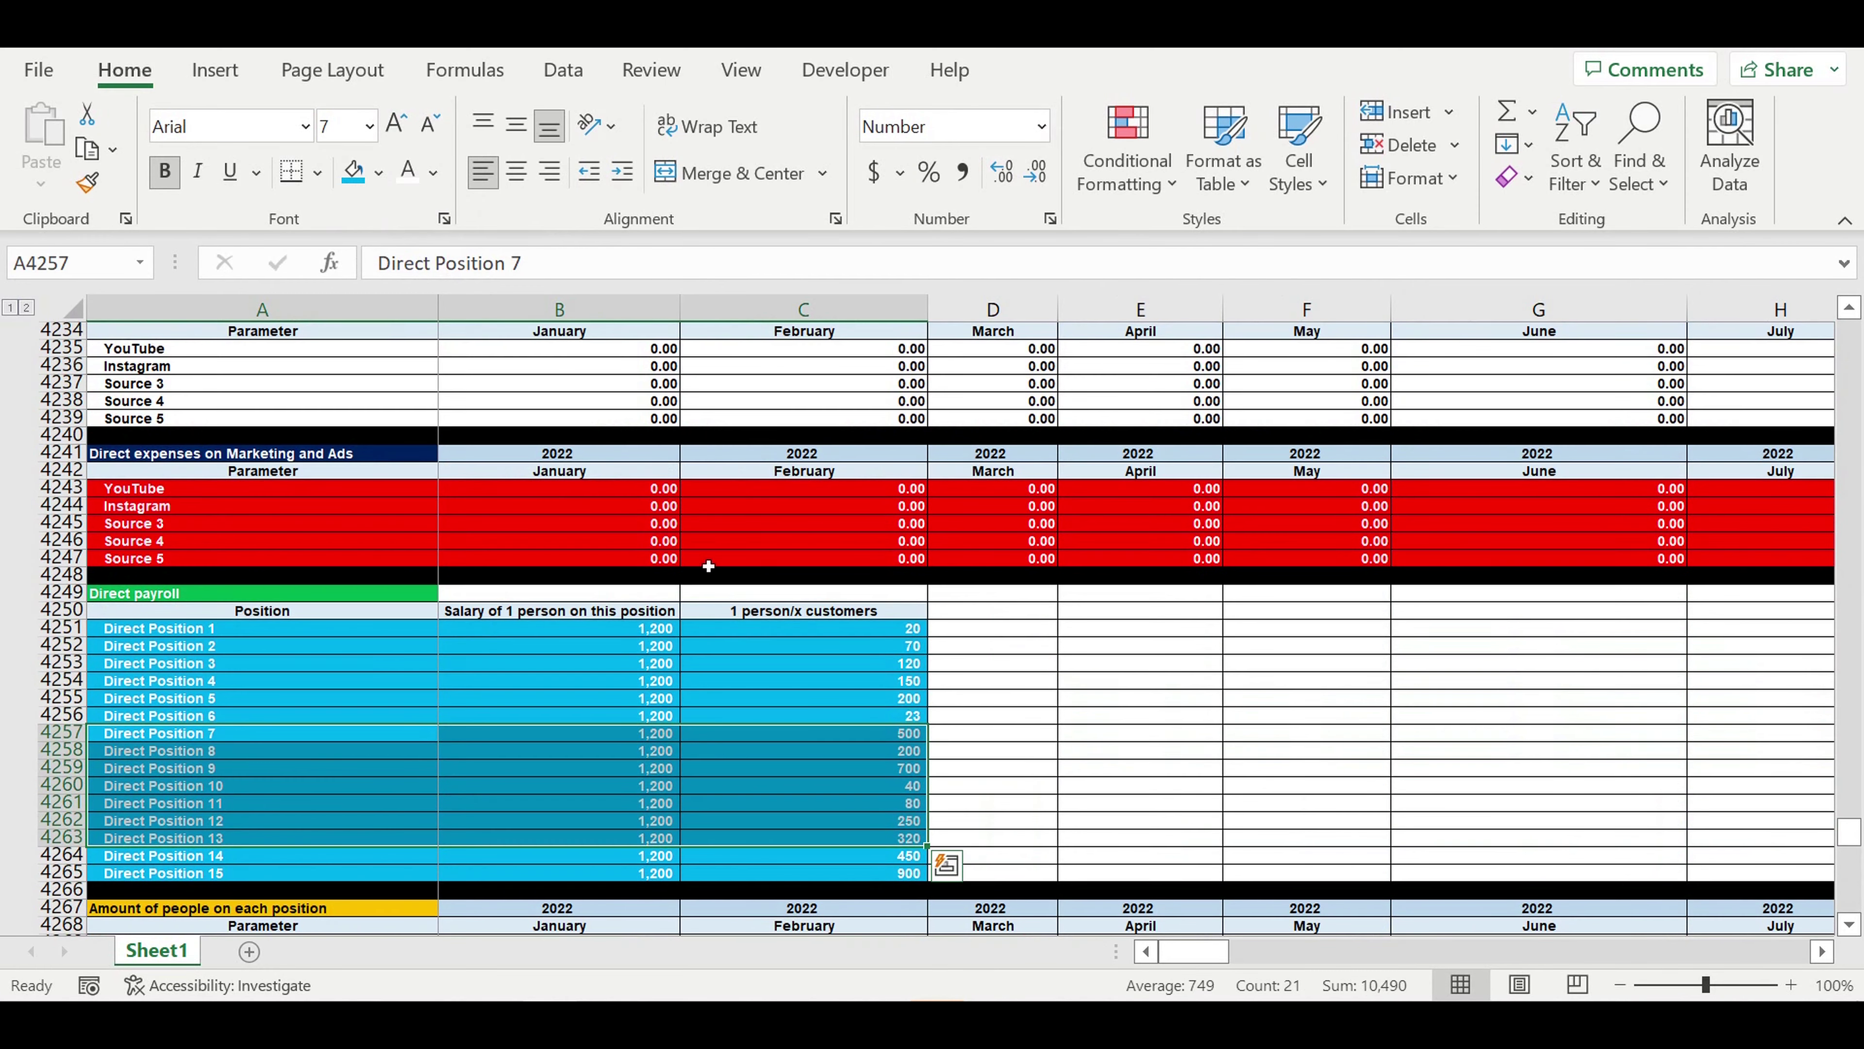
{"action": "scroll", "coordinate": [749, 638], "scroll_direction": "down", "scroll_amount": 9}
{"action": "scroll", "coordinate": [750, 638], "scroll_direction": "down", "scroll_amount": 15}
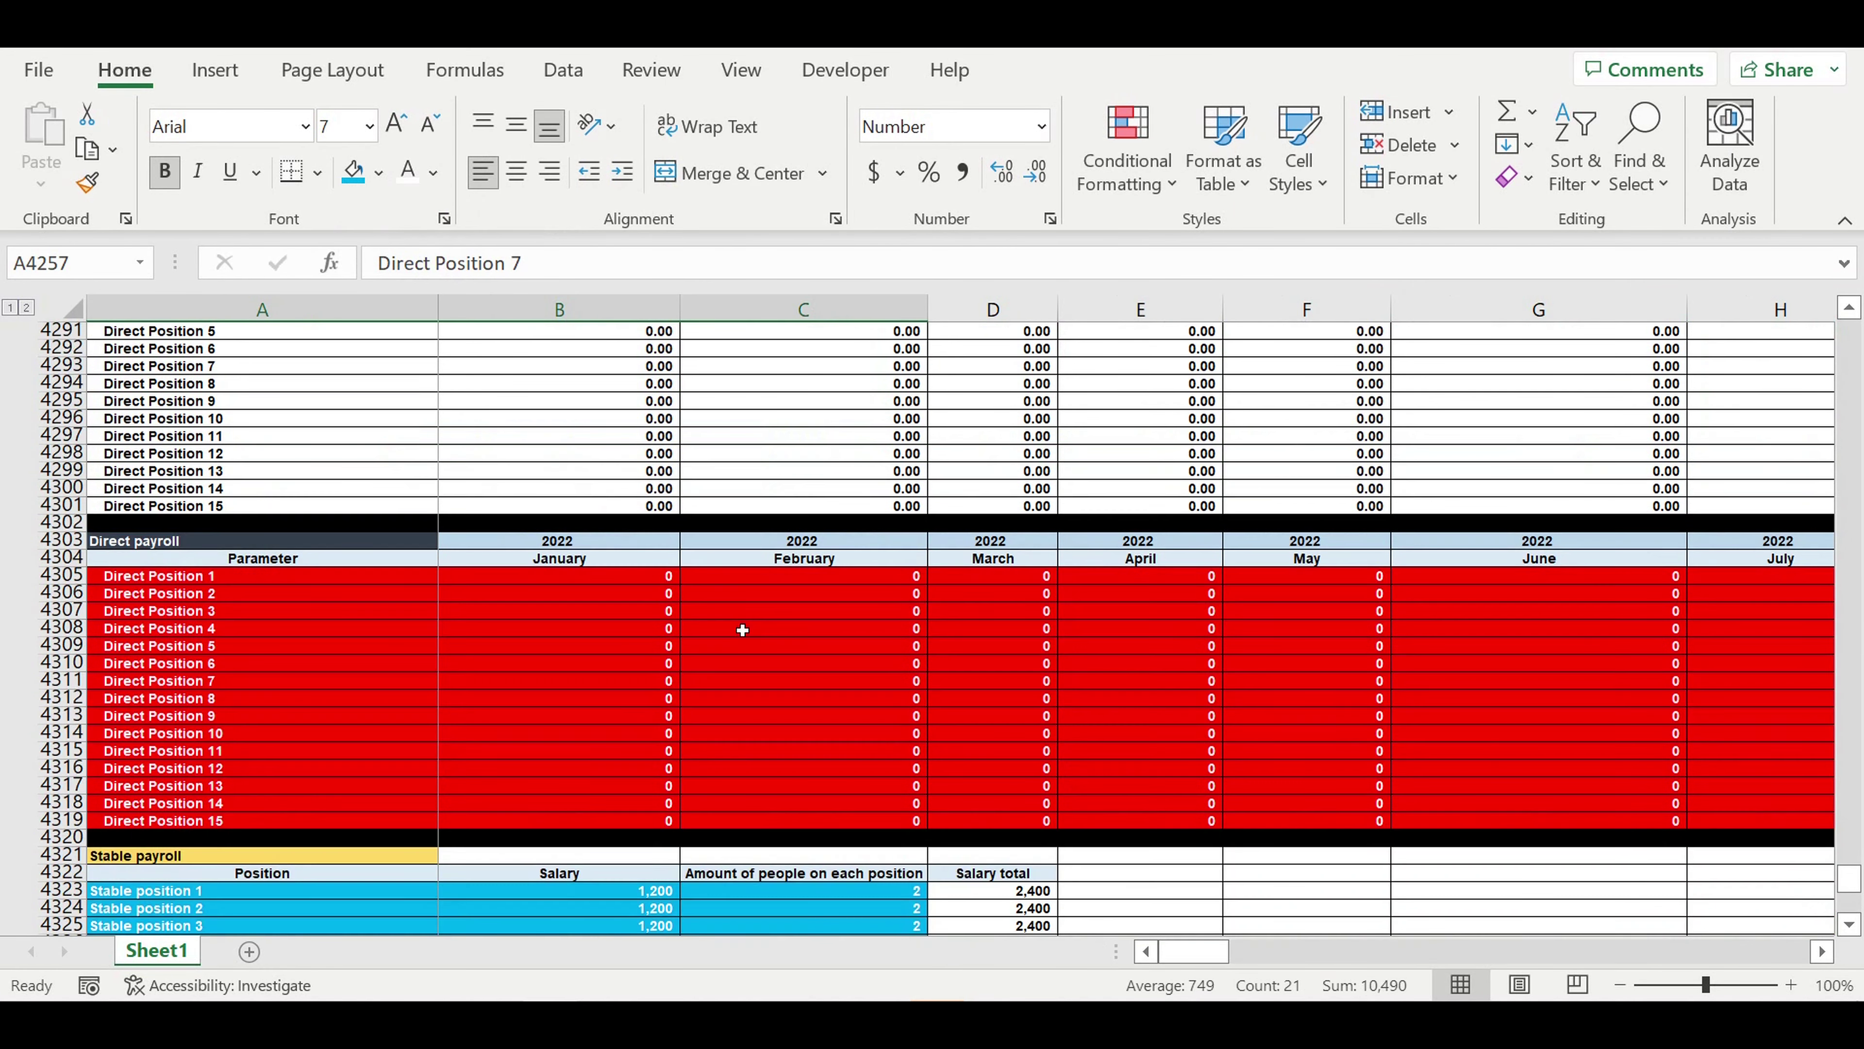
{"action": "scroll", "coordinate": [752, 624], "scroll_direction": "down", "scroll_amount": 3}
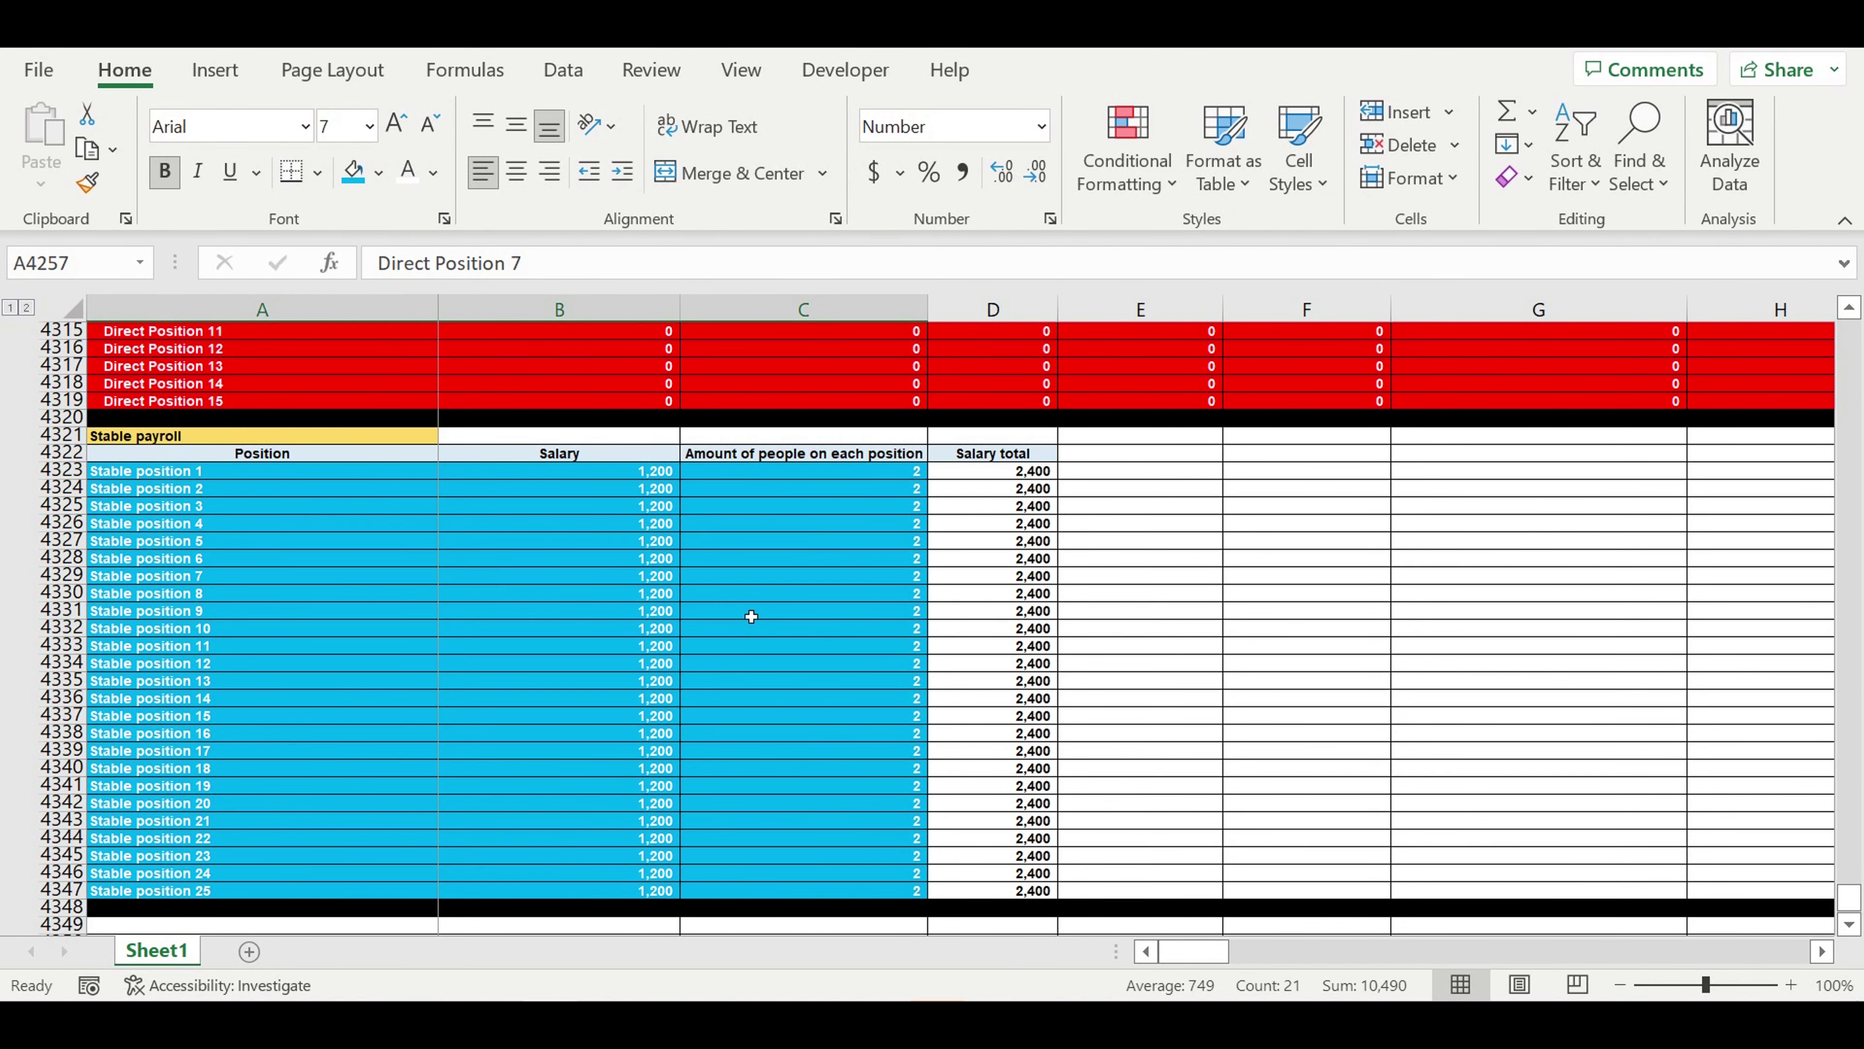
{"action": "left_click", "coordinate": [751, 615]}
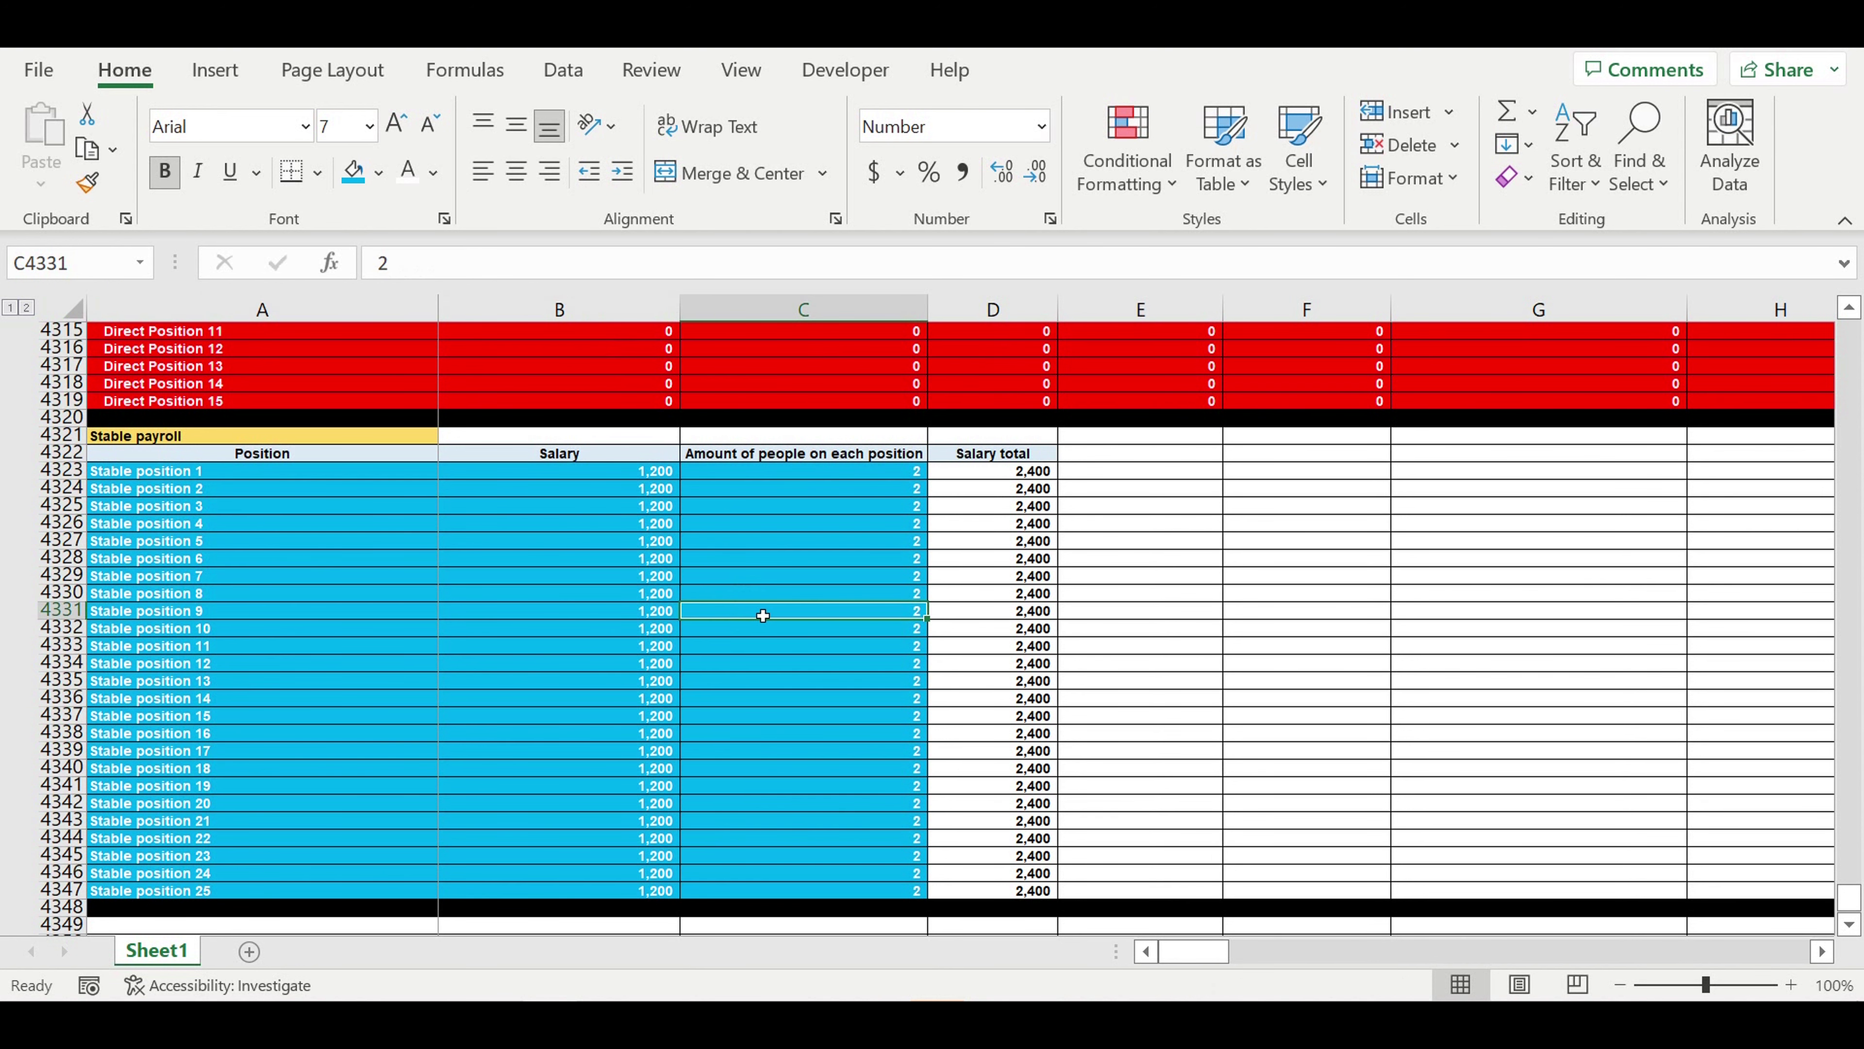
{"action": "scroll", "coordinate": [760, 631], "scroll_direction": "down", "scroll_amount": 3}
{"action": "scroll", "coordinate": [771, 638], "scroll_direction": "up", "scroll_amount": 3}
{"action": "left_click", "coordinate": [790, 679]}
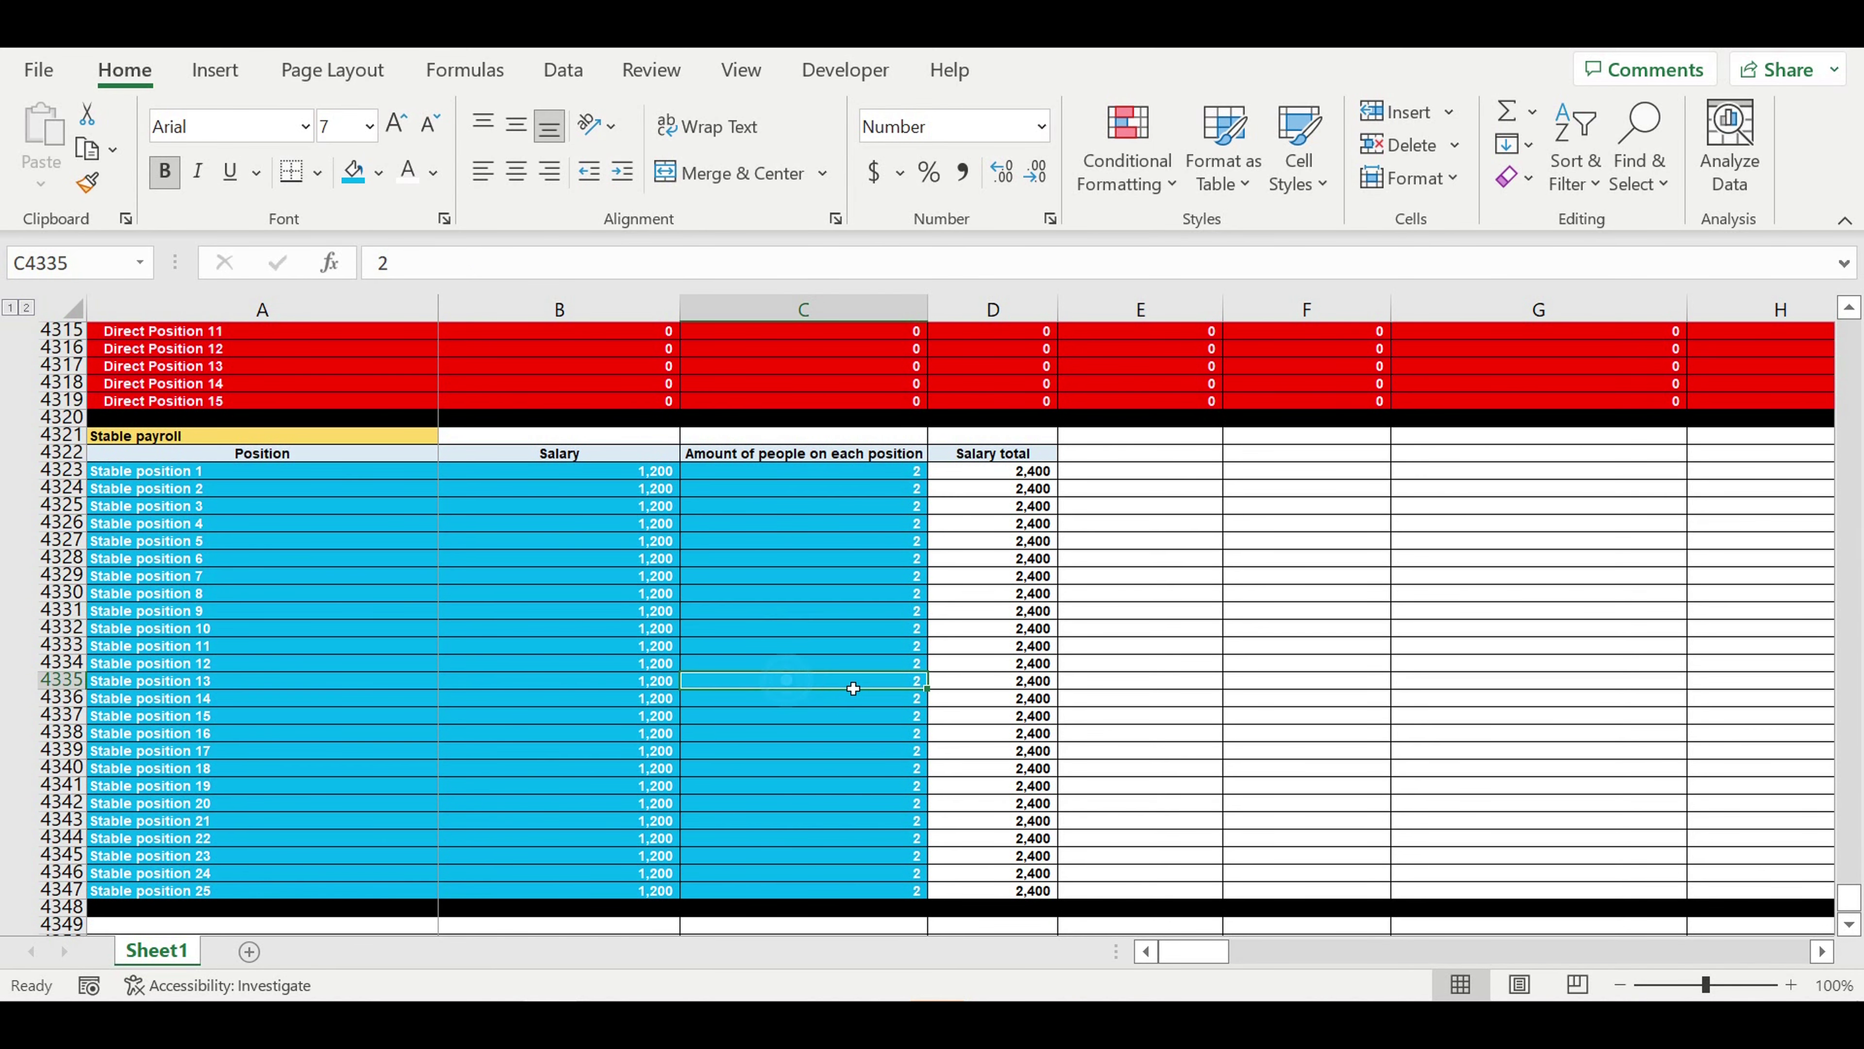
{"action": "left_click", "coordinate": [347, 563]}
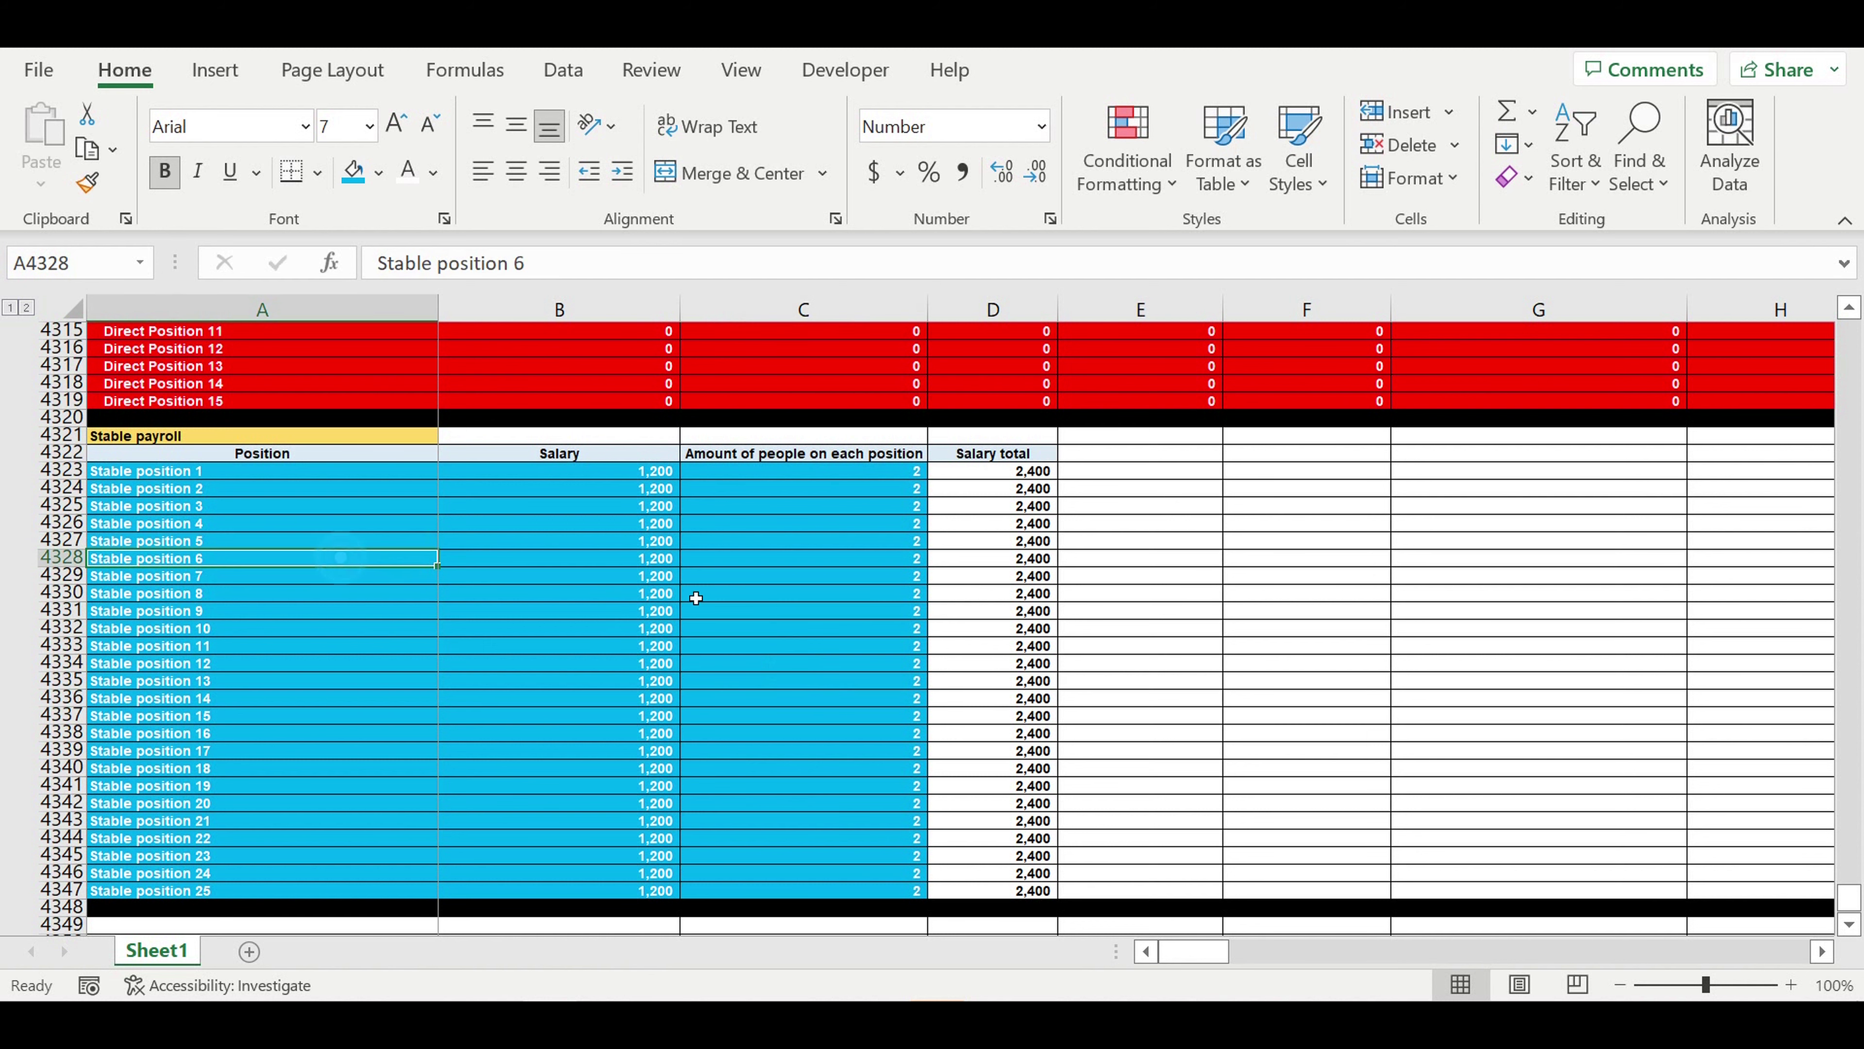
{"action": "scroll", "coordinate": [783, 606], "scroll_direction": "up", "scroll_amount": 5}
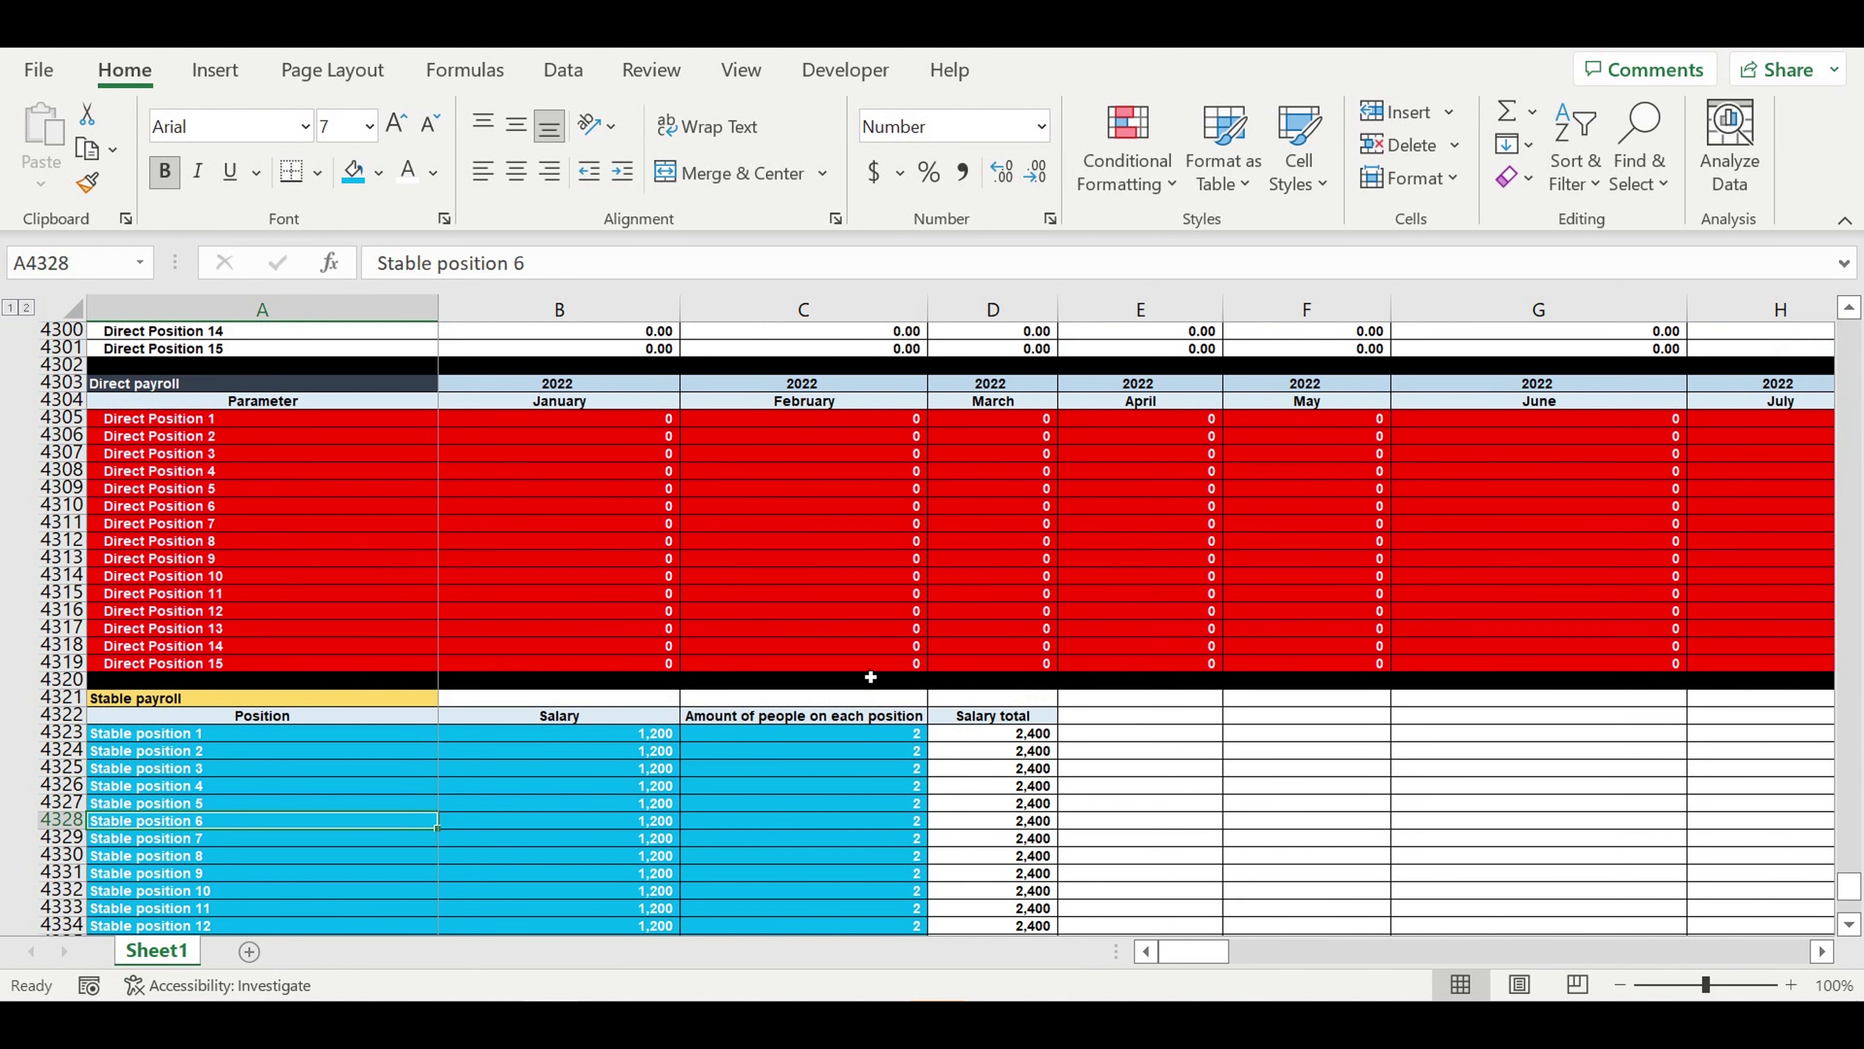
Step: Copy the Direct payroll timeline header rows and paste them into rows 4349–4350
{"action": "left_click_drag", "start_coordinate": [1007, 735], "coordinate": [1005, 924]}
{"action": "left_click", "coordinate": [803, 609]}
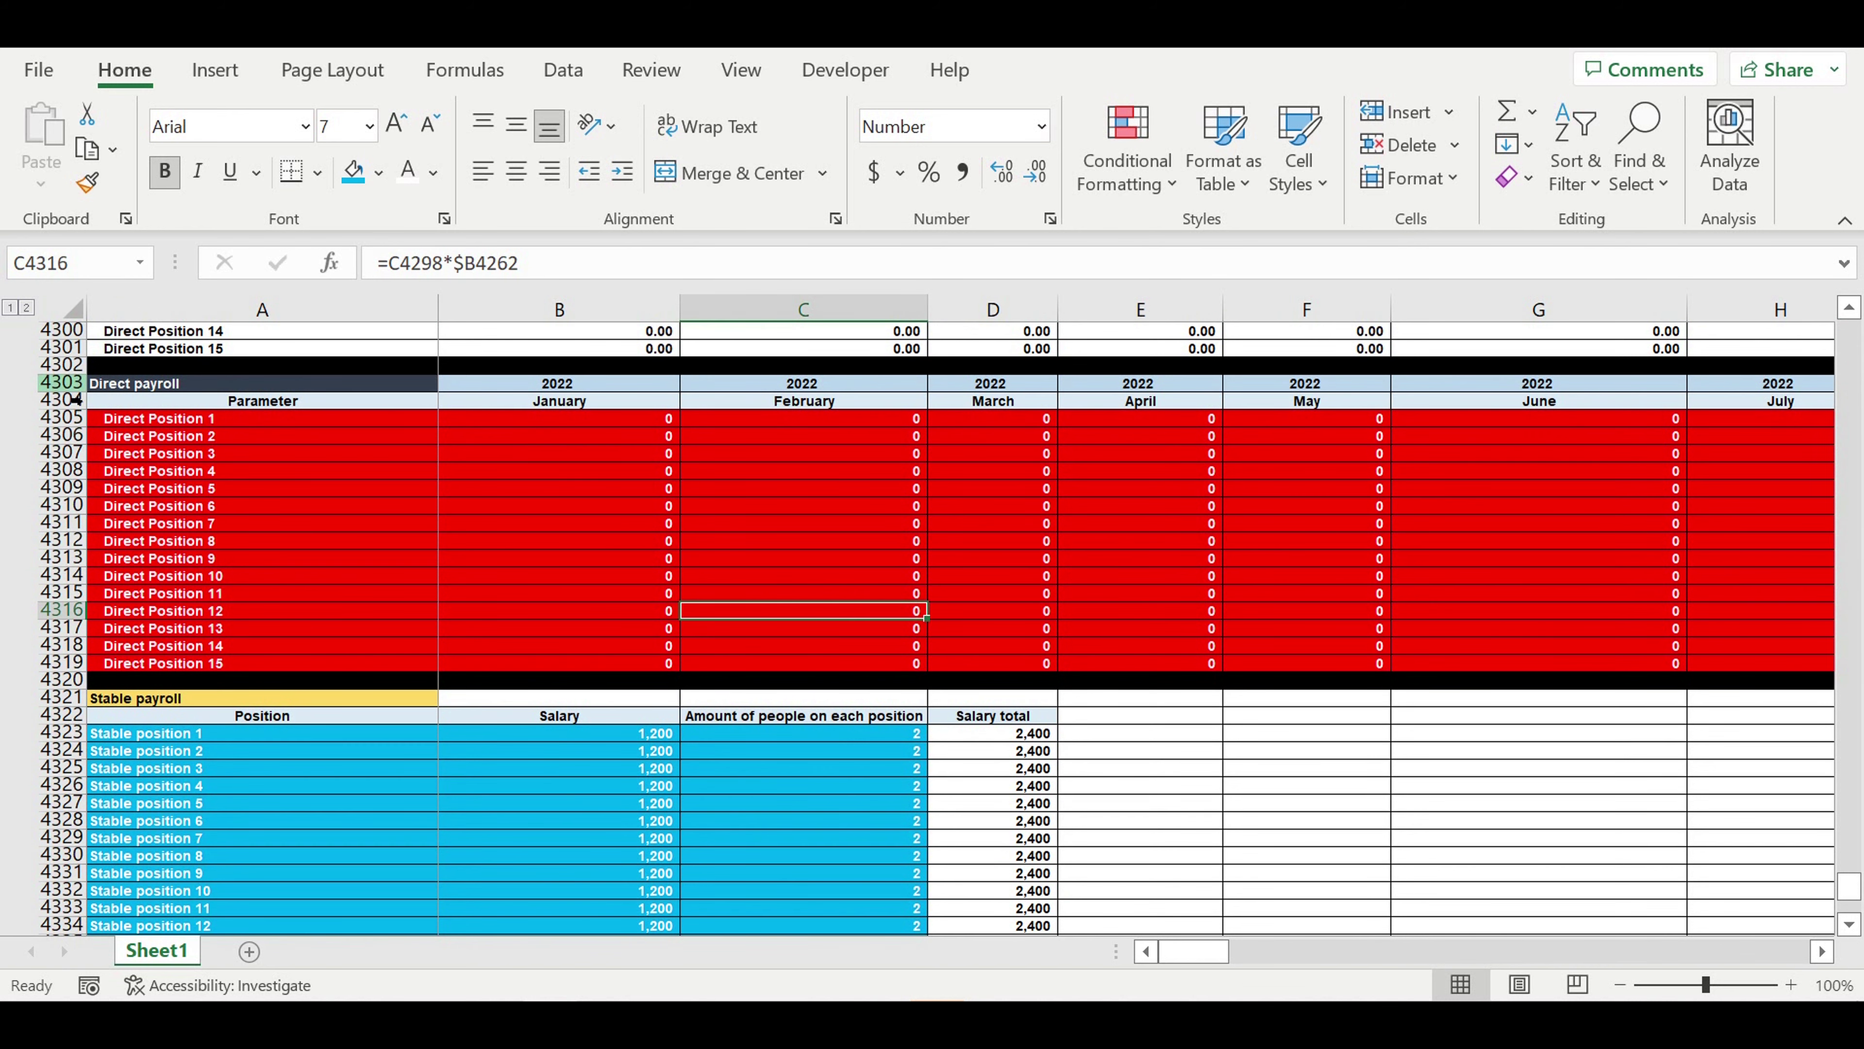
{"action": "left_click_drag", "start_coordinate": [77, 382], "coordinate": [76, 399]}
{"action": "key", "text": "ctrl+c"}
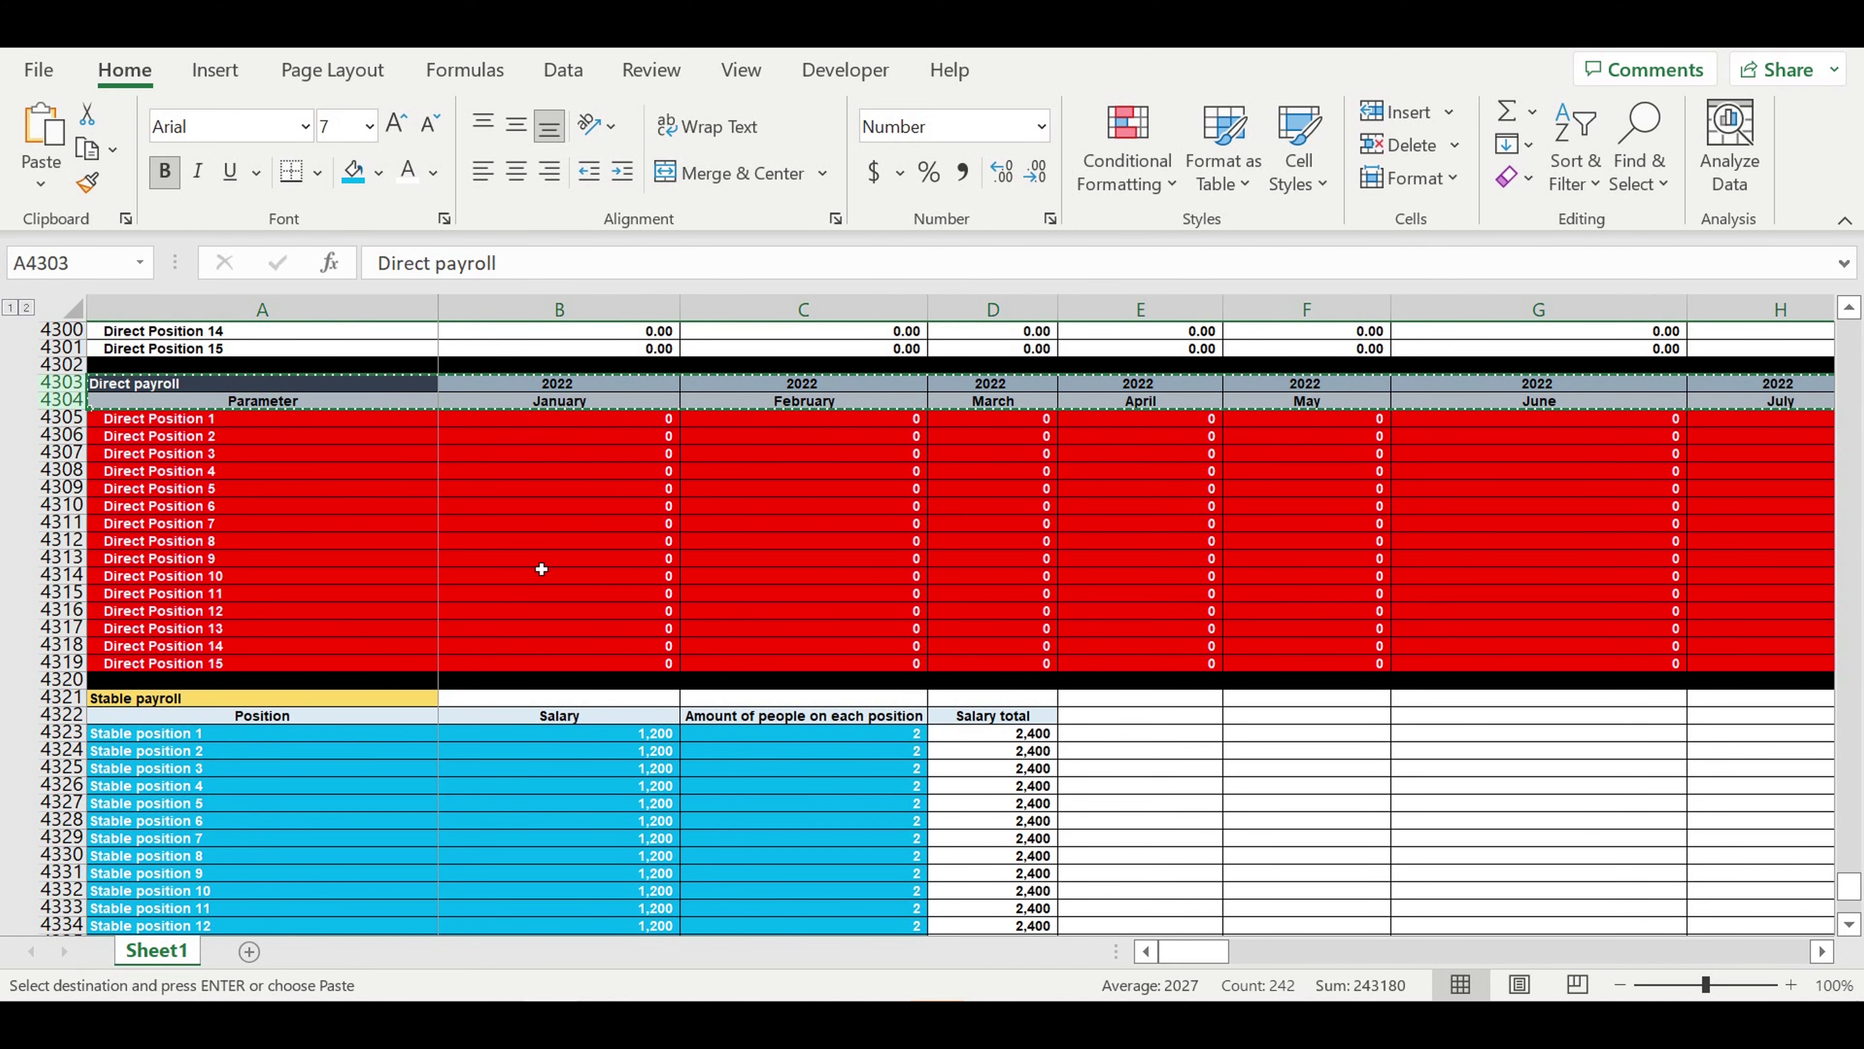
{"action": "left_click", "coordinate": [551, 733]}
{"action": "scroll", "coordinate": [565, 741], "scroll_direction": "down", "scroll_amount": 10}
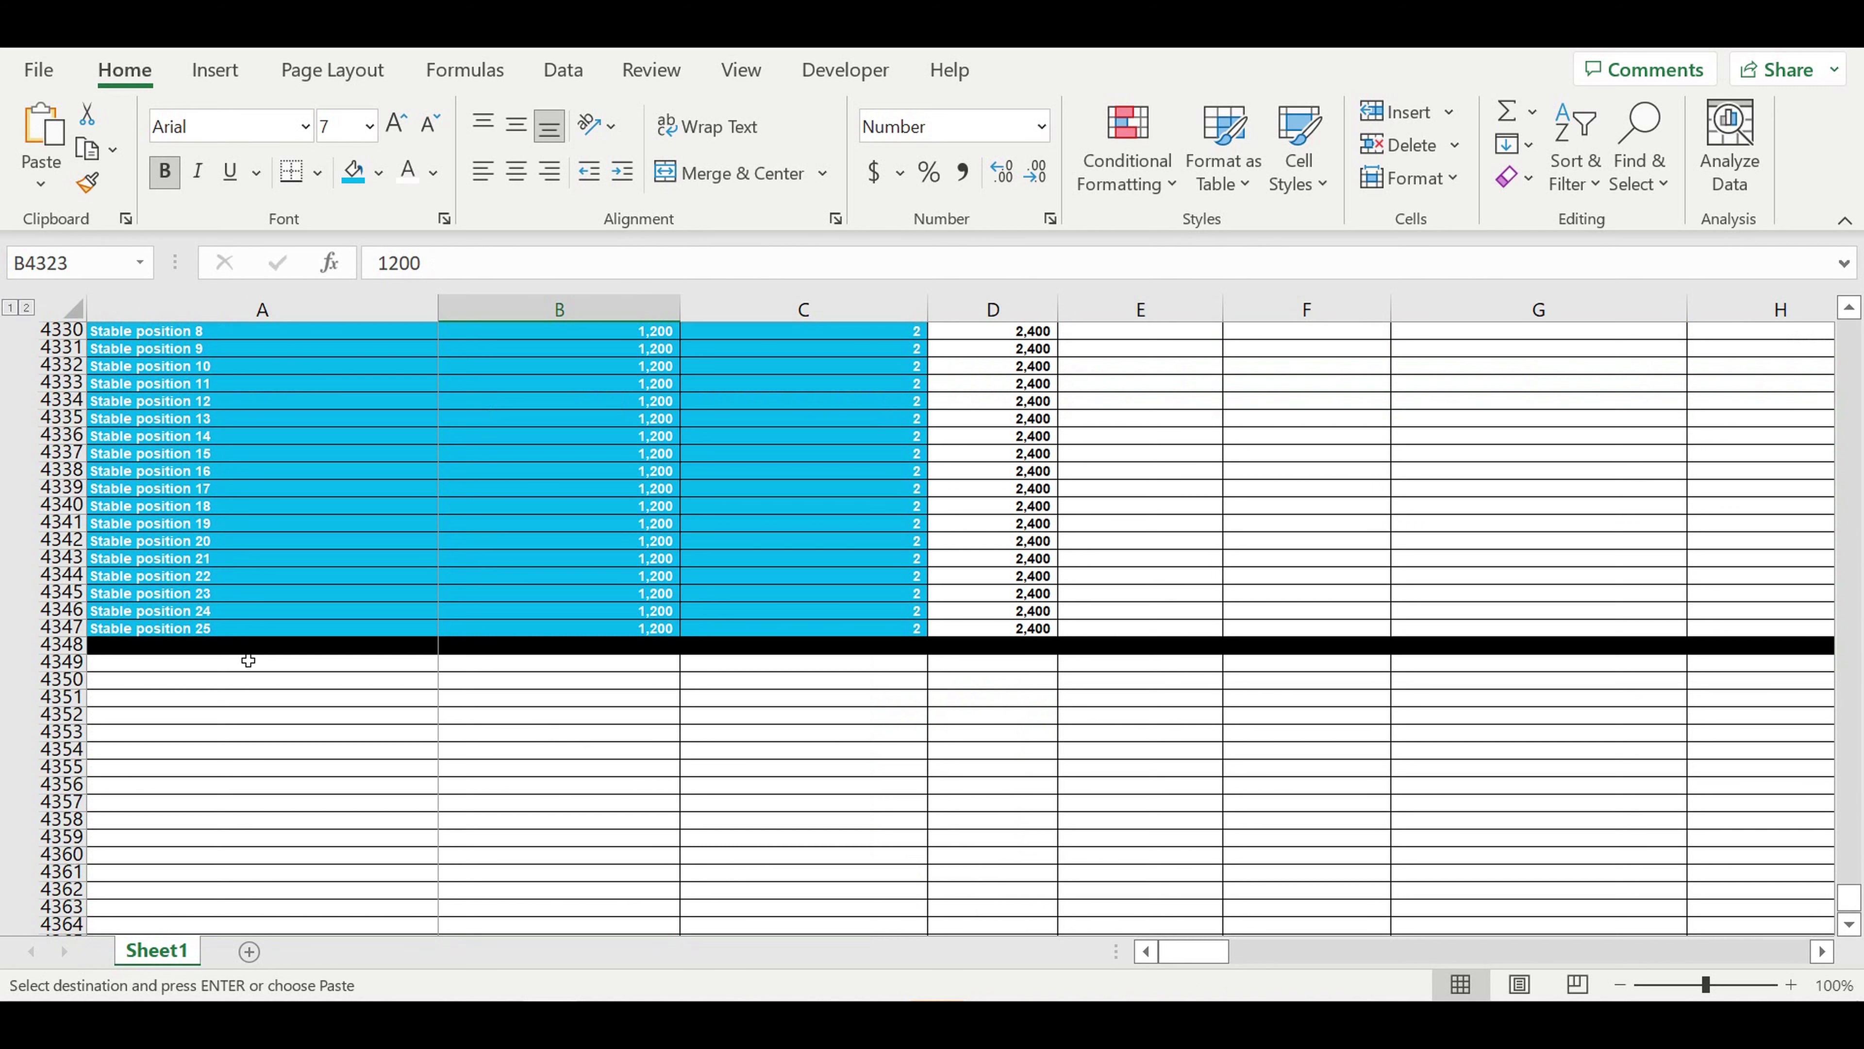
{"action": "left_click", "coordinate": [248, 661]}
{"action": "key", "text": "ctrl+v"}
{"action": "left_click", "coordinate": [566, 754]}
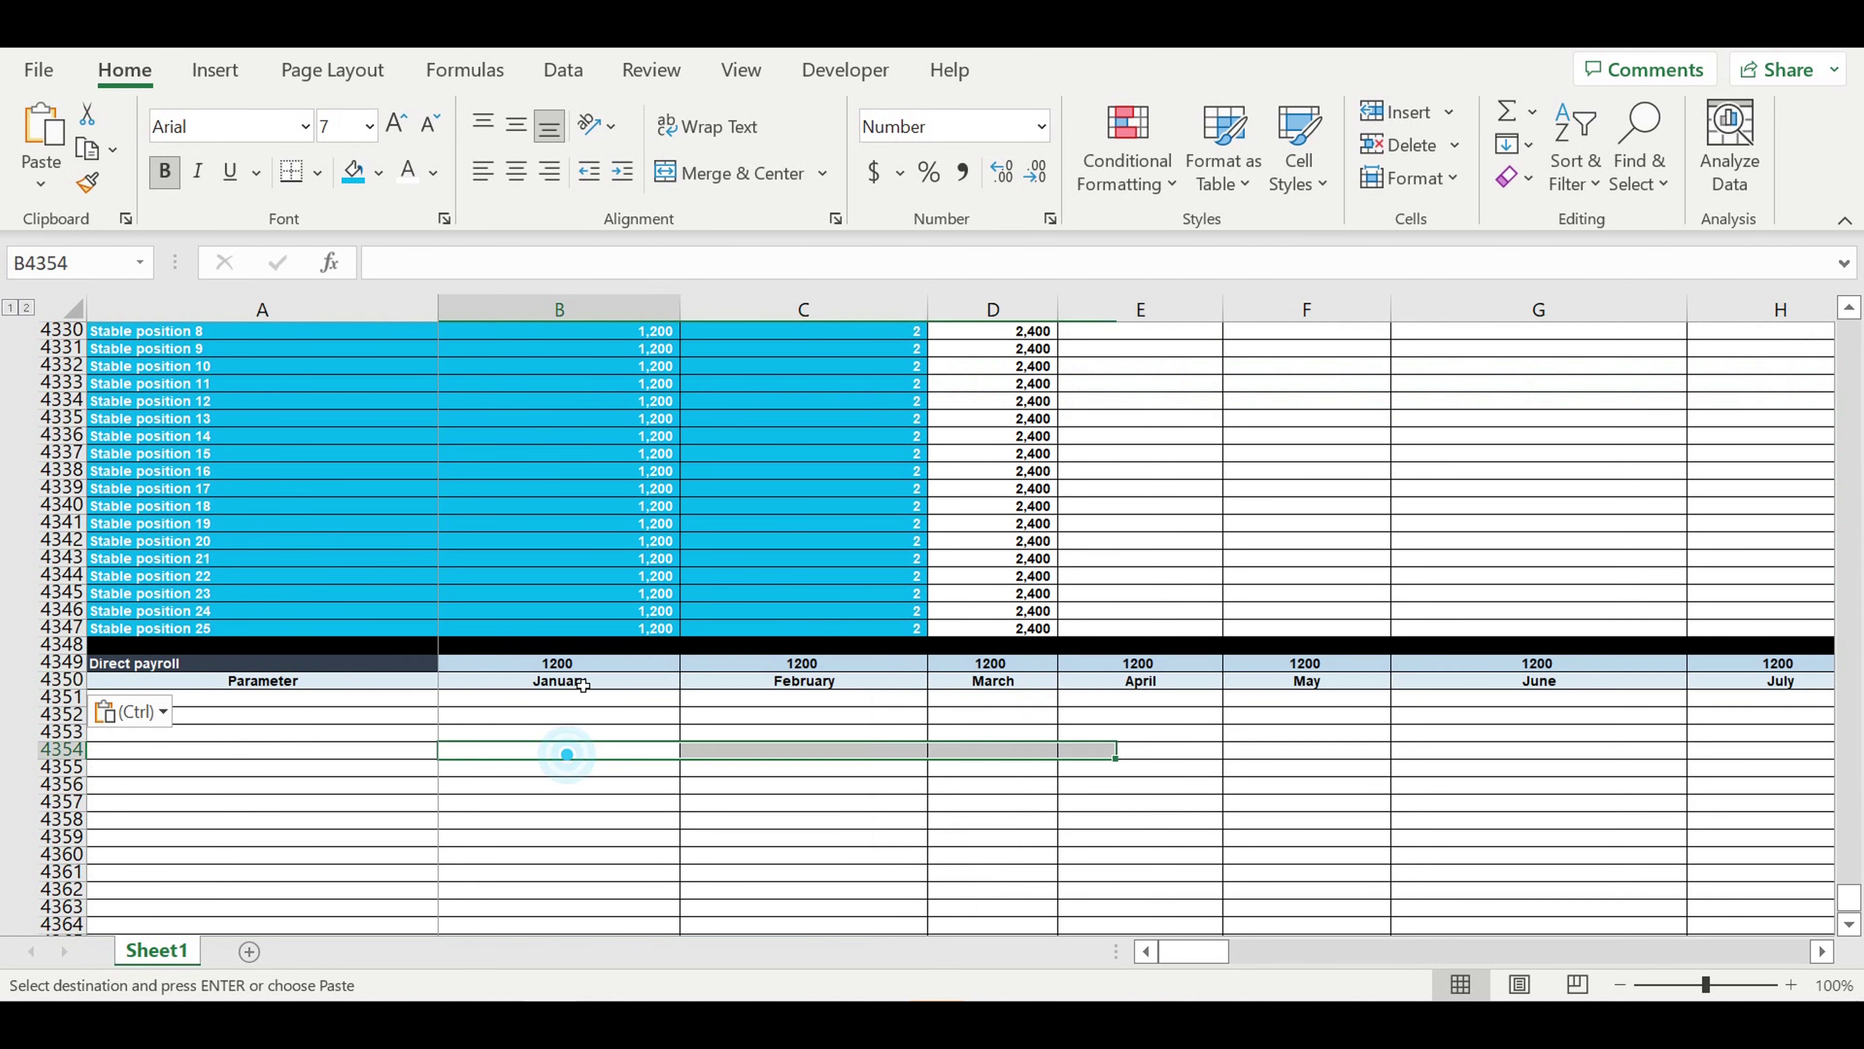
Step: Link B4349's year to the Direct payroll year in B4303, showing 2022
{"action": "left_click", "coordinate": [563, 662]}
{"action": "type", "text": "="}
{"action": "scroll", "coordinate": [672, 639], "scroll_direction": "up", "scroll_amount": 3}
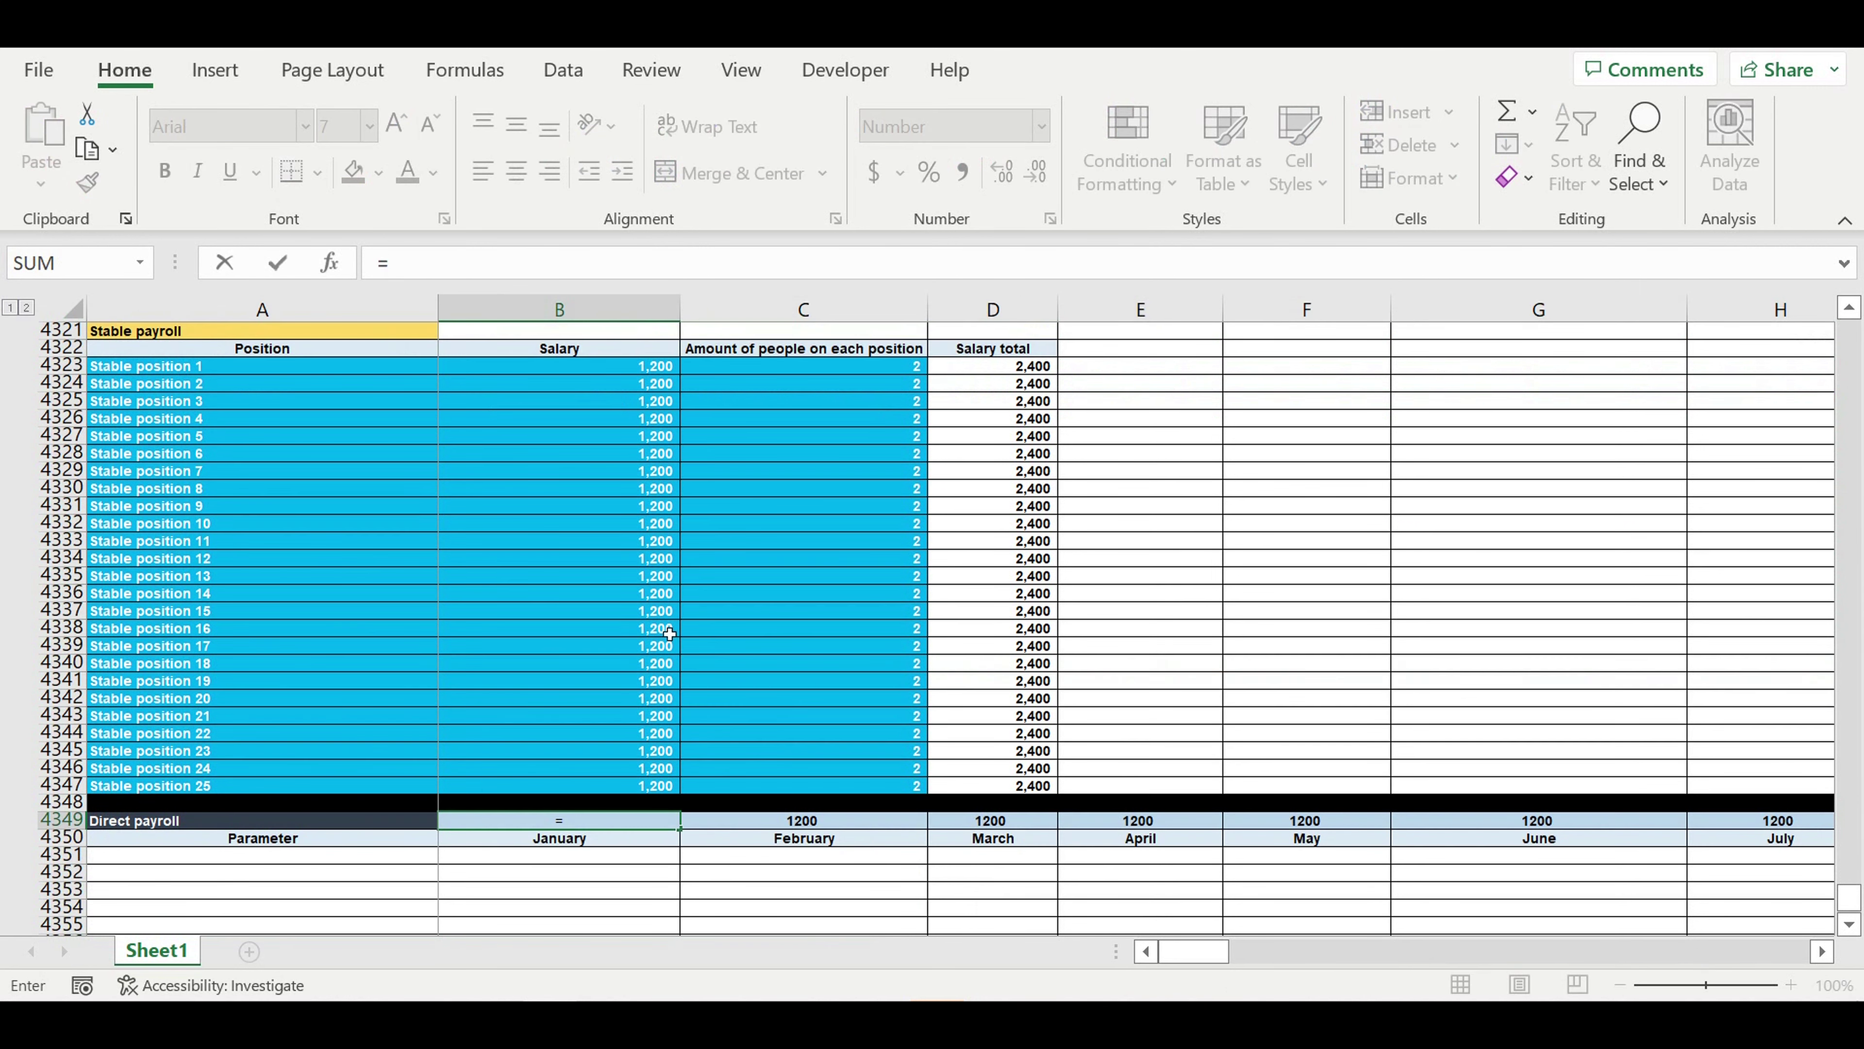
{"action": "scroll", "coordinate": [670, 633], "scroll_direction": "up", "scroll_amount": 5}
{"action": "scroll", "coordinate": [598, 552], "scroll_direction": "up", "scroll_amount": 2}
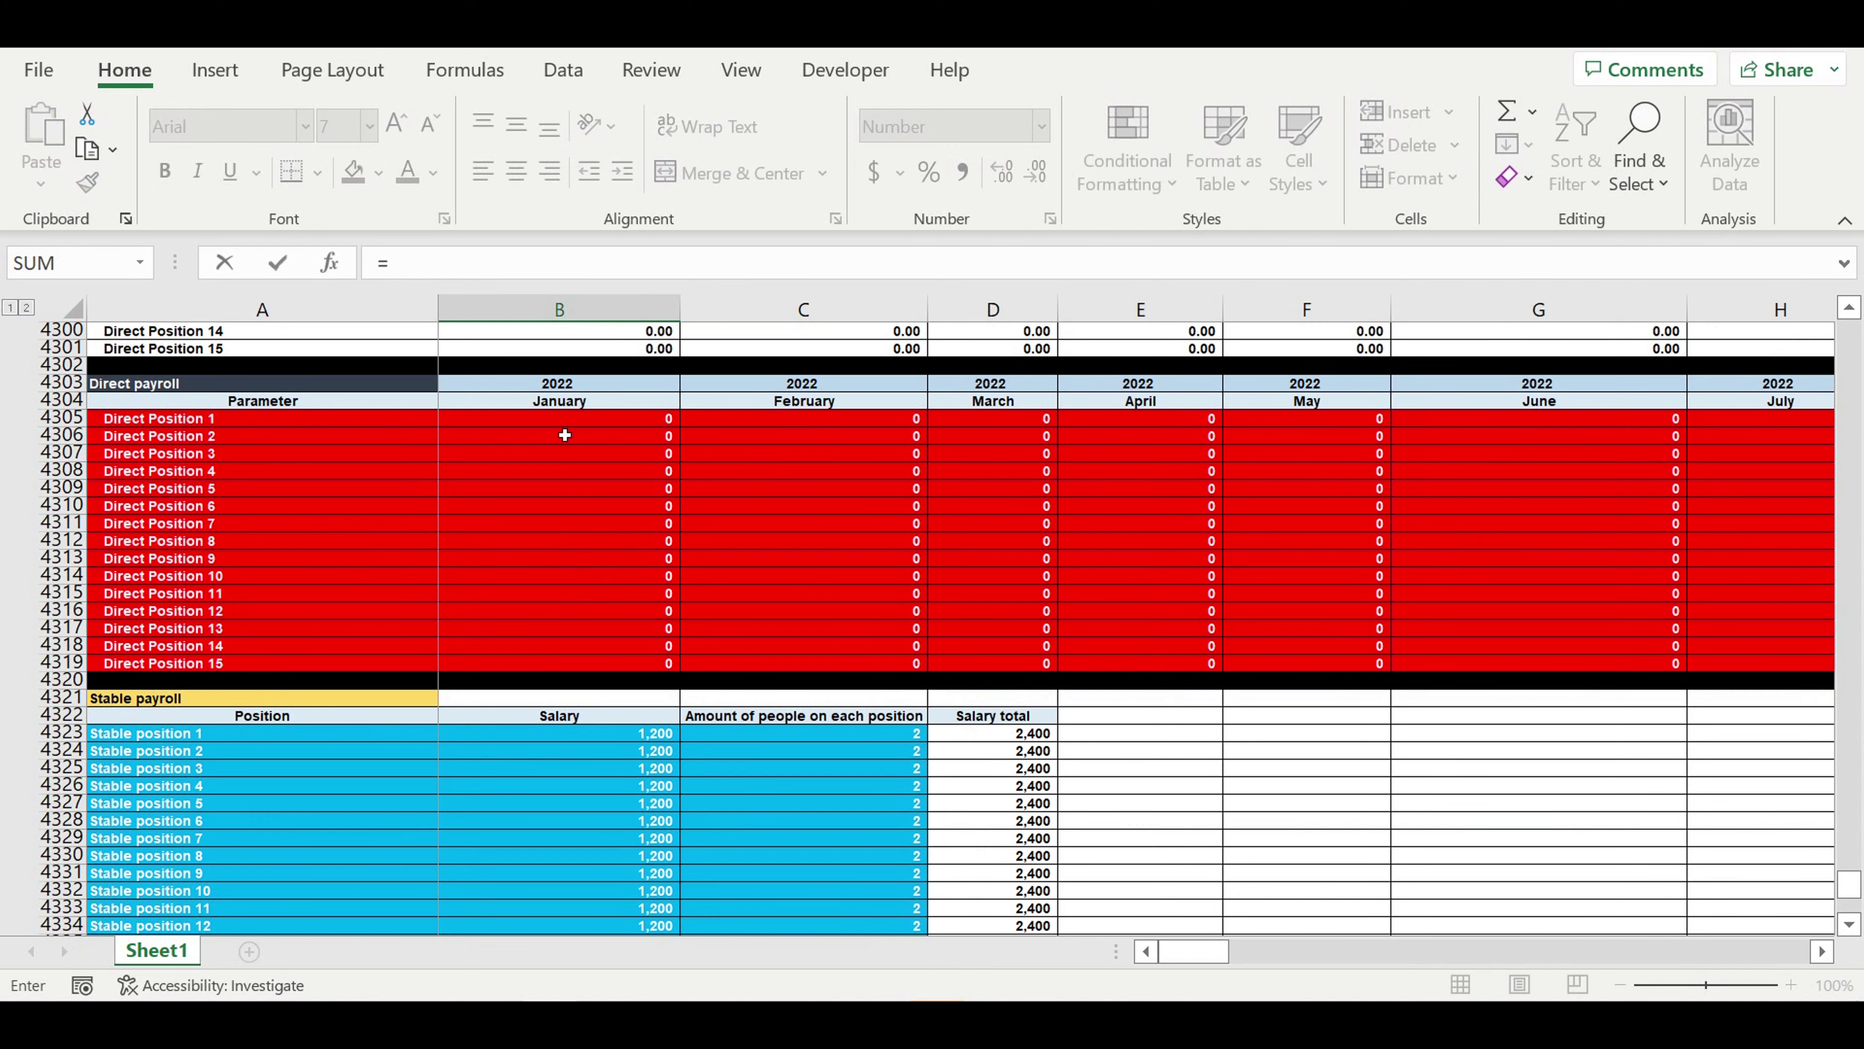
{"action": "left_click", "coordinate": [567, 387]}
{"action": "key", "text": "Return"}
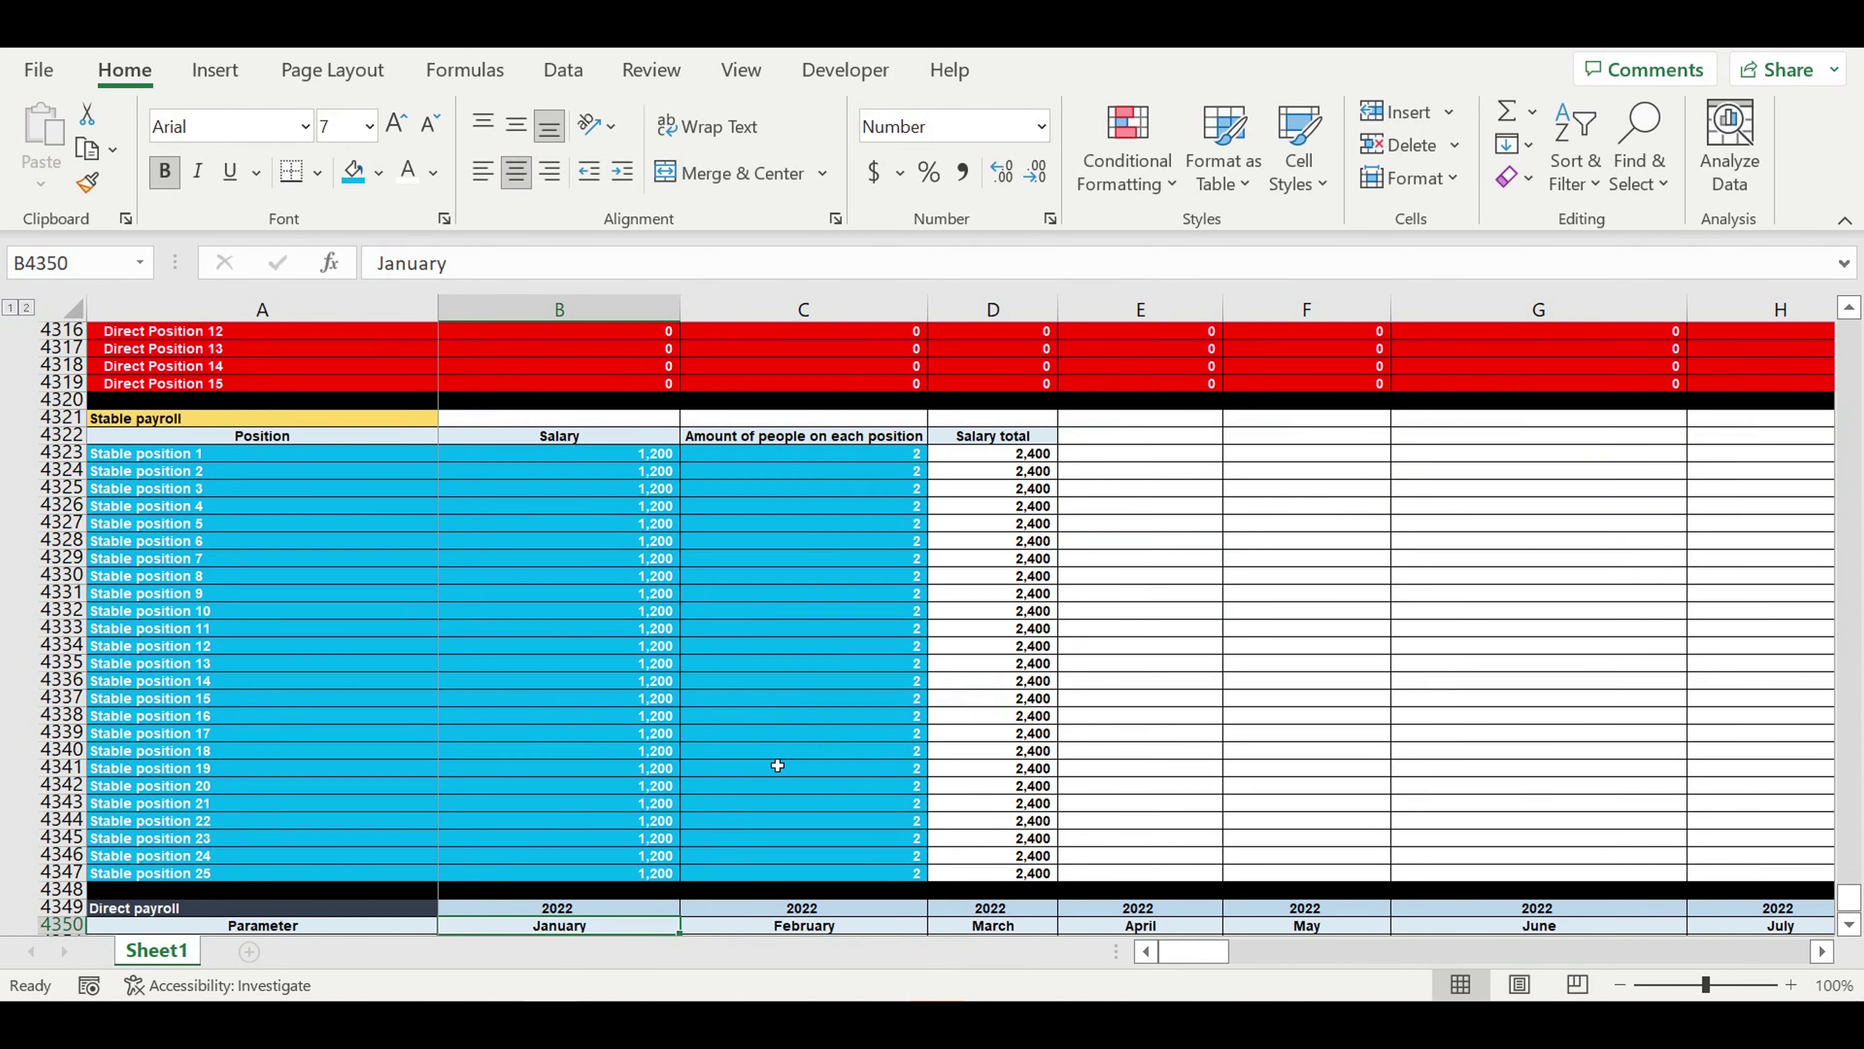
{"action": "scroll", "coordinate": [423, 823], "scroll_direction": "down", "scroll_amount": 1}
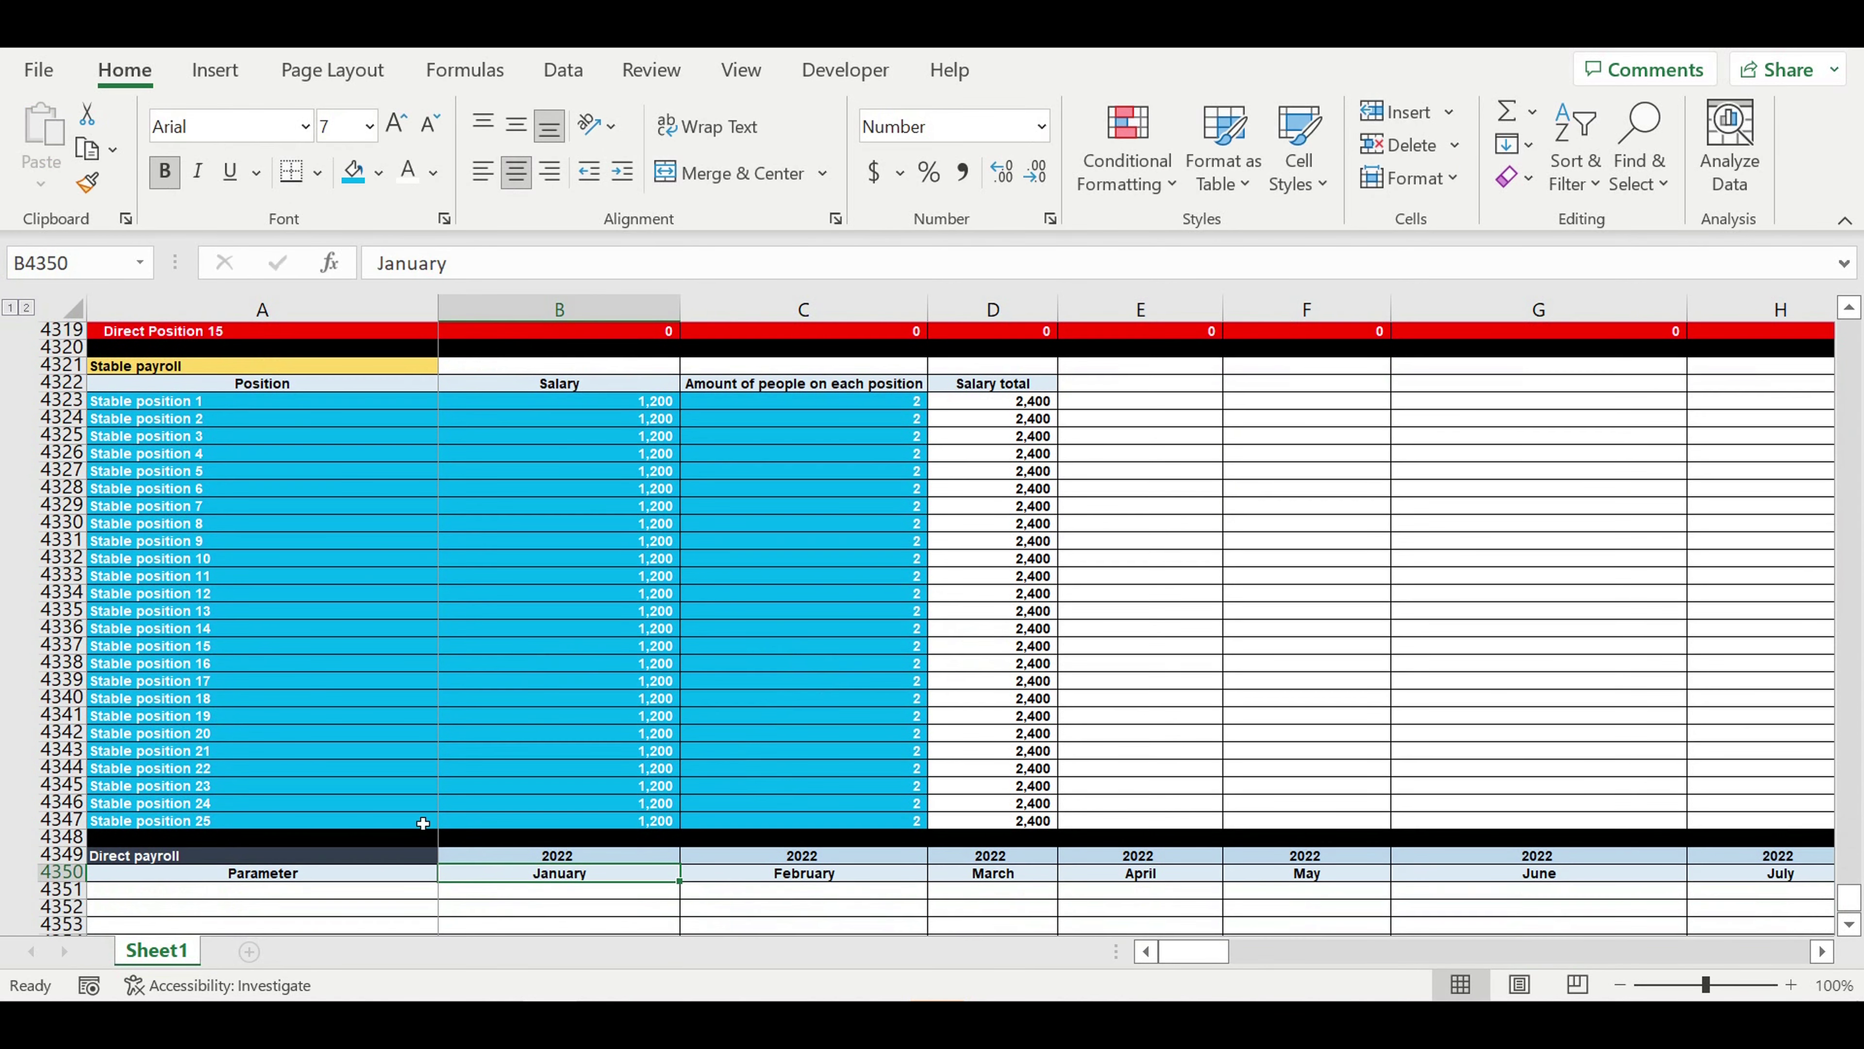
{"action": "left_click", "coordinate": [232, 857]}
Step: Link the table title to A4321 and A4351 to Stable position 1 in A4323
{"action": "type", "text": "="}
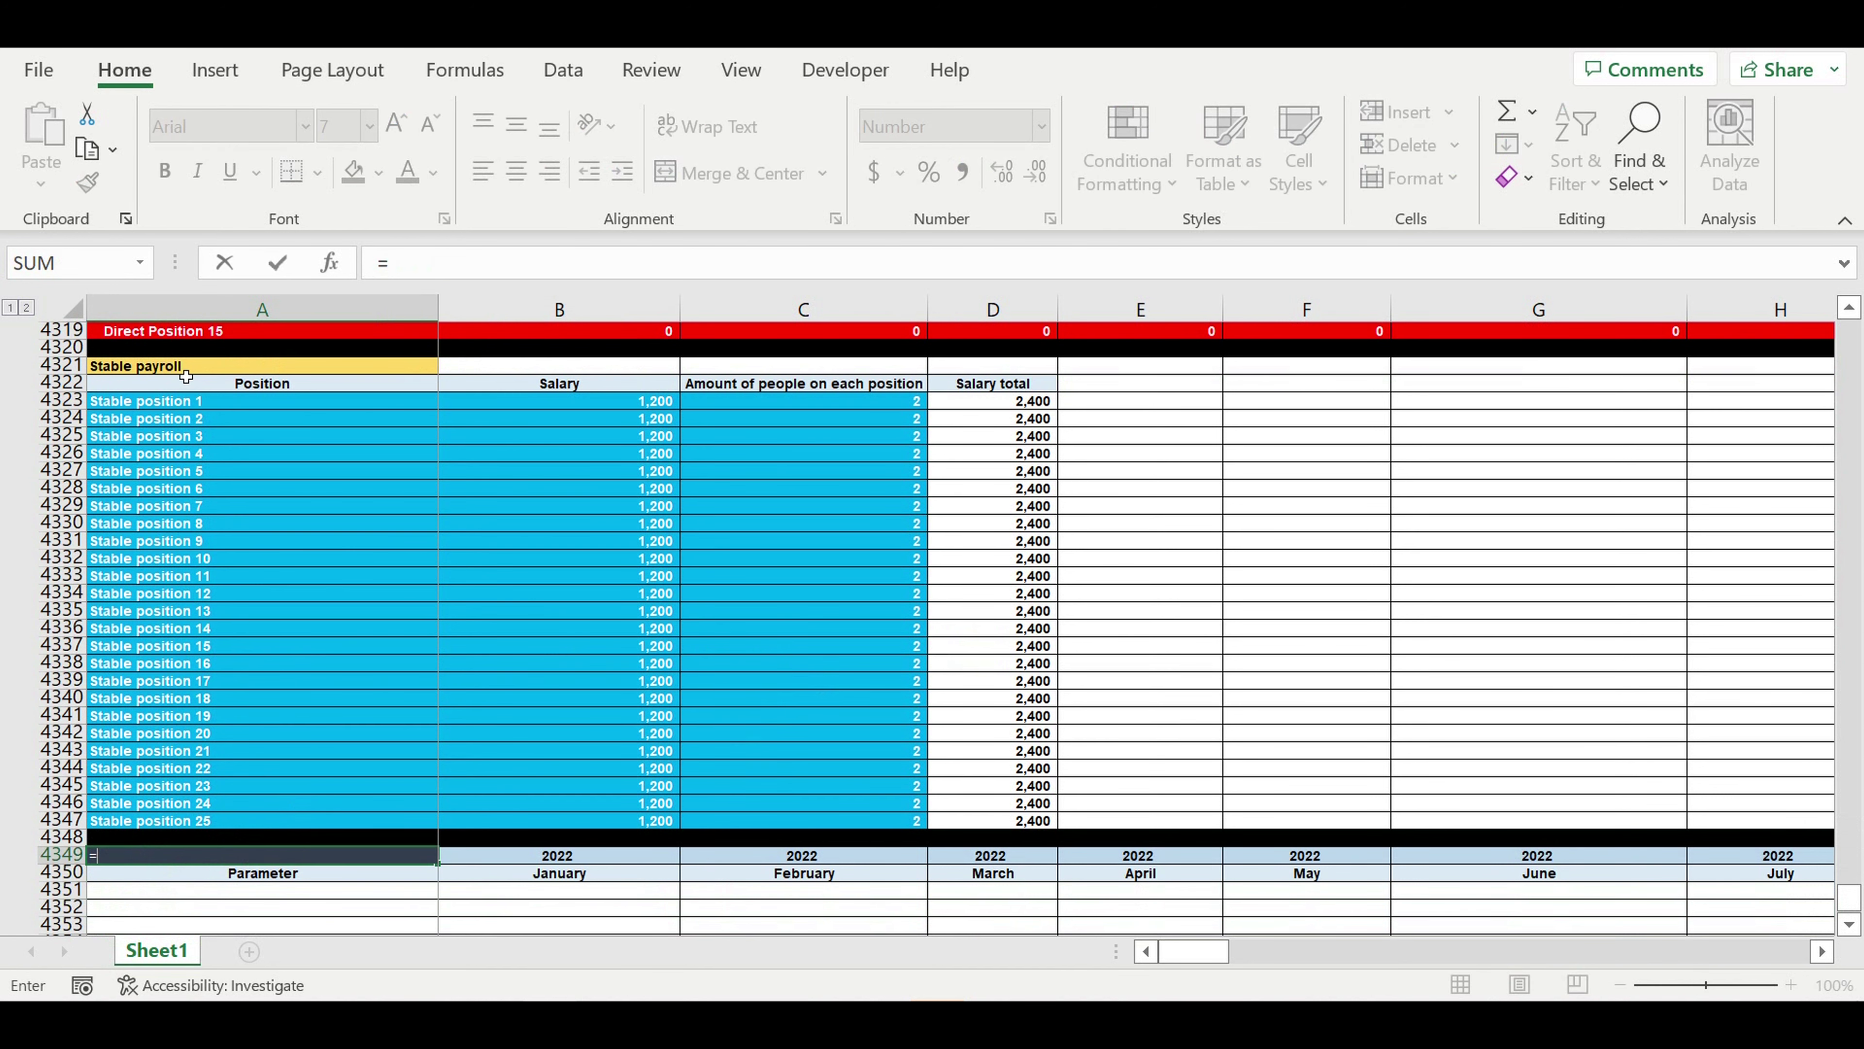
{"action": "left_click", "coordinate": [186, 371]}
{"action": "key", "text": "Return"}
{"action": "scroll", "coordinate": [437, 686], "scroll_direction": "down", "scroll_amount": 2}
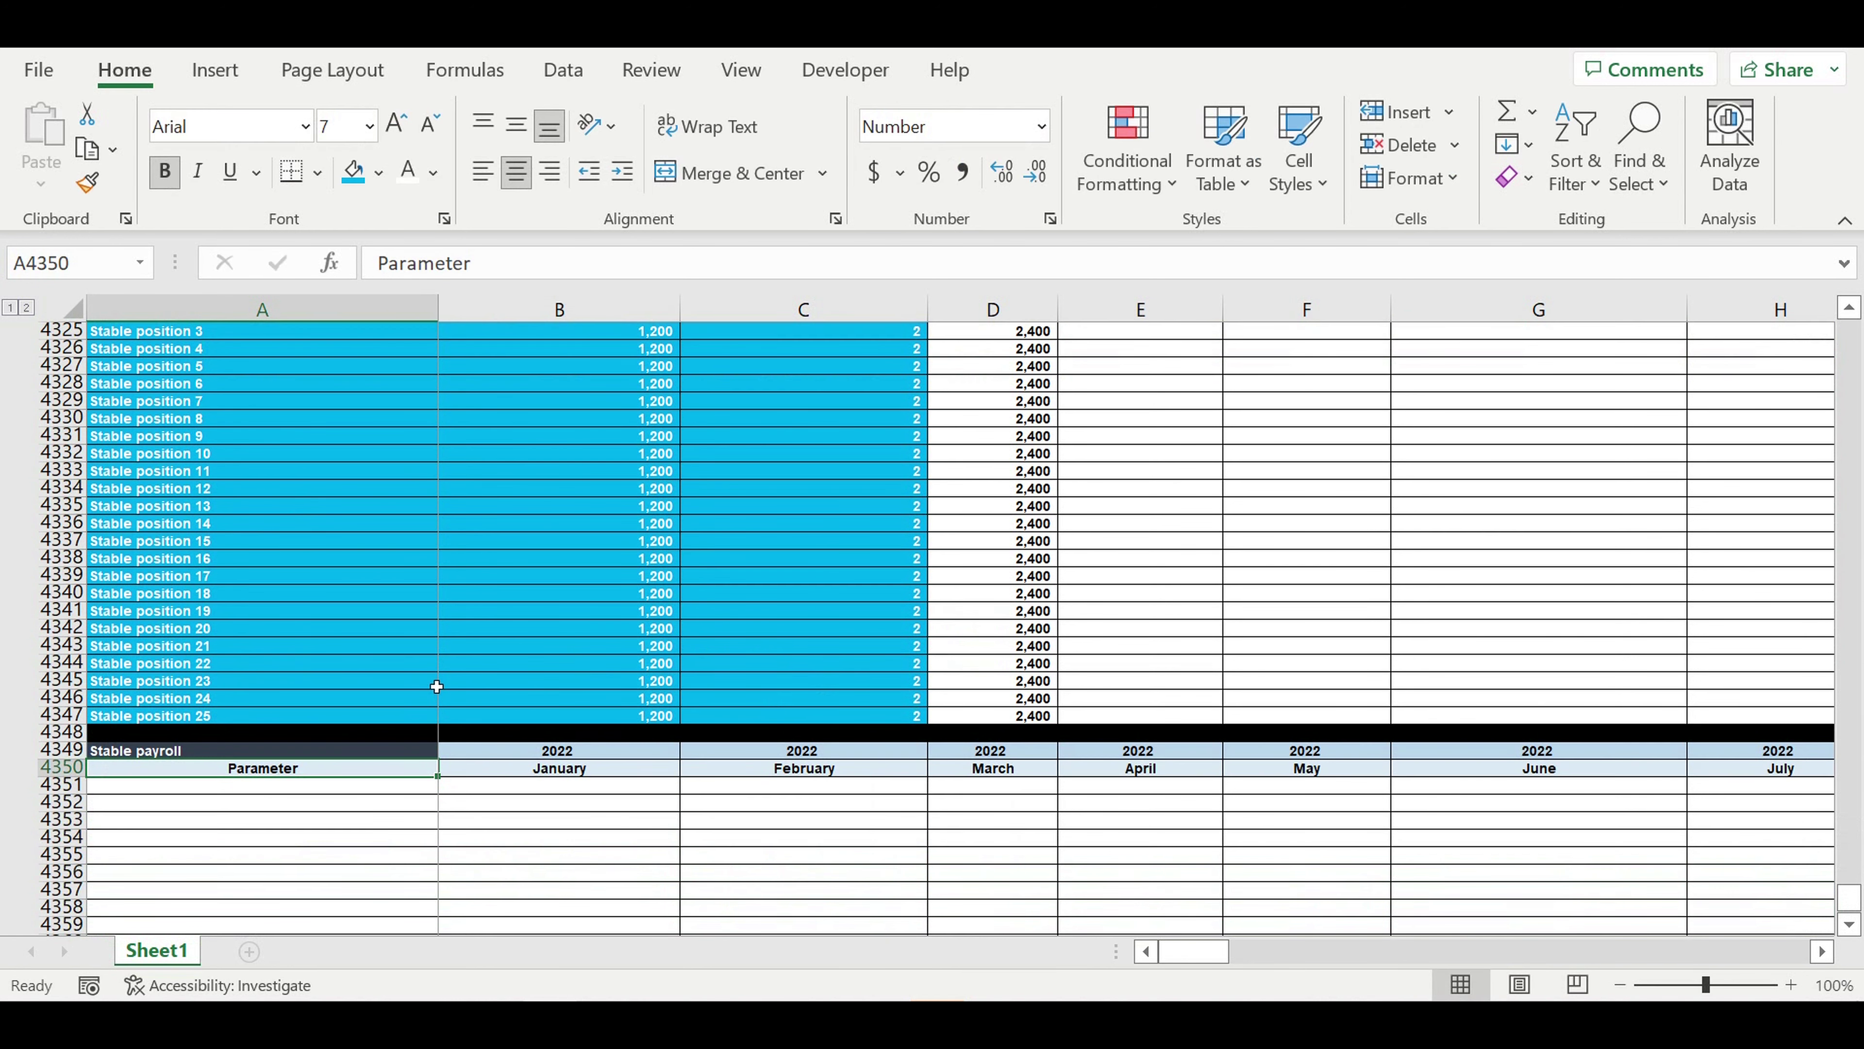
{"action": "left_click", "coordinate": [397, 784]}
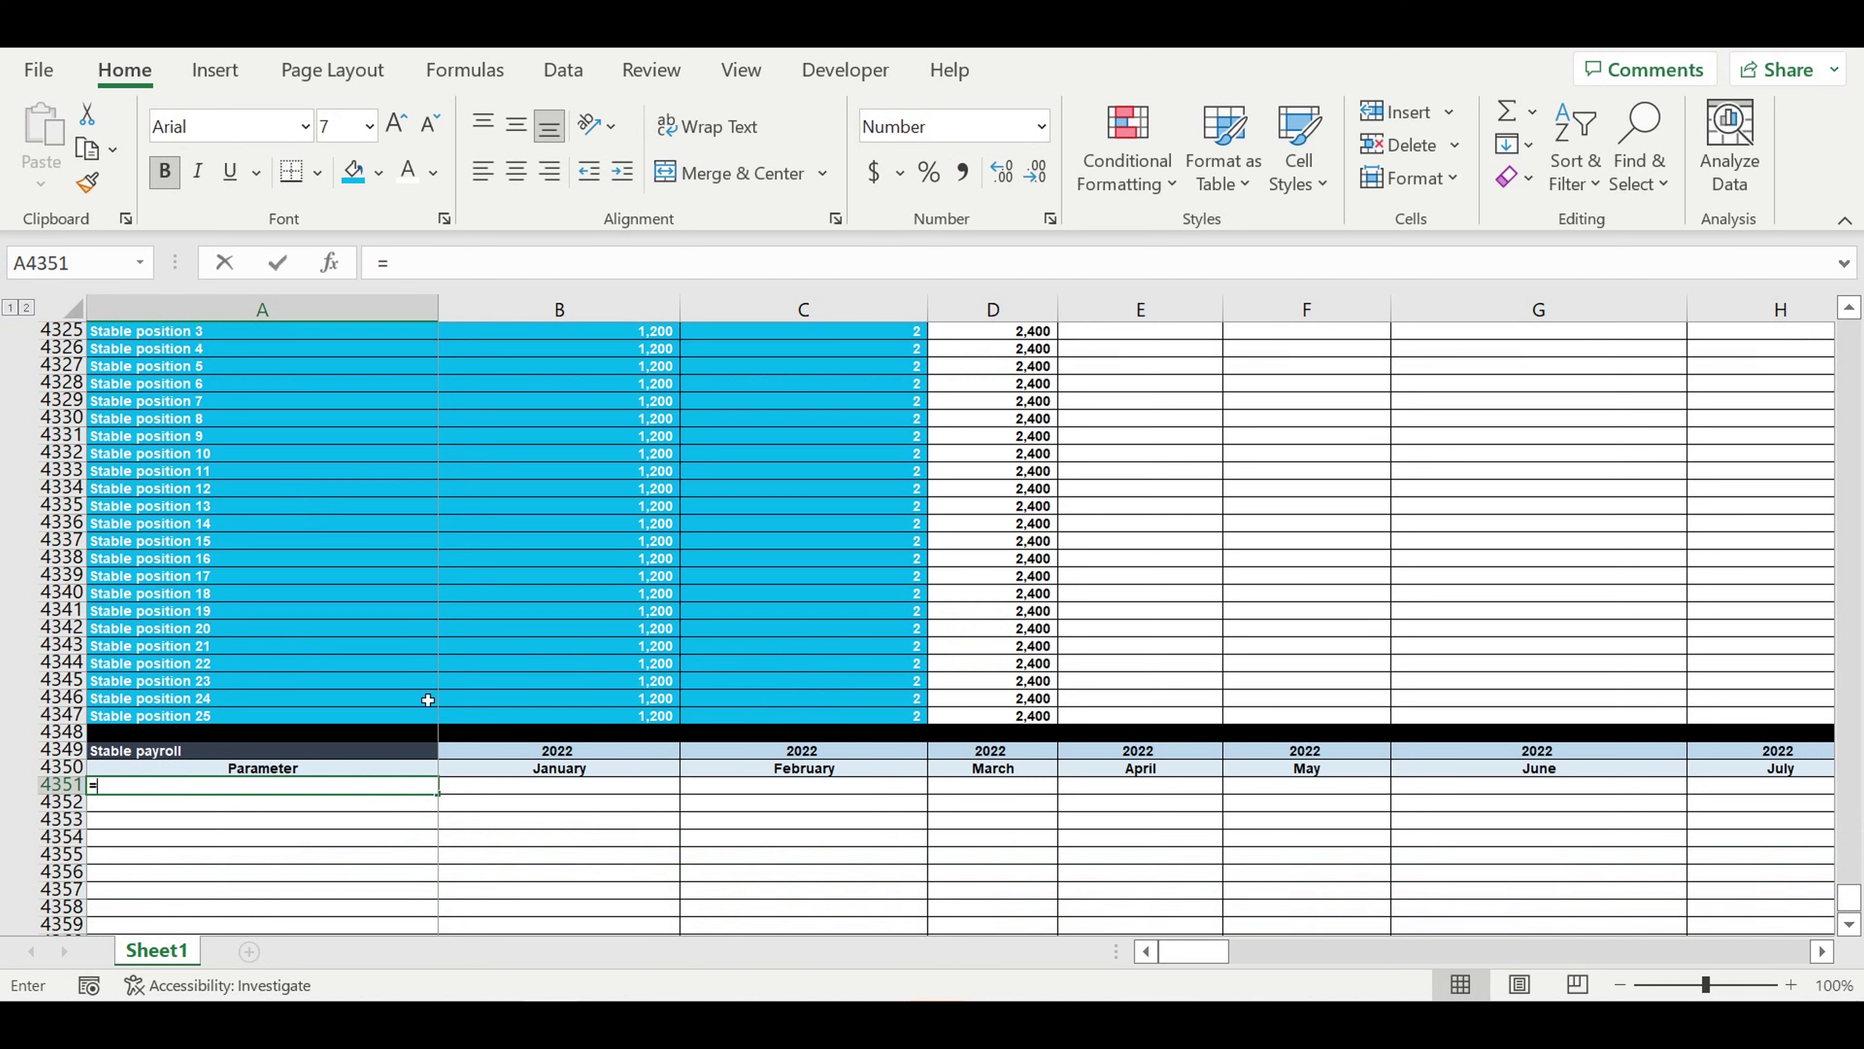
{"action": "type", "text": "="}
{"action": "scroll", "coordinate": [199, 485], "scroll_direction": "up", "scroll_amount": 3}
{"action": "scroll", "coordinate": [198, 486], "scroll_direction": "up", "scroll_amount": 1}
{"action": "left_click", "coordinate": [184, 451]}
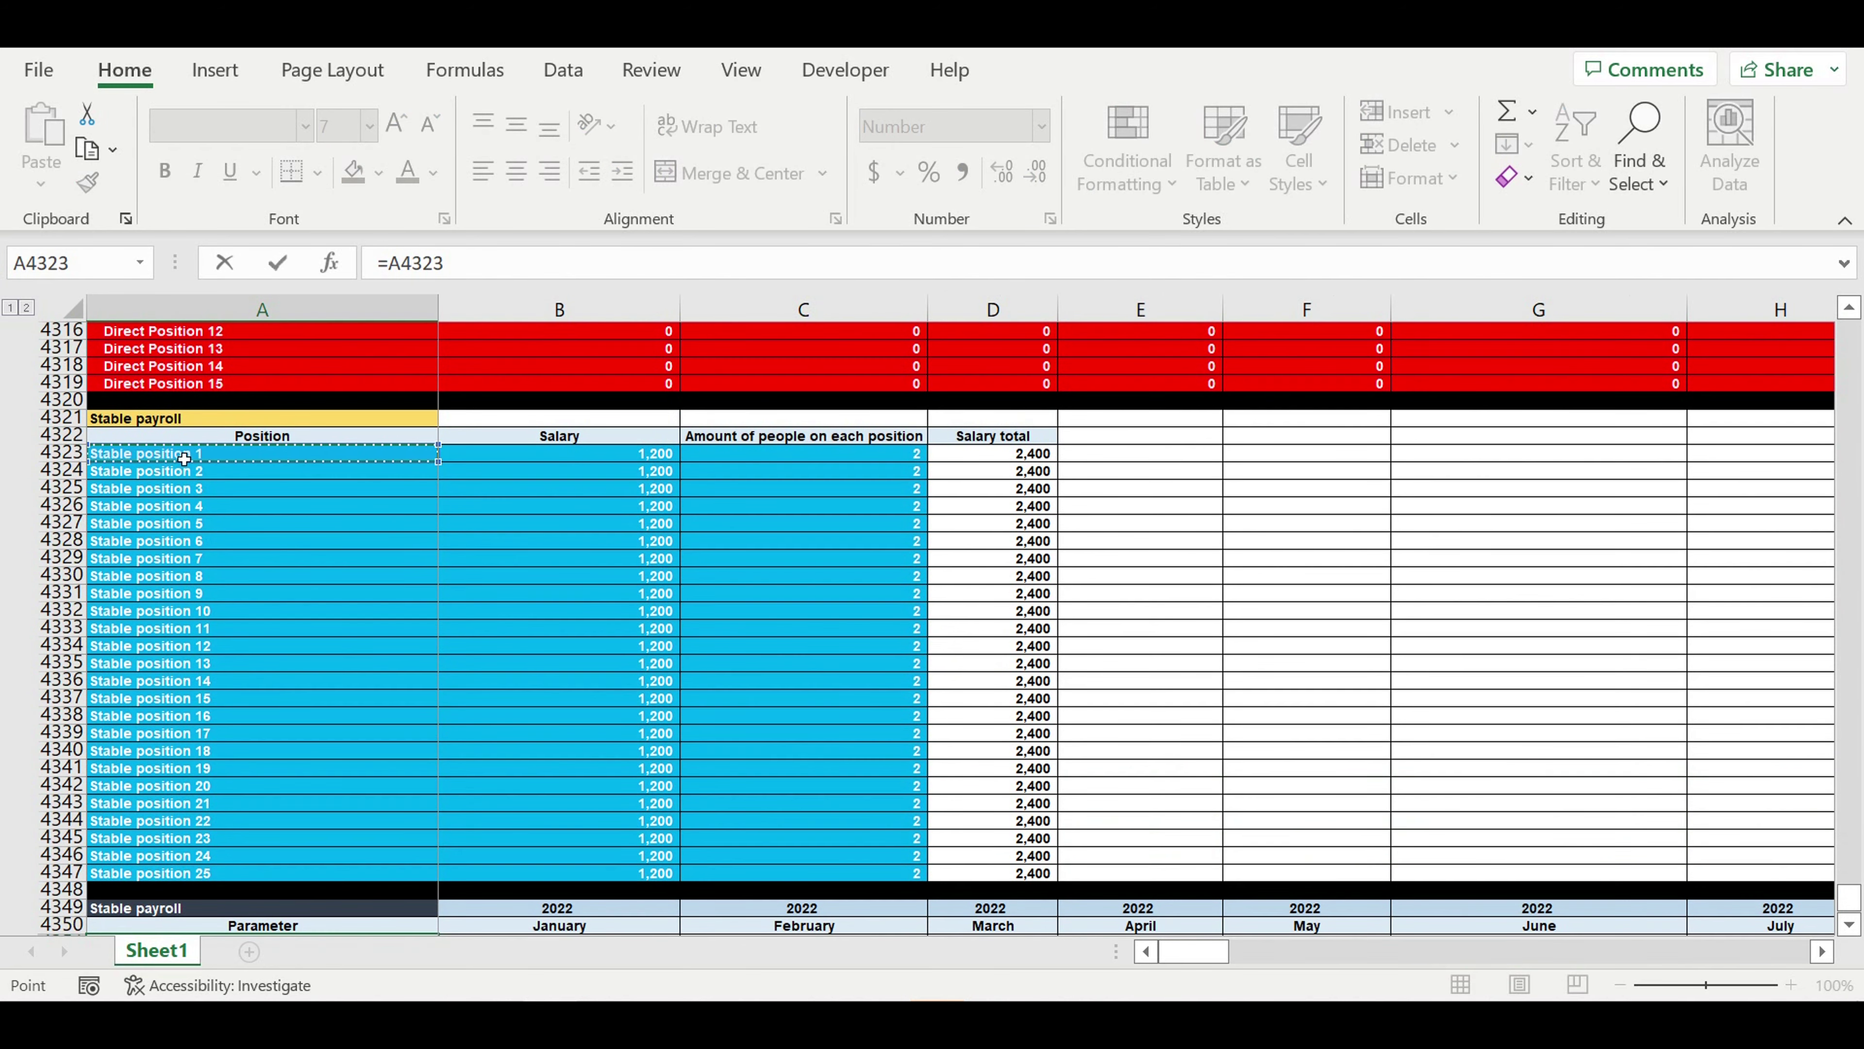
{"action": "key", "text": "Return"}
Step: Indent the position label and fill the links down through Stable position 25 in A4375
{"action": "scroll", "coordinate": [499, 695], "scroll_direction": "down", "scroll_amount": 7}
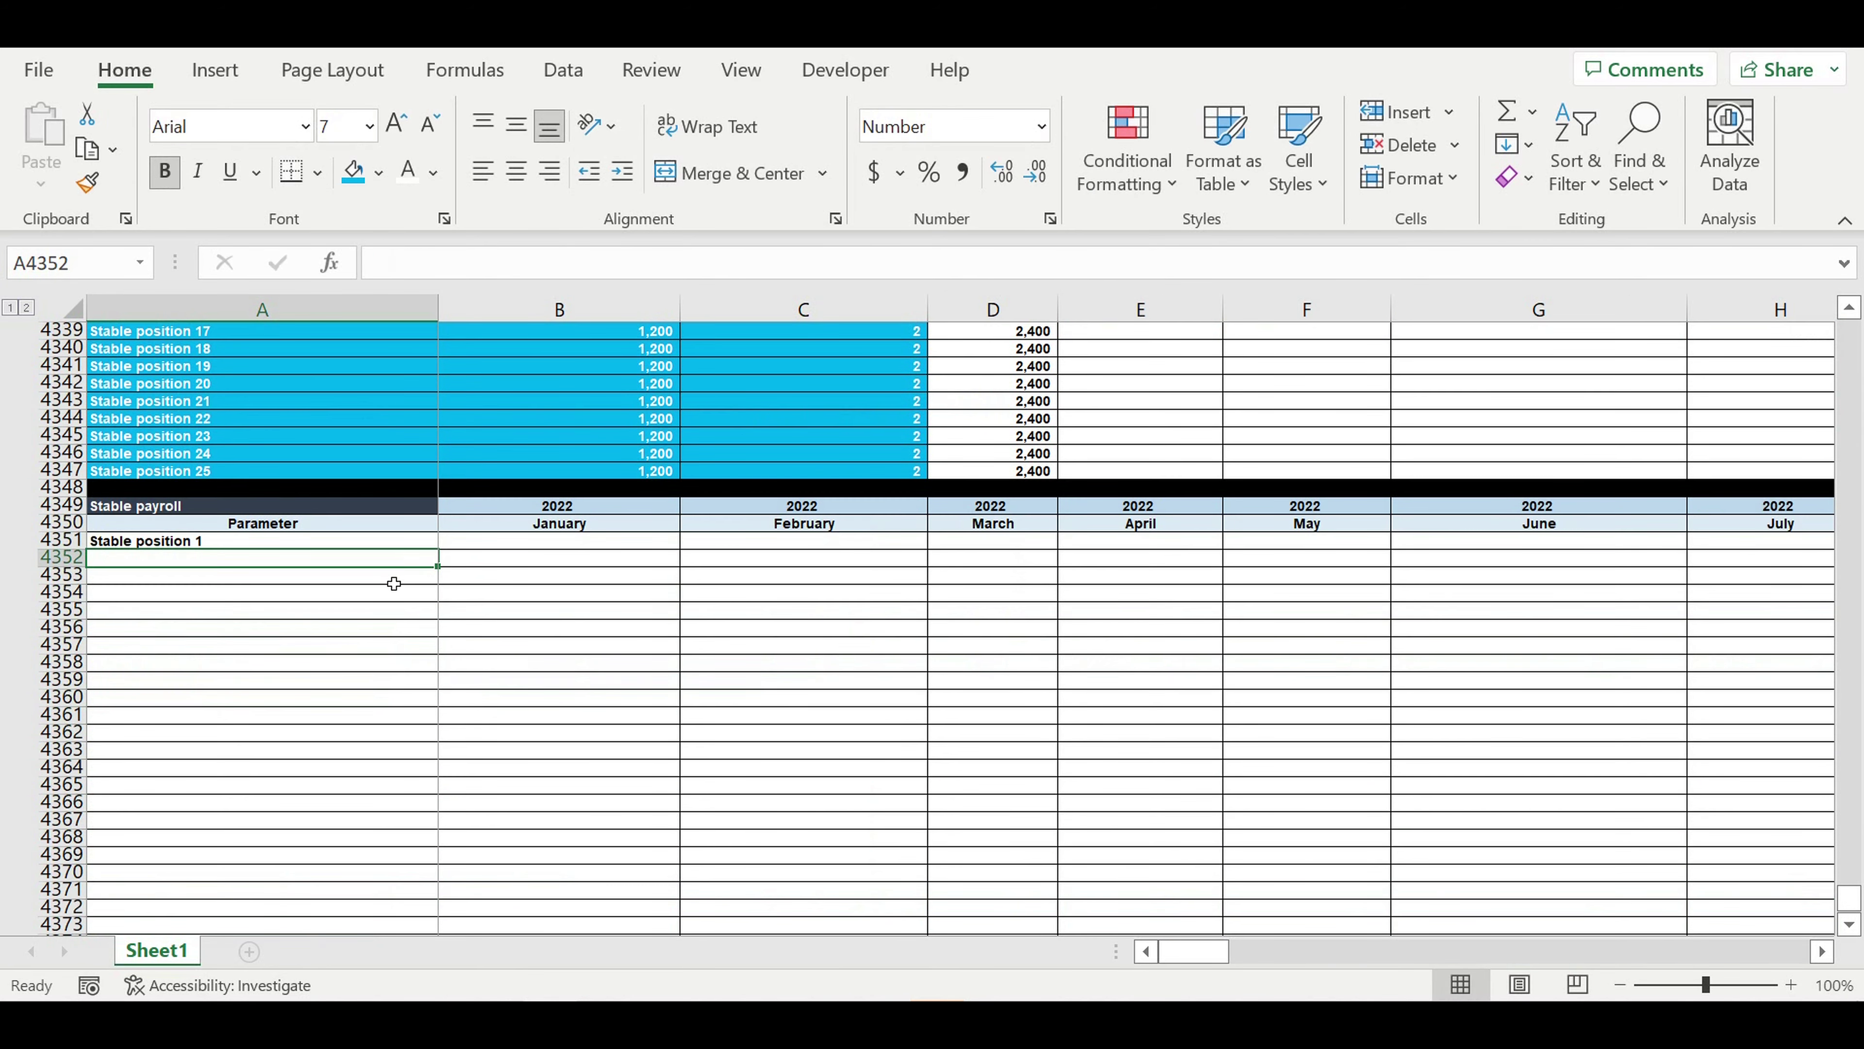
{"action": "left_click", "coordinate": [396, 547]}
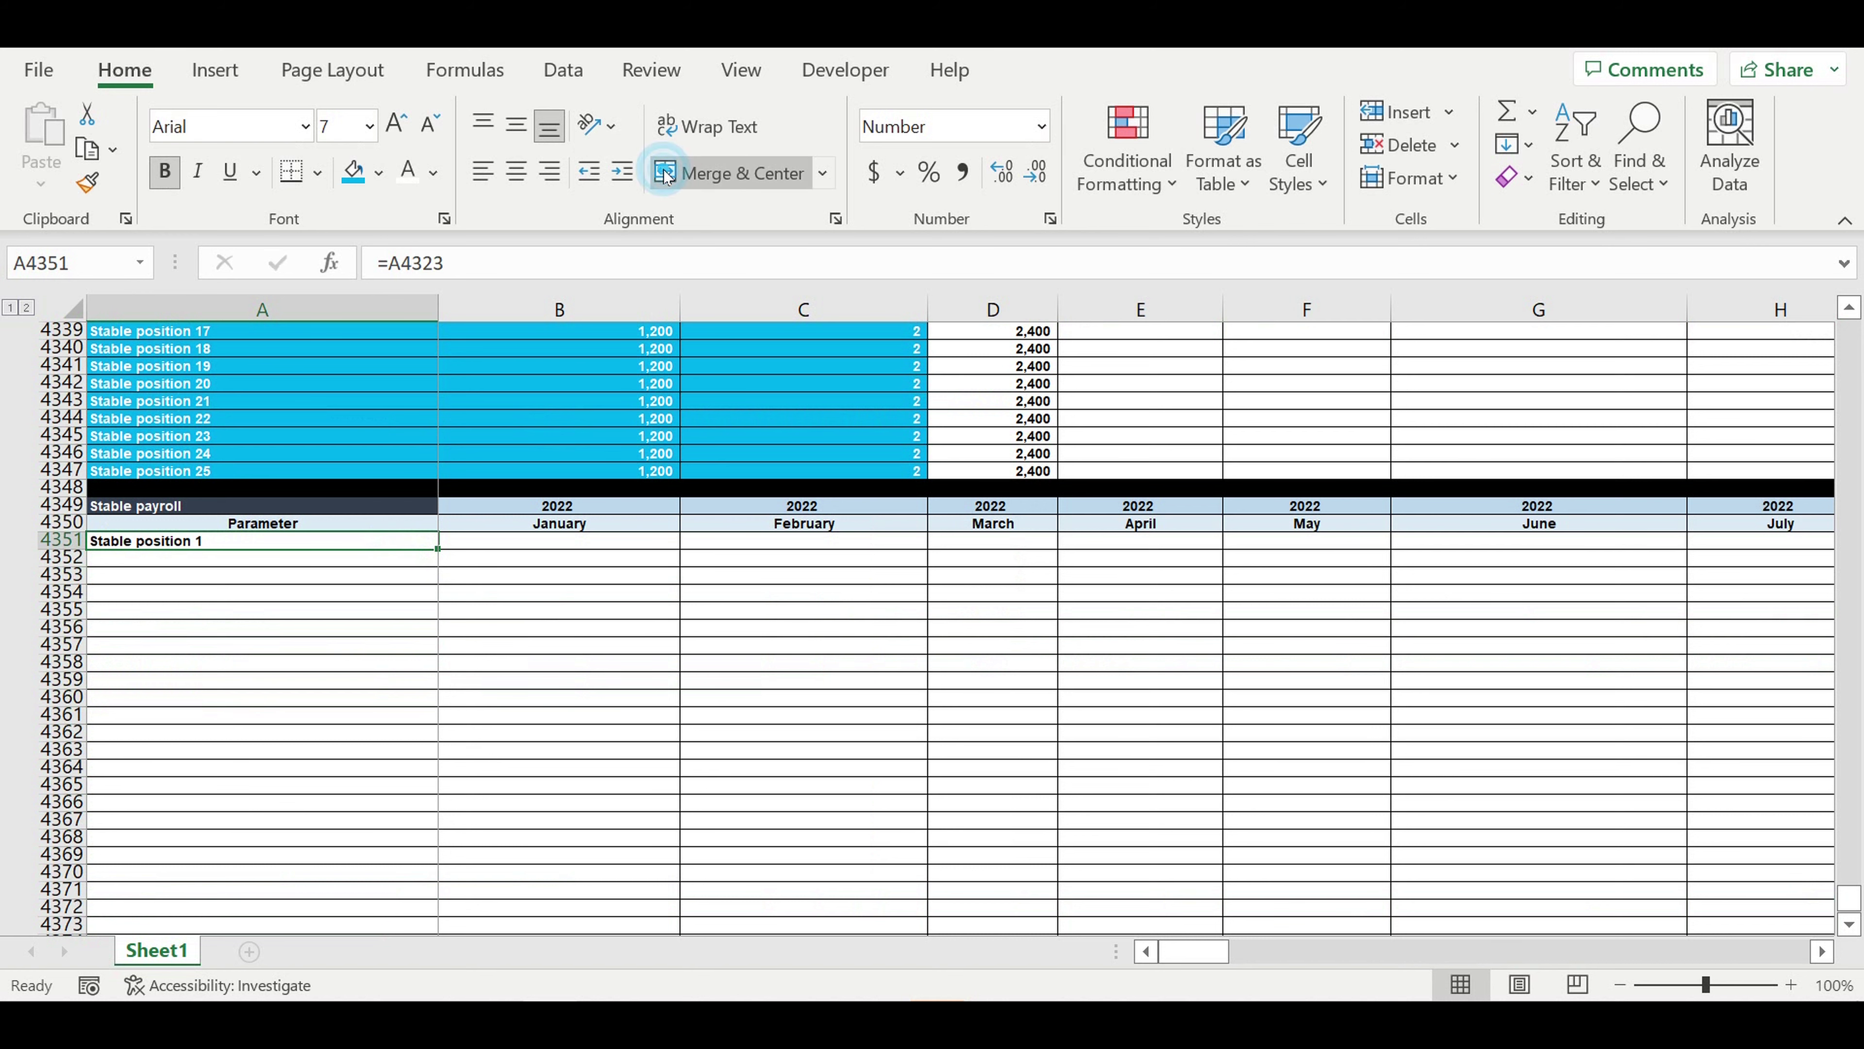
{"action": "left_click", "coordinate": [622, 171]}
{"action": "scroll", "coordinate": [466, 549], "scroll_direction": "down", "scroll_amount": 1}
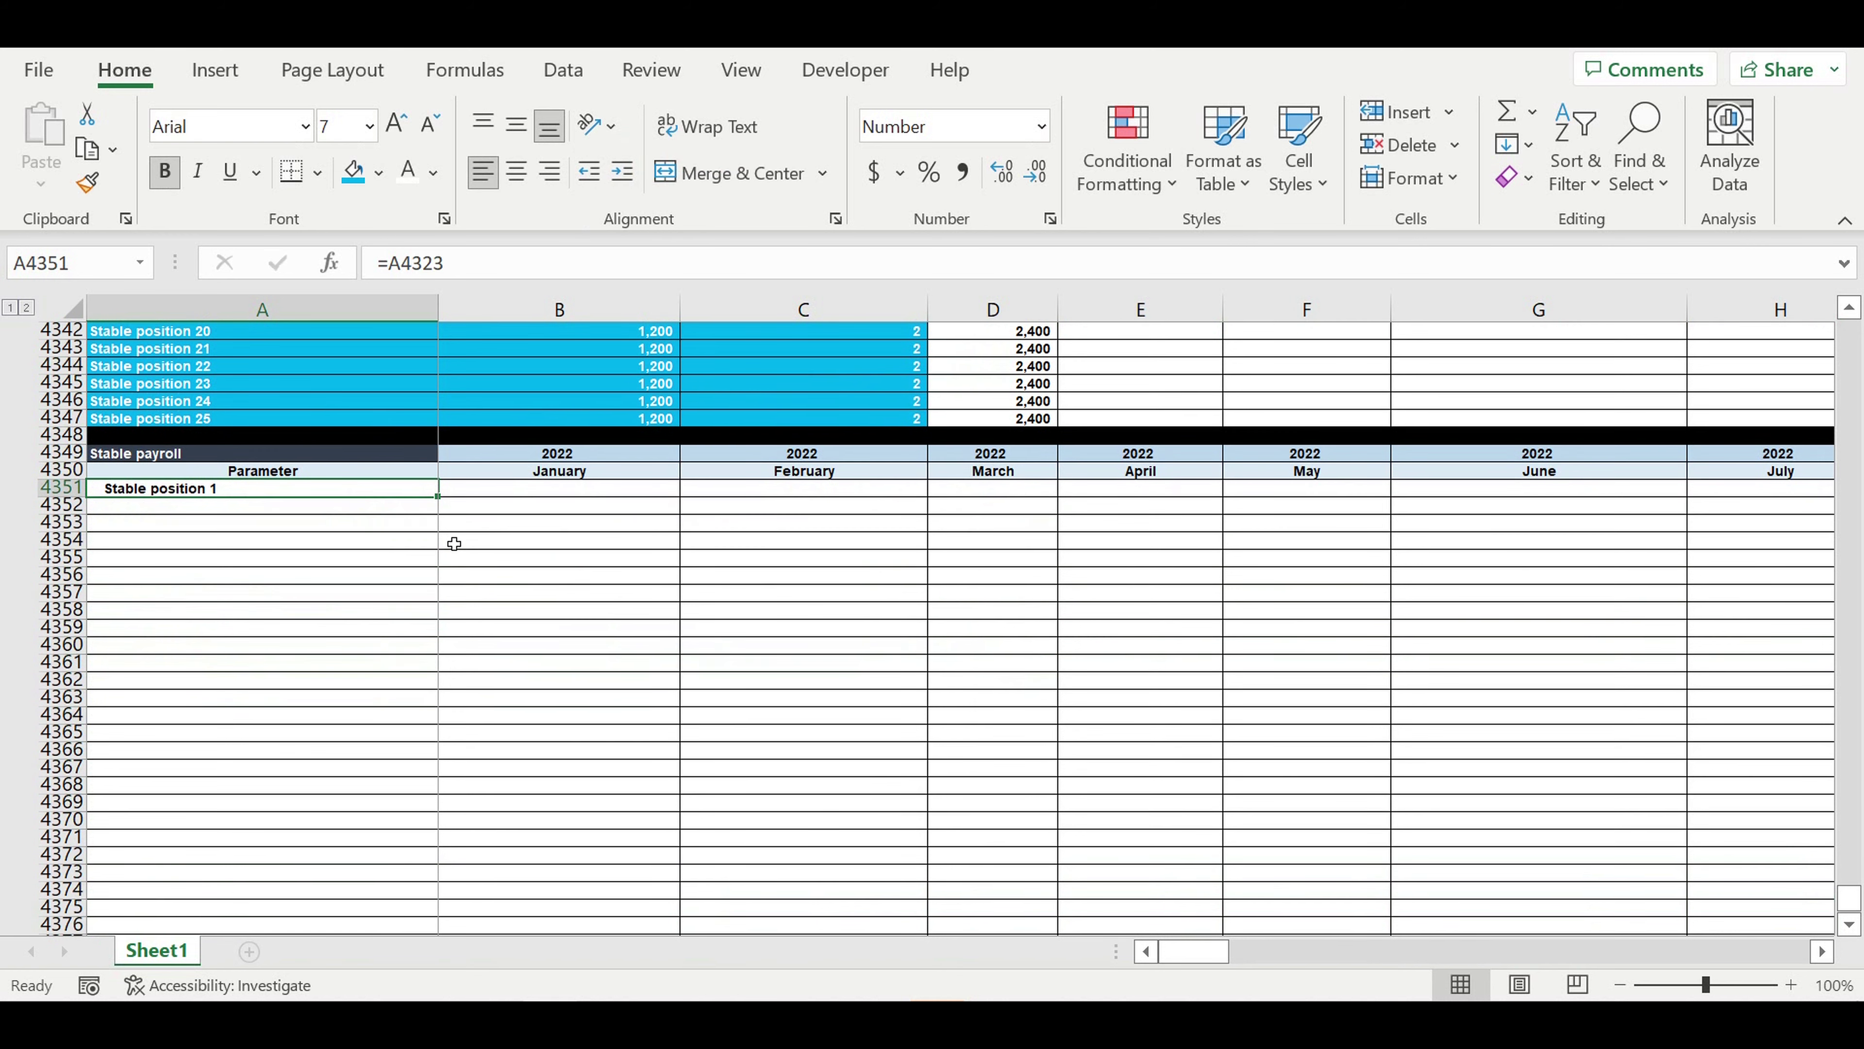
{"action": "left_click_drag", "start_coordinate": [438, 497], "coordinate": [471, 827]}
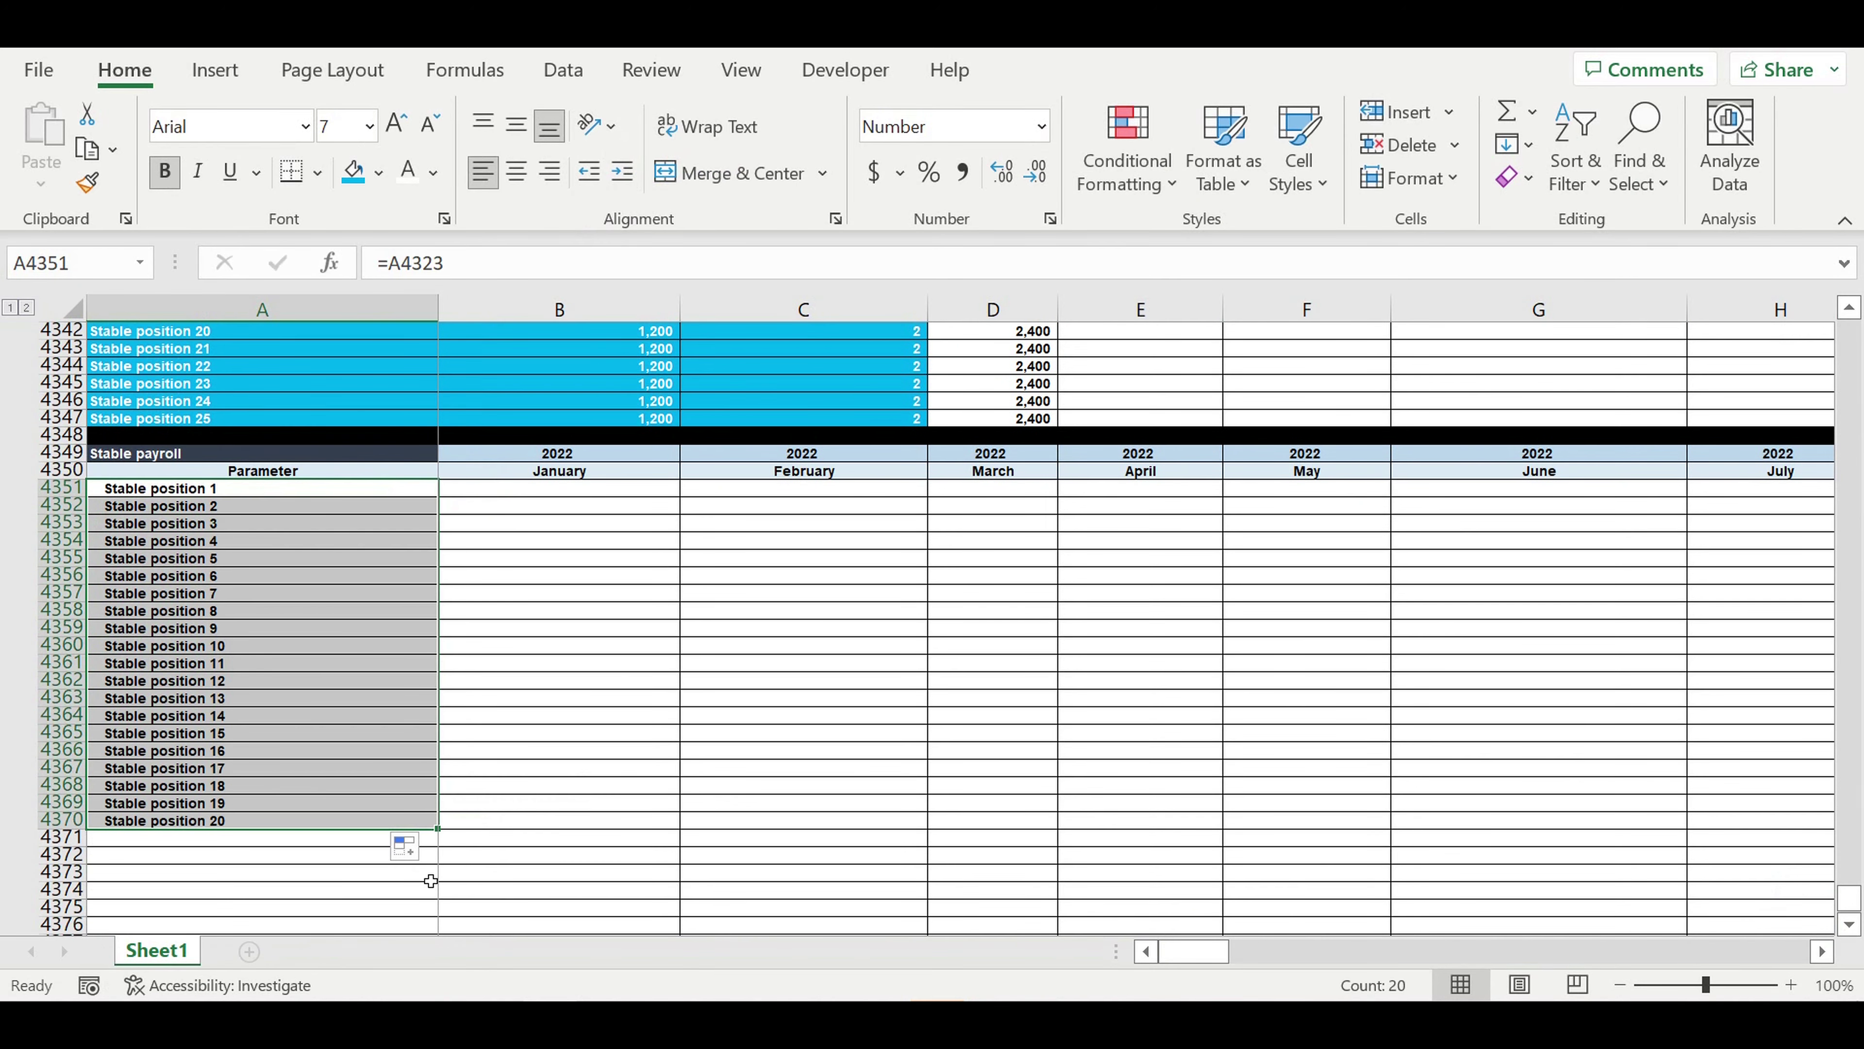
{"action": "left_click_drag", "start_coordinate": [446, 846], "coordinate": [478, 910]}
Step: Fill row 4376 black as the table's closing separator
{"action": "scroll", "coordinate": [572, 820], "scroll_direction": "down", "scroll_amount": 2}
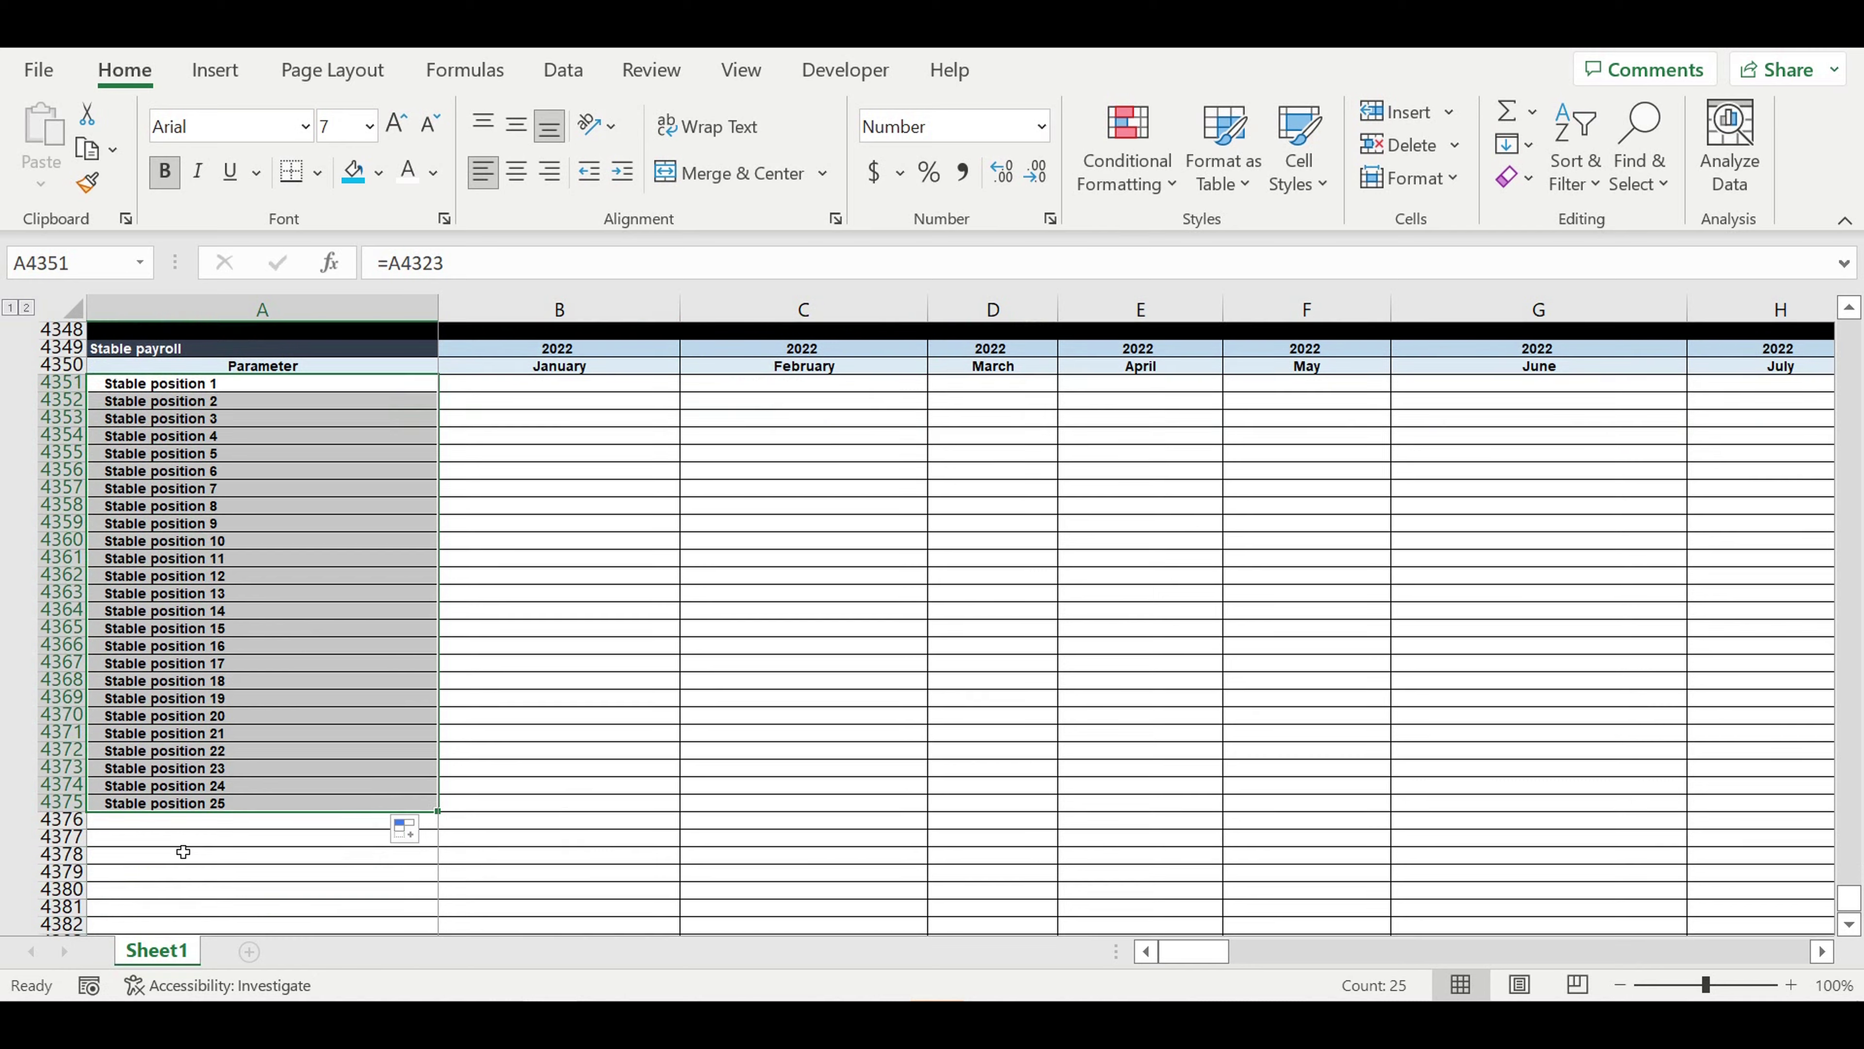
{"action": "left_click", "coordinate": [184, 820]}
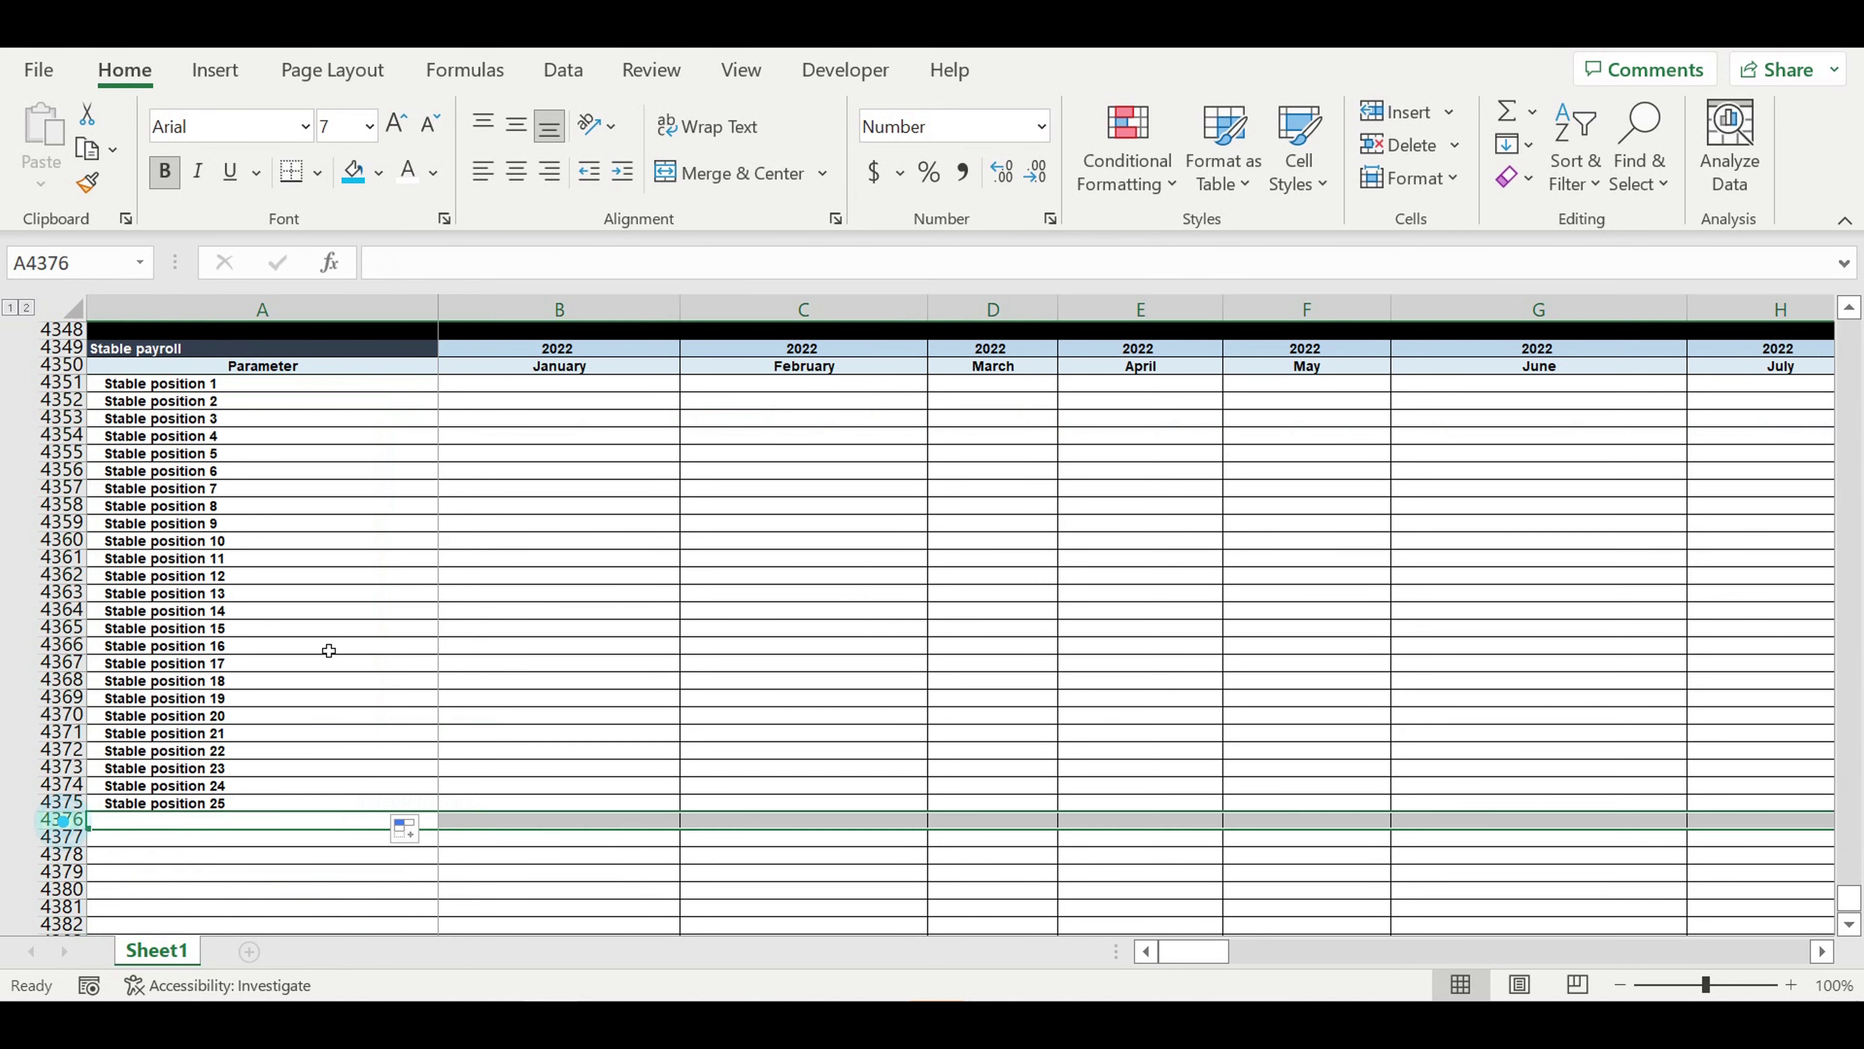
{"action": "left_click", "coordinate": [379, 173]}
{"action": "left_click", "coordinate": [390, 246]}
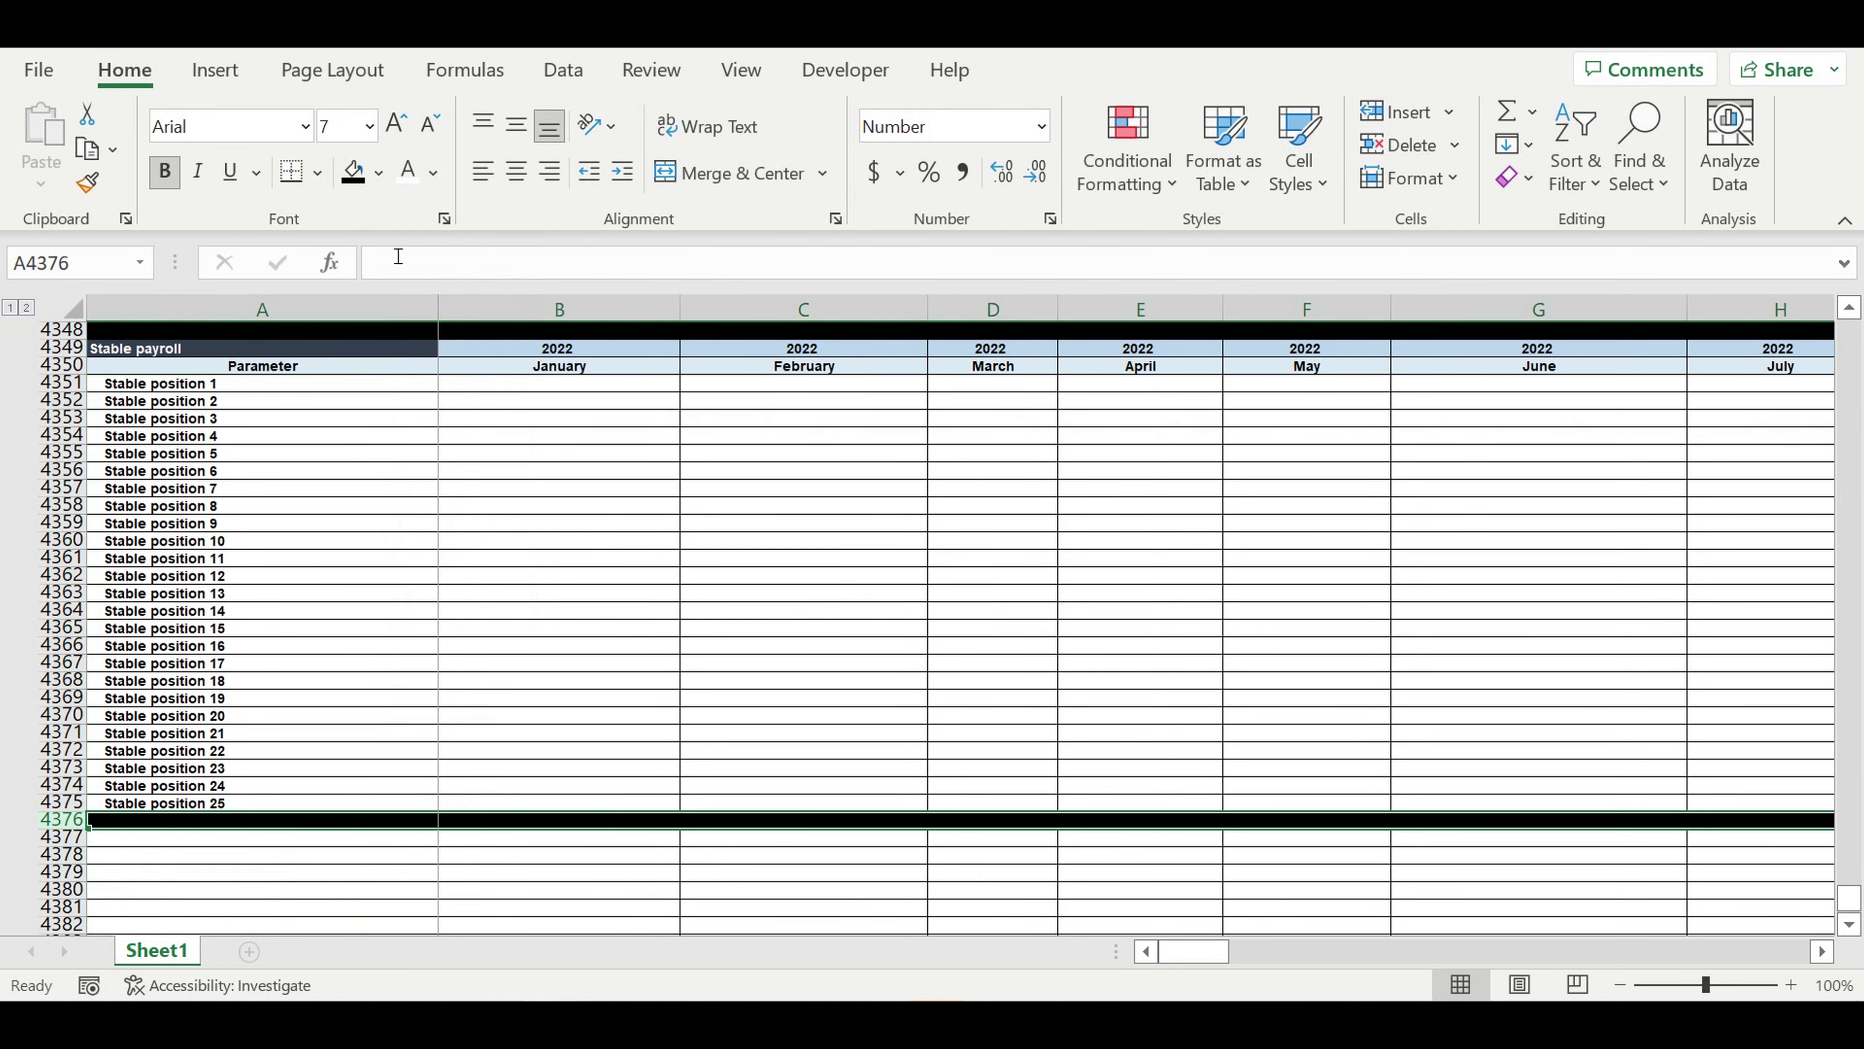
{"action": "left_click", "coordinate": [503, 524]}
{"action": "left_click", "coordinate": [493, 385]}
Step: Start B4351's formula with position 1's salary total, locked as $D4323
{"action": "type", "text": "="}
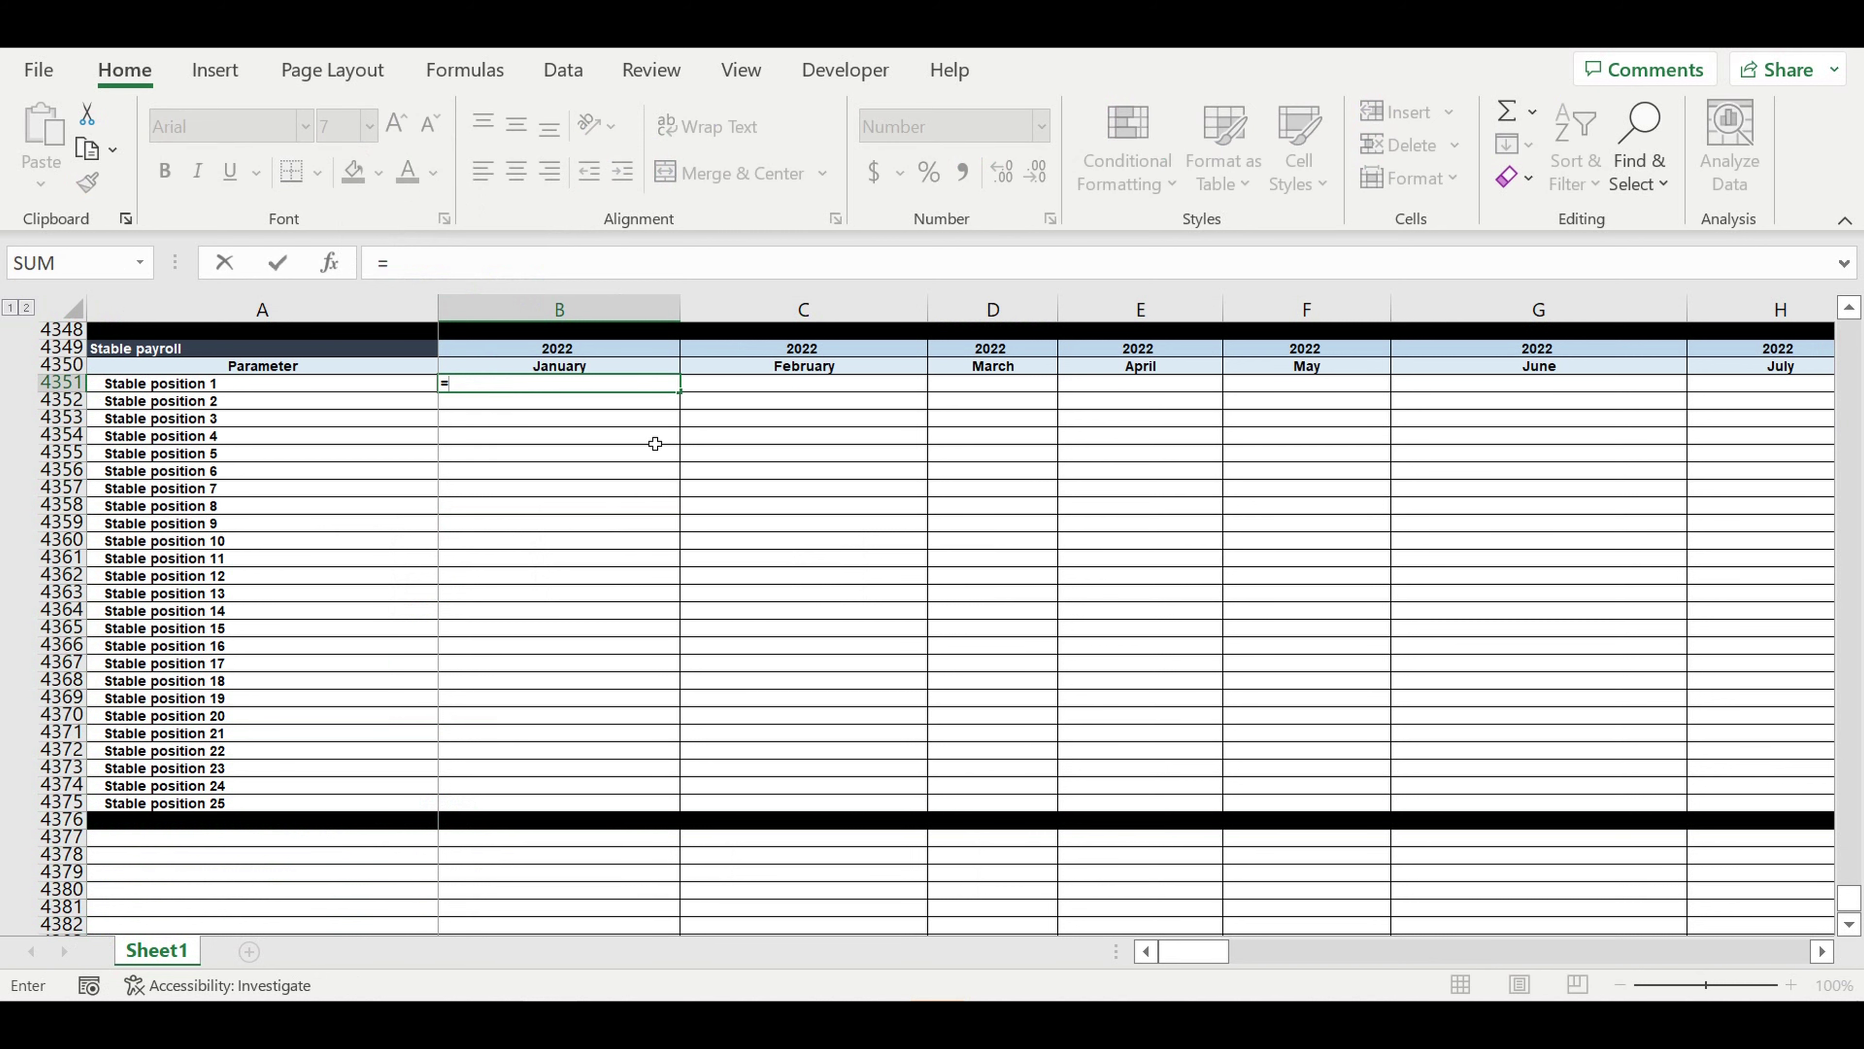
{"action": "scroll", "coordinate": [654, 441], "scroll_direction": "up", "scroll_amount": 10}
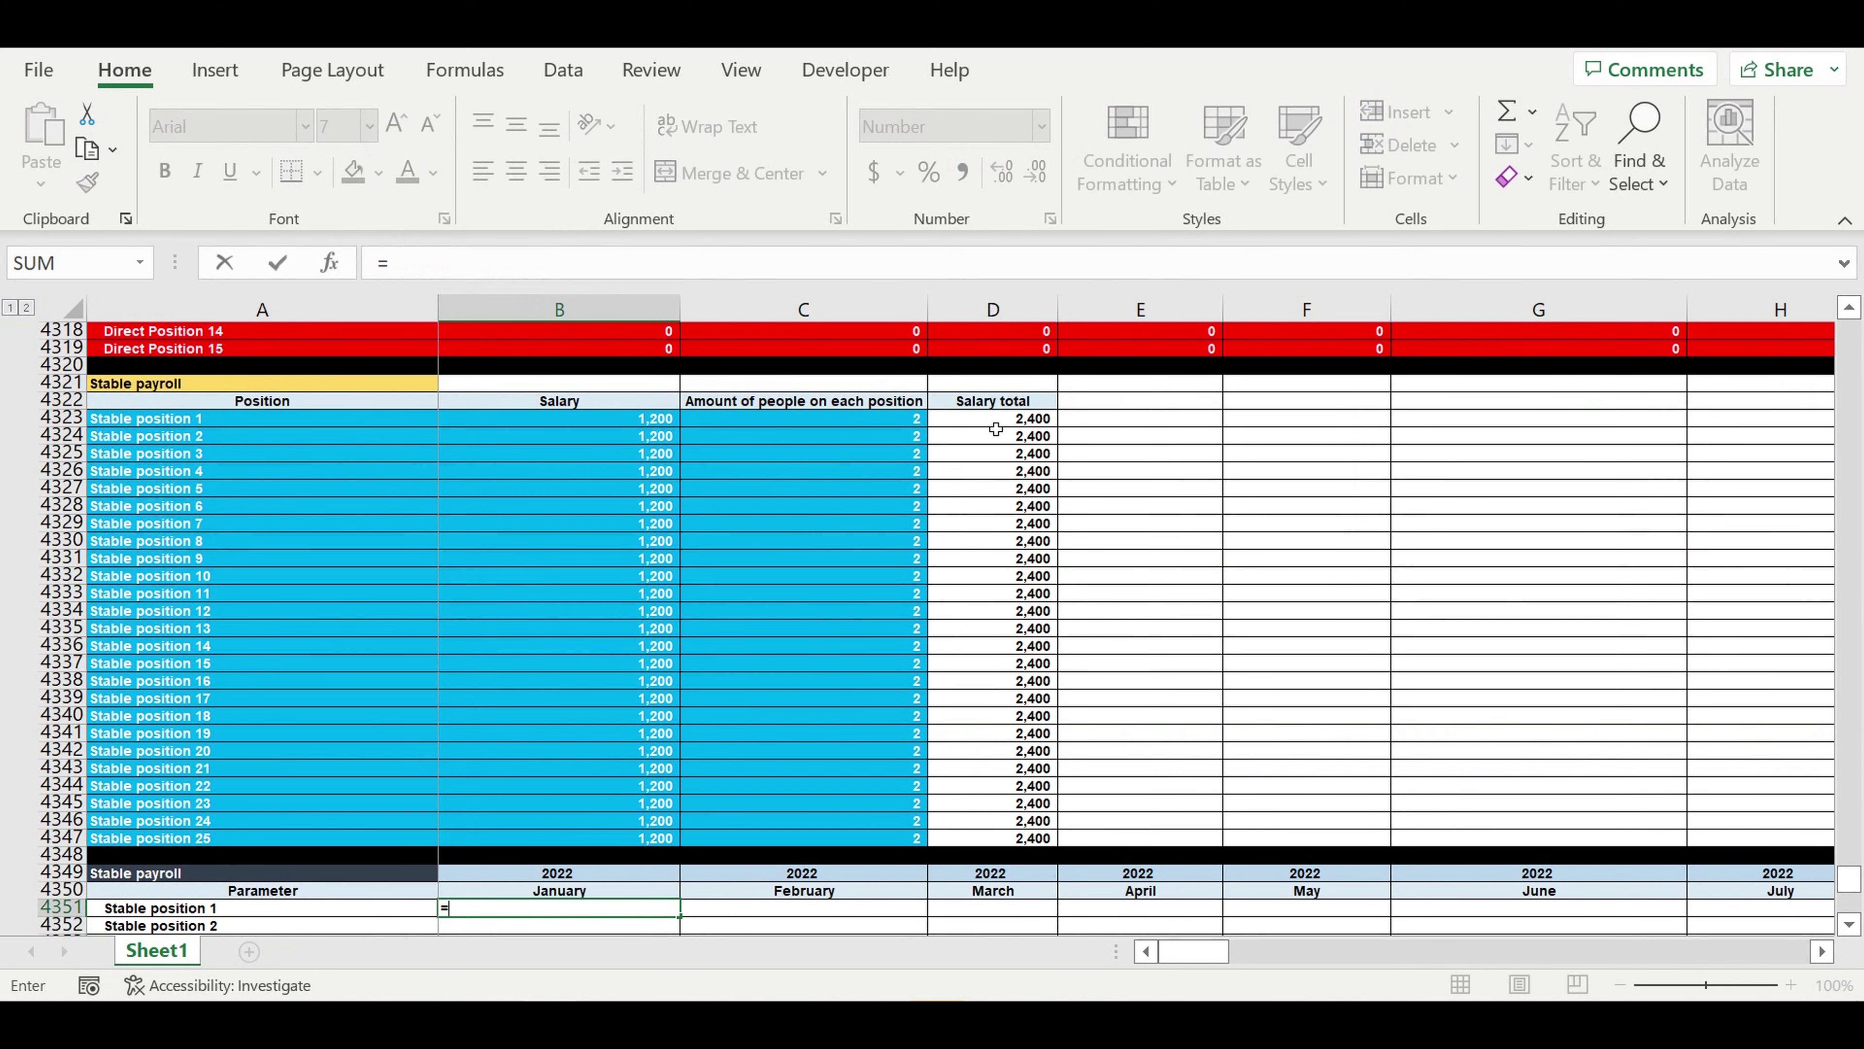
{"action": "left_click", "coordinate": [990, 420]}
{"action": "left_click", "coordinate": [394, 263]}
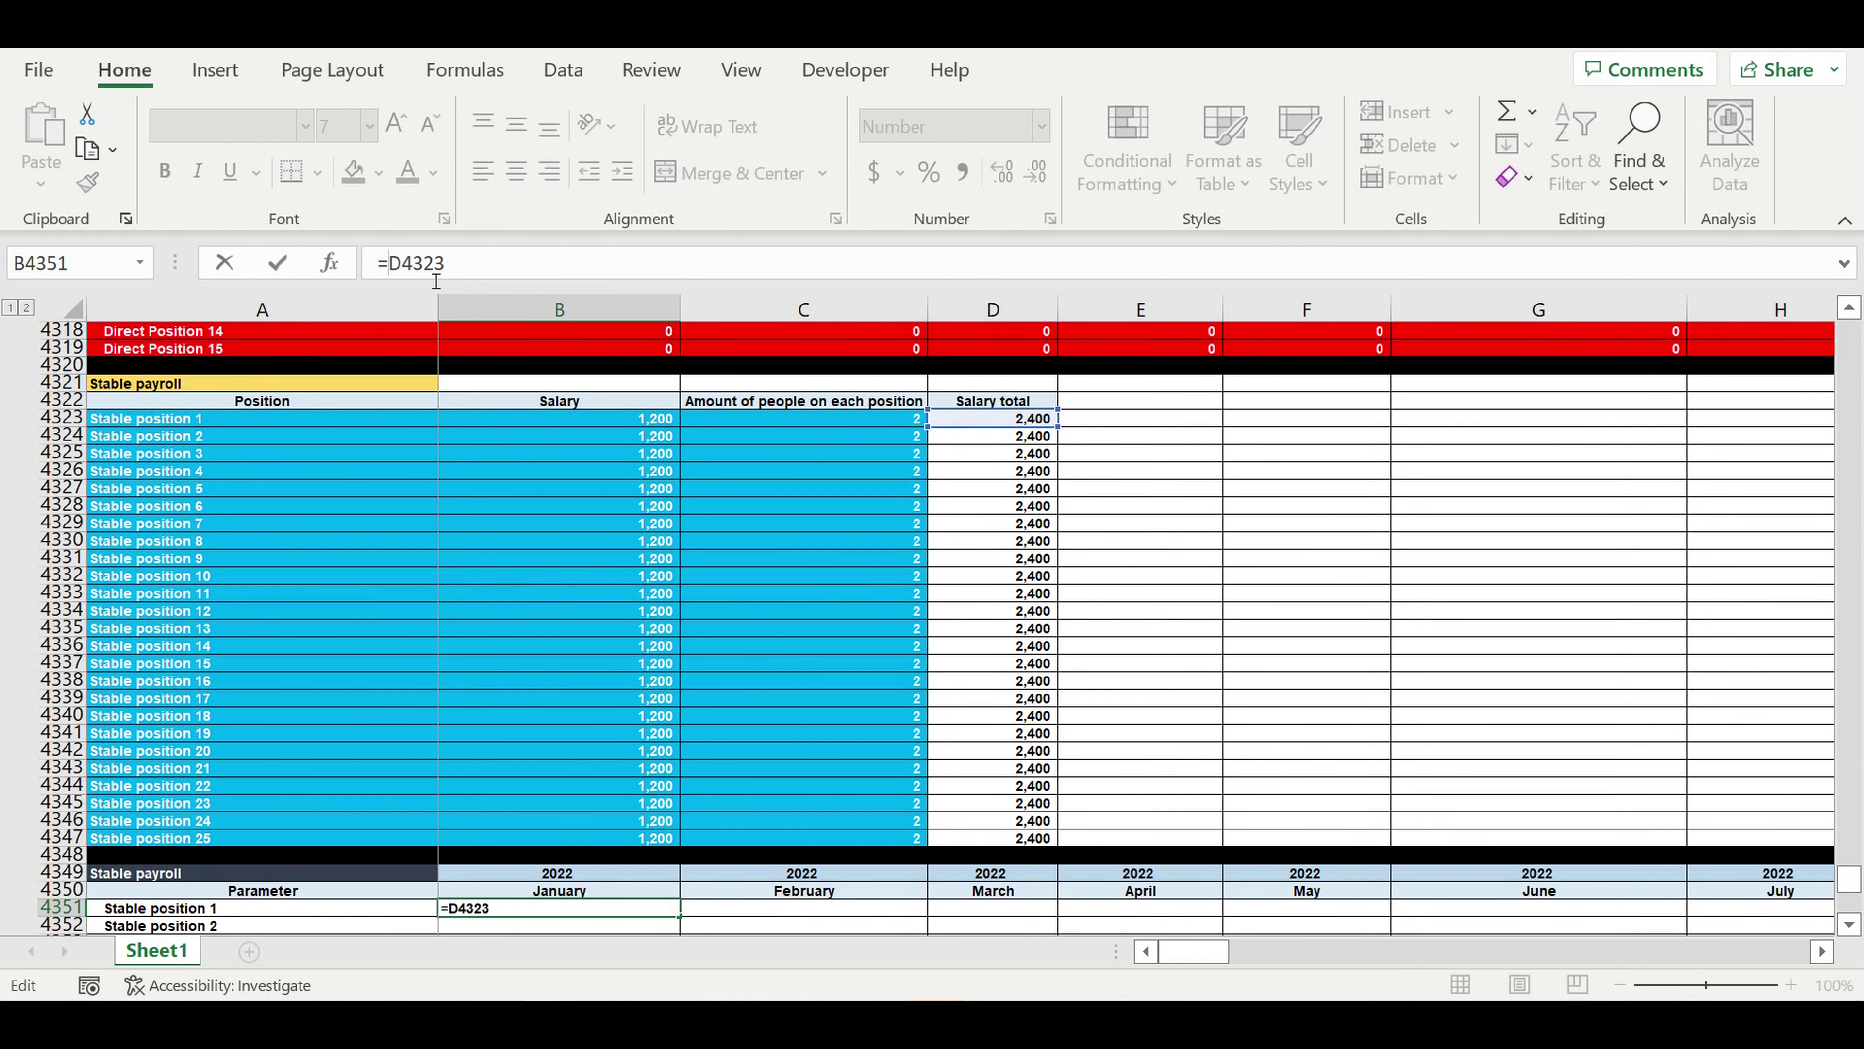
{"action": "type", "text": "$"}
{"action": "type", "text": "*"}
{"action": "left_click_drag", "start_coordinate": [1853, 888], "coordinate": [1057, 609]}
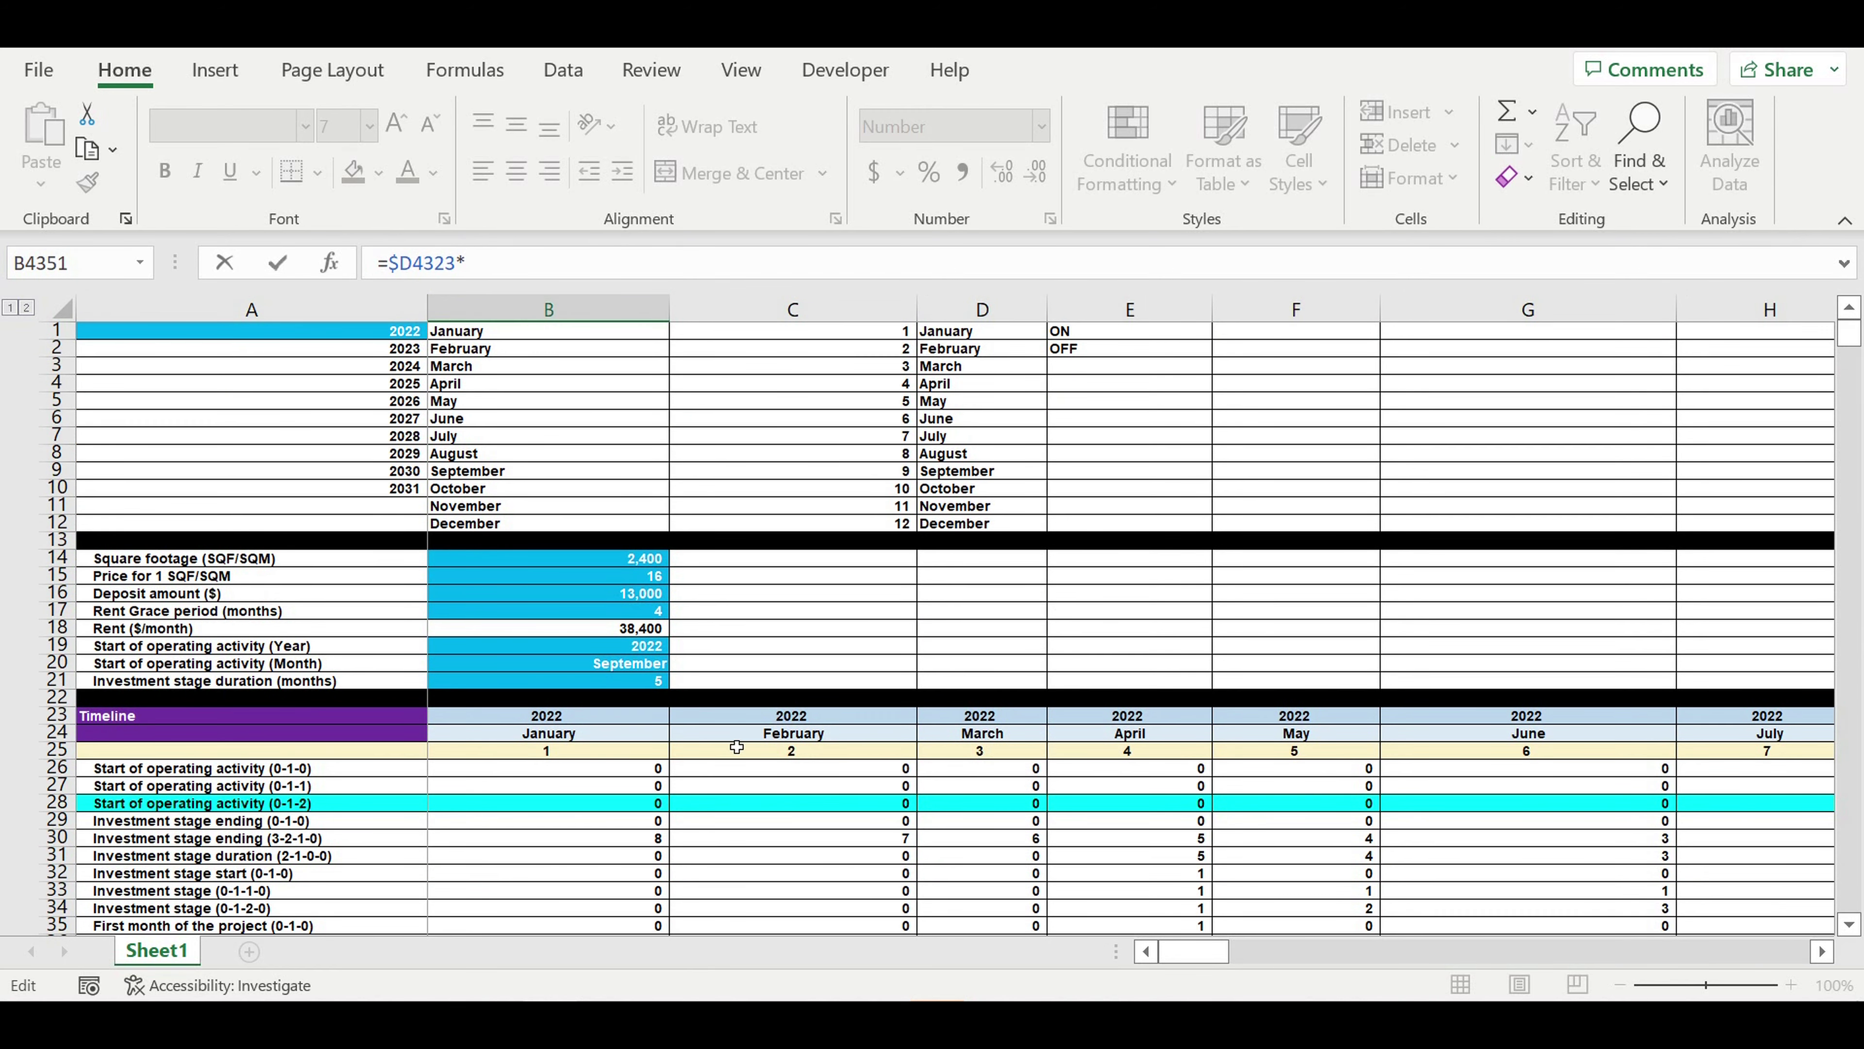
{"action": "scroll", "coordinate": [305, 768], "scroll_direction": "down", "scroll_amount": 2}
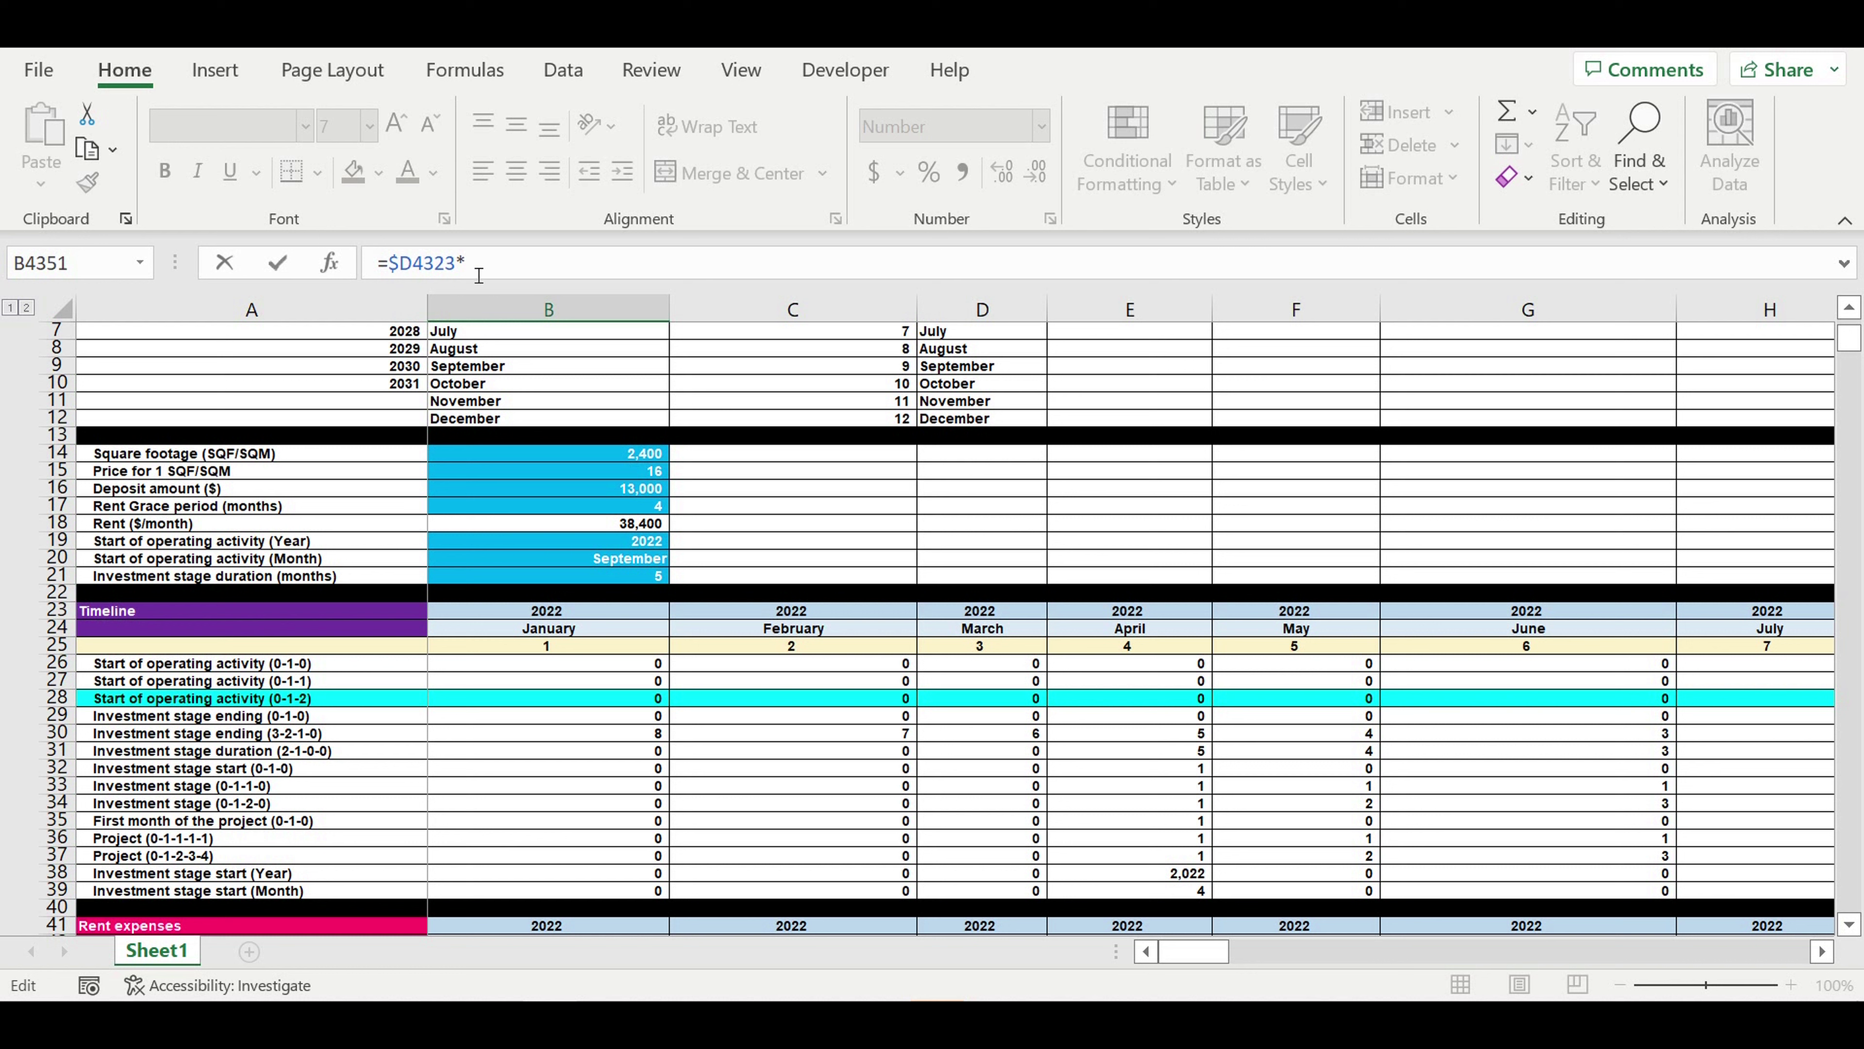
Step: Multiply it by the January operating-activity flag B$27, locking row 27
{"action": "left_click", "coordinate": [467, 685]}
{"action": "left_click", "coordinate": [477, 263]}
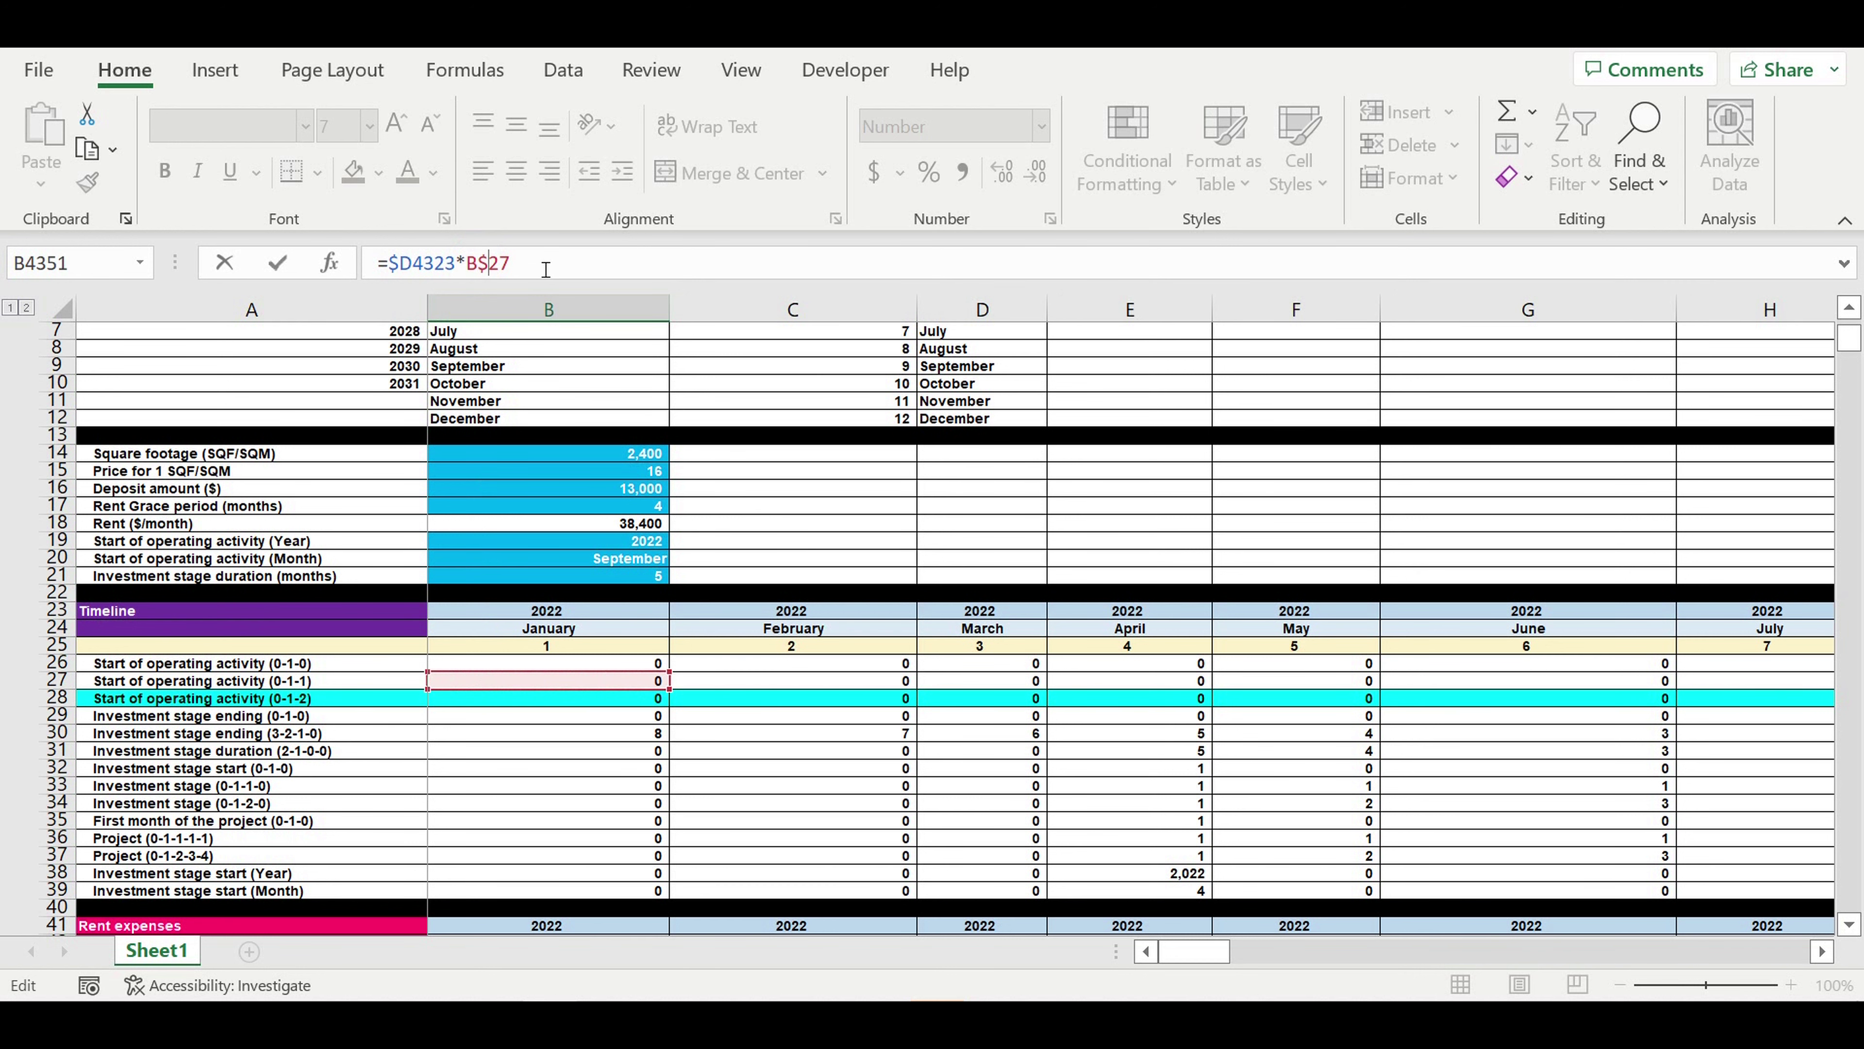
{"action": "left_click", "coordinate": [1820, 952]}
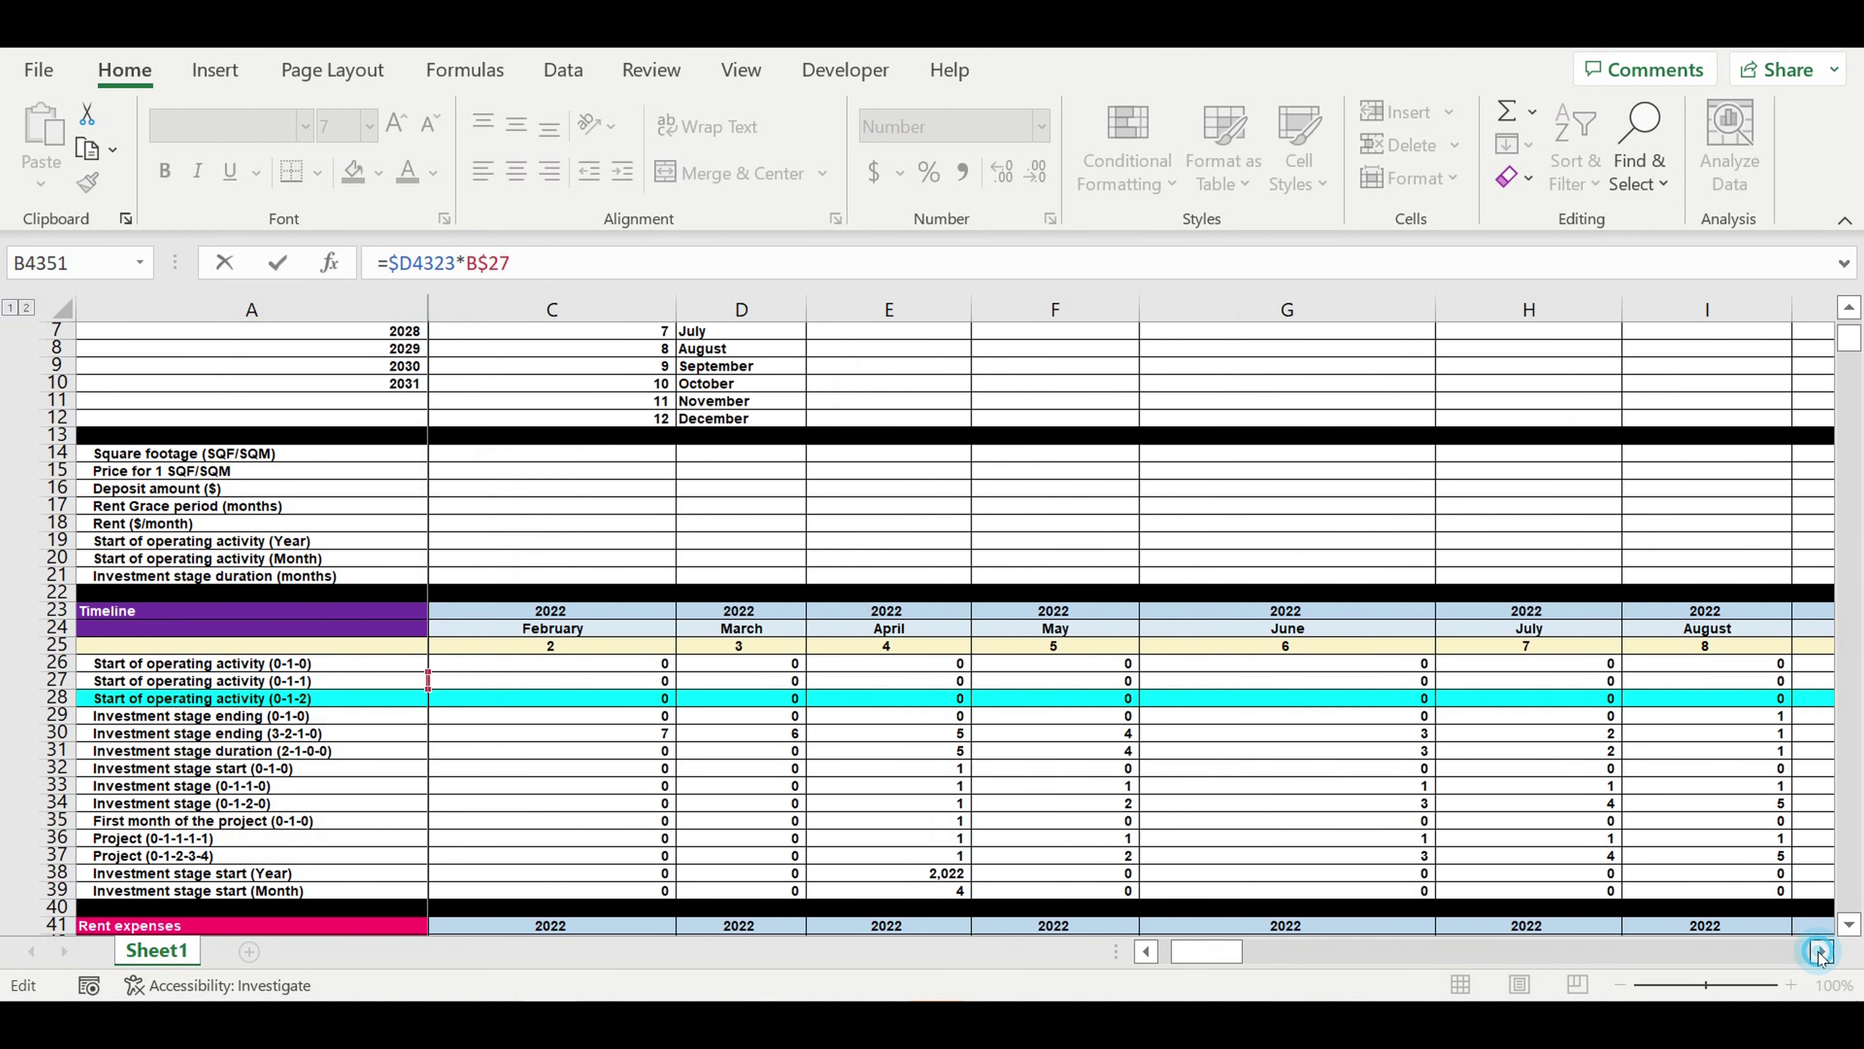
{"action": "left_click", "coordinate": [1820, 951]}
{"action": "left_click", "coordinate": [1820, 951]}
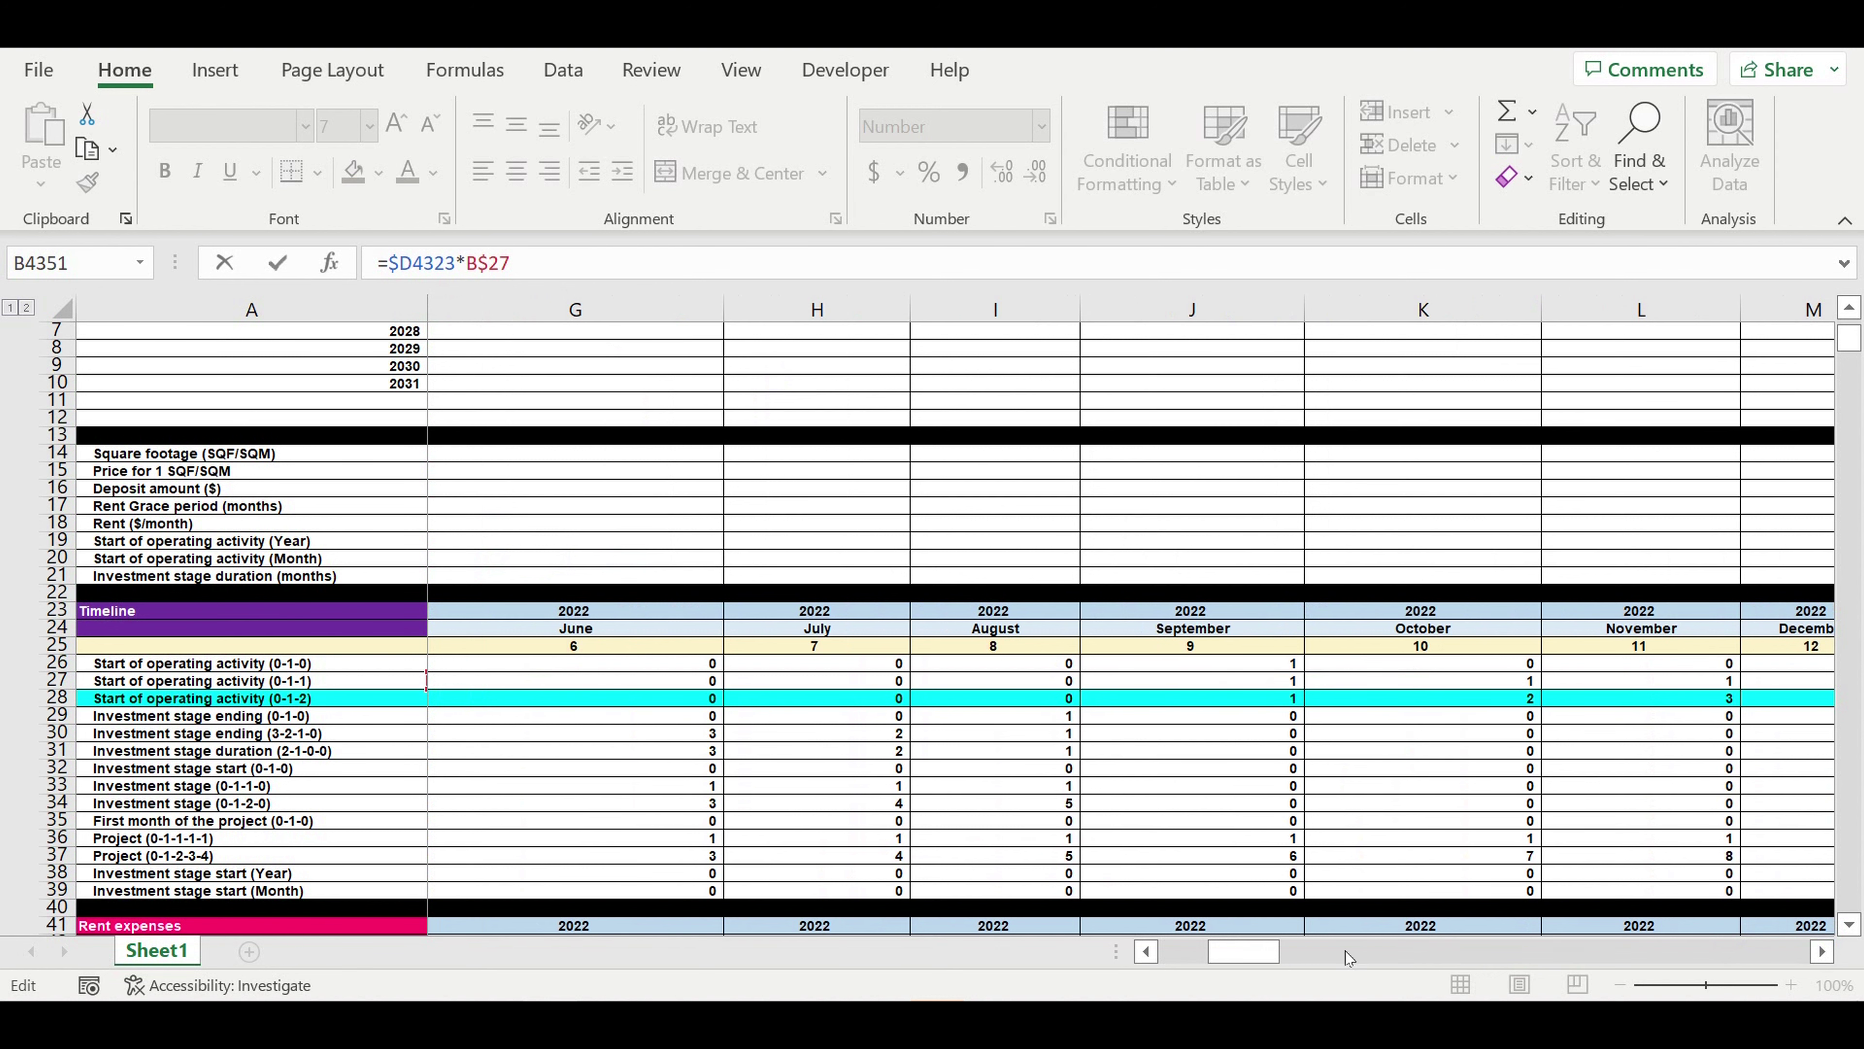
{"action": "left_click_drag", "start_coordinate": [1254, 957], "coordinate": [1071, 949]}
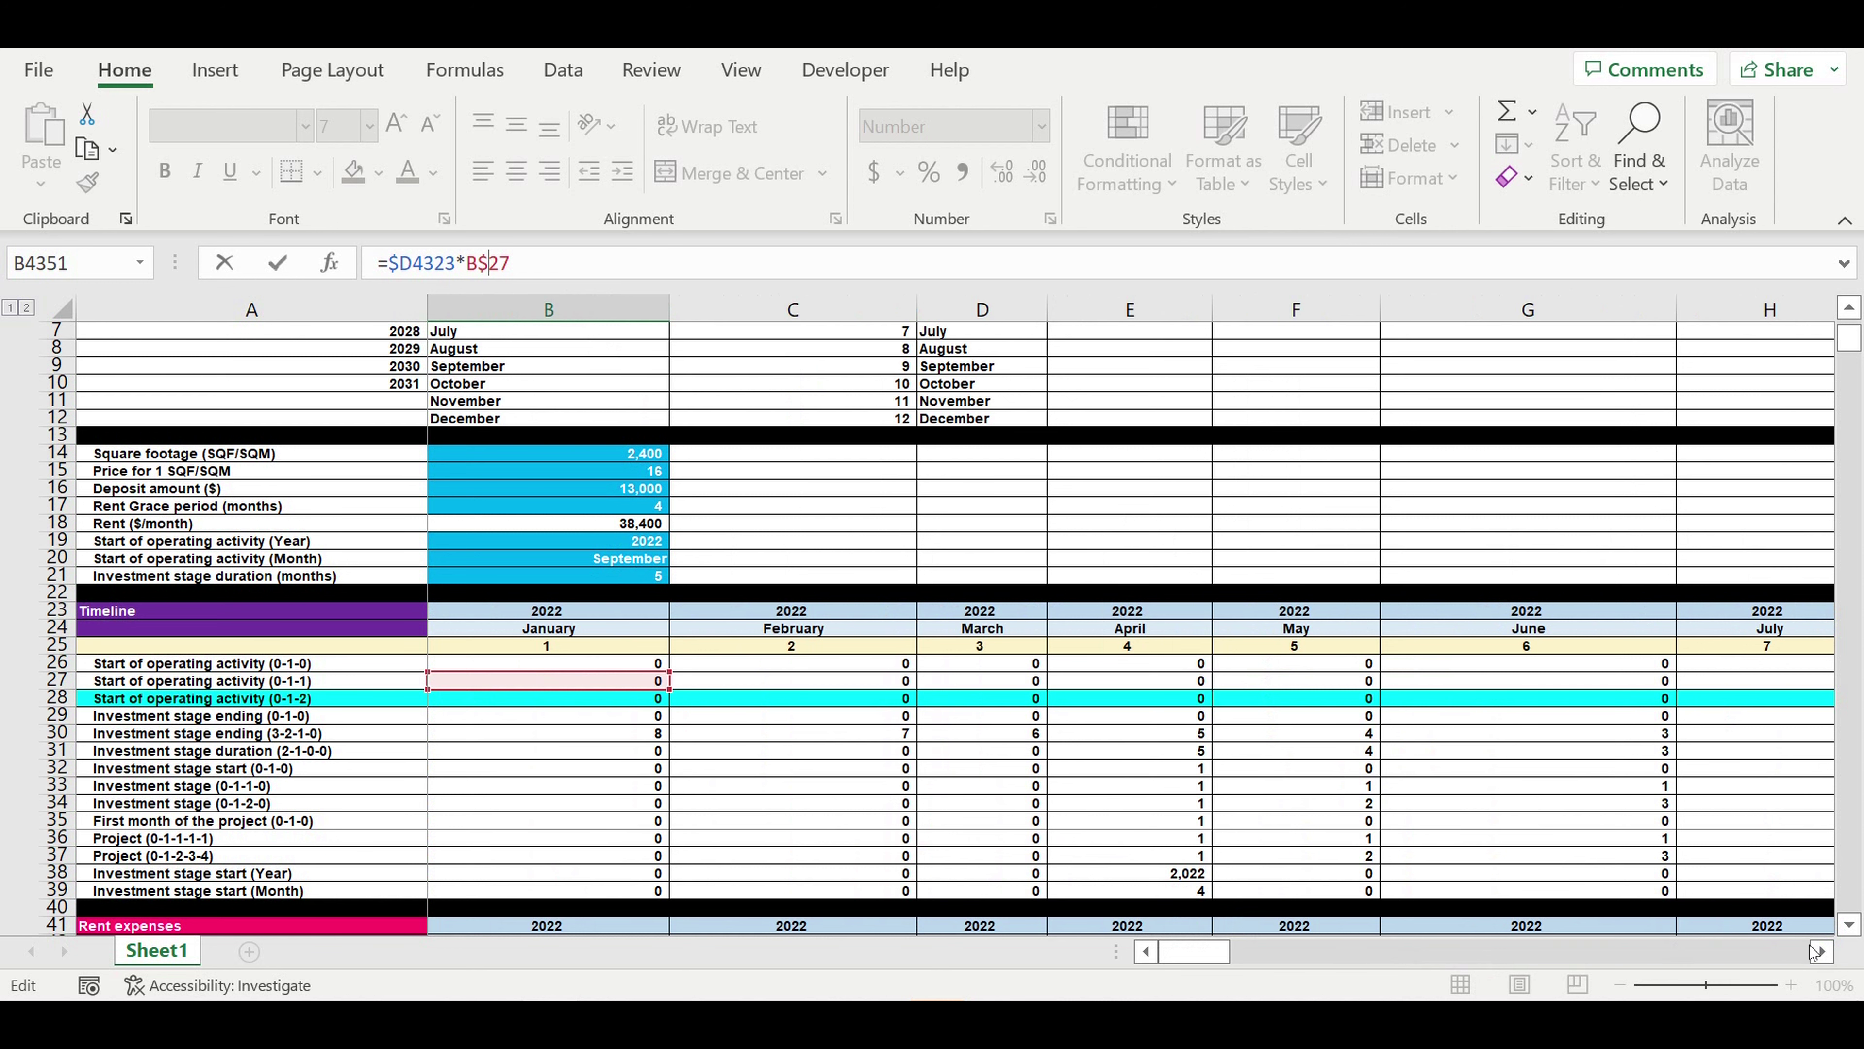
{"action": "left_click", "coordinate": [1820, 951]}
{"action": "left_click", "coordinate": [1820, 952]}
{"action": "left_click", "coordinate": [1821, 951]}
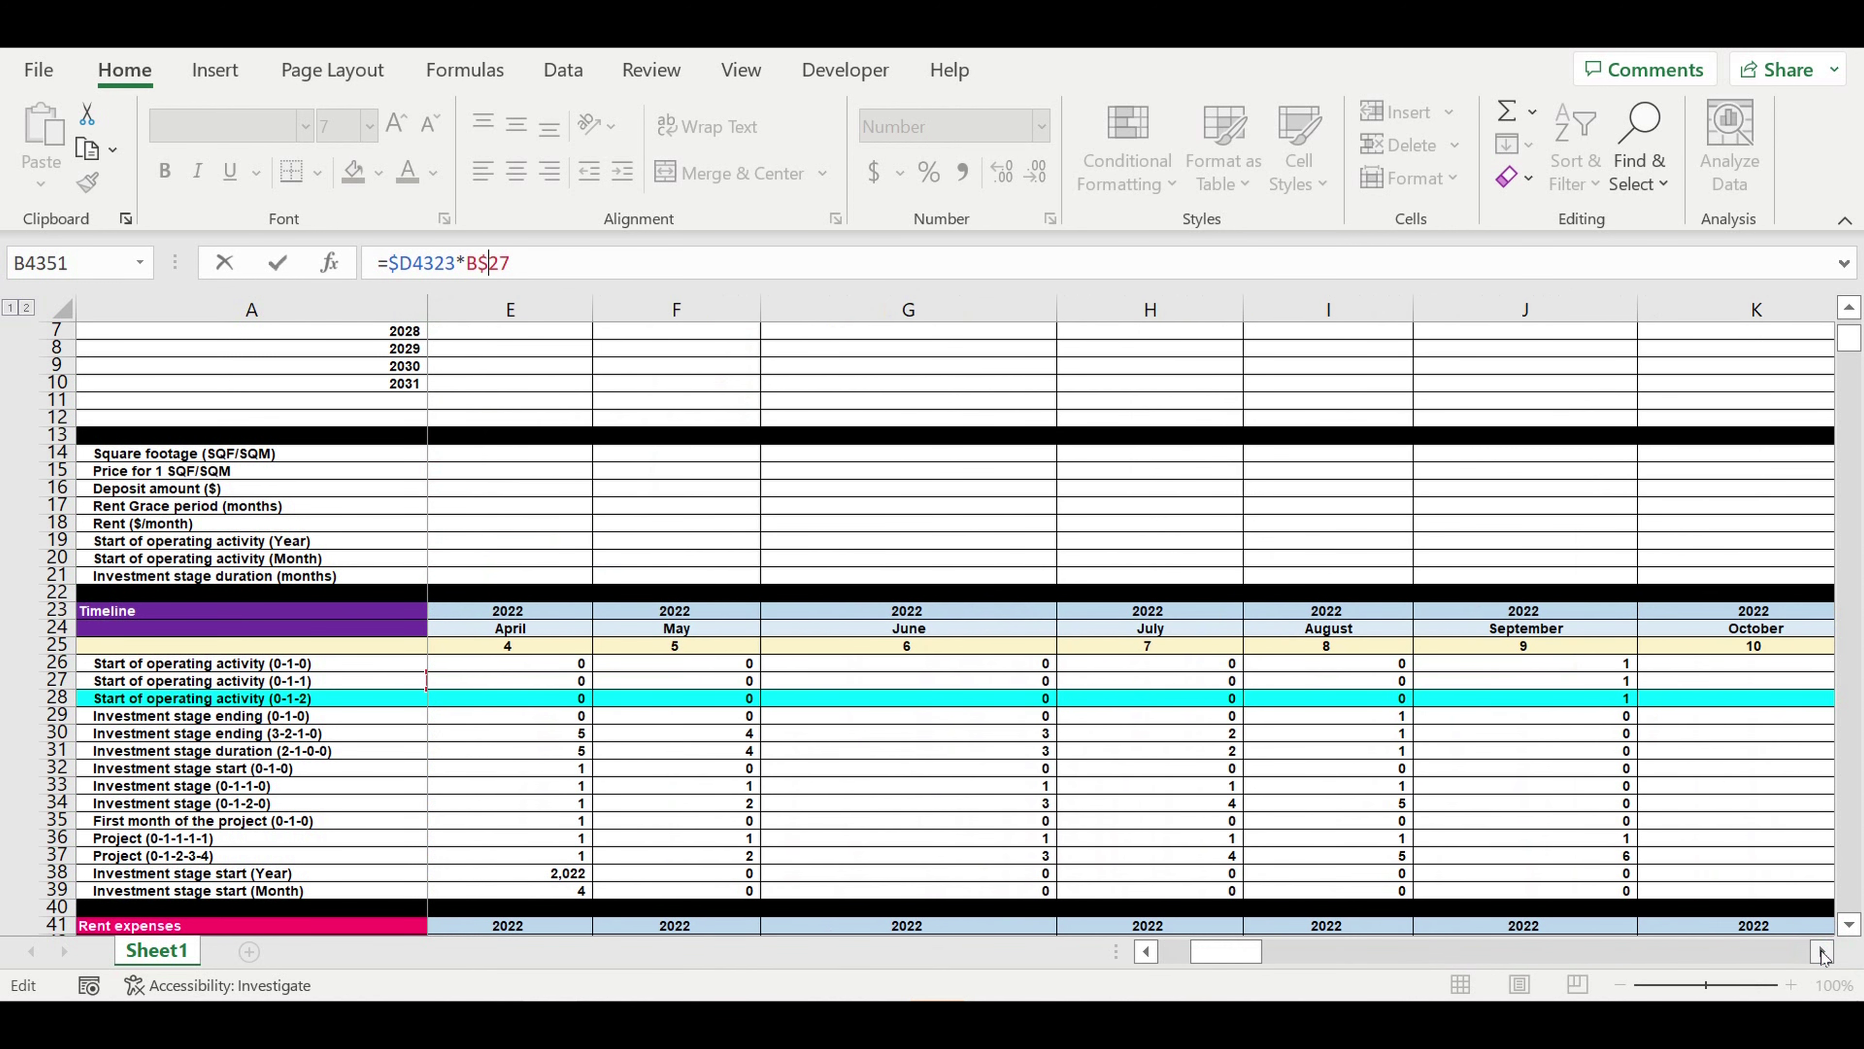
{"action": "left_click", "coordinate": [1821, 951]}
{"action": "left_click", "coordinate": [1822, 952]}
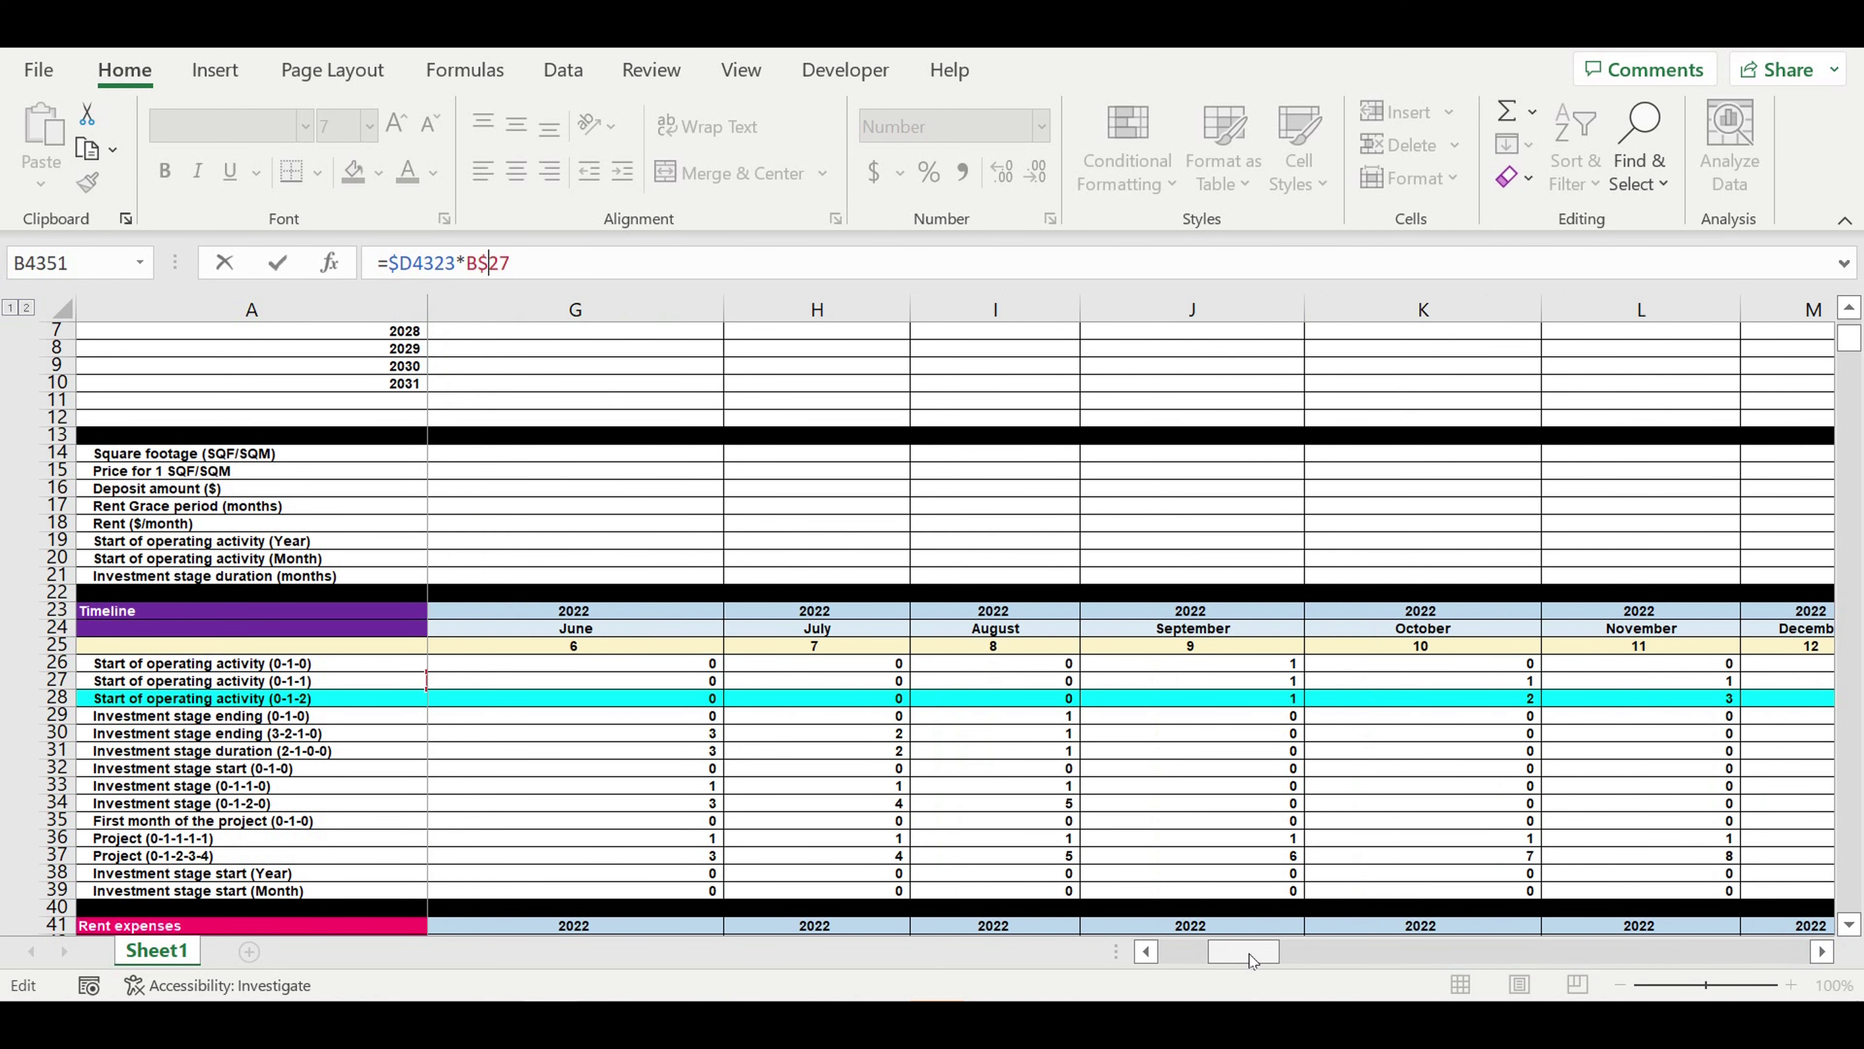
{"action": "left_click_drag", "start_coordinate": [1250, 960], "coordinate": [1201, 956]}
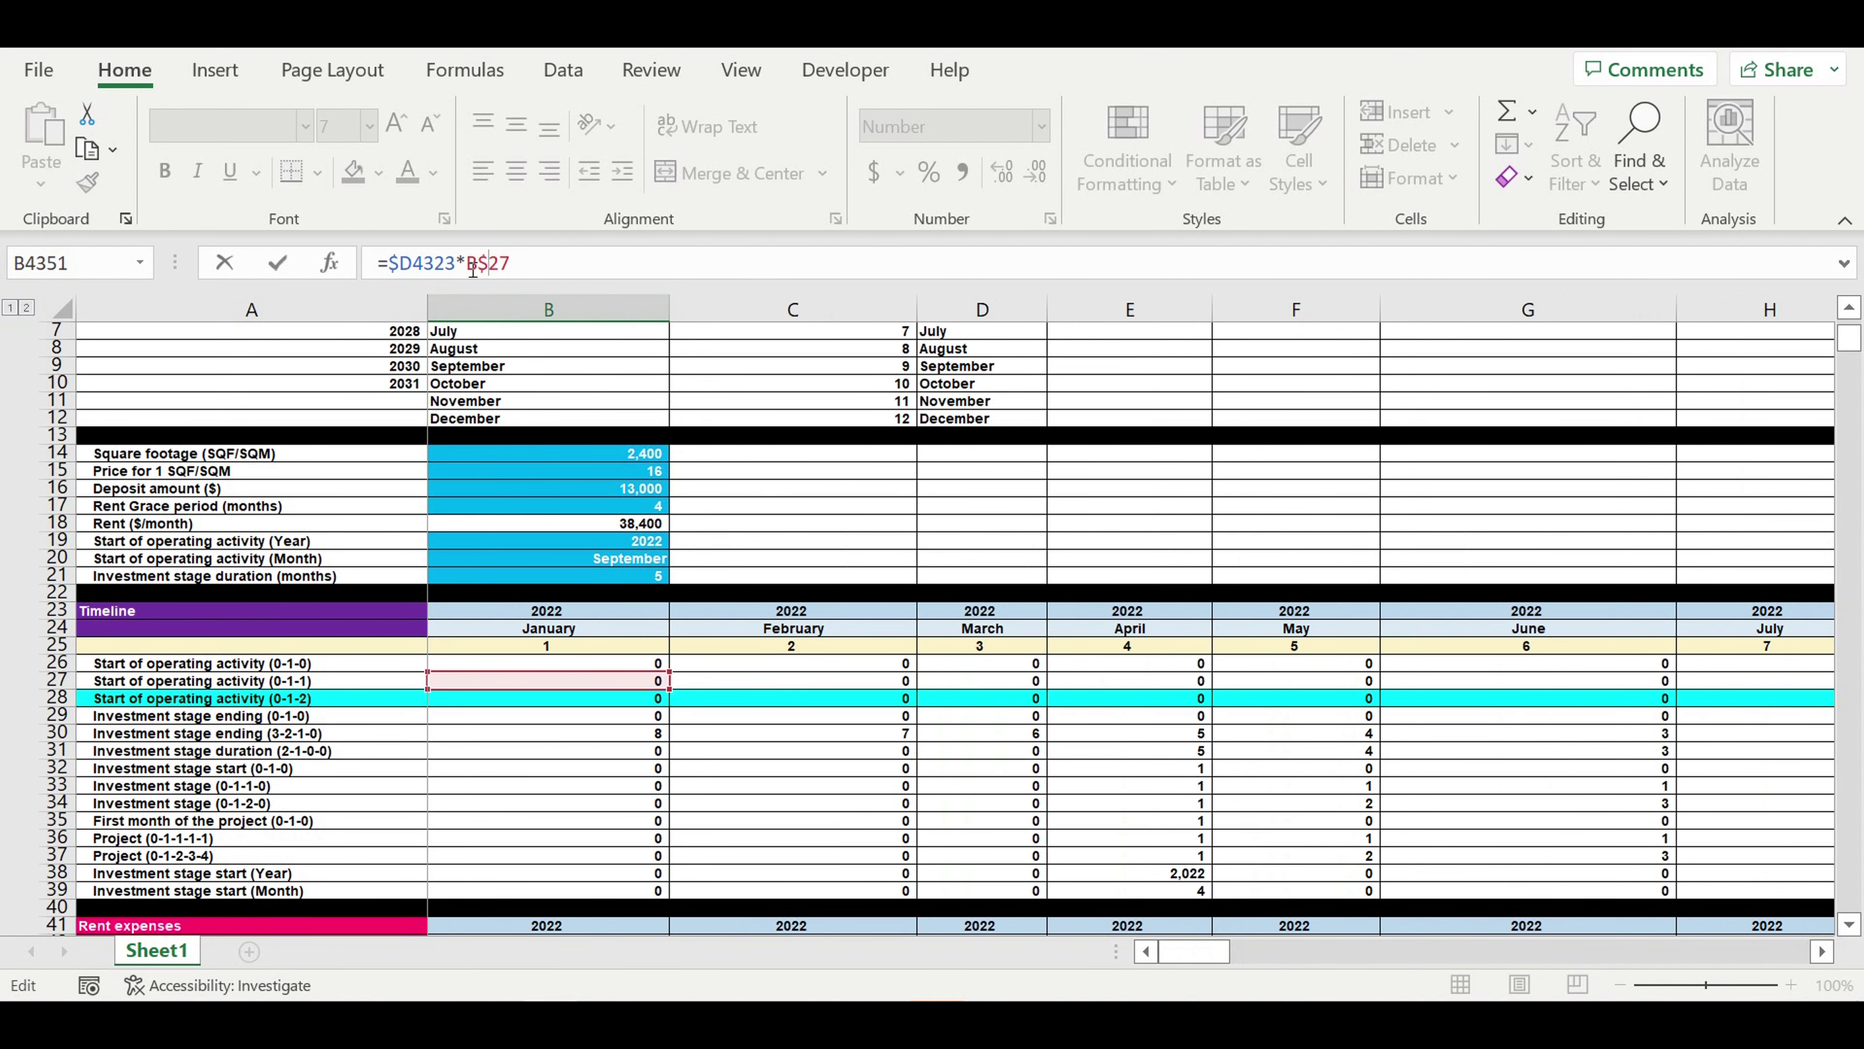
{"action": "left_click_drag", "start_coordinate": [396, 263], "coordinate": [388, 262]}
{"action": "key", "text": "Escape"}
Step: Commit the formula and fill it down 25 positions and across through December 2031
{"action": "key", "text": "Return"}
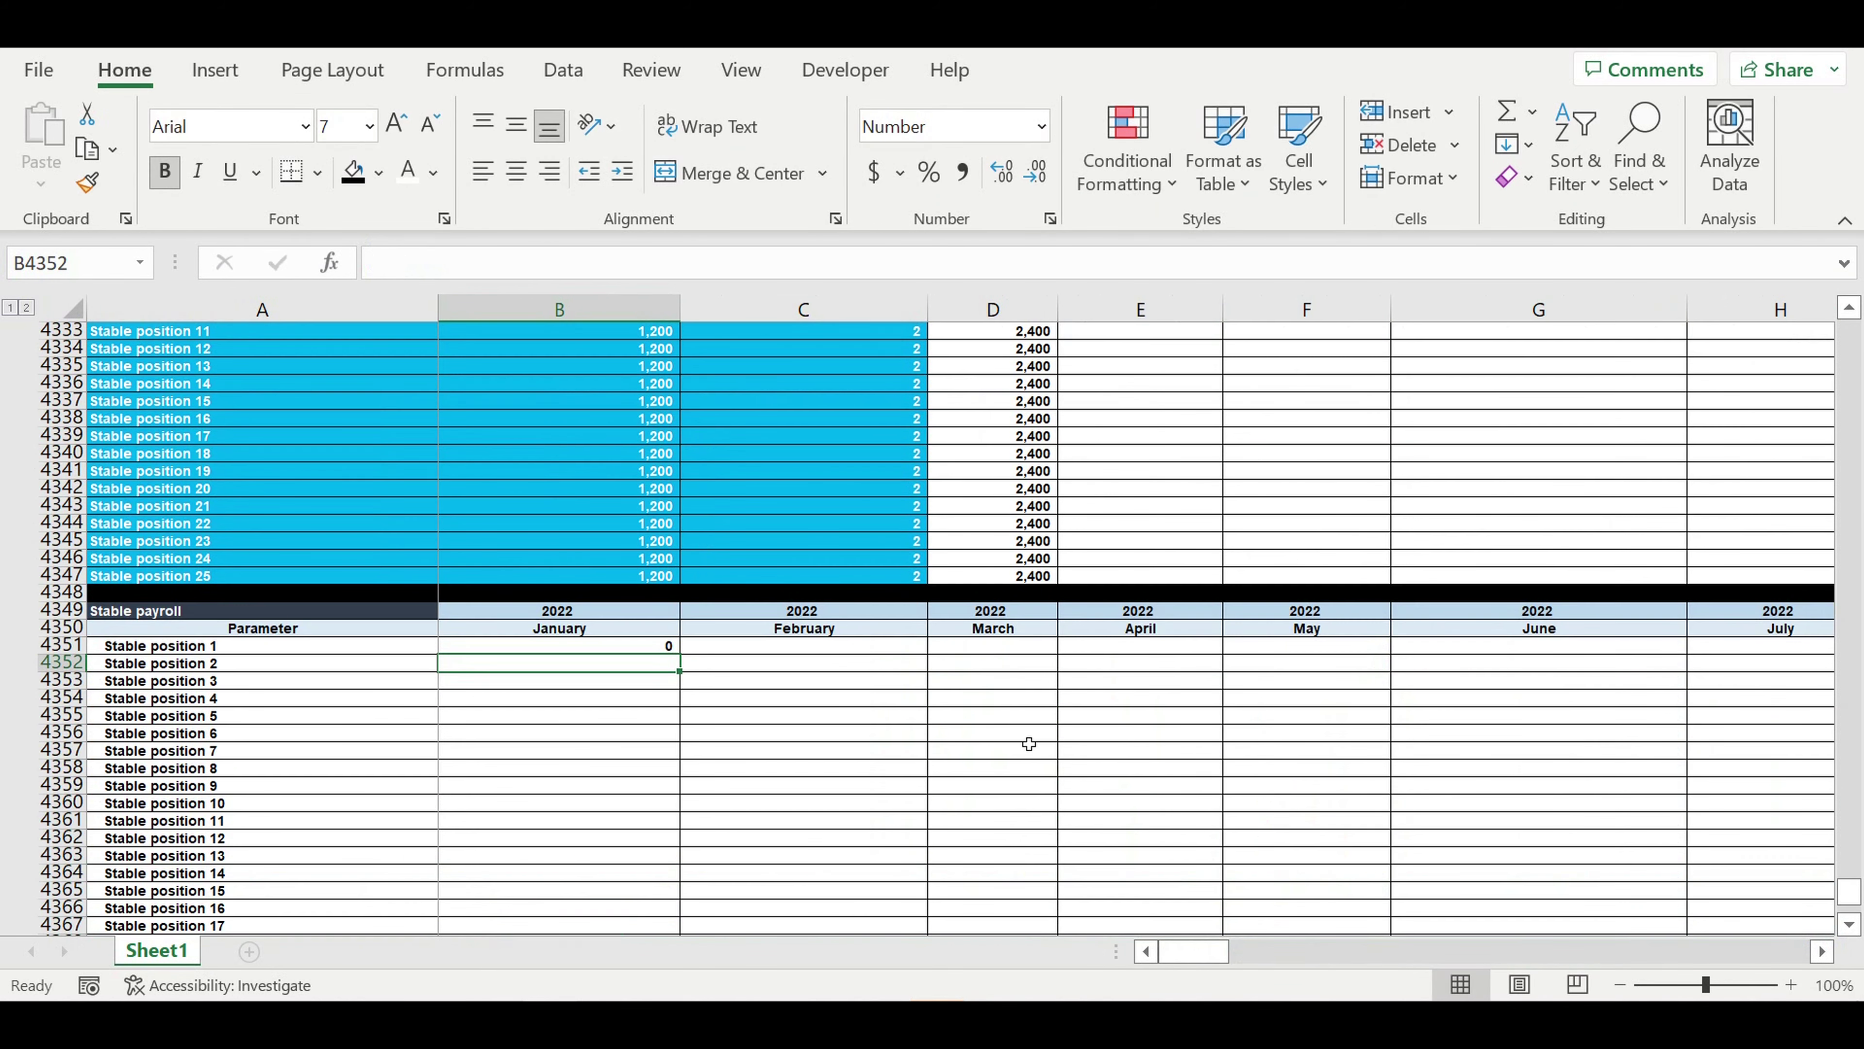
{"action": "scroll", "coordinate": [707, 624], "scroll_direction": "down", "scroll_amount": 4}
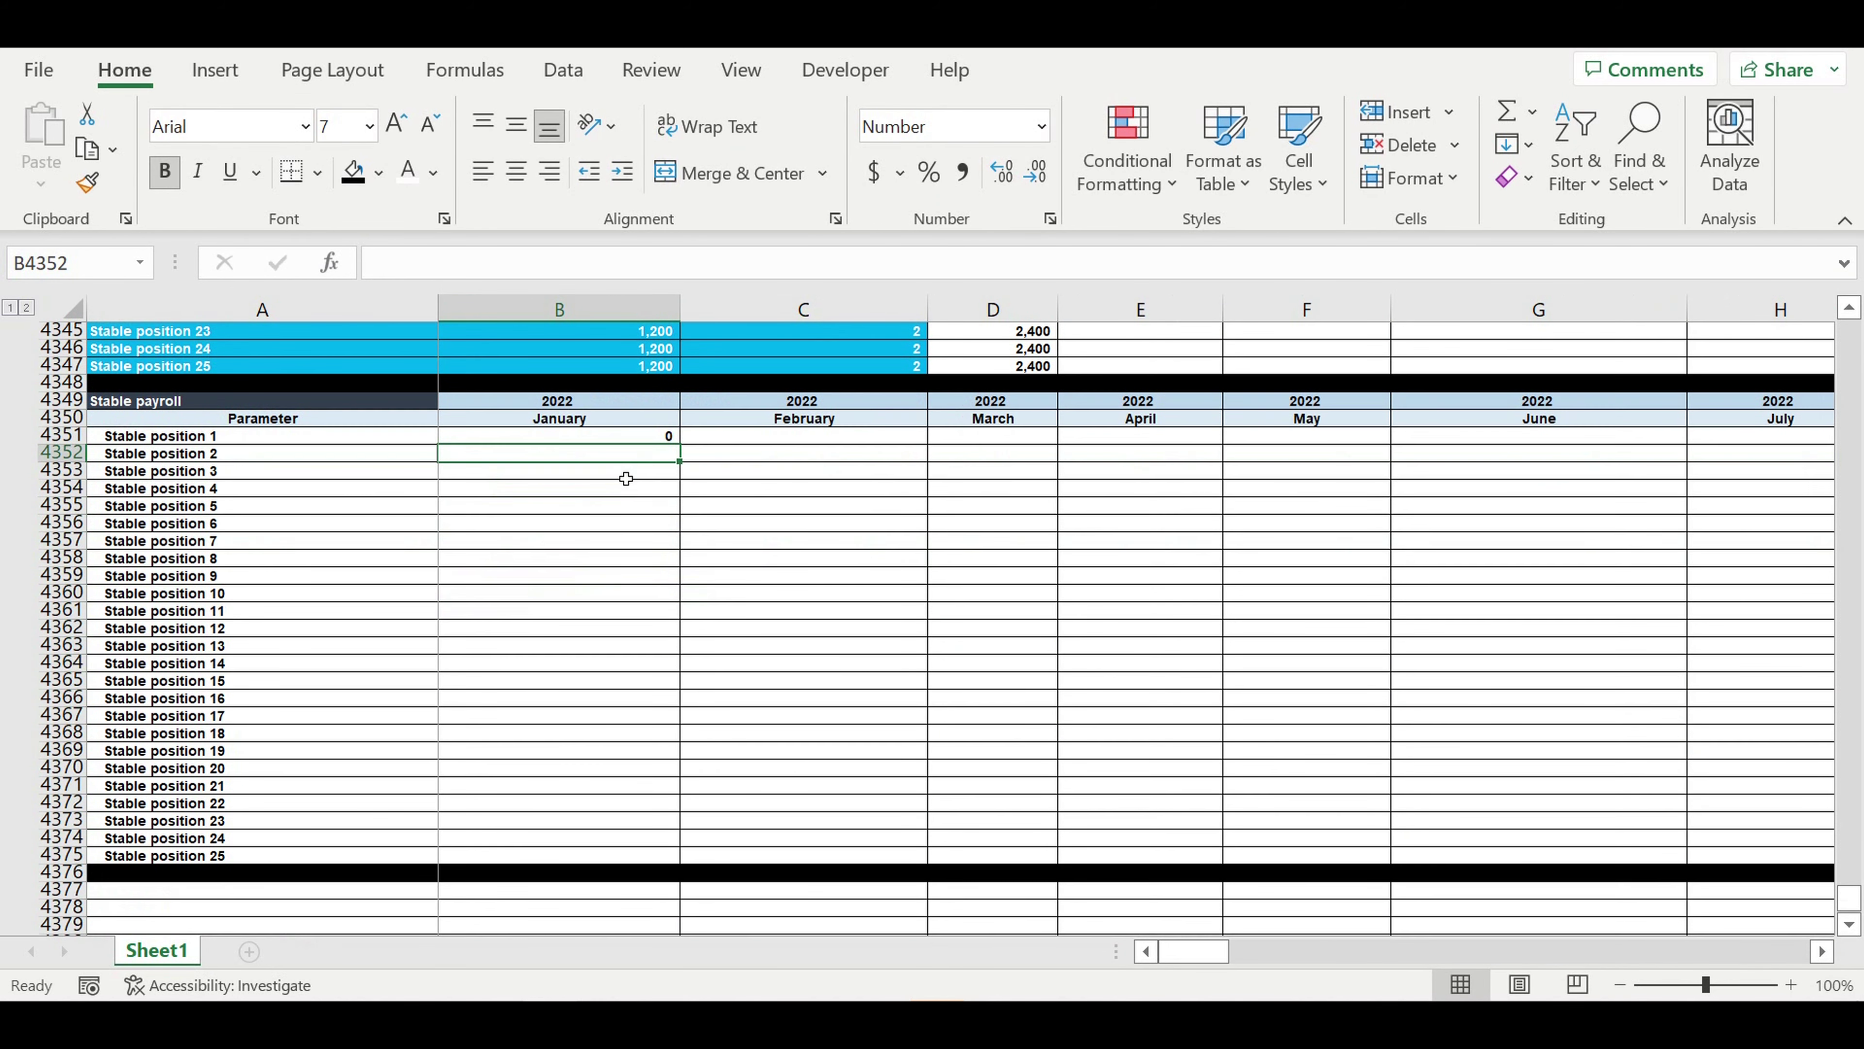
{"action": "left_click", "coordinate": [635, 439]}
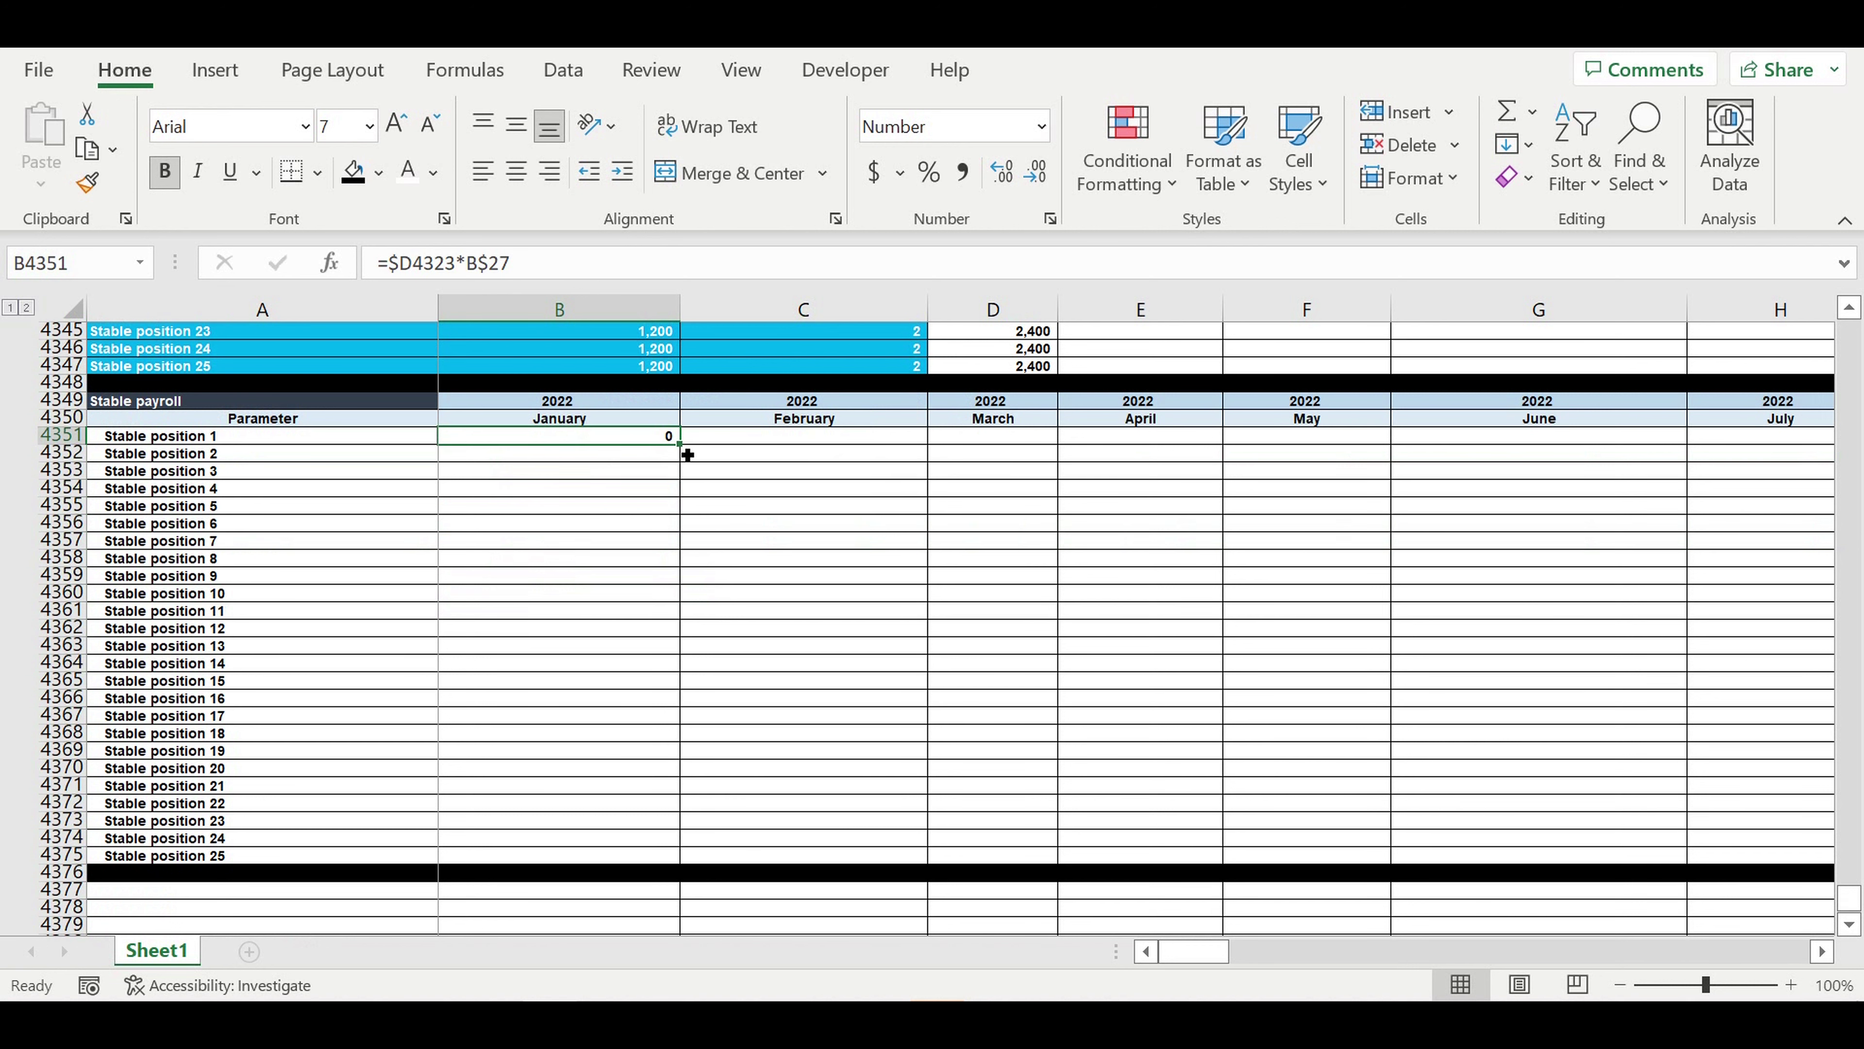
{"action": "left_click_drag", "start_coordinate": [687, 455], "coordinate": [638, 864]}
{"action": "left_click_drag", "start_coordinate": [996, 816], "coordinate": [1652, 617]}
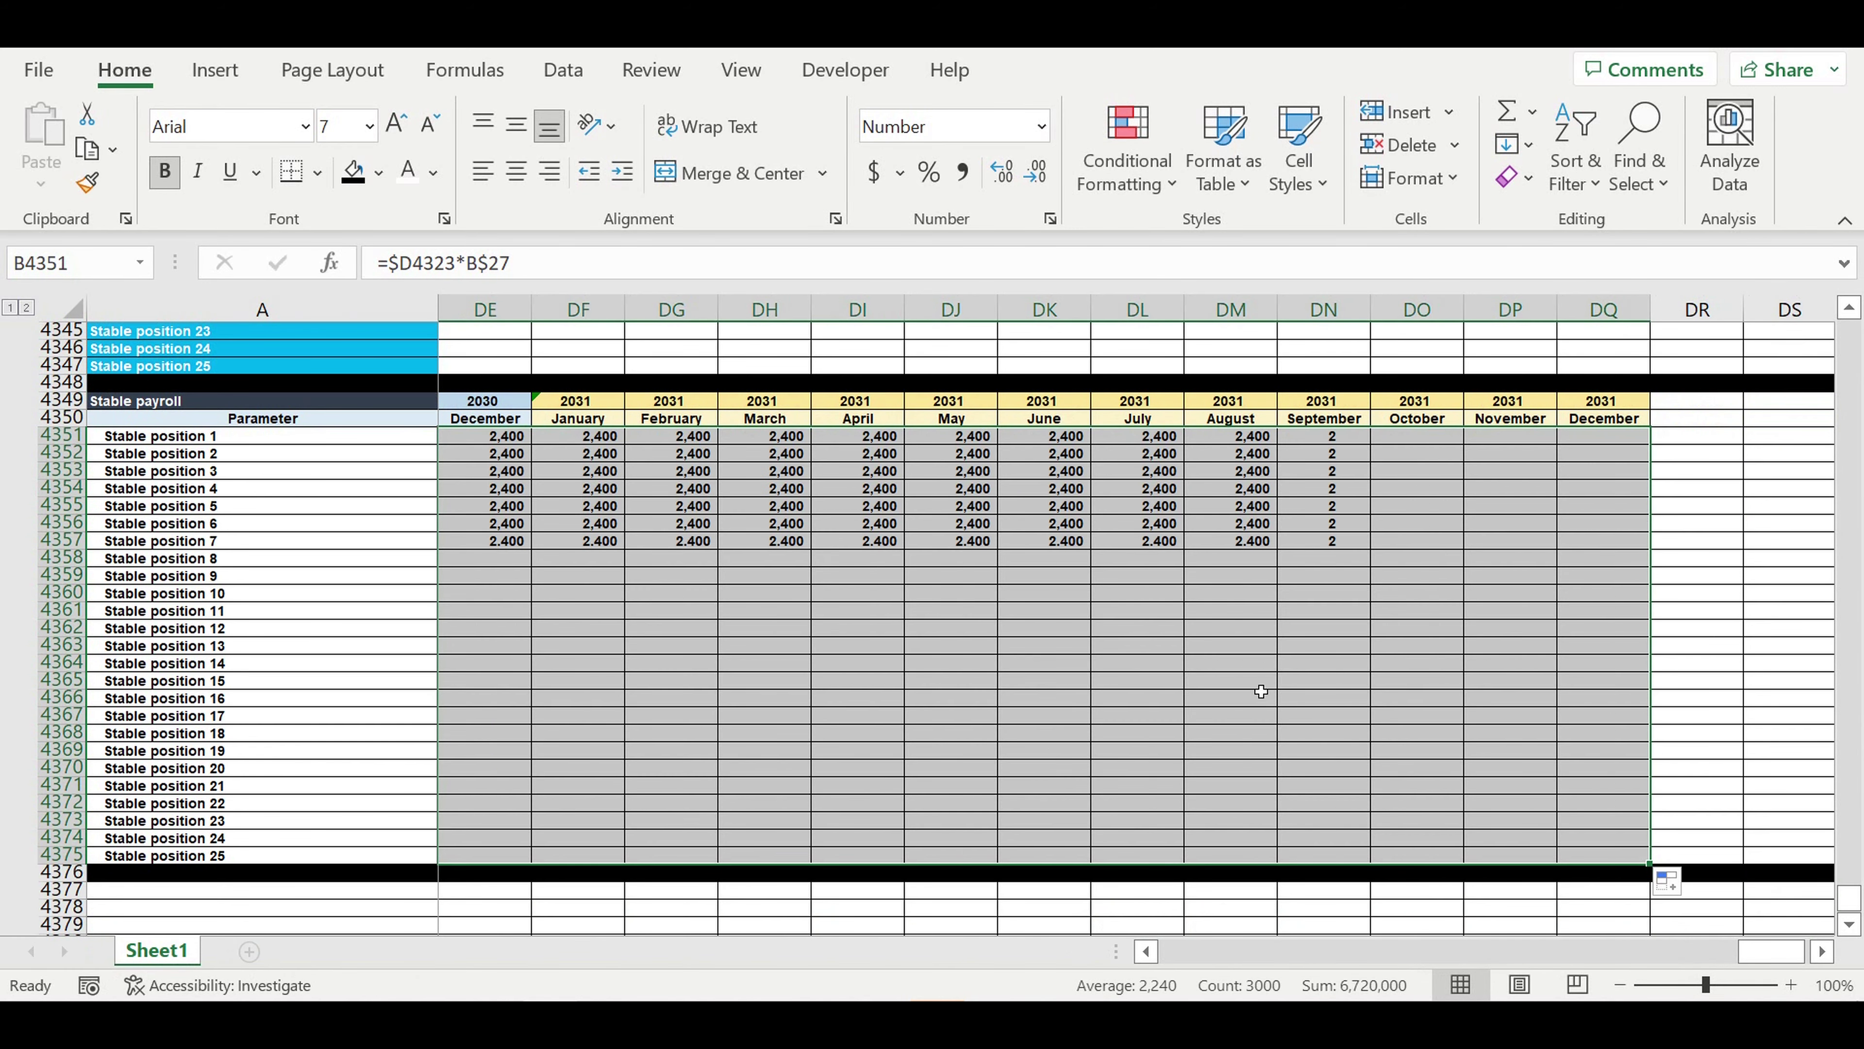
{"action": "left_click", "coordinate": [1240, 663]}
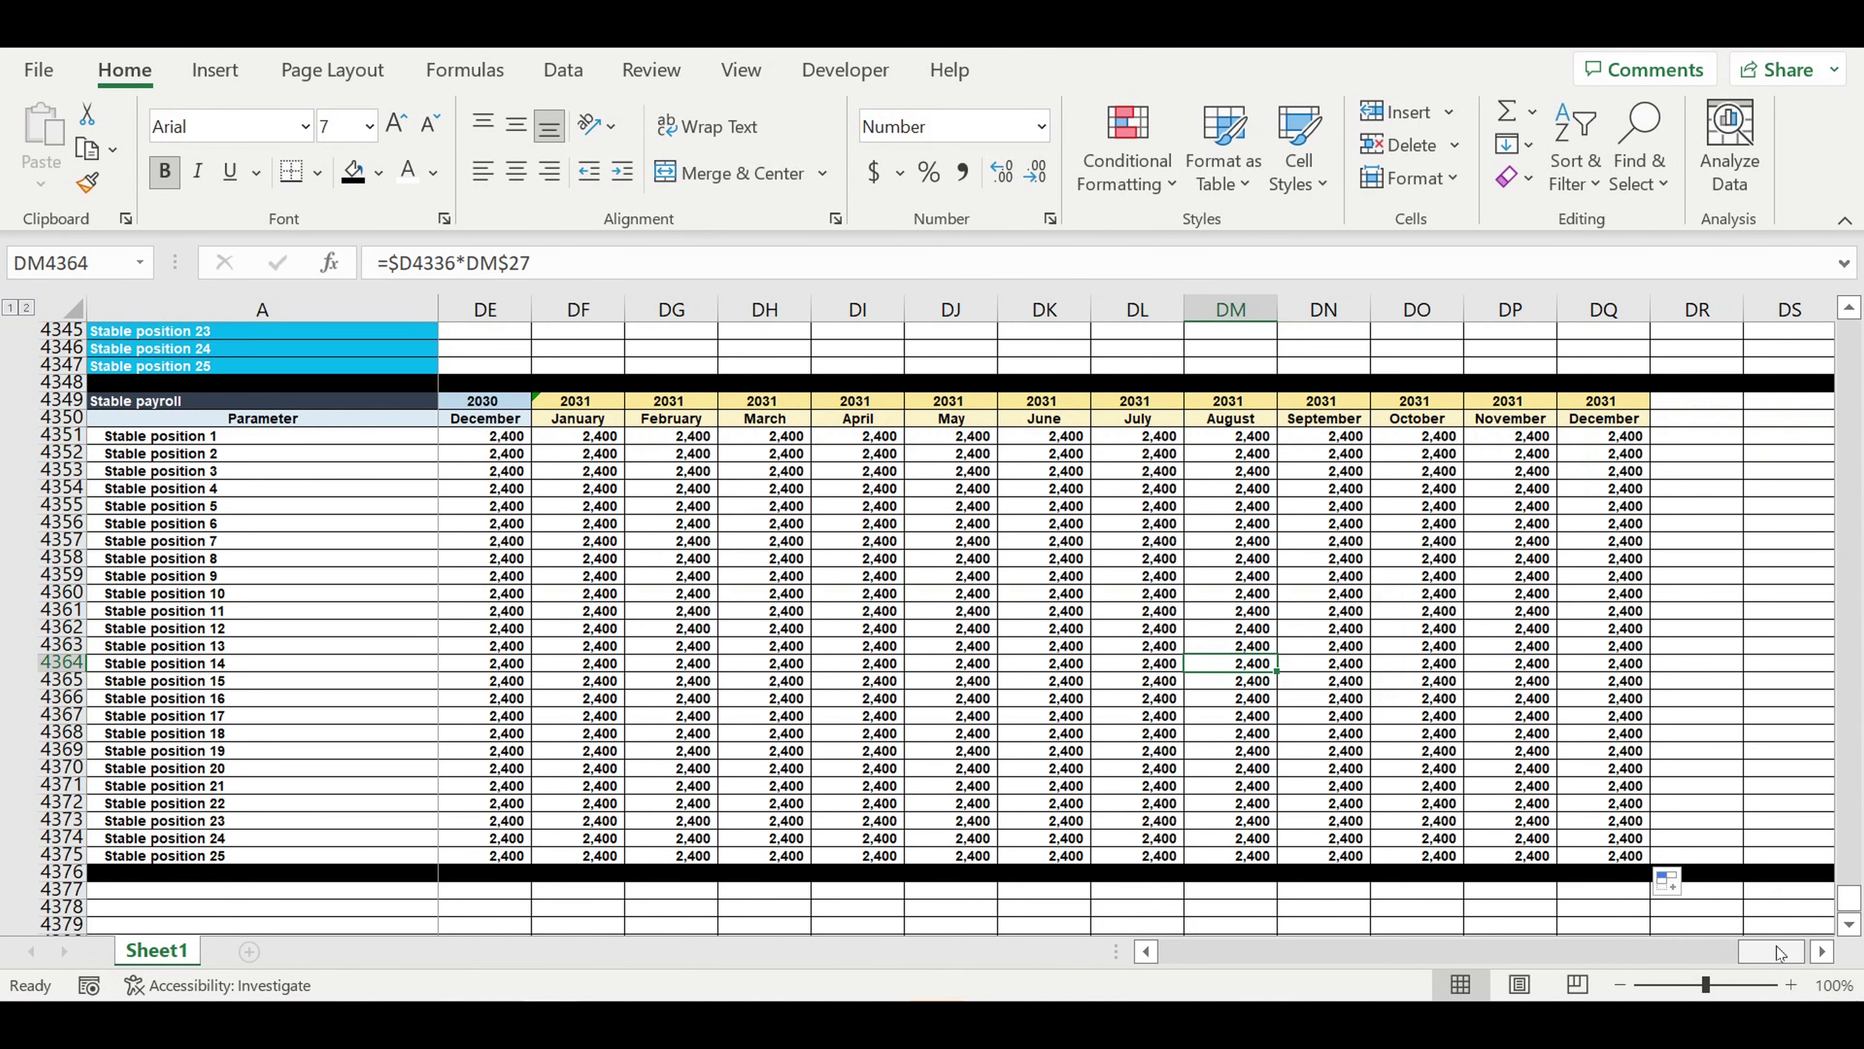
Step: Select rows 4351–4375 holding the 25 Stable payroll positions
{"action": "left_click_drag", "start_coordinate": [1778, 952], "coordinate": [1281, 953]}
{"action": "left_click_drag", "start_coordinate": [631, 435], "coordinate": [734, 782]}
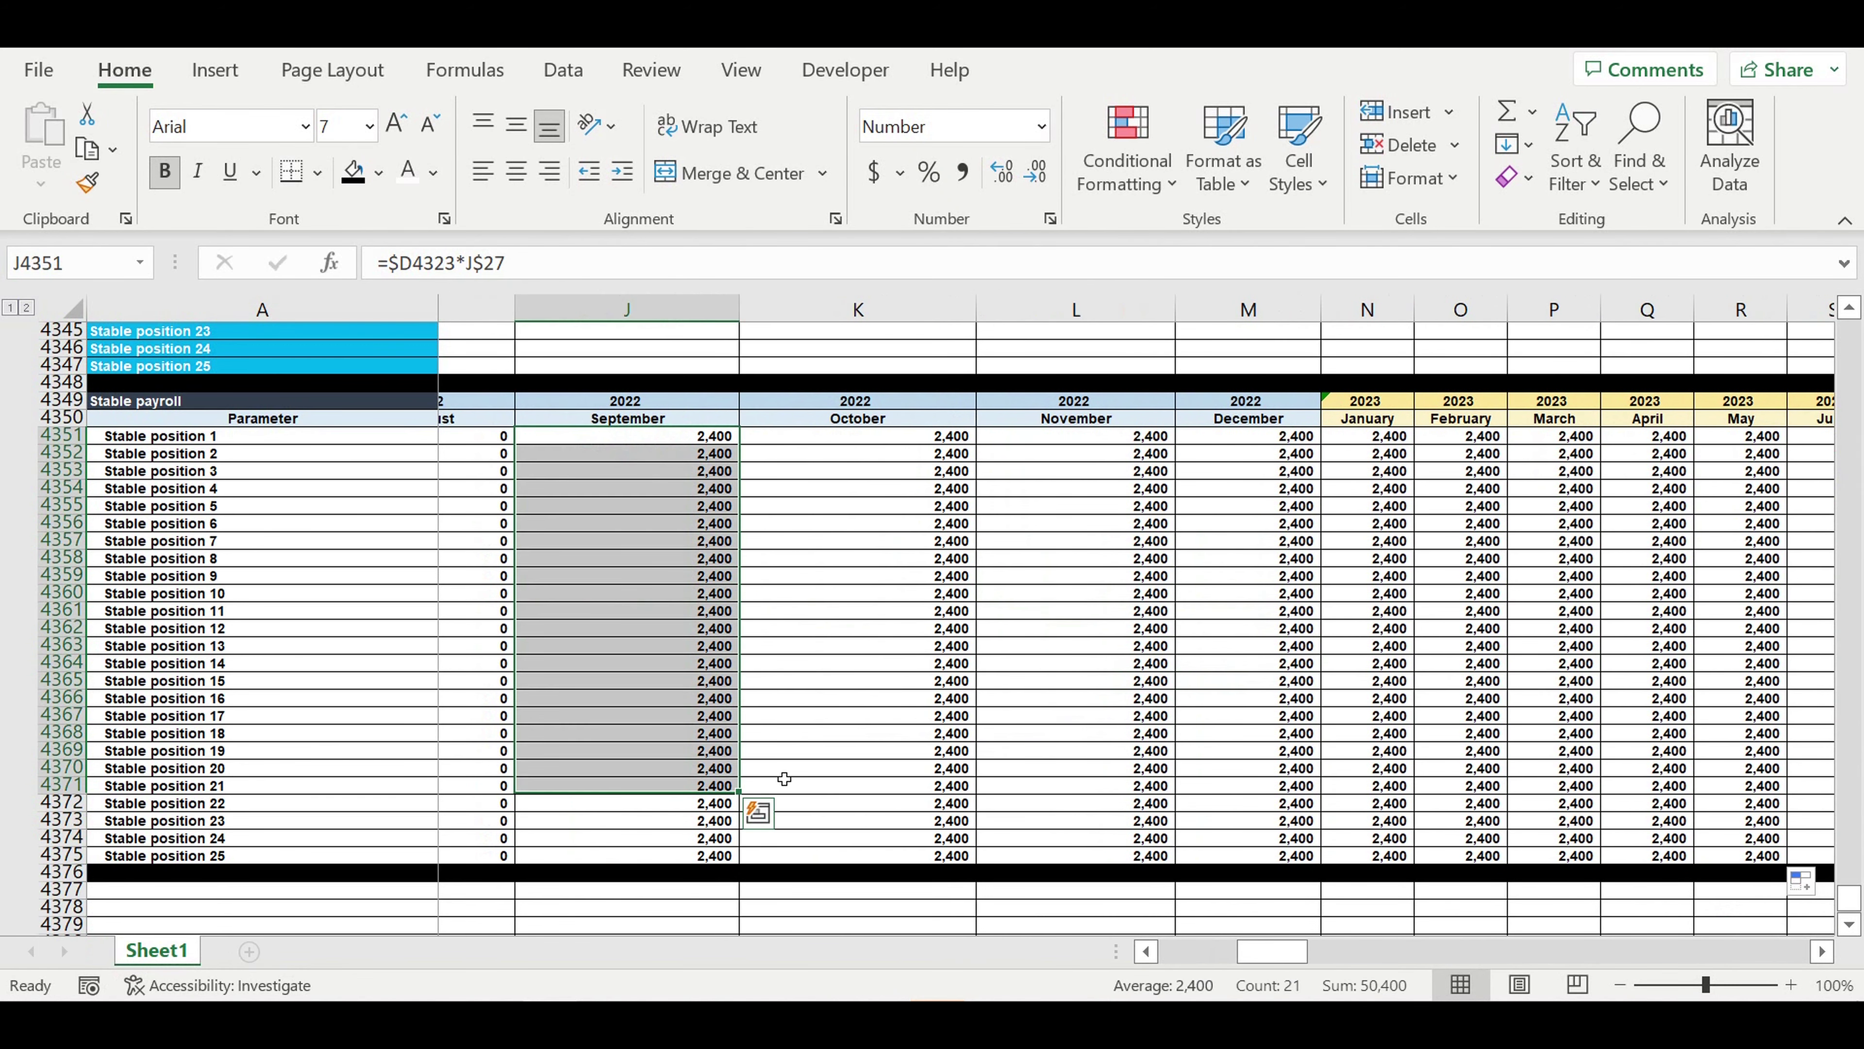
{"action": "left_click_drag", "start_coordinate": [1259, 953], "coordinate": [1050, 955]}
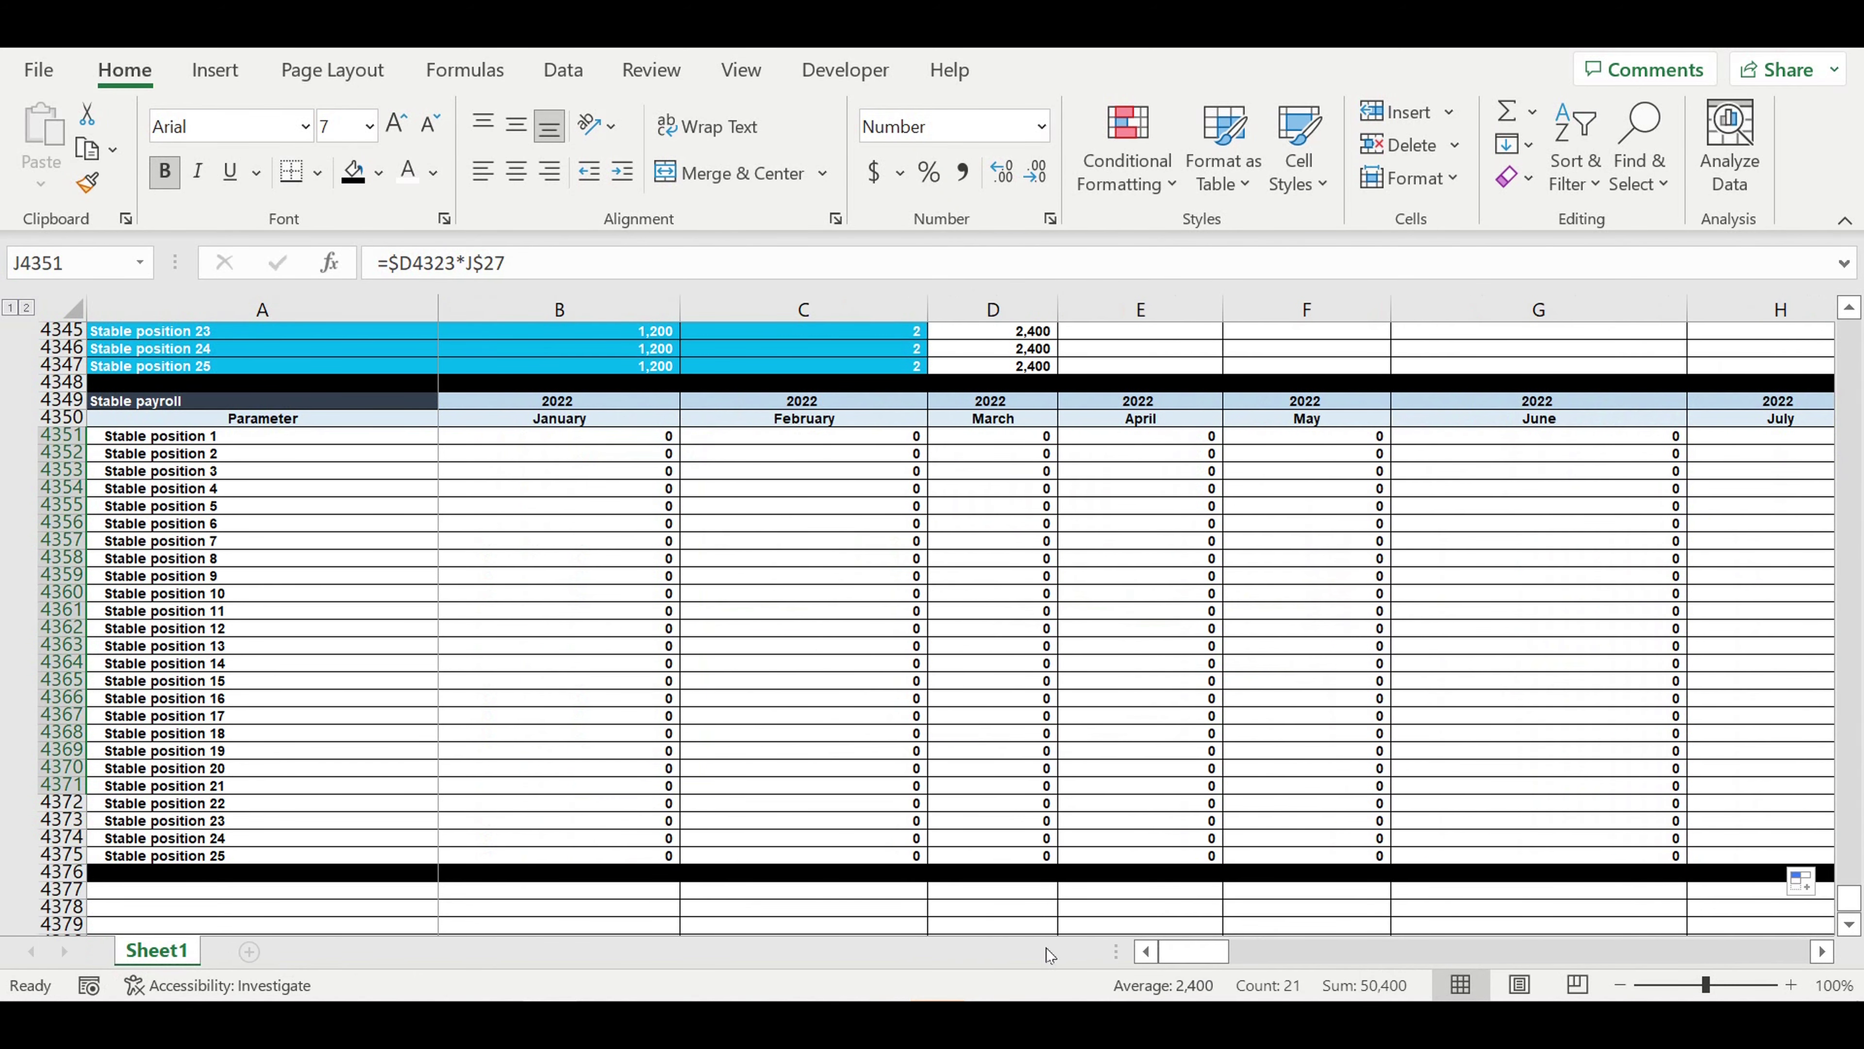
{"action": "left_click_drag", "start_coordinate": [62, 436], "coordinate": [59, 856]}
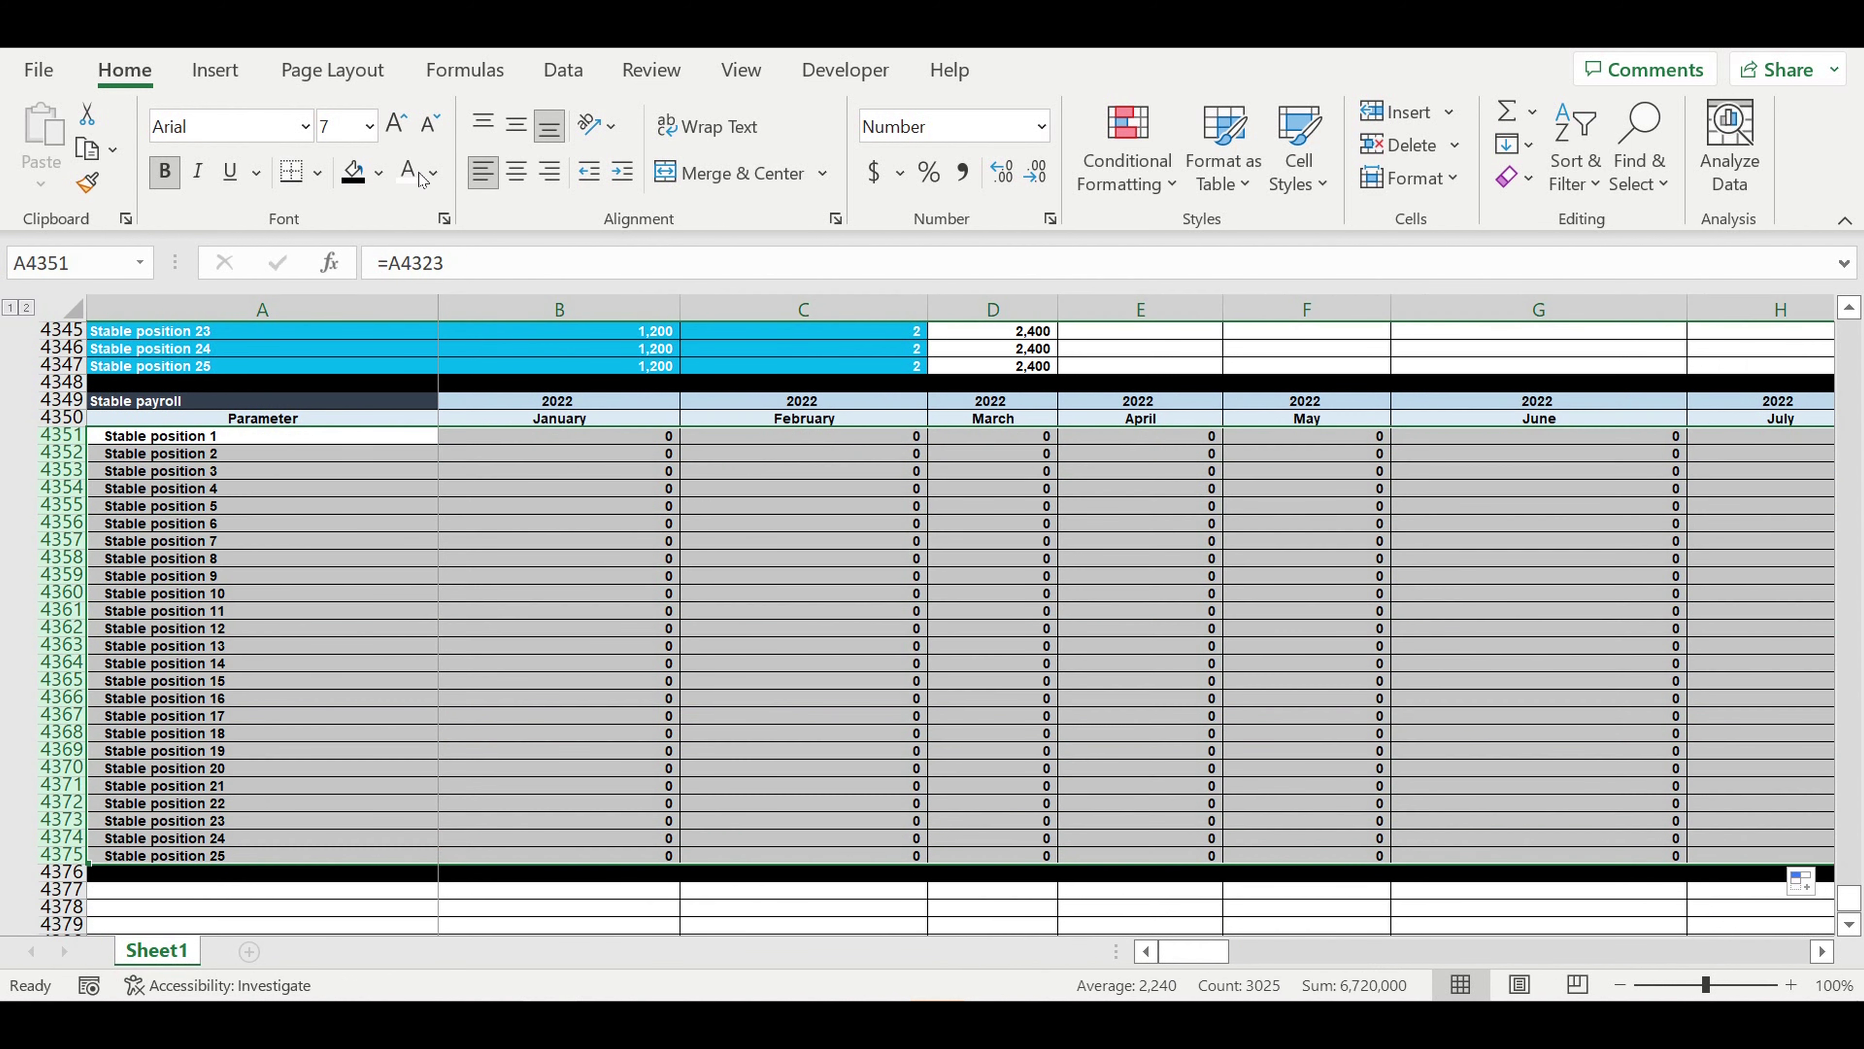
Step: Give rows 4351–4375 white text and a Standard red fill
{"action": "left_click", "coordinate": [402, 187]}
{"action": "left_click", "coordinate": [379, 172]}
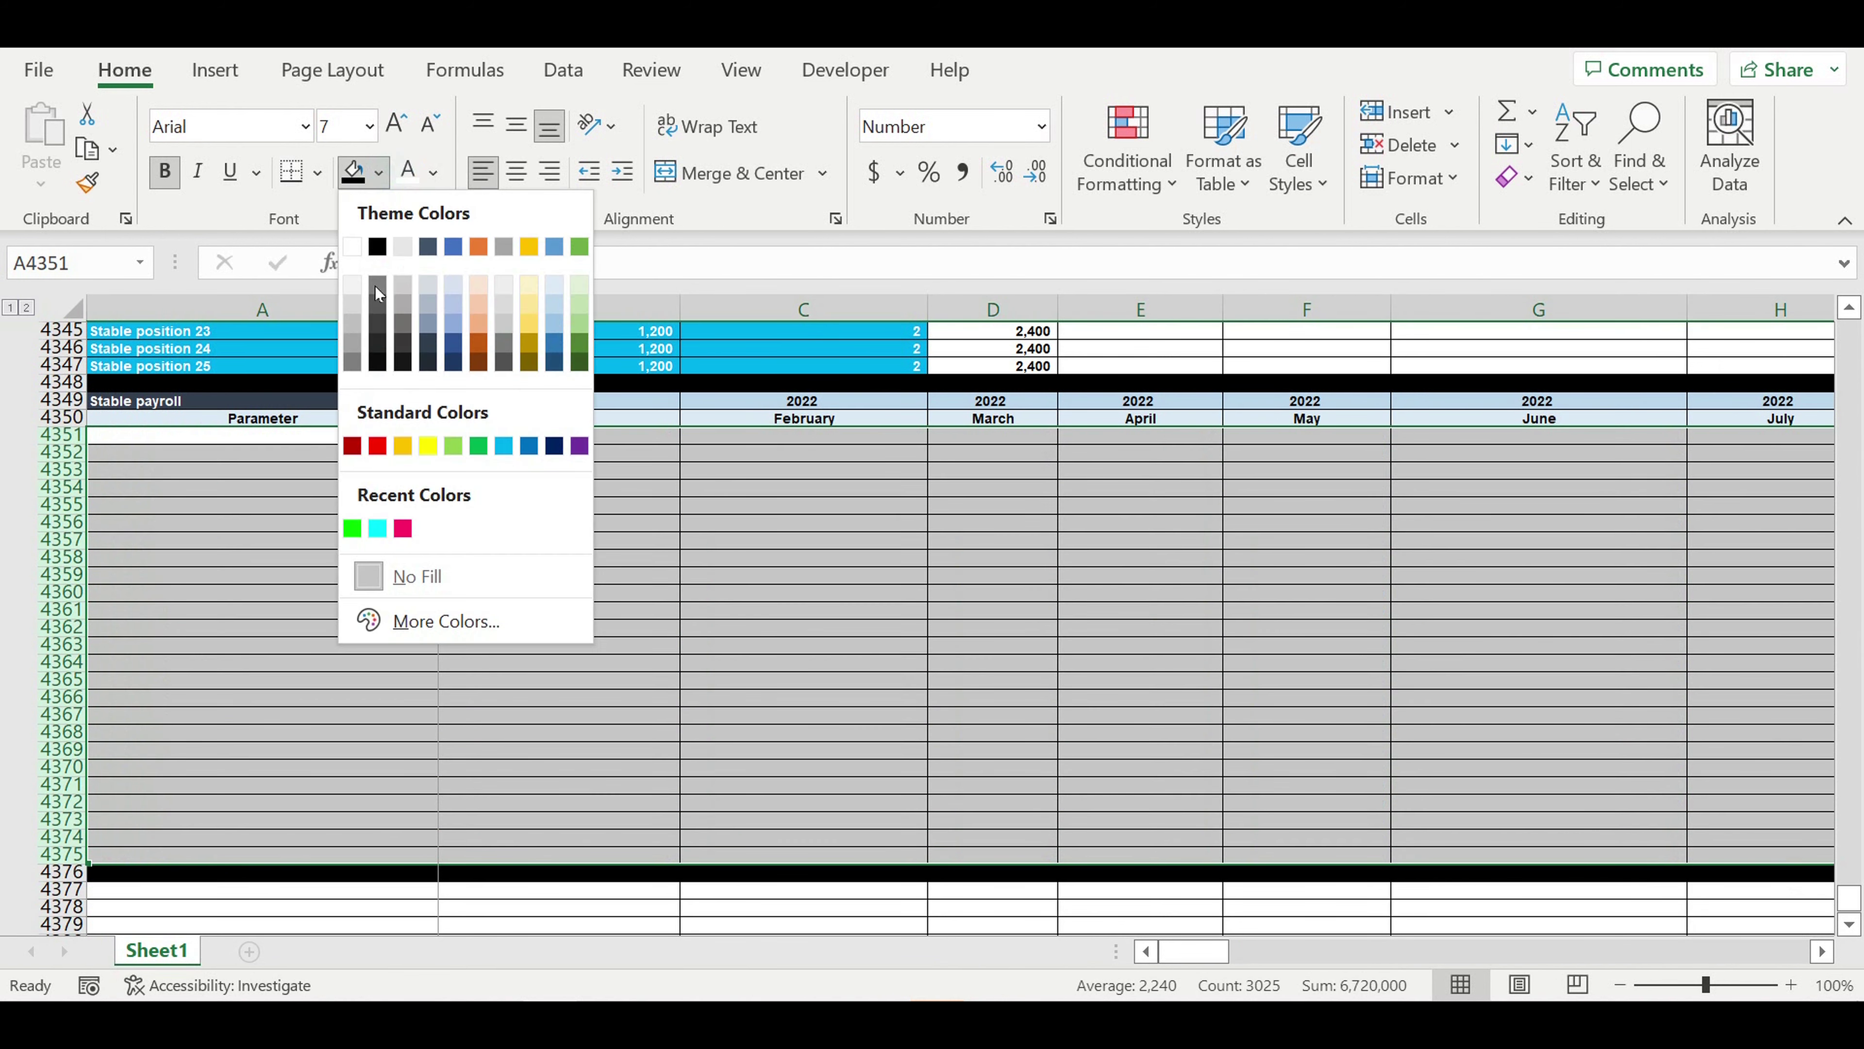
{"action": "left_click", "coordinate": [378, 446]}
Step: Inspect cells and position label formulas inside the red Stable payroll table
{"action": "left_click", "coordinate": [377, 541]}
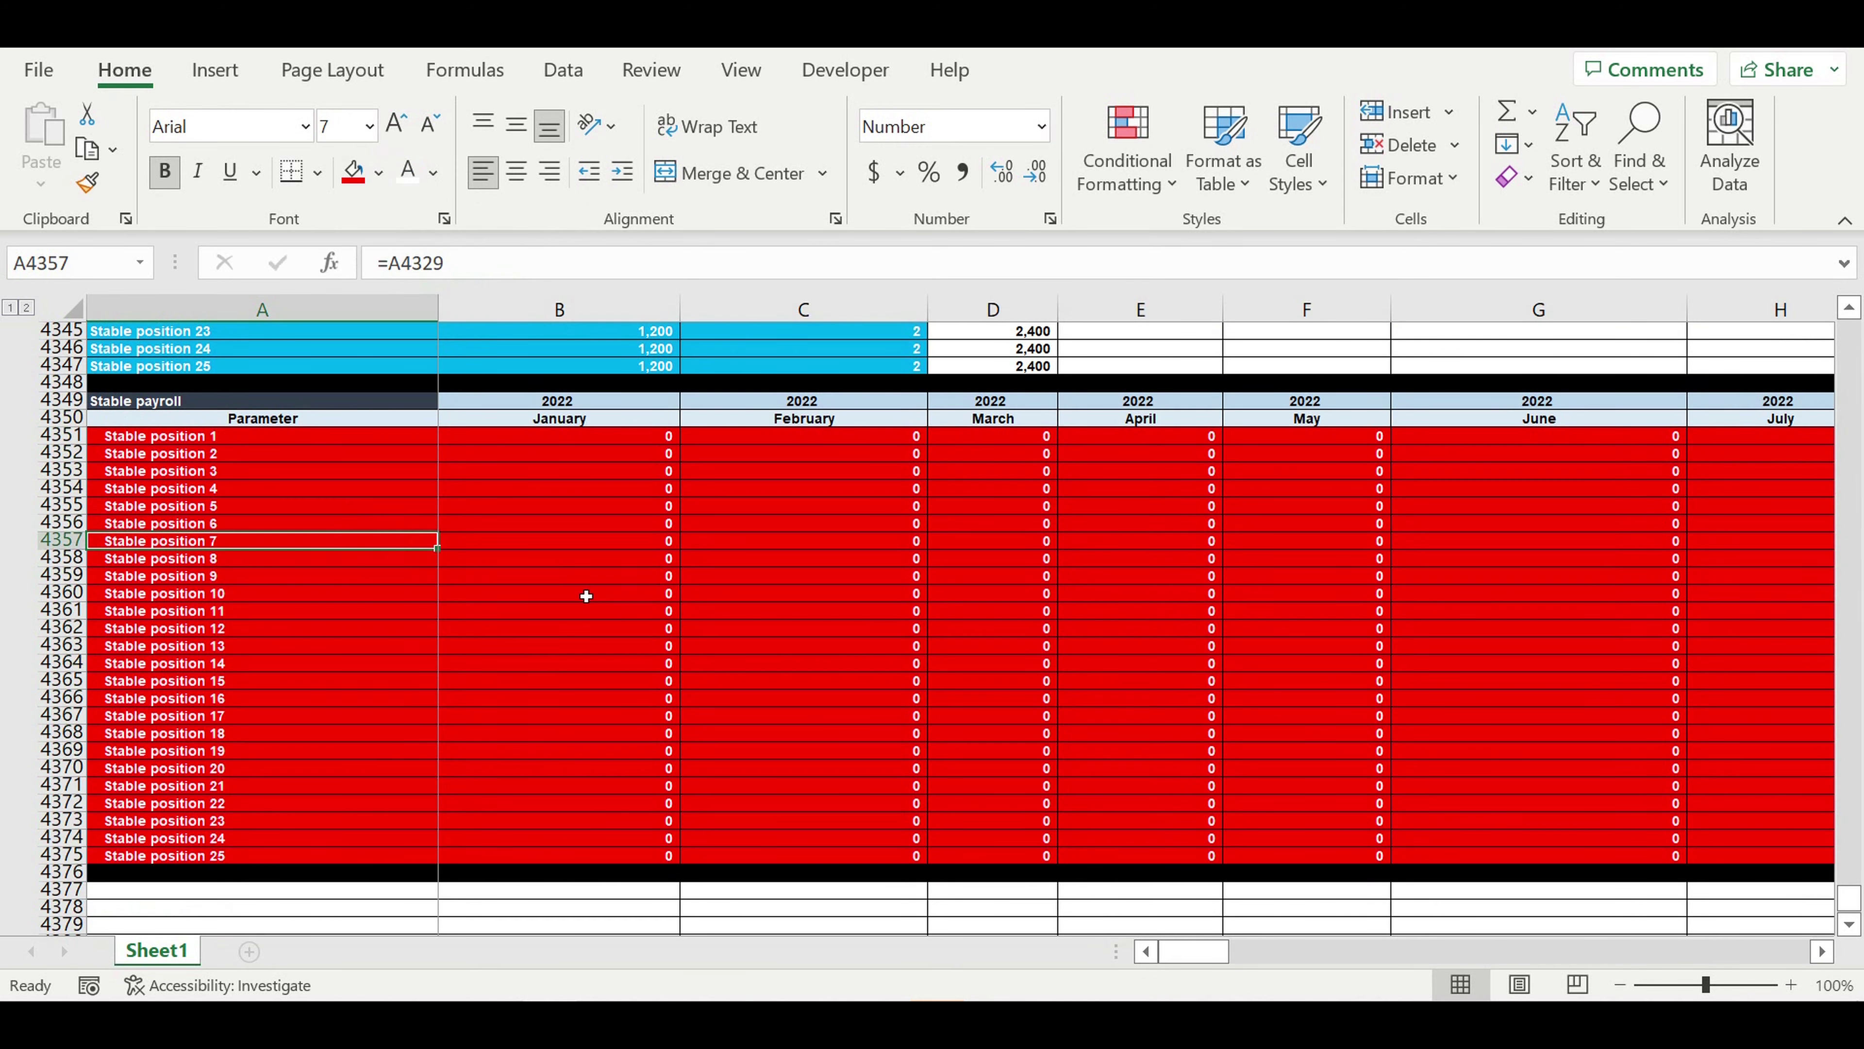
{"action": "left_click", "coordinate": [549, 595]}
{"action": "left_click", "coordinate": [327, 542]}
{"action": "left_click", "coordinate": [264, 644]}
{"action": "scroll", "coordinate": [378, 610], "scroll_direction": "up", "scroll_amount": 4}
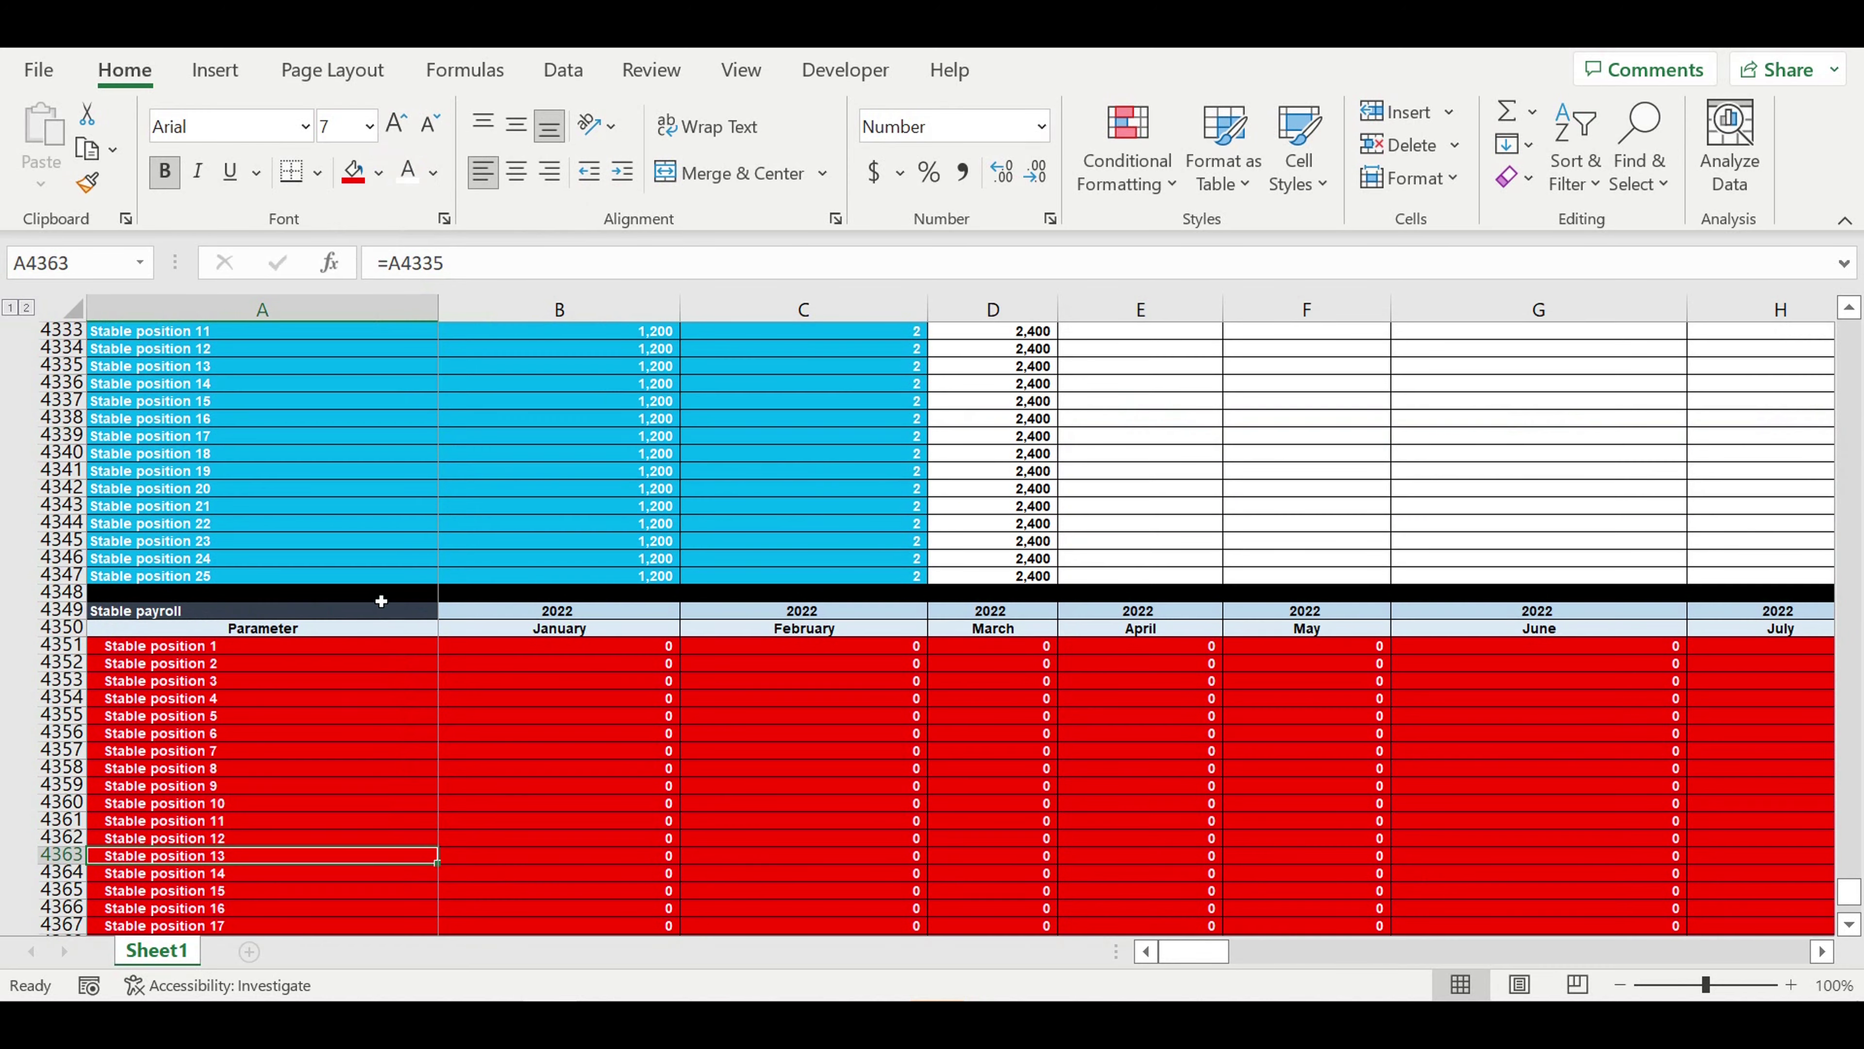
{"action": "scroll", "coordinate": [379, 596], "scroll_direction": "up", "scroll_amount": 12}
{"action": "left_click", "coordinate": [331, 578]}
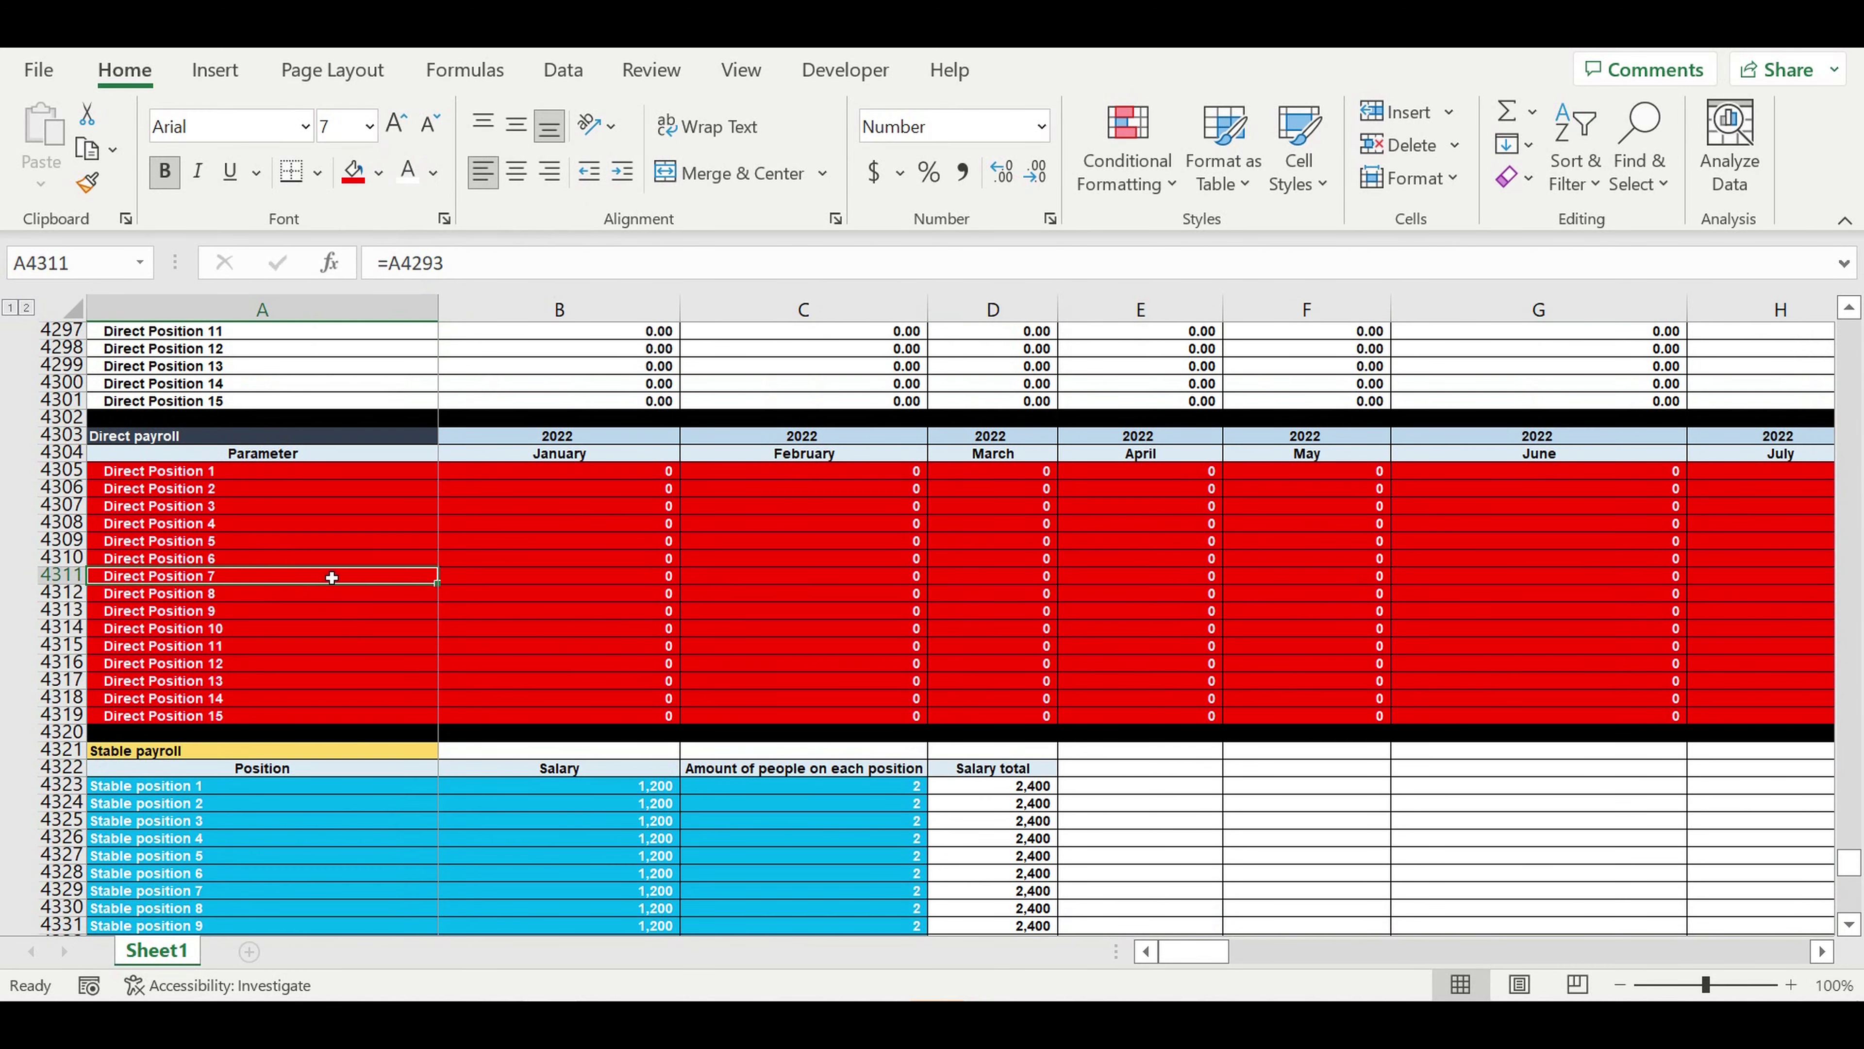
{"action": "scroll", "coordinate": [332, 577], "scroll_direction": "up", "scroll_amount": 20}
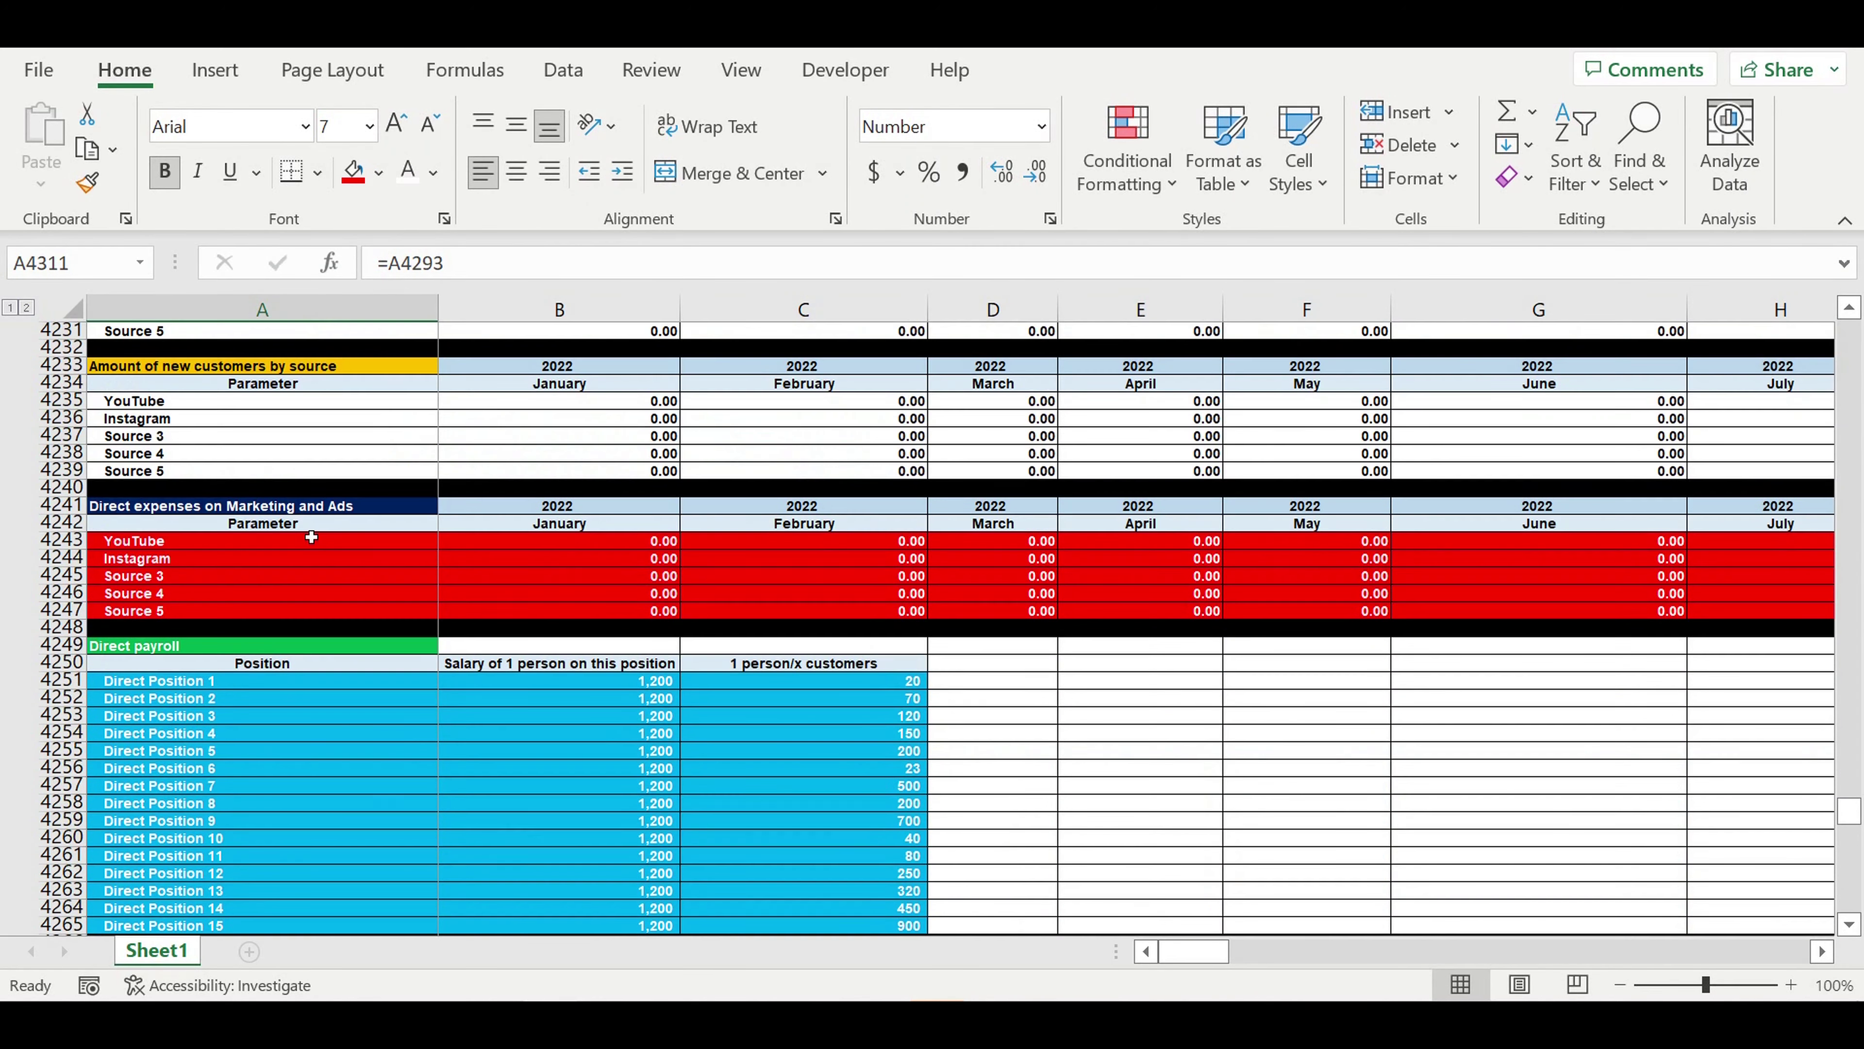
{"action": "left_click", "coordinate": [219, 561]}
{"action": "scroll", "coordinate": [390, 580], "scroll_direction": "up", "scroll_amount": 7}
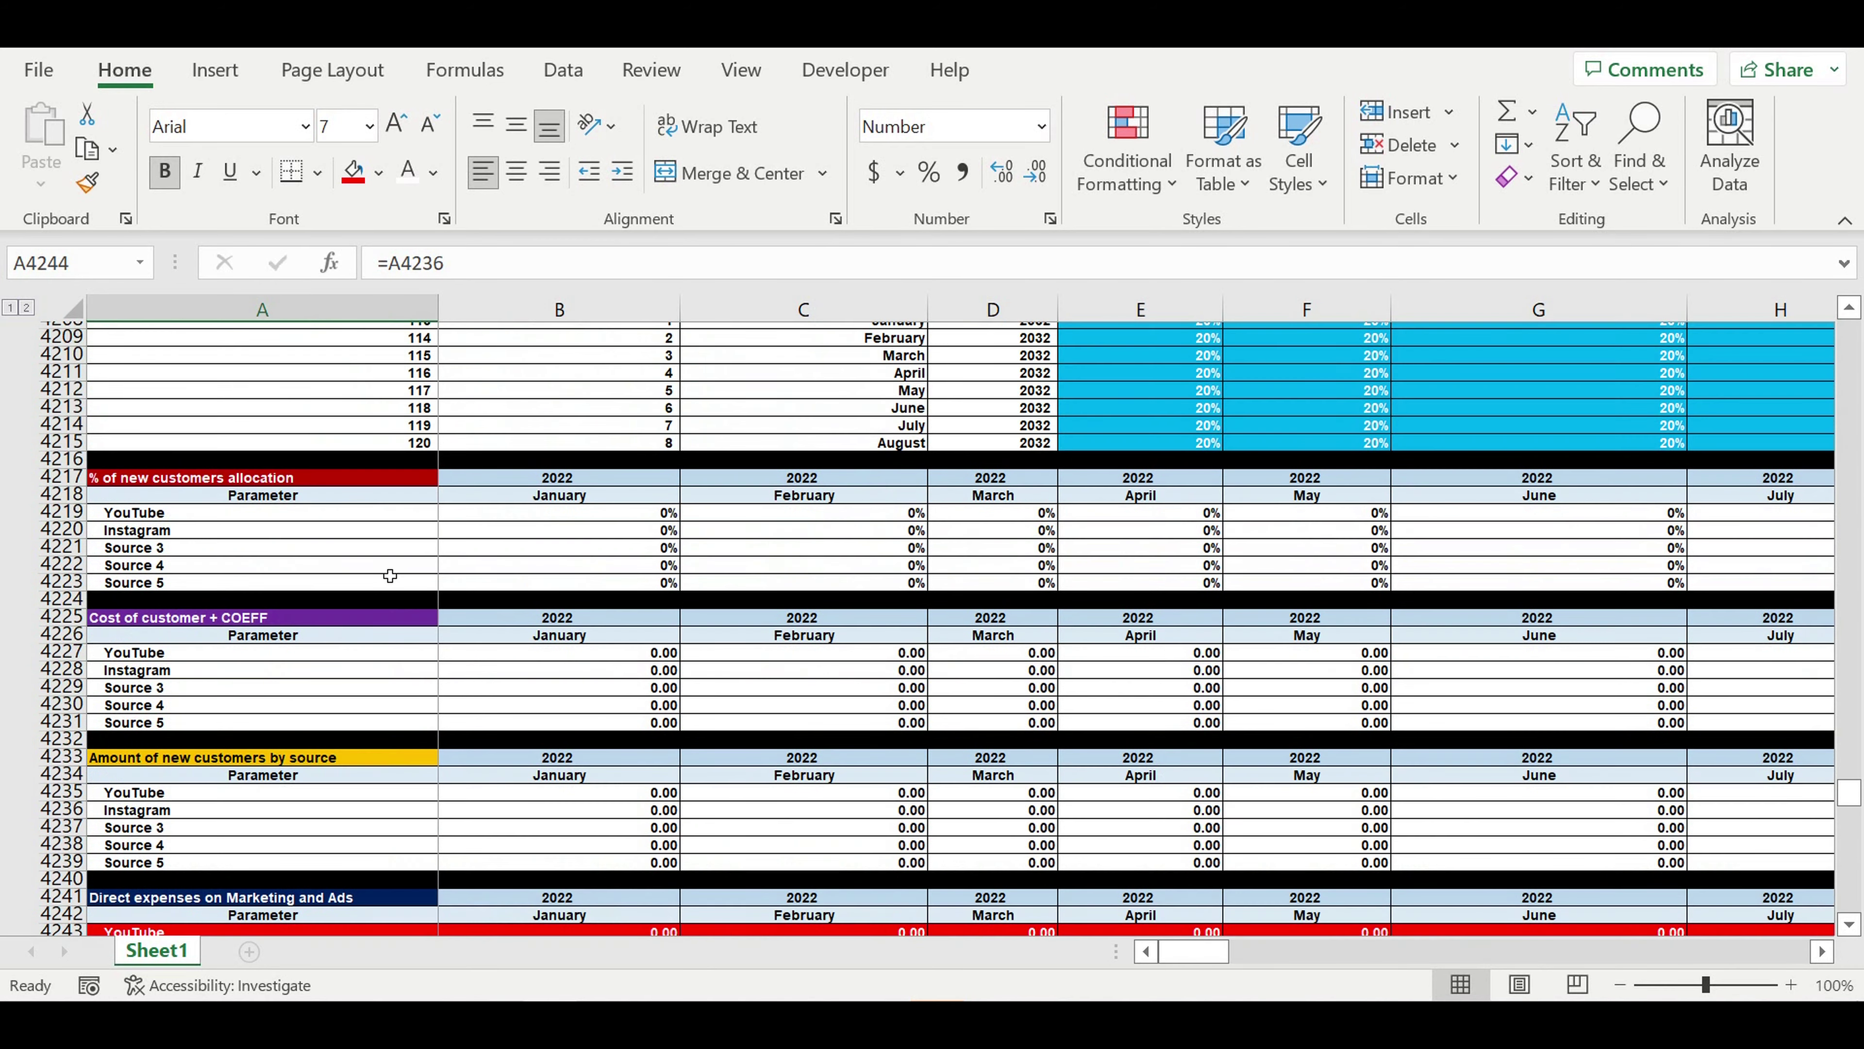
{"action": "scroll", "coordinate": [389, 576], "scroll_direction": "up", "scroll_amount": 4}
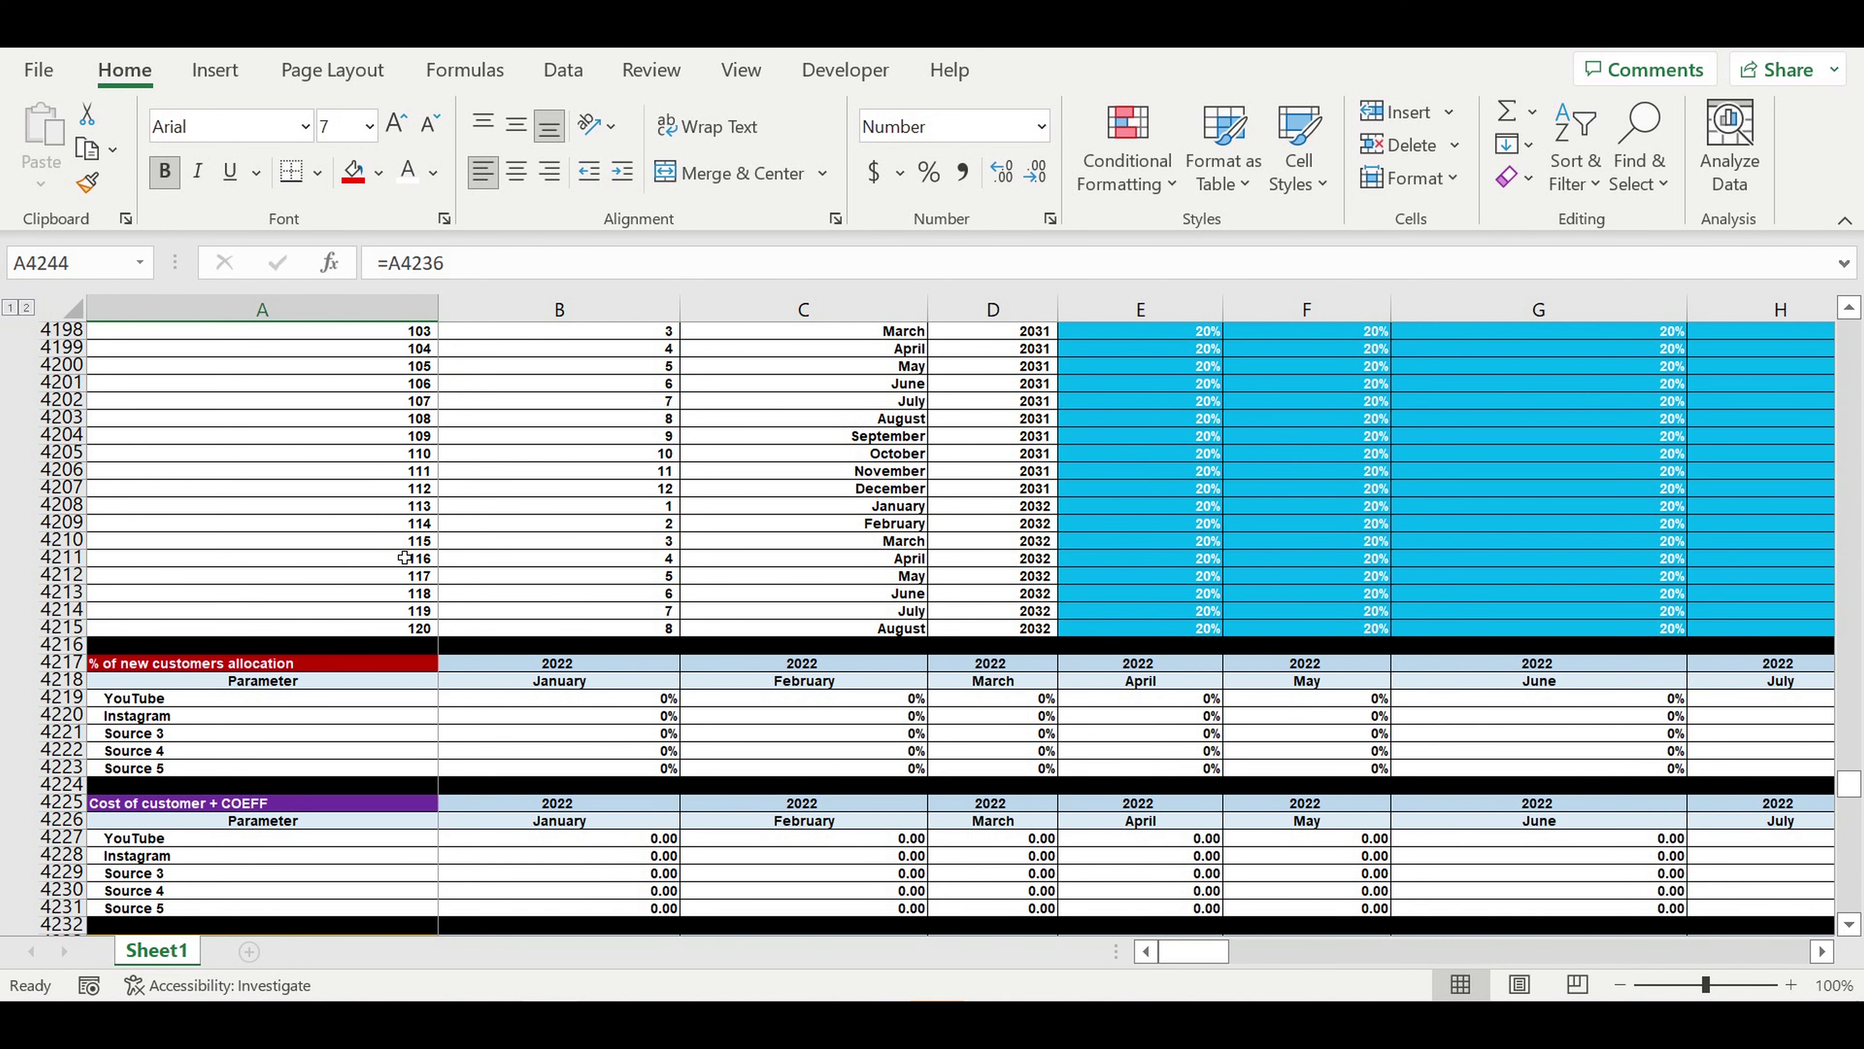
{"action": "scroll", "coordinate": [399, 552], "scroll_direction": "up", "scroll_amount": 18}
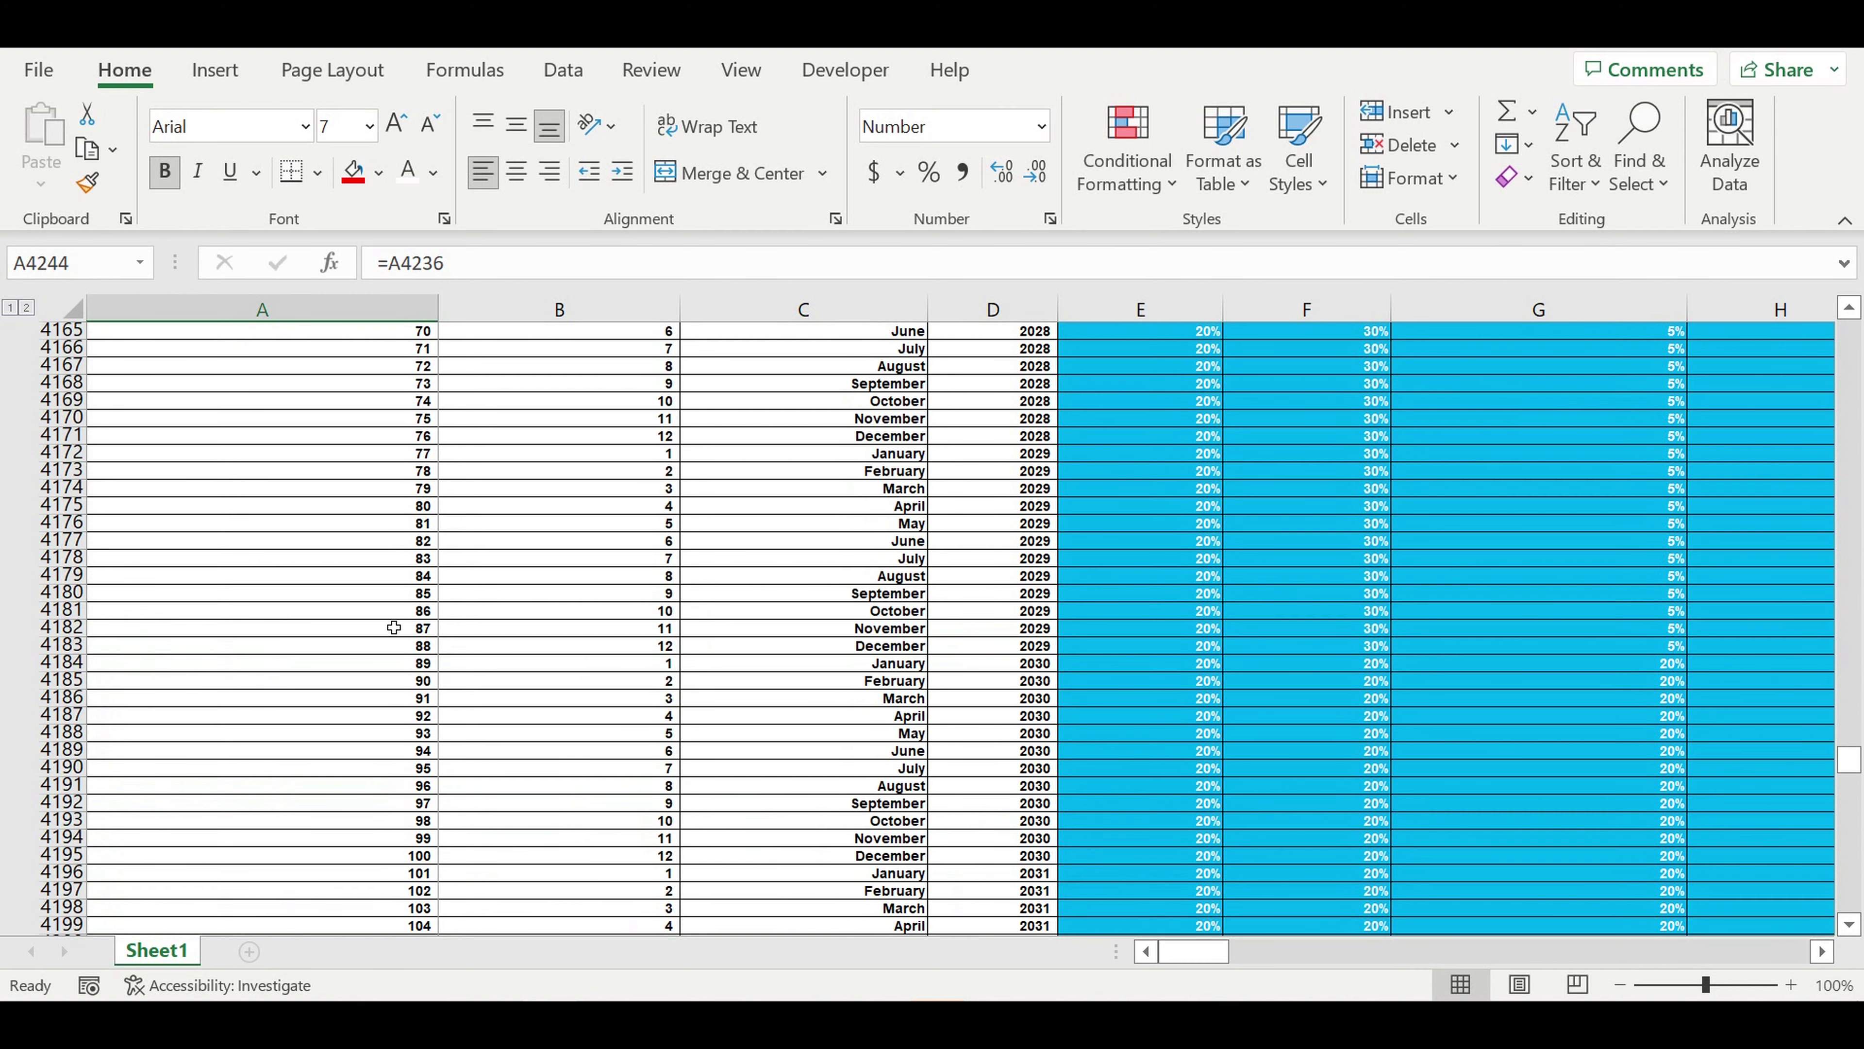
{"action": "scroll", "coordinate": [390, 615], "scroll_direction": "up", "scroll_amount": 20}
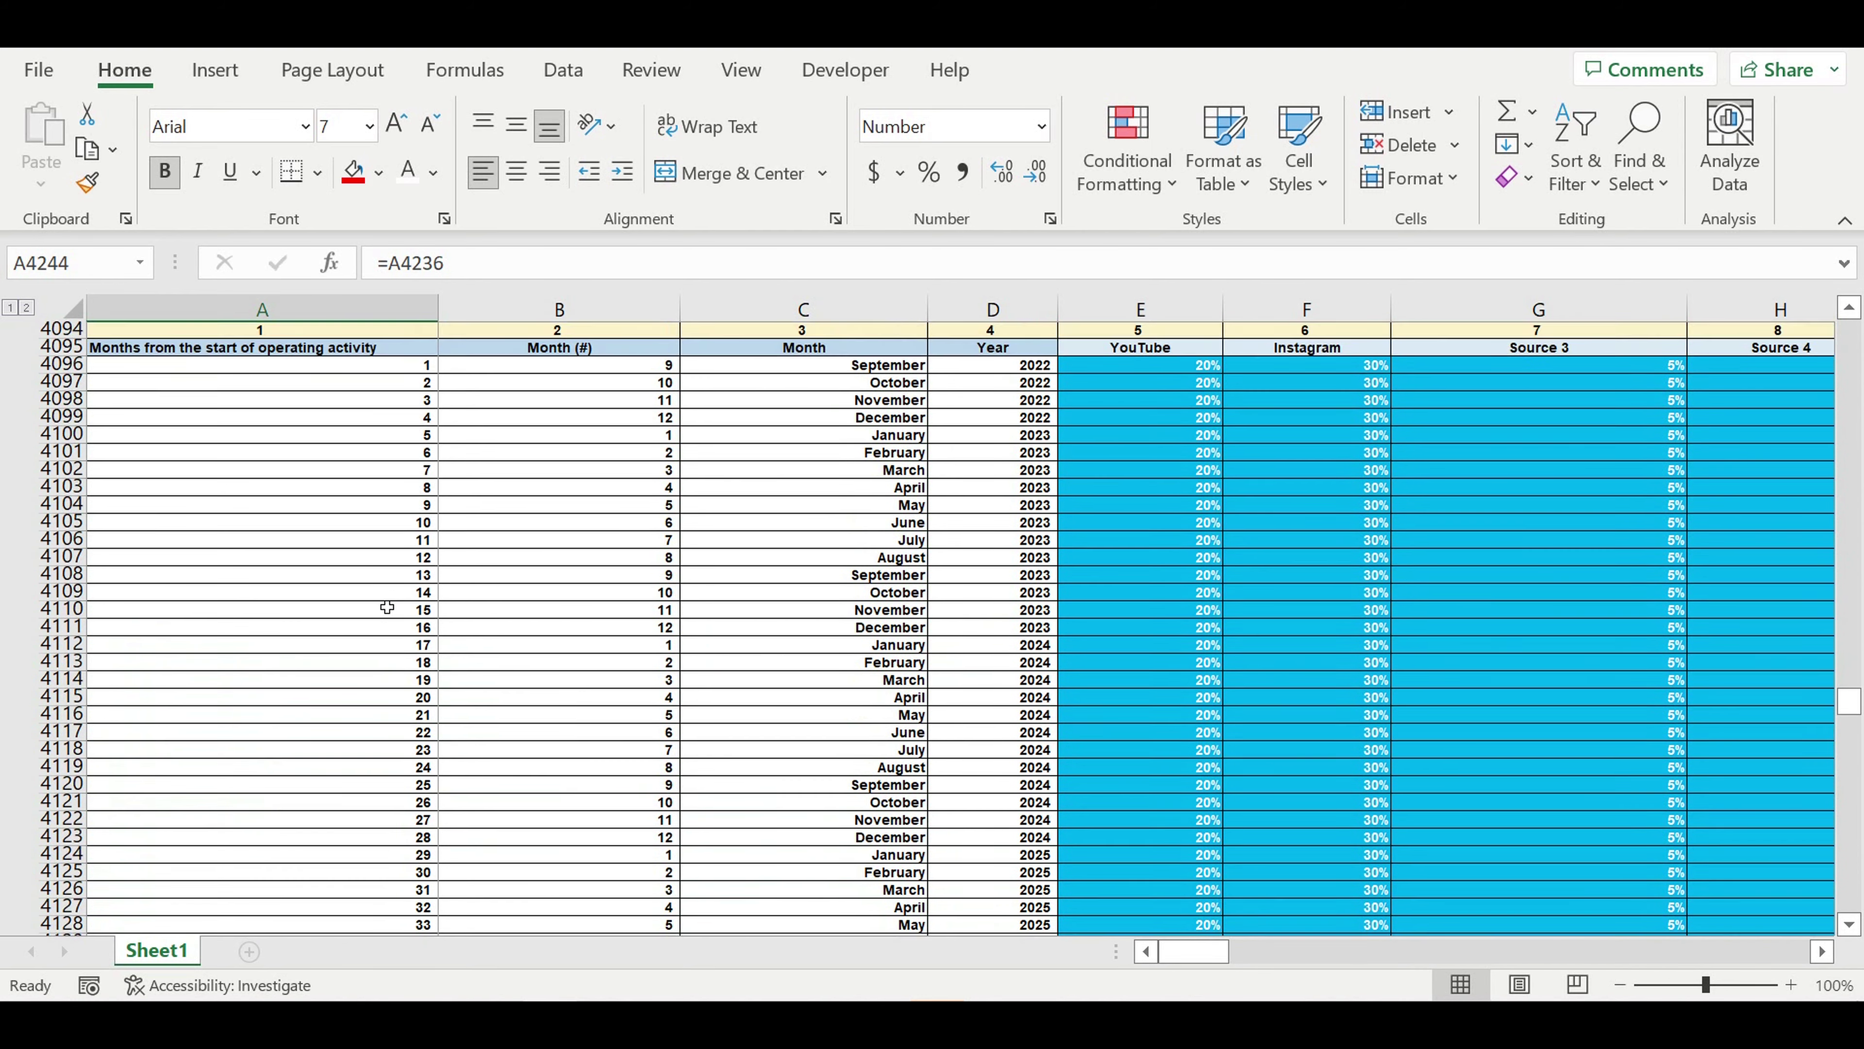
{"action": "scroll", "coordinate": [390, 601], "scroll_direction": "up", "scroll_amount": 9}
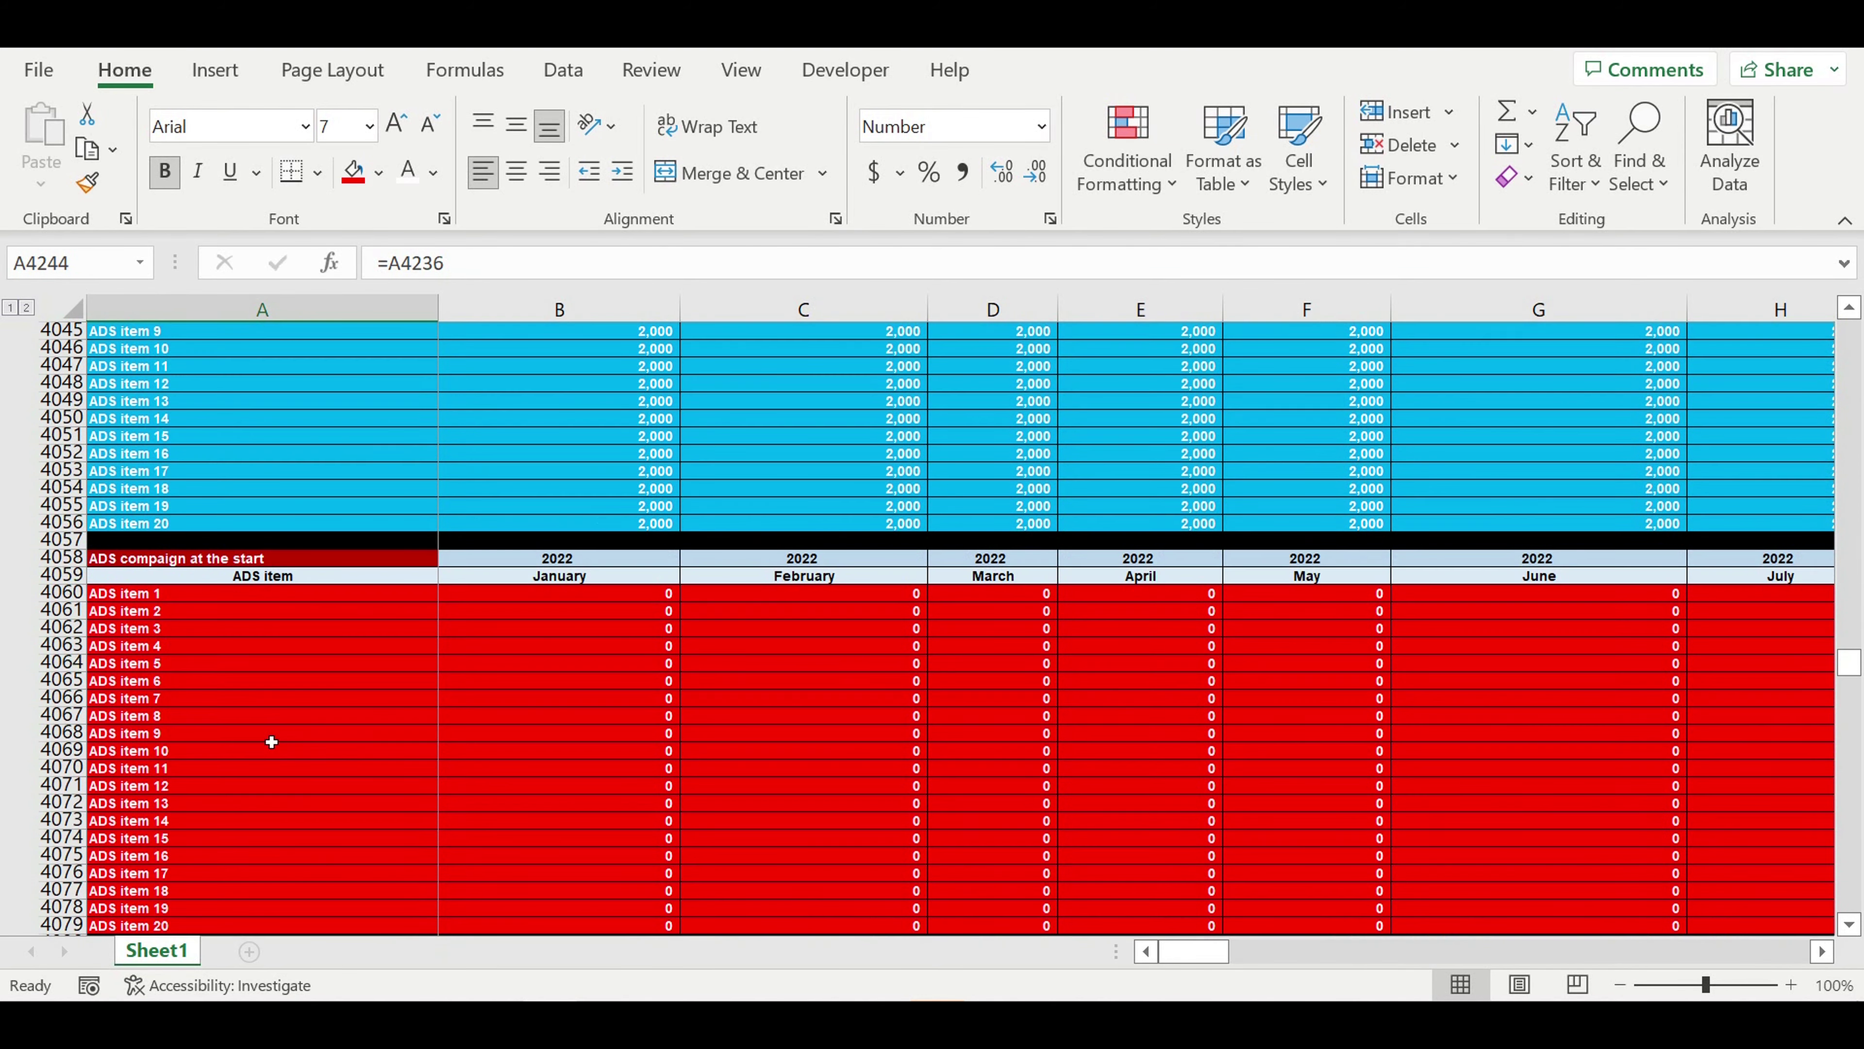
{"action": "left_click_drag", "start_coordinate": [271, 738], "coordinate": [514, 838]}
{"action": "scroll", "coordinate": [521, 712], "scroll_direction": "up", "scroll_amount": 9}
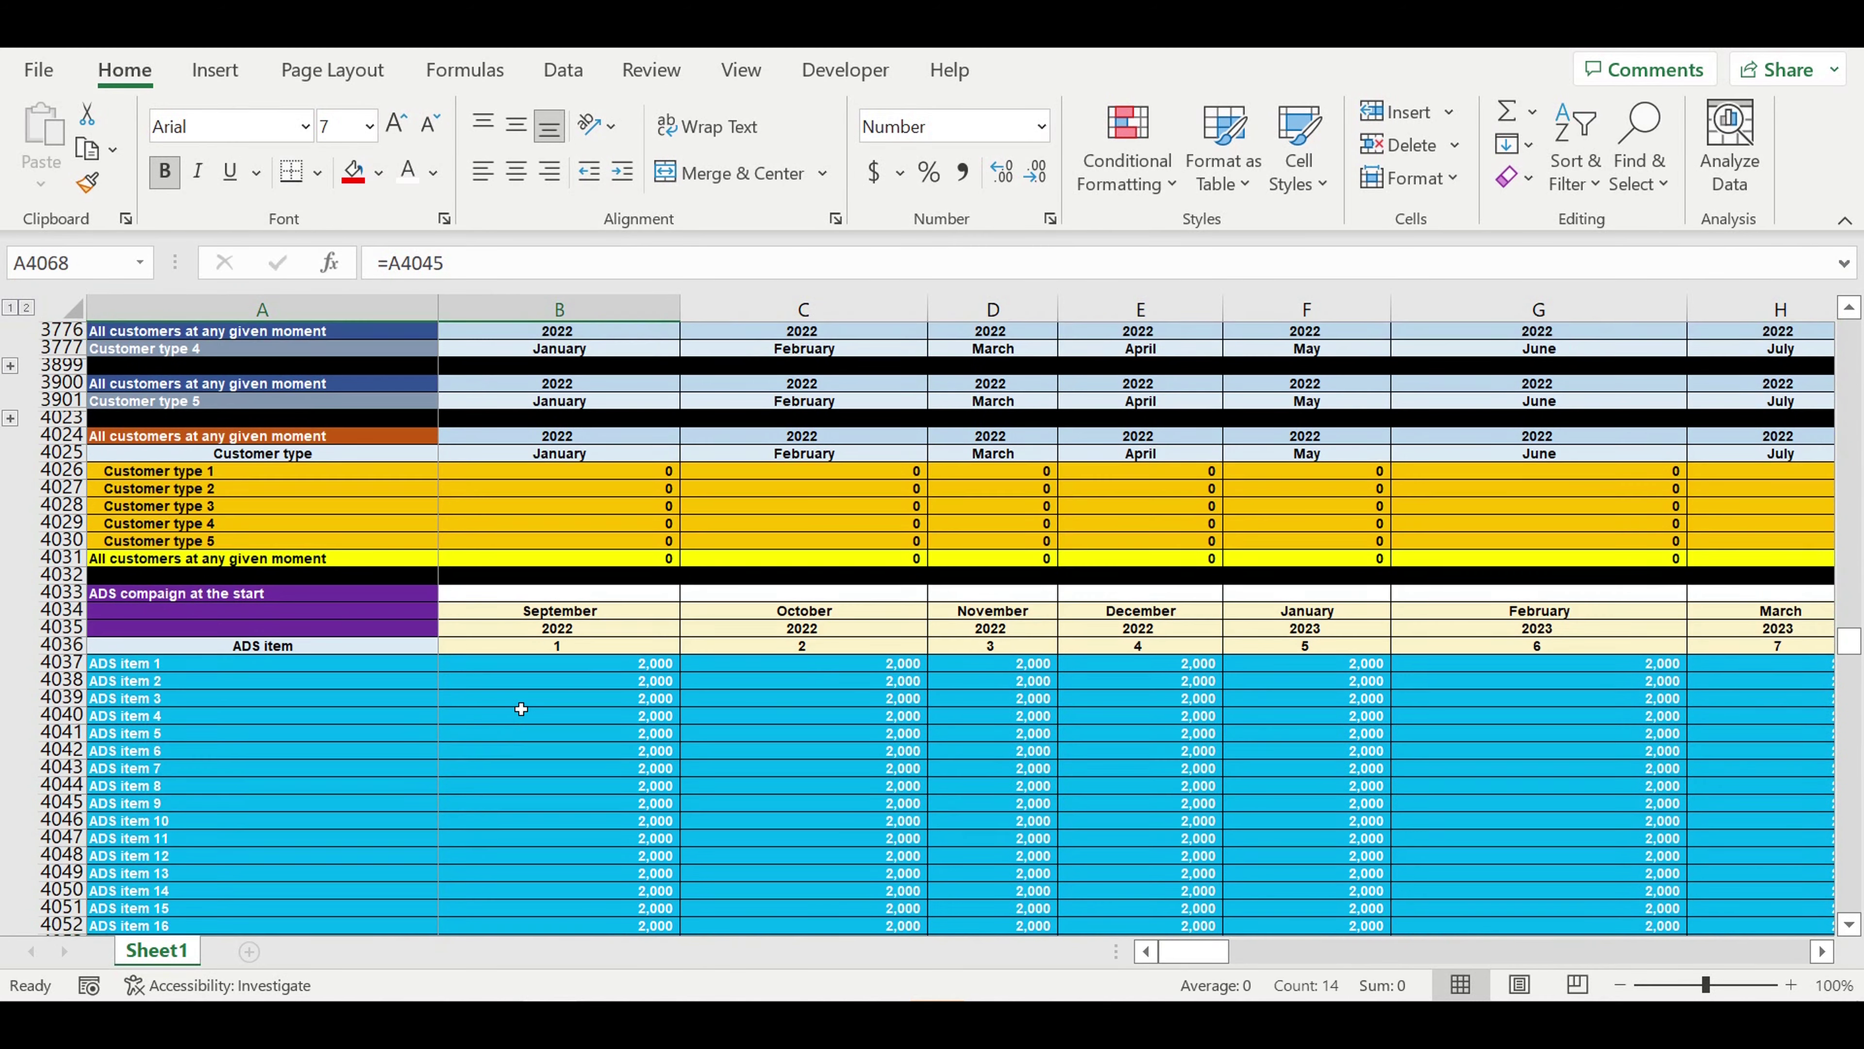
{"action": "scroll", "coordinate": [521, 709], "scroll_direction": "up", "scroll_amount": 8}
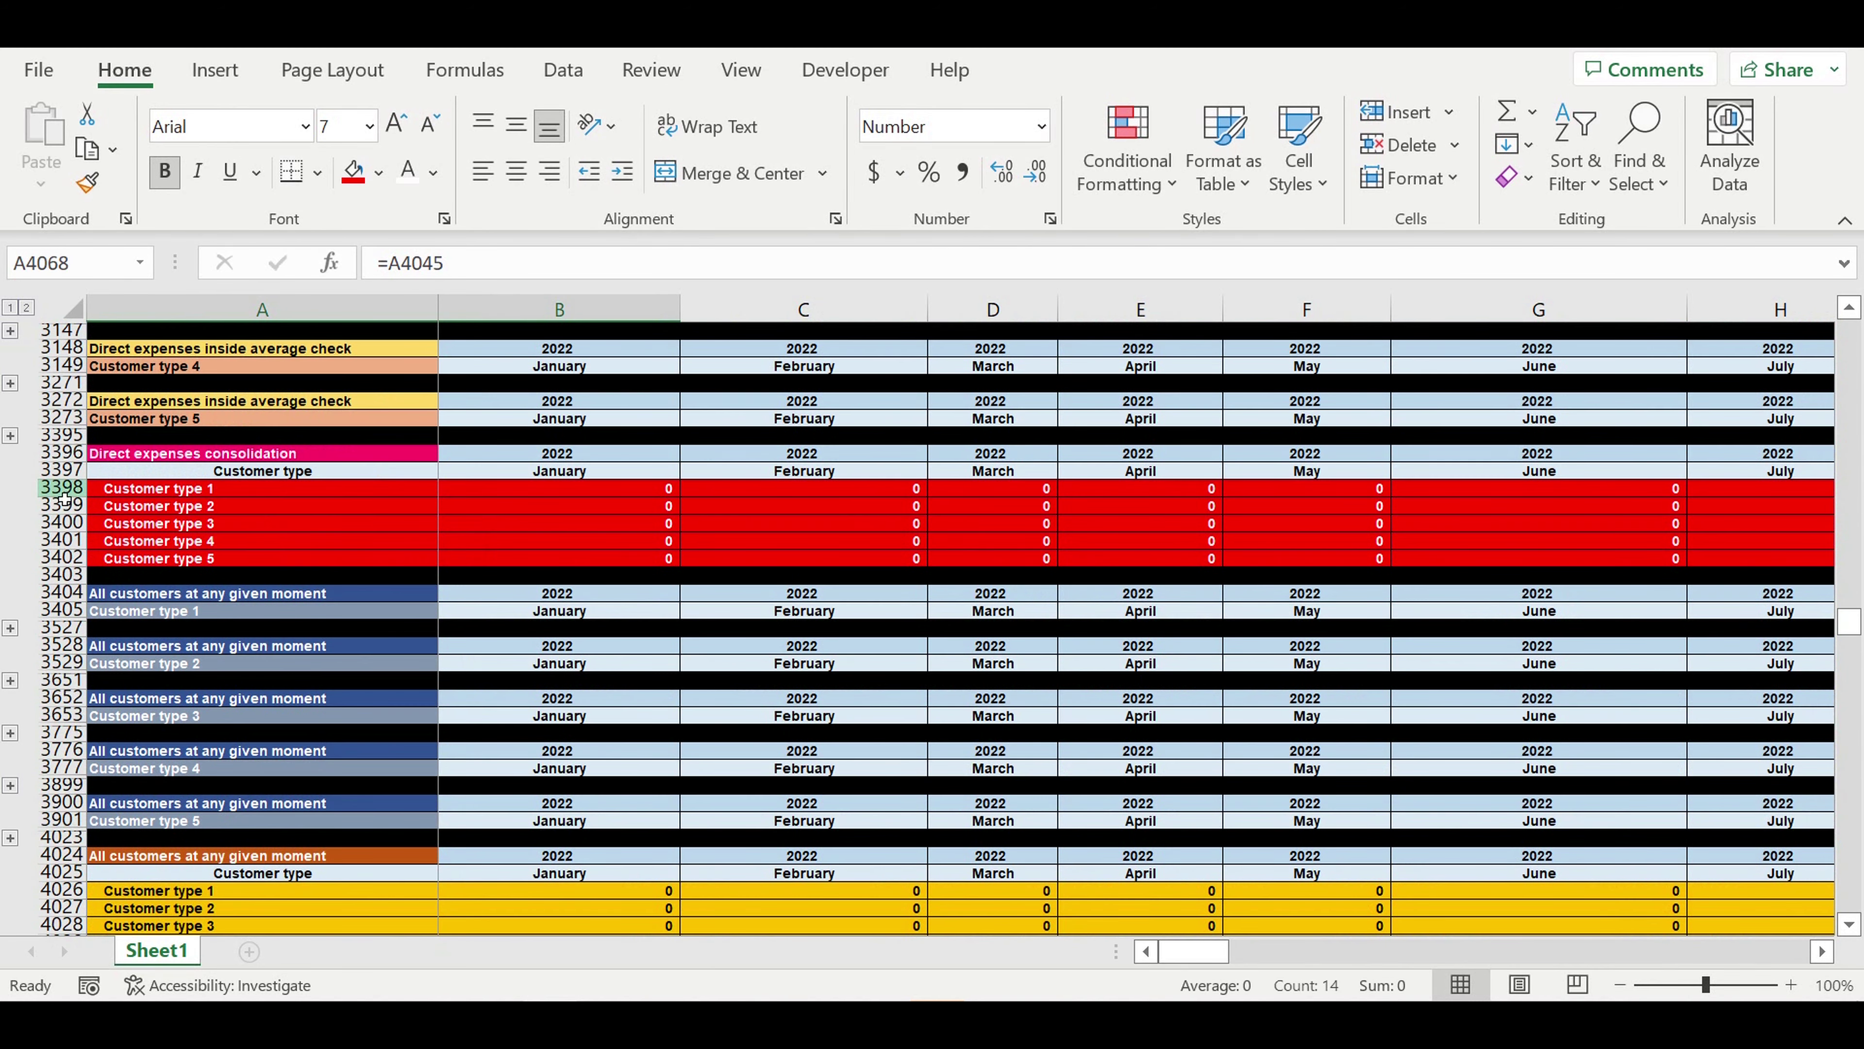
{"action": "left_click_drag", "start_coordinate": [65, 491], "coordinate": [64, 558]}
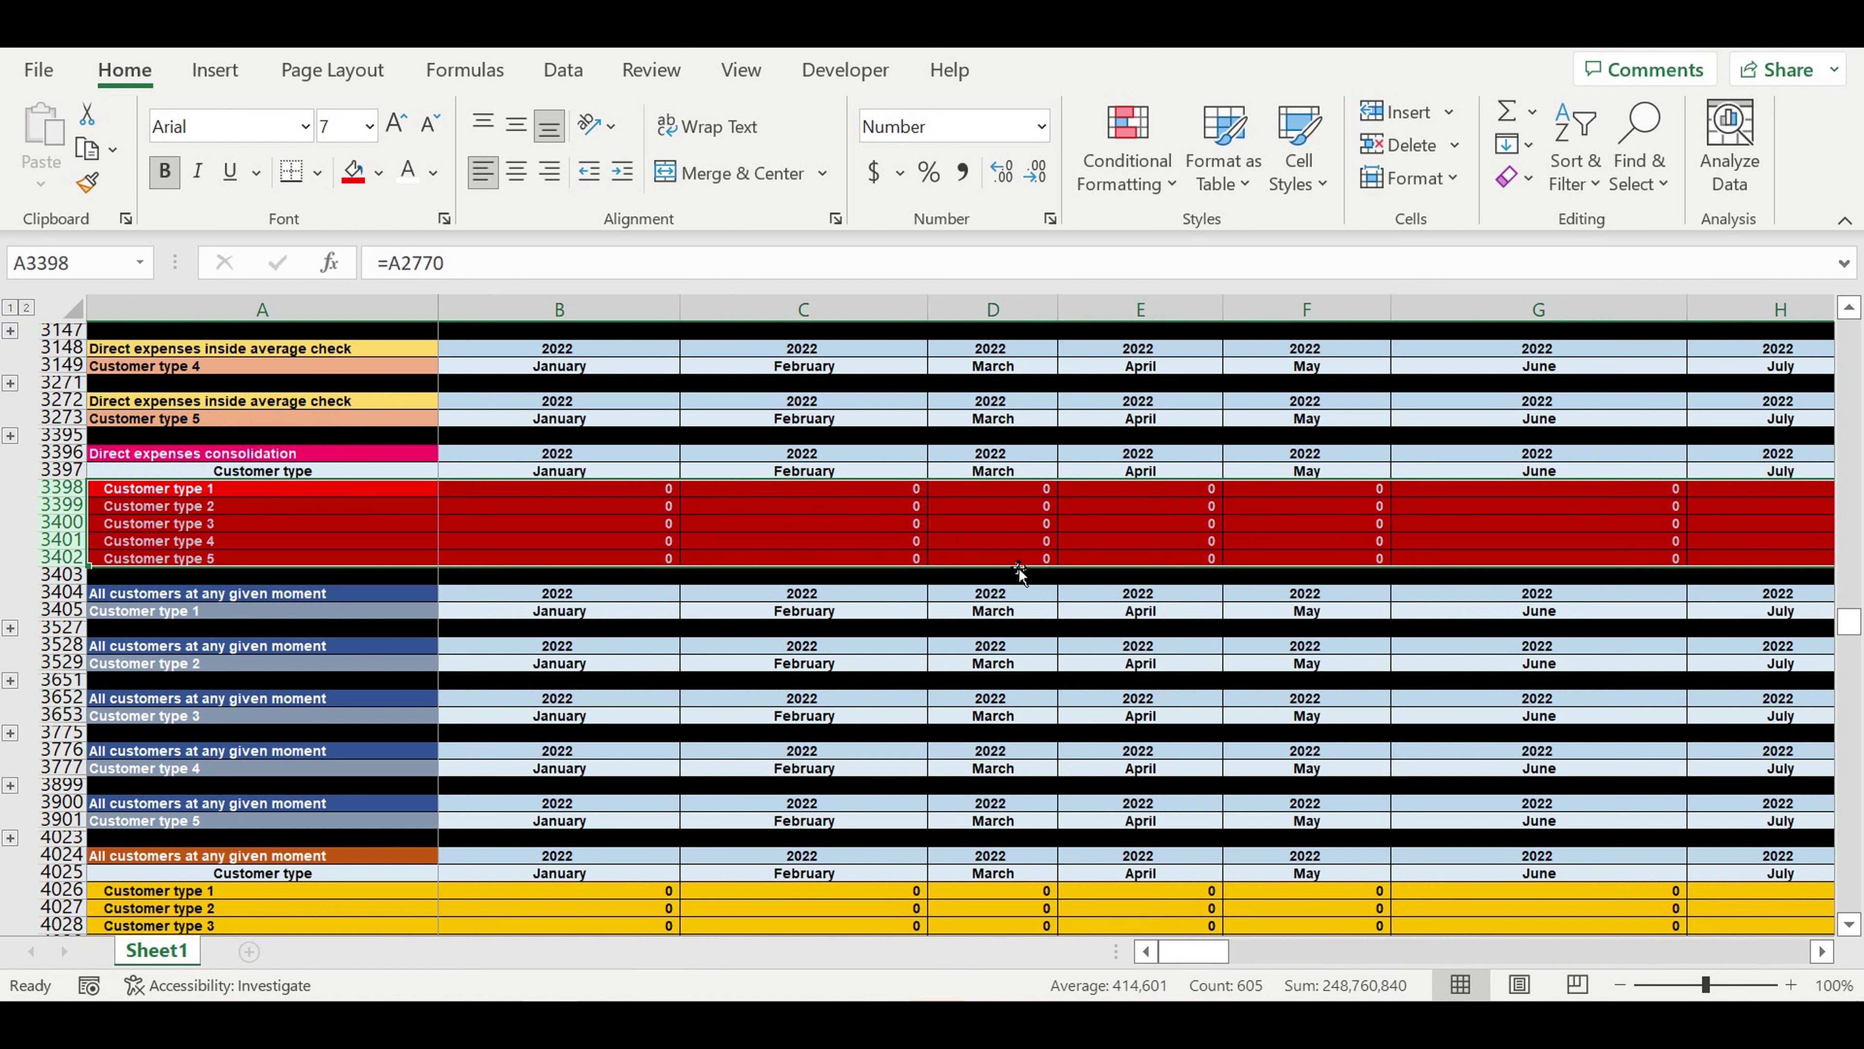
{"action": "scroll", "coordinate": [522, 544], "scroll_direction": "up", "scroll_amount": 6}
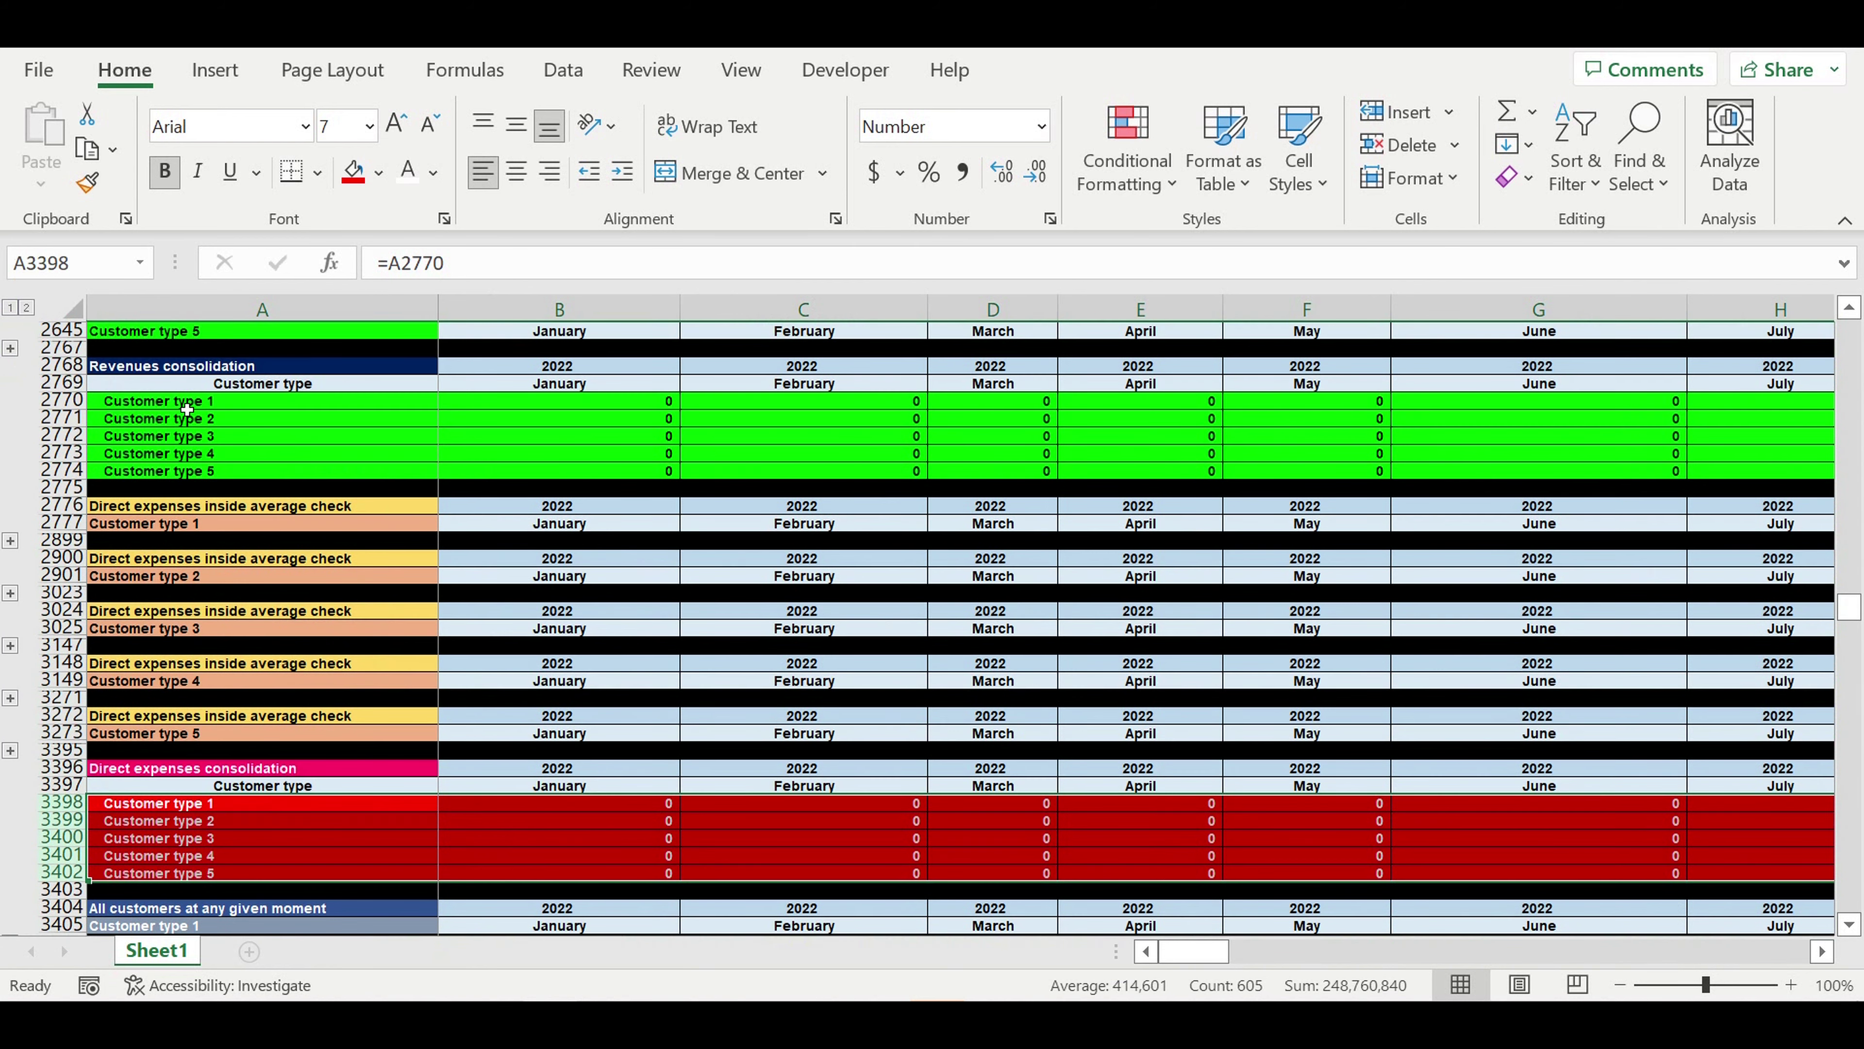
{"action": "left_click_drag", "start_coordinate": [62, 400], "coordinate": [59, 467]}
{"action": "left_click_drag", "start_coordinate": [1203, 952], "coordinate": [1297, 960]}
{"action": "scroll", "coordinate": [1222, 844], "scroll_direction": "down", "scroll_amount": 13}
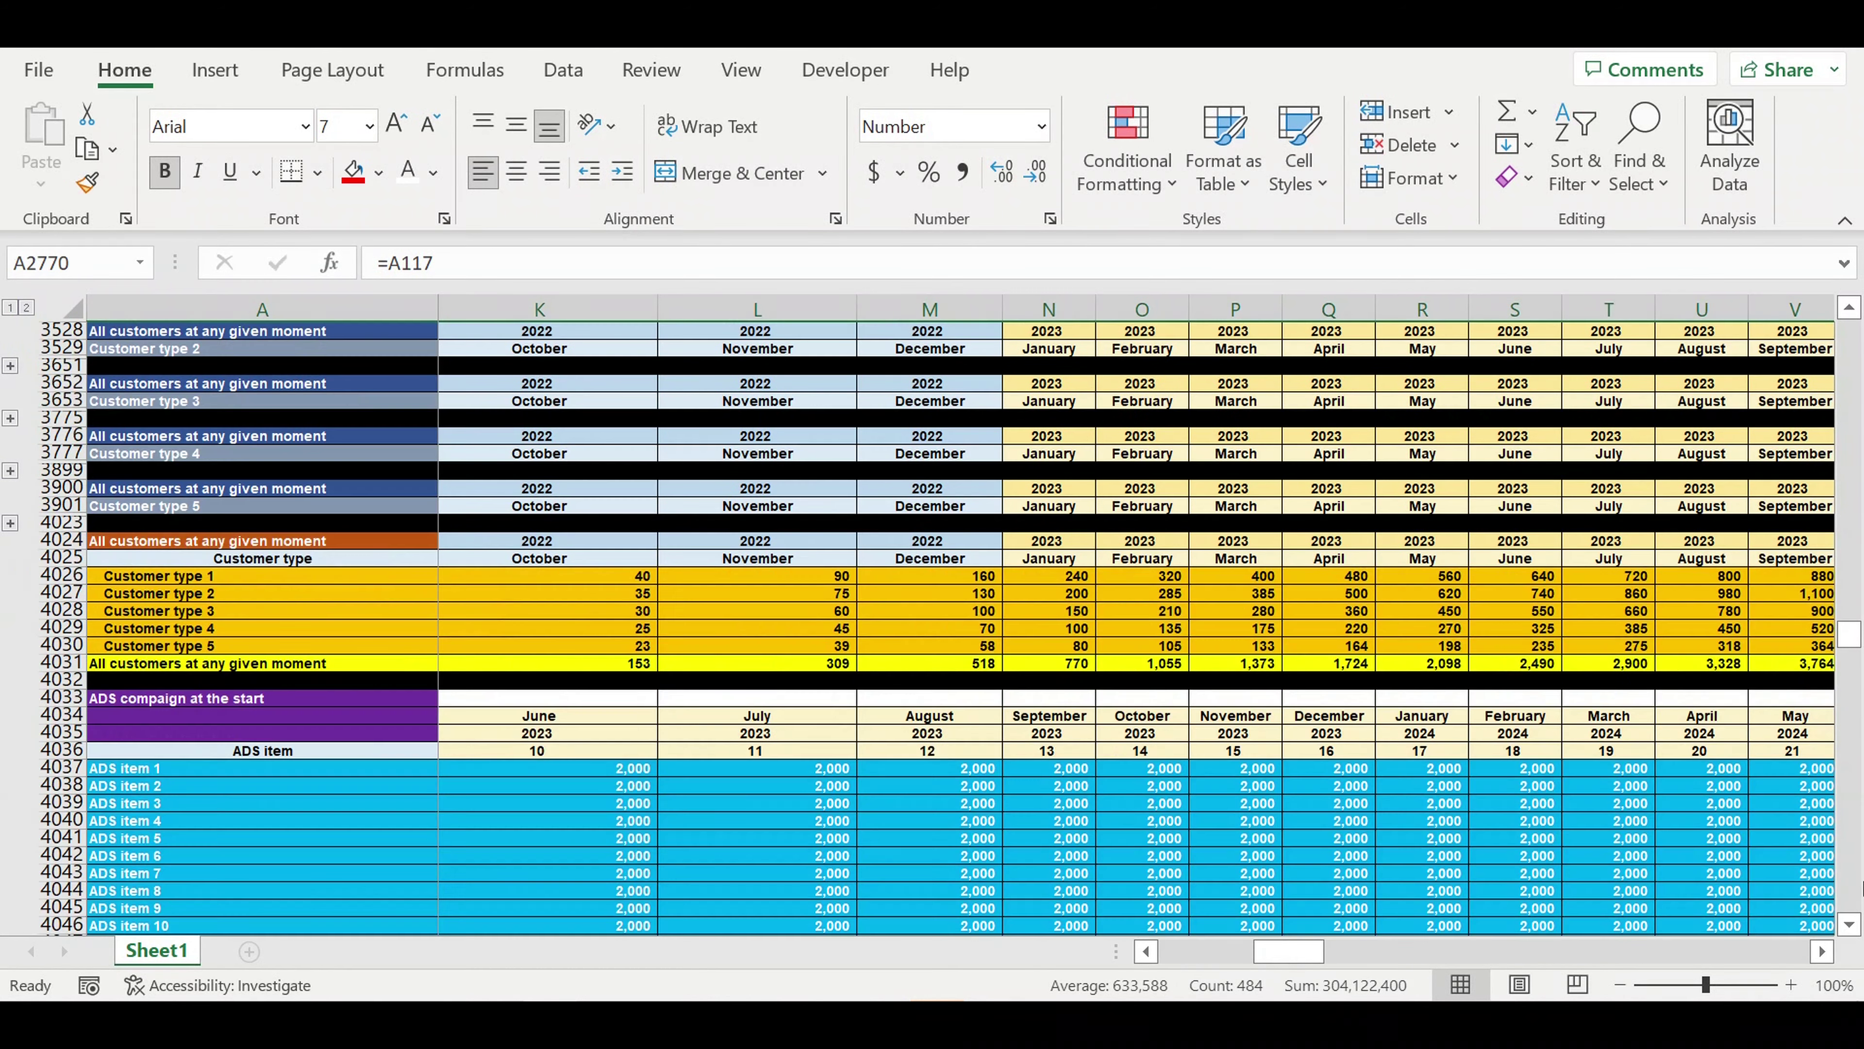
{"action": "left_click_drag", "start_coordinate": [1850, 633], "coordinate": [1859, 955]}
{"action": "left_click", "coordinate": [172, 563]}
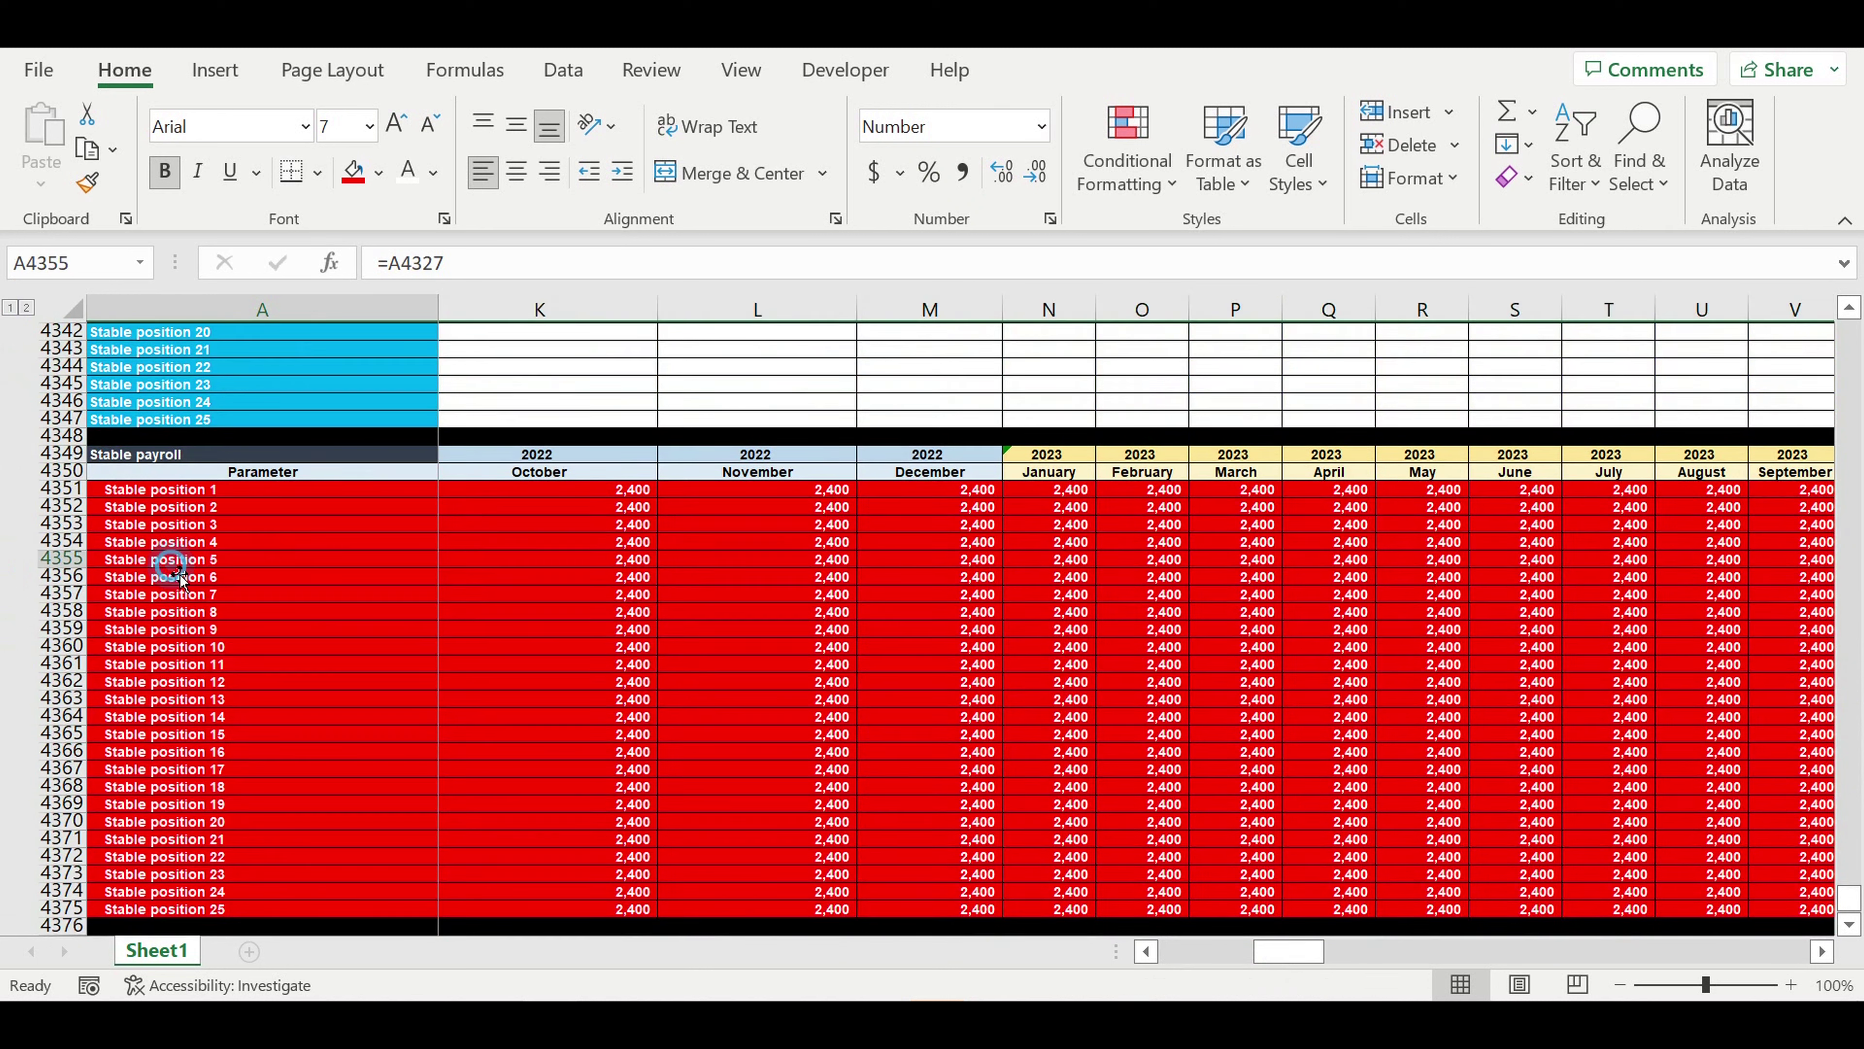
{"action": "left_click", "coordinate": [329, 619]}
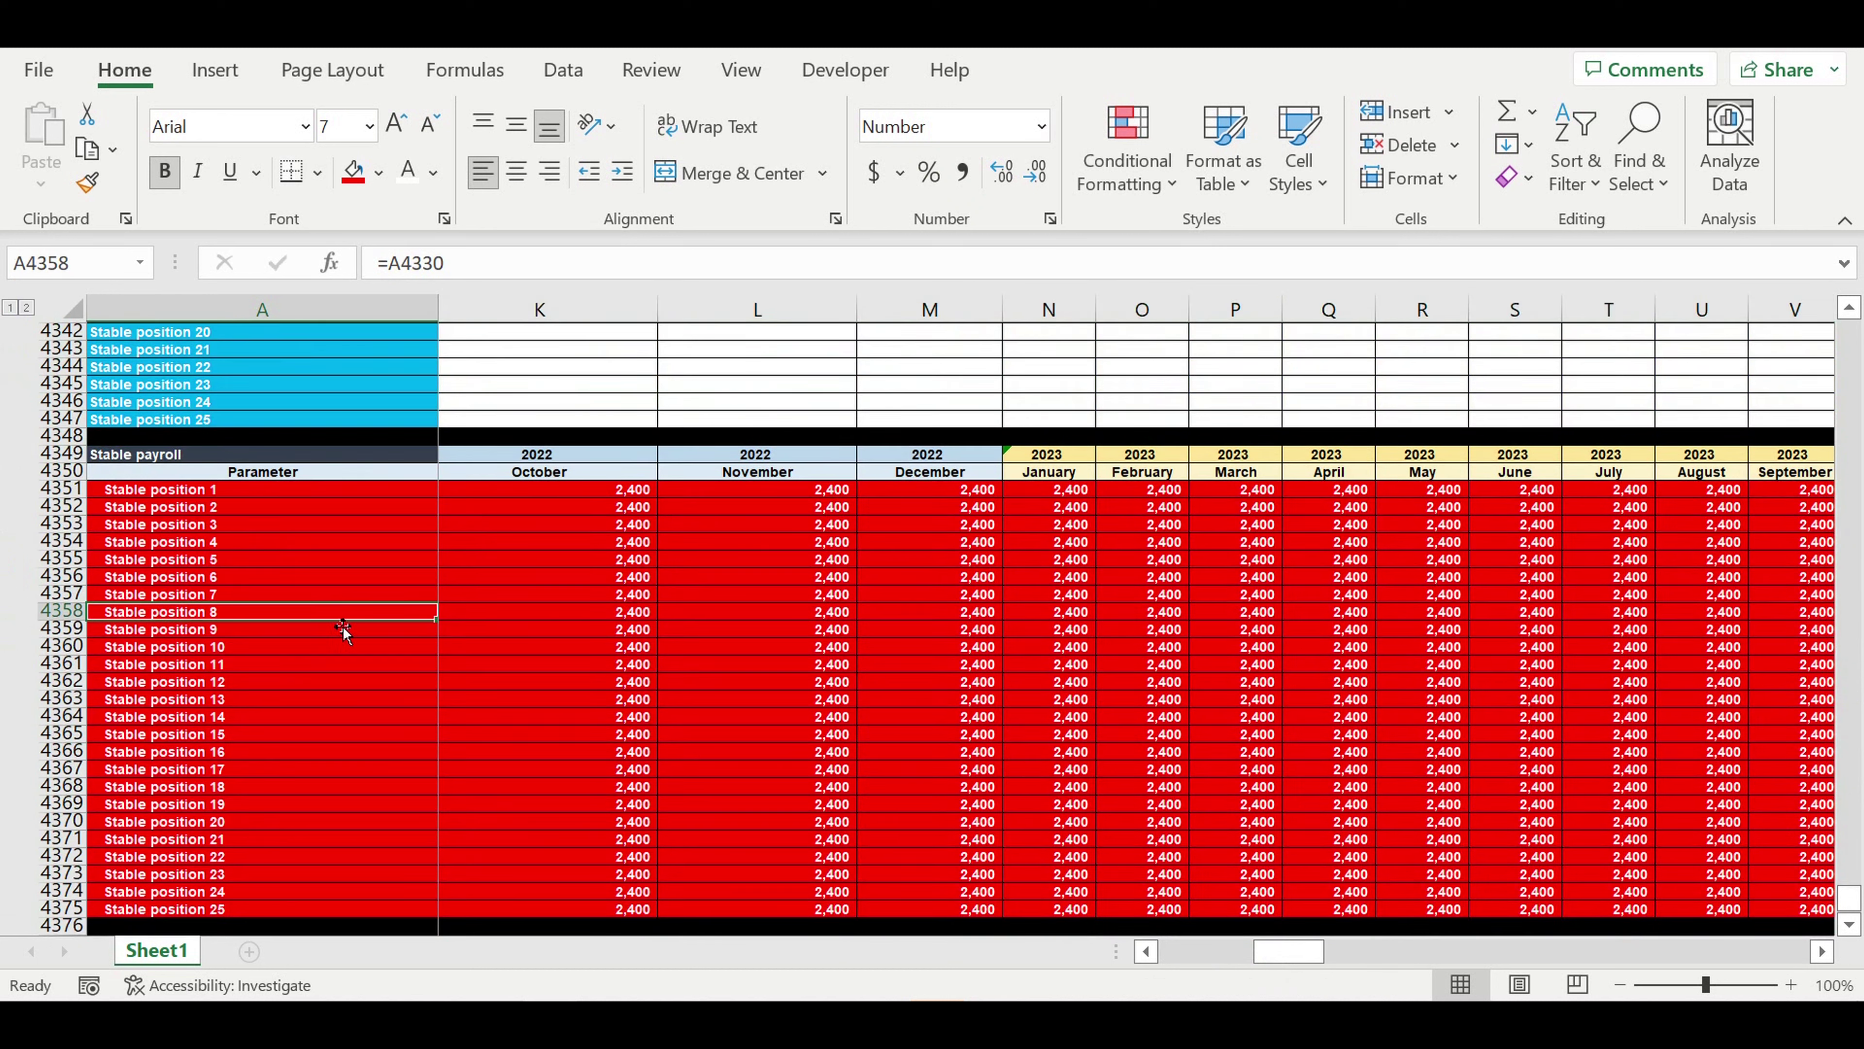